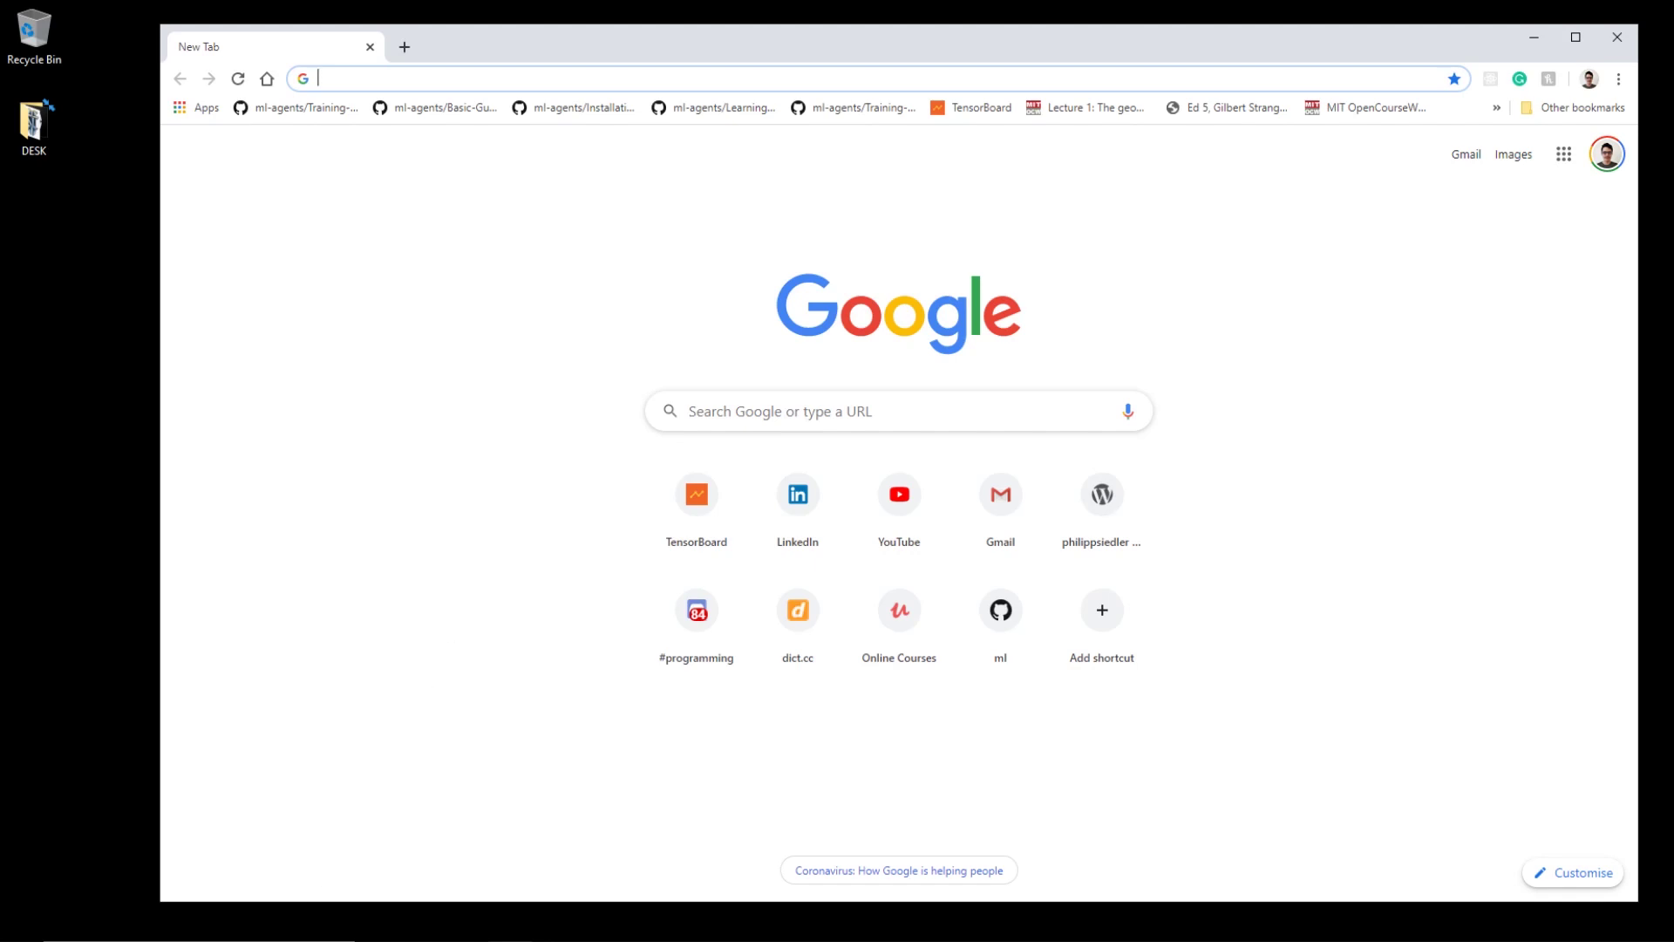
# Launch Unity Hub from Windows search and show its Installs list of editor versions.
pyautogui.press('super+s')
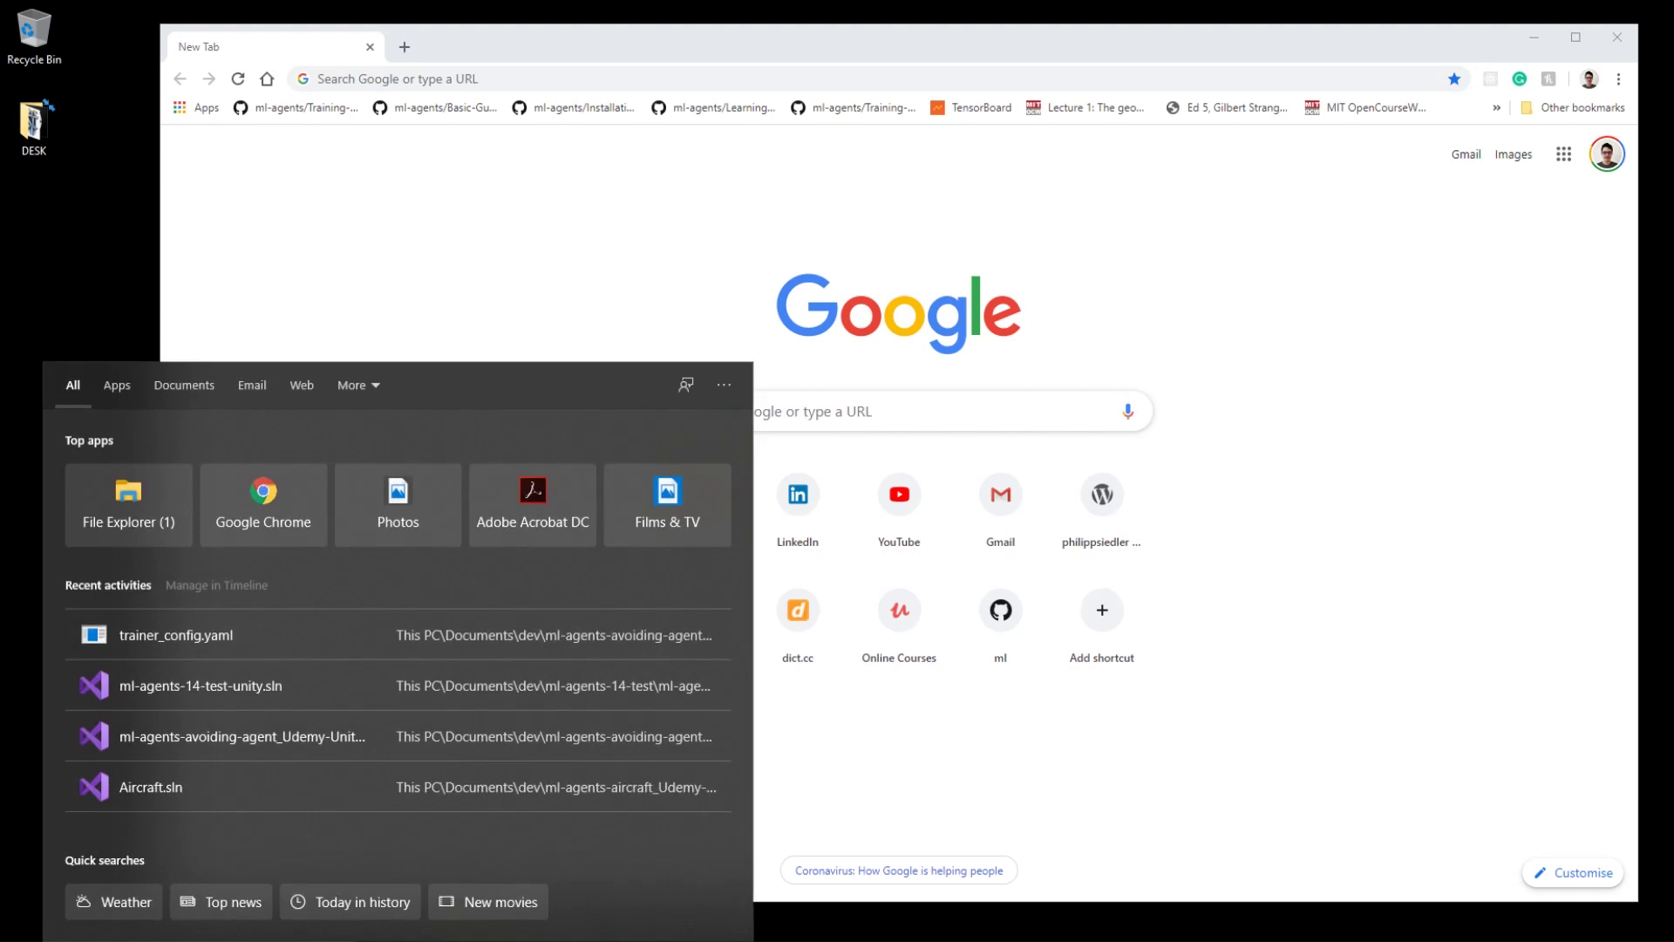
pyautogui.write('unity')
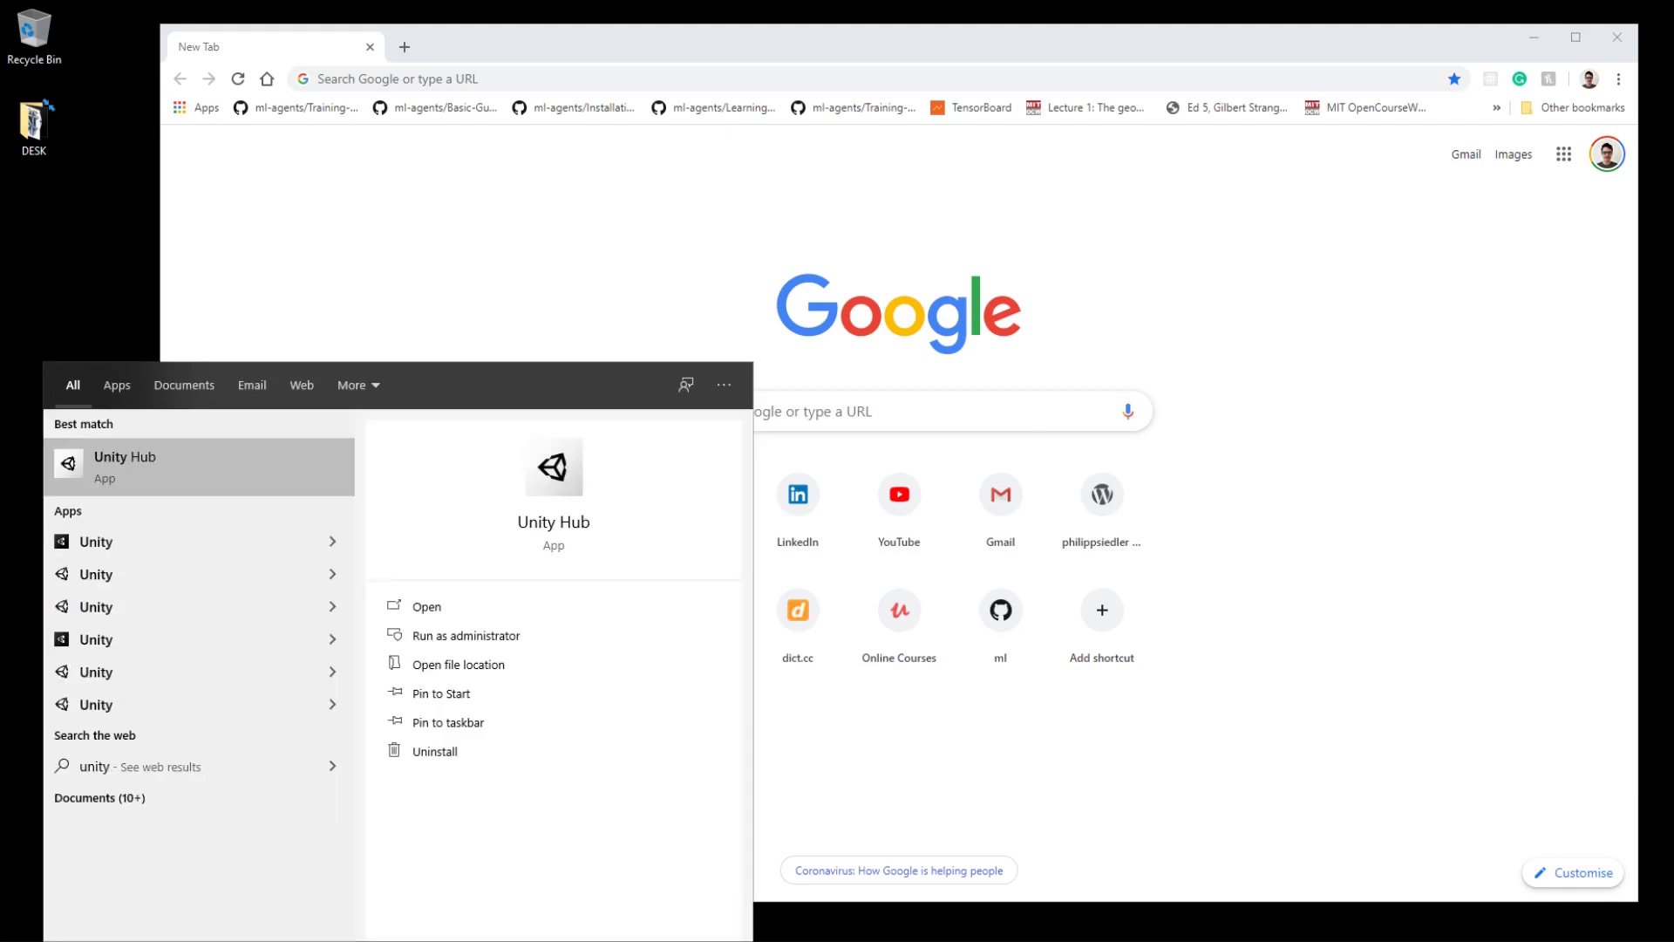
pyautogui.press('Return')
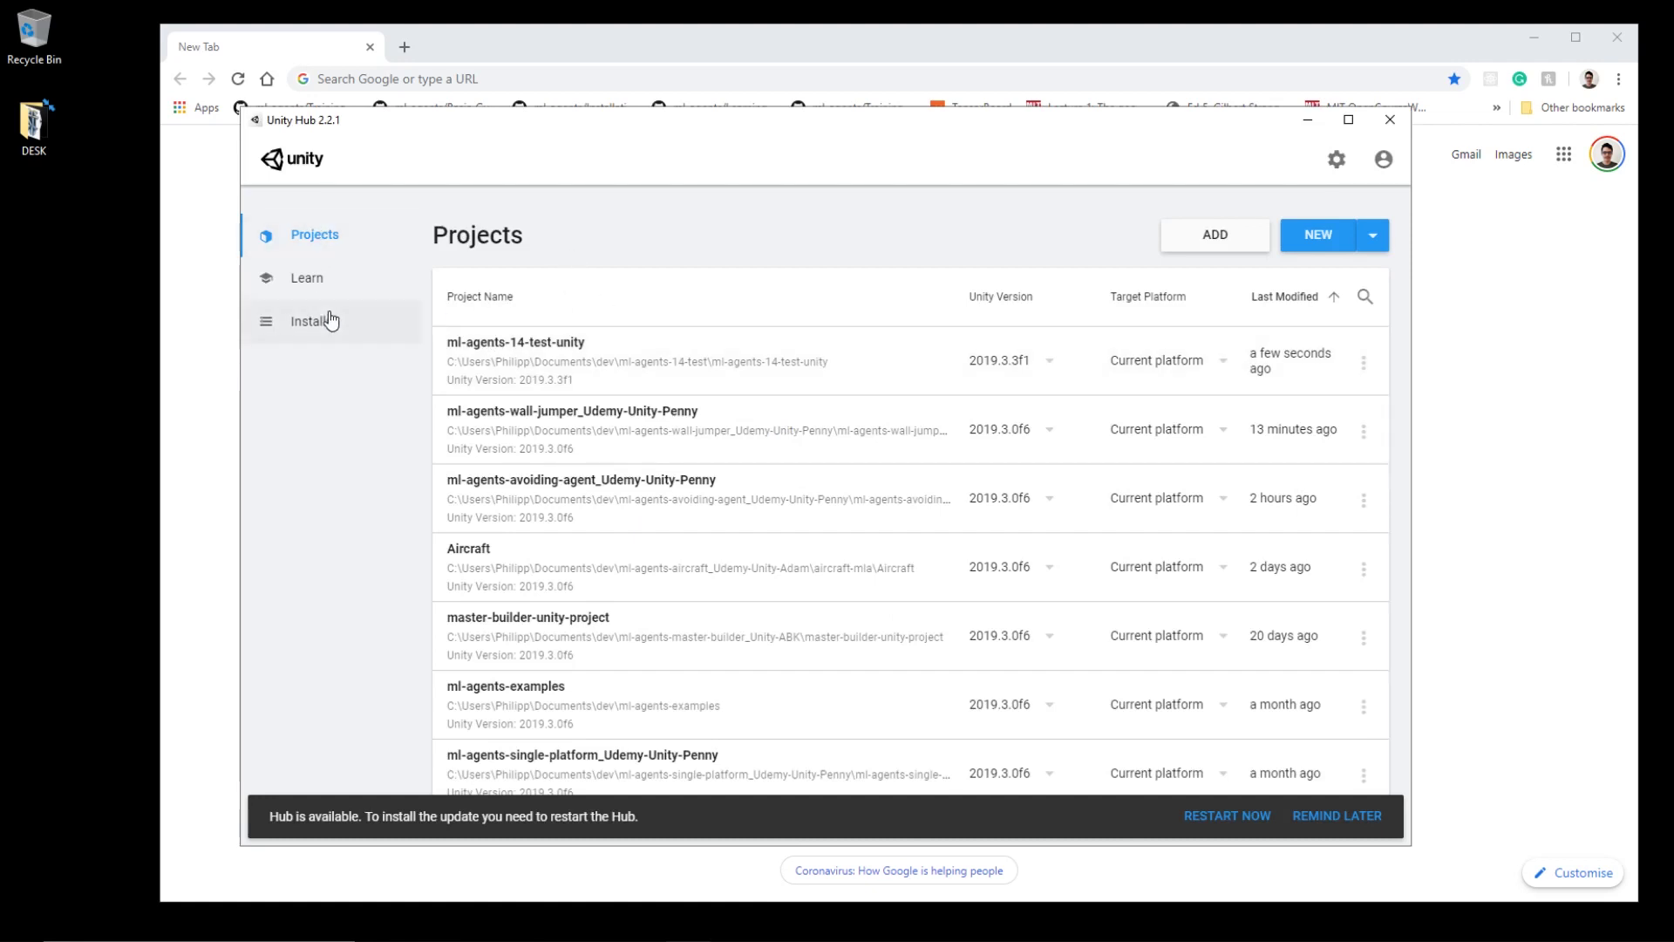
pyautogui.click(325, 319)
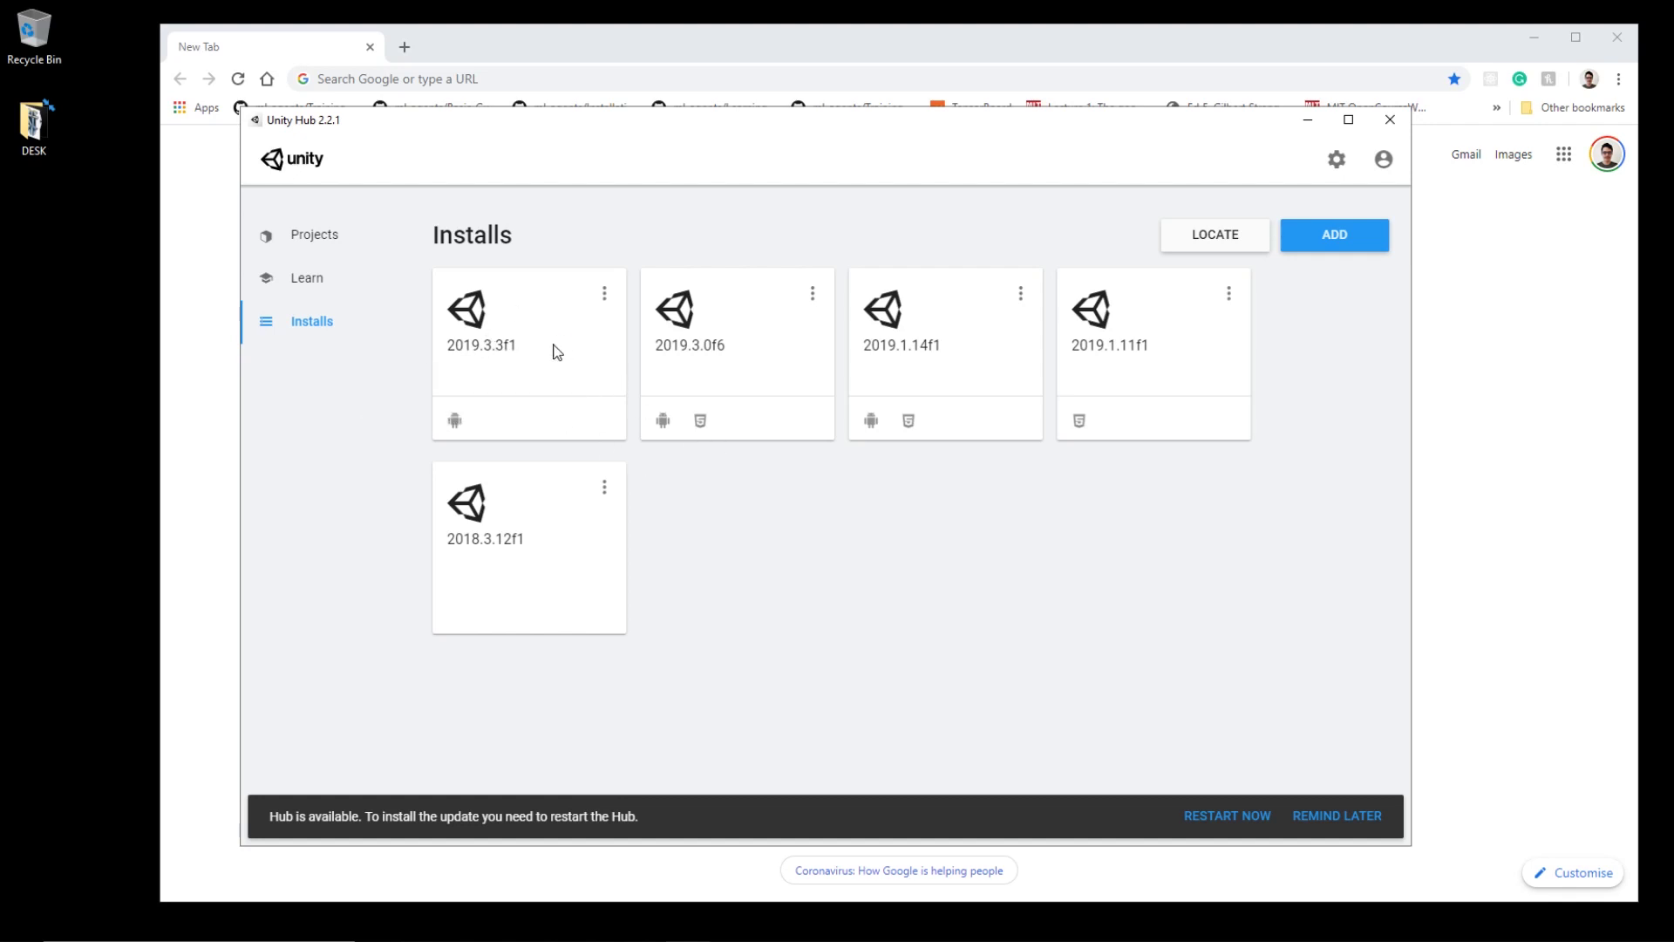
# Search Chrome for 'unity hub down' and skim the Download Unity page, then minimize the browser.
pyautogui.click(542, 77)
pyautogui.write('unity')
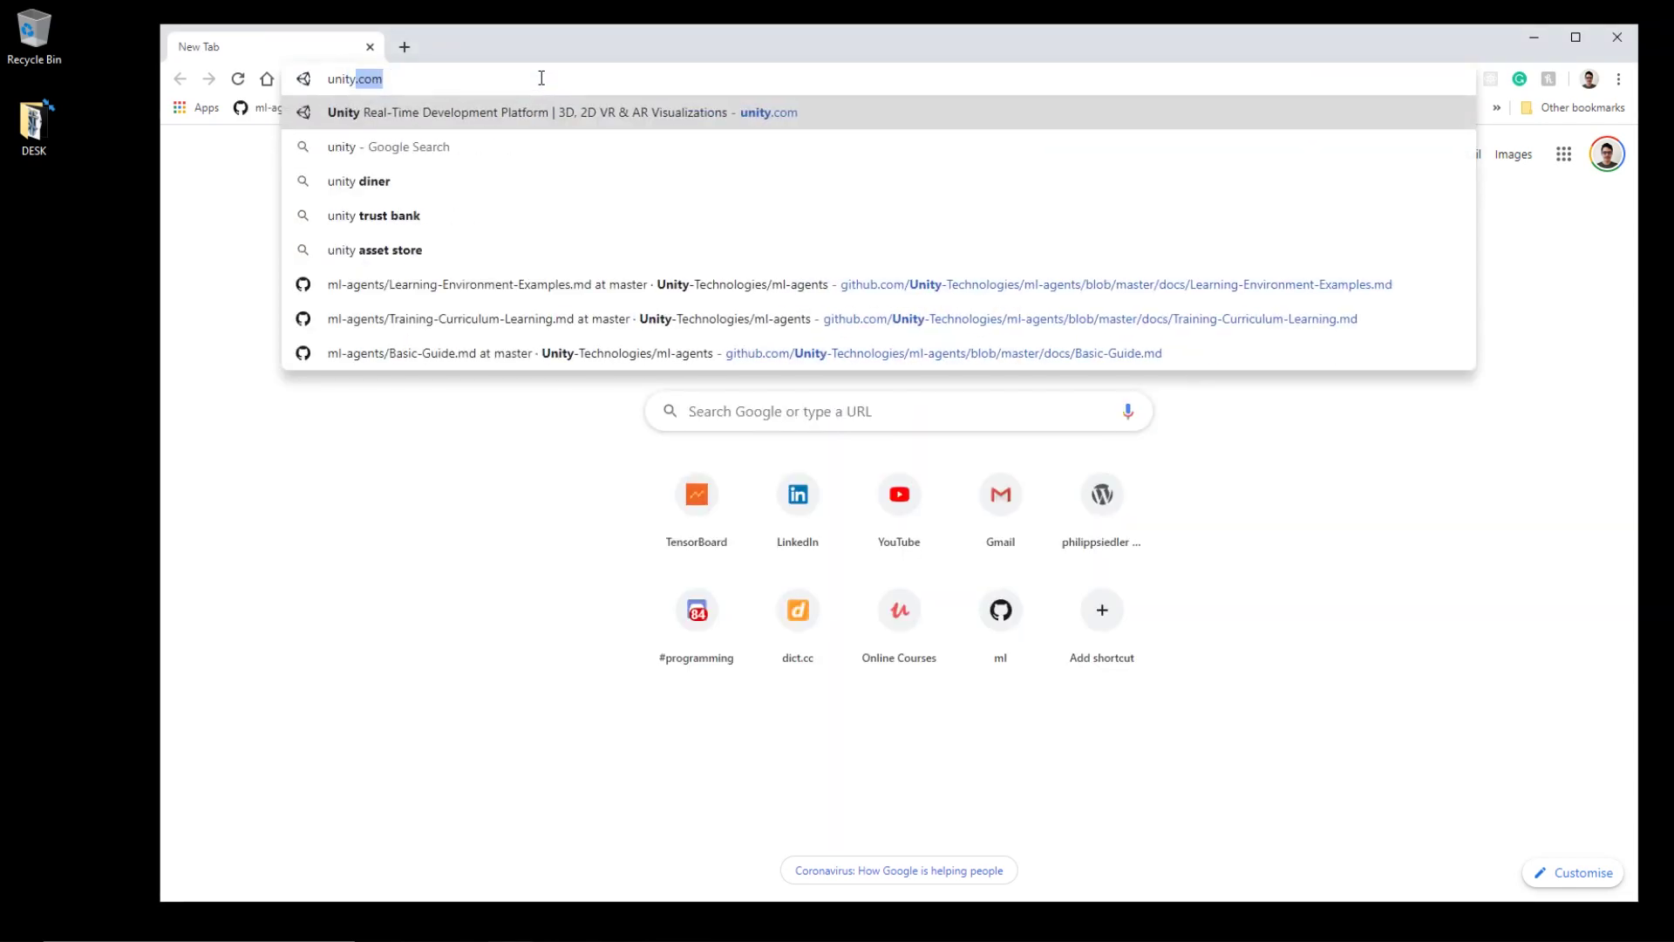
pyautogui.write(' hub down')
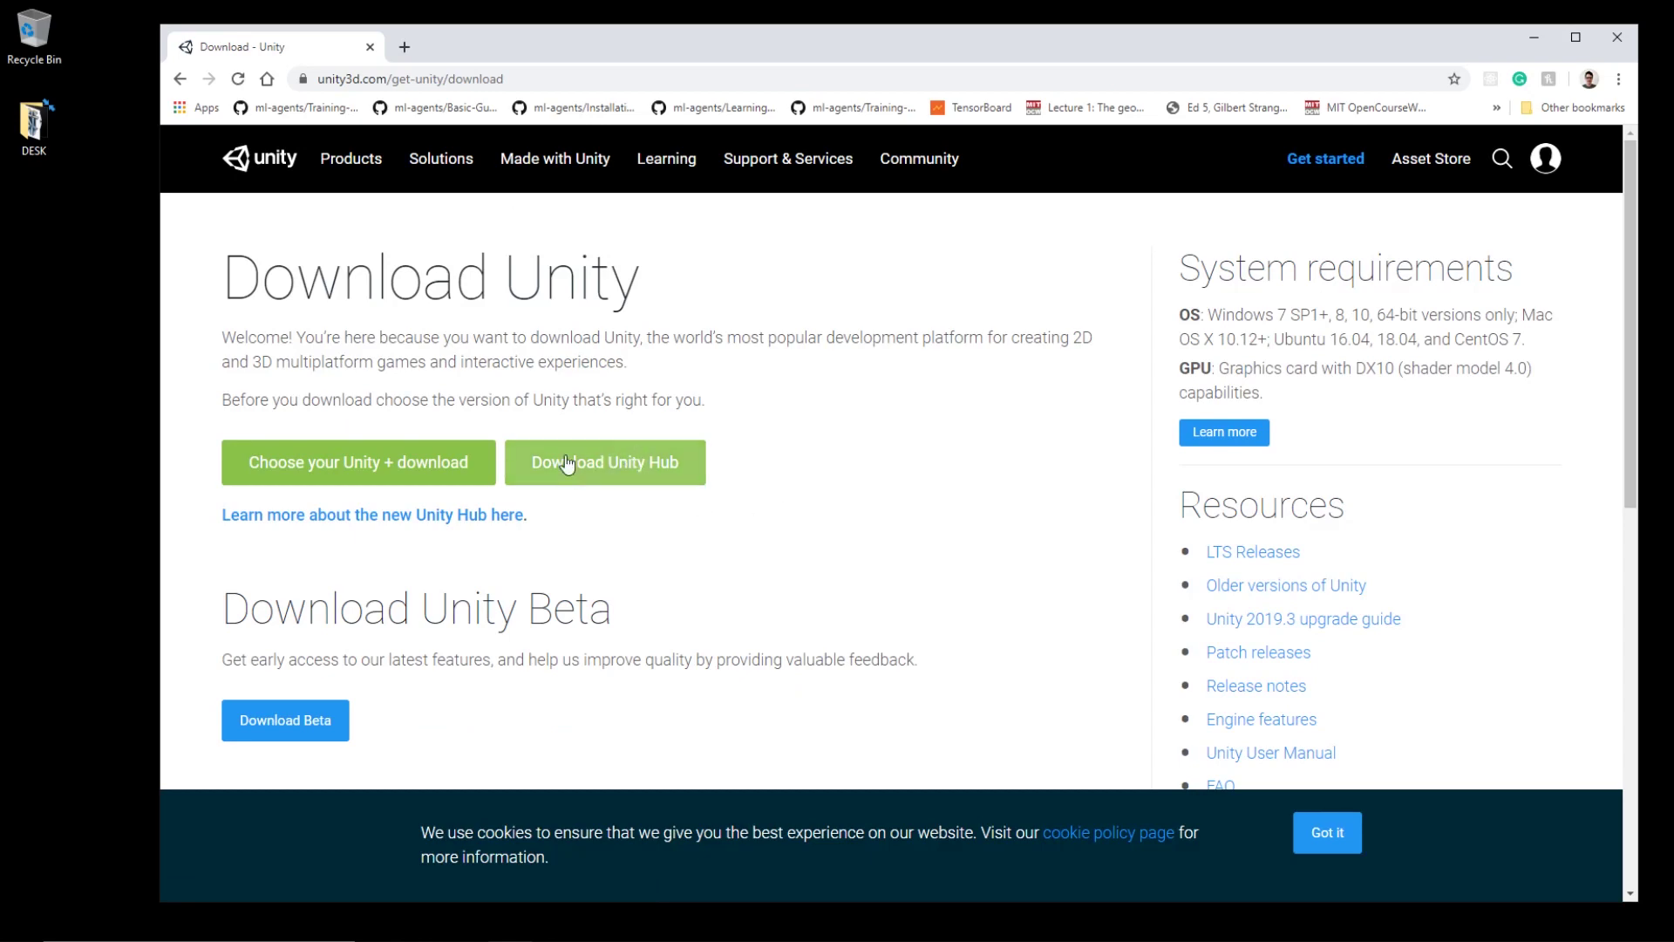
pyautogui.scroll(-5, 849, 468)
pyautogui.scroll(5, 849, 463)
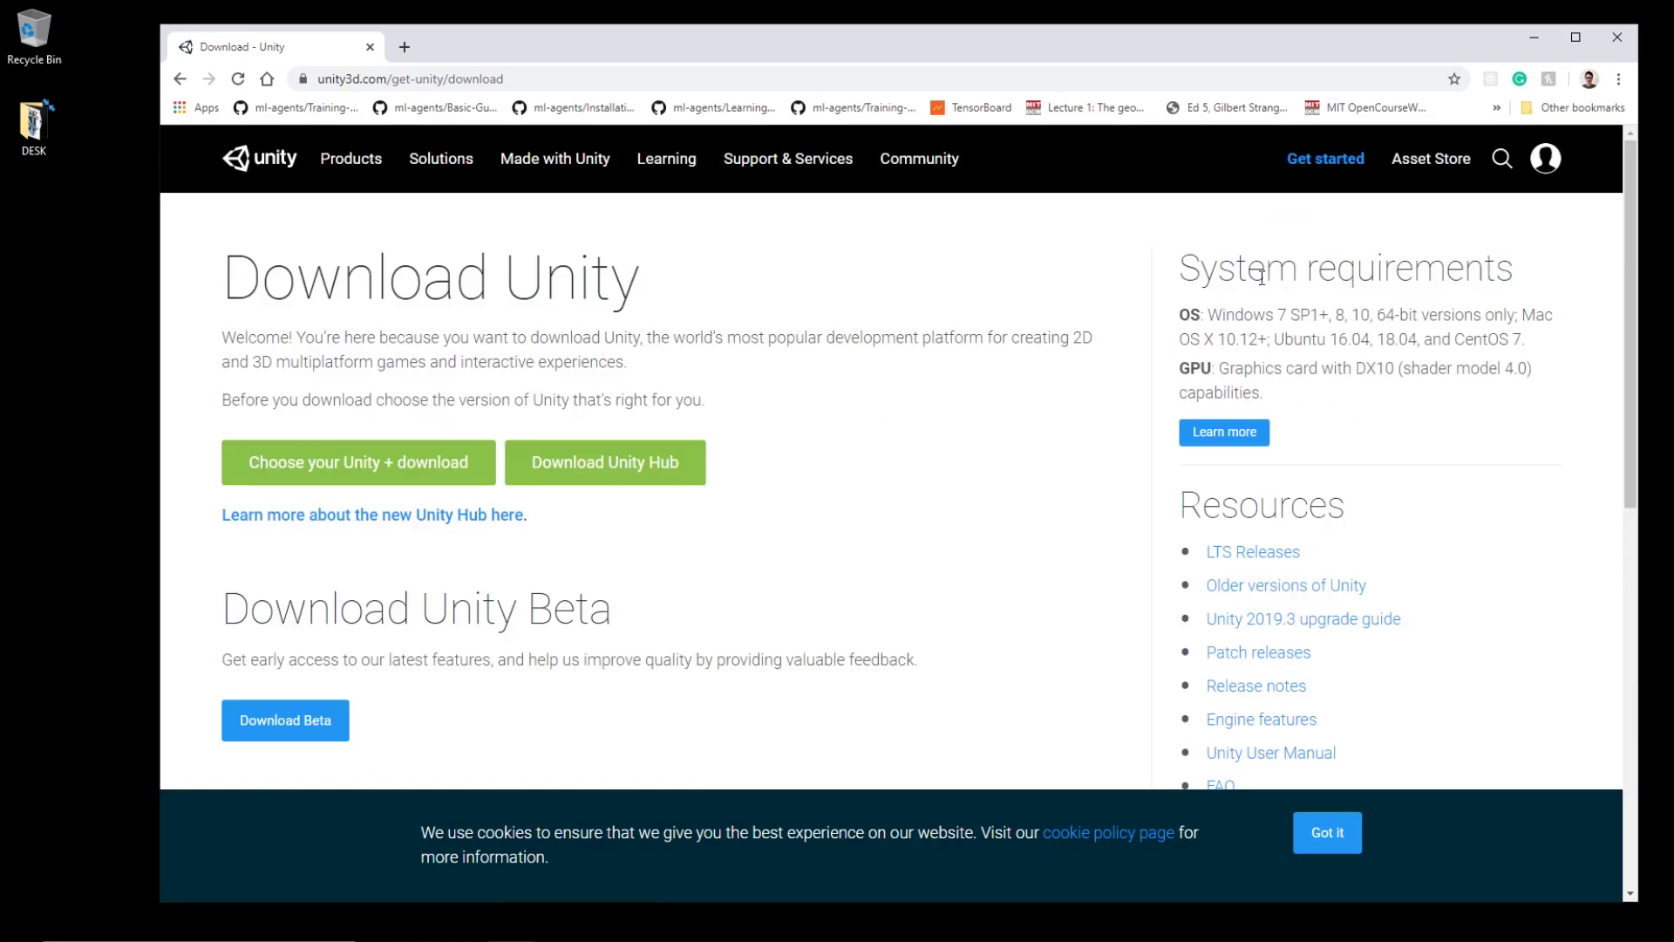
pyautogui.click(1535, 39)
# Search 'anaconda down' and reach the Anaconda distribution page's installer section.
pyautogui.hotkey('ctrl', 't')
pyautogui.write('a')
pyautogui.press('BackSpace')
pyautogui.press('BackSpace')
pyautogui.write('anaconda ')
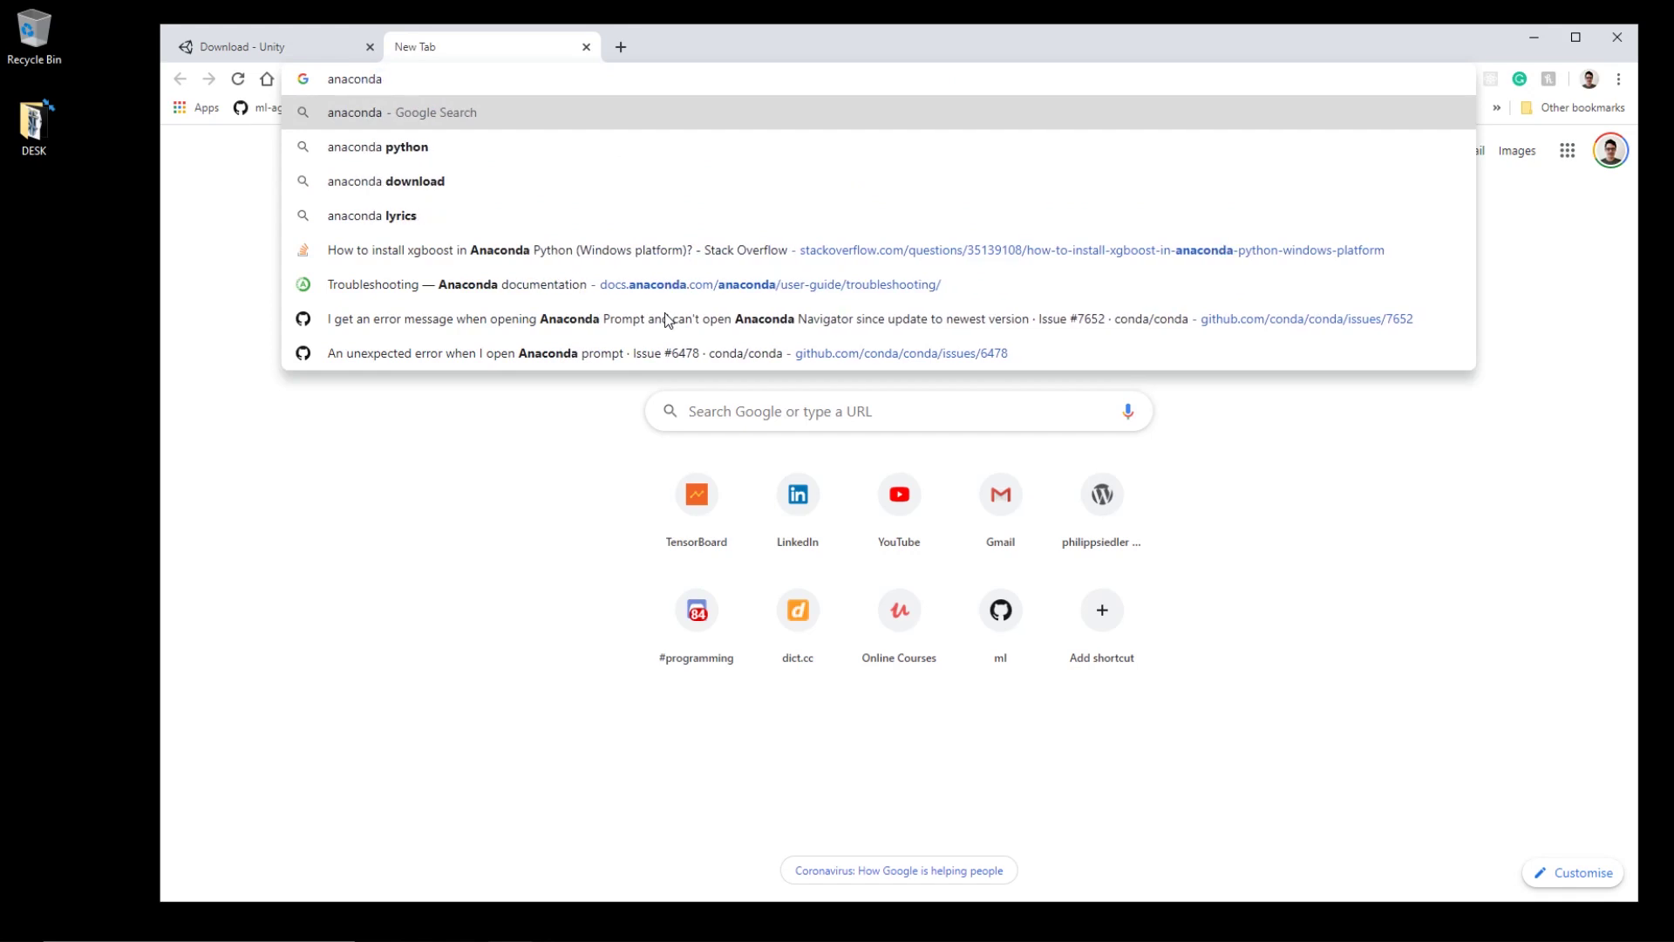
pyautogui.write('down')
pyautogui.press('Return')
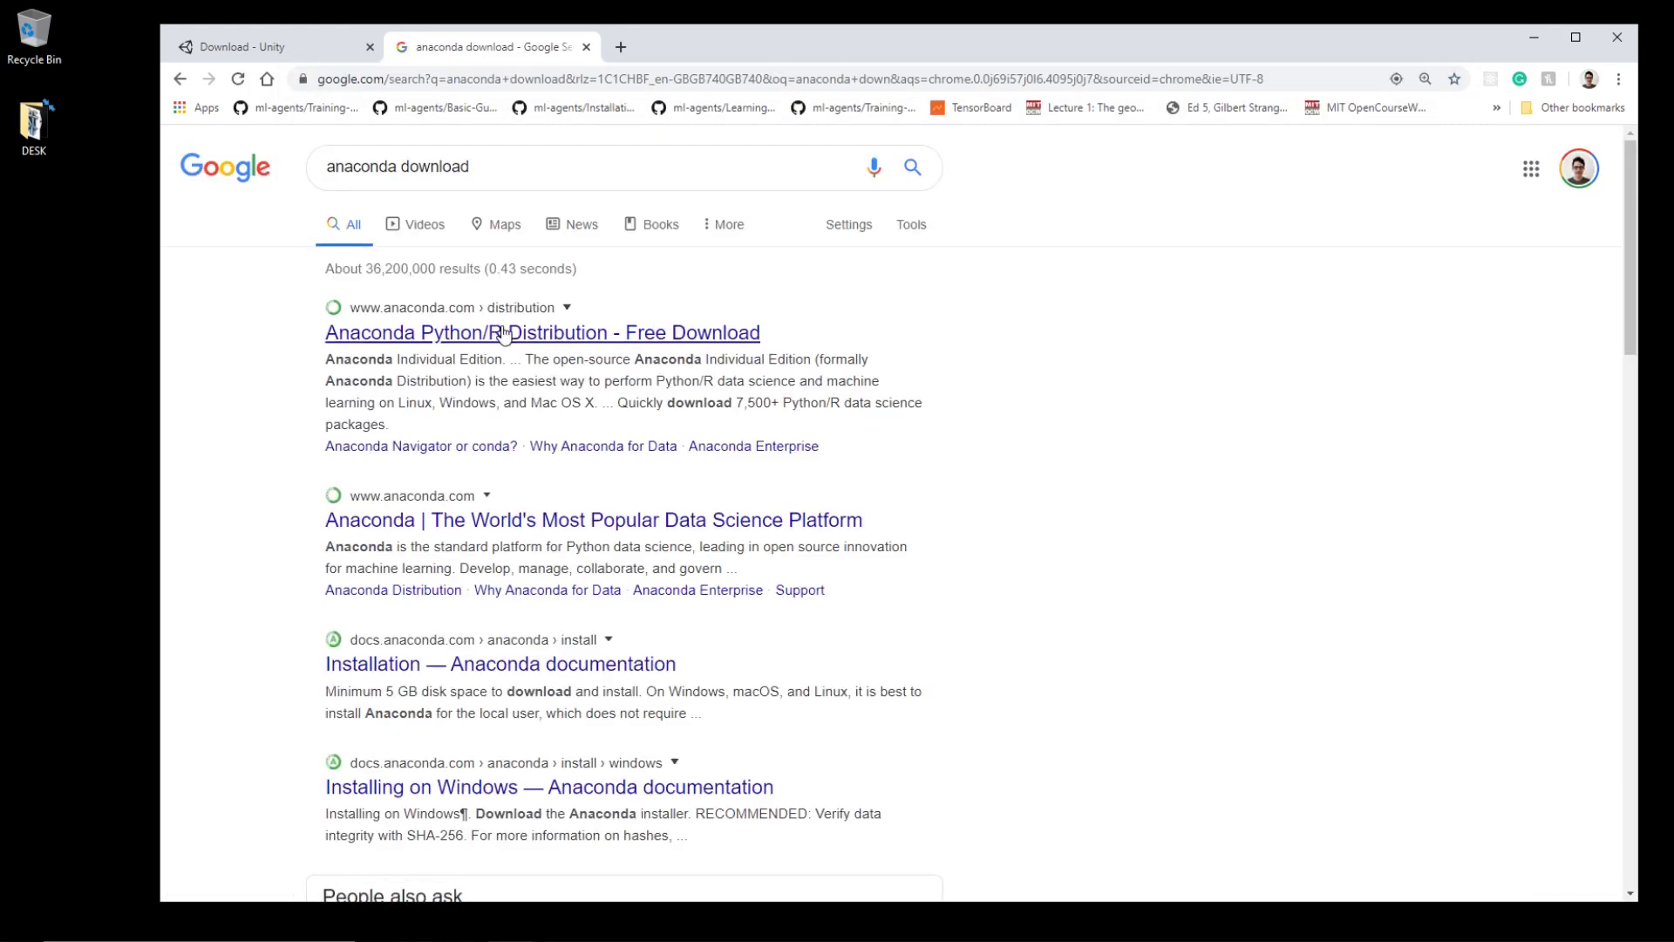
pyautogui.click(504, 333)
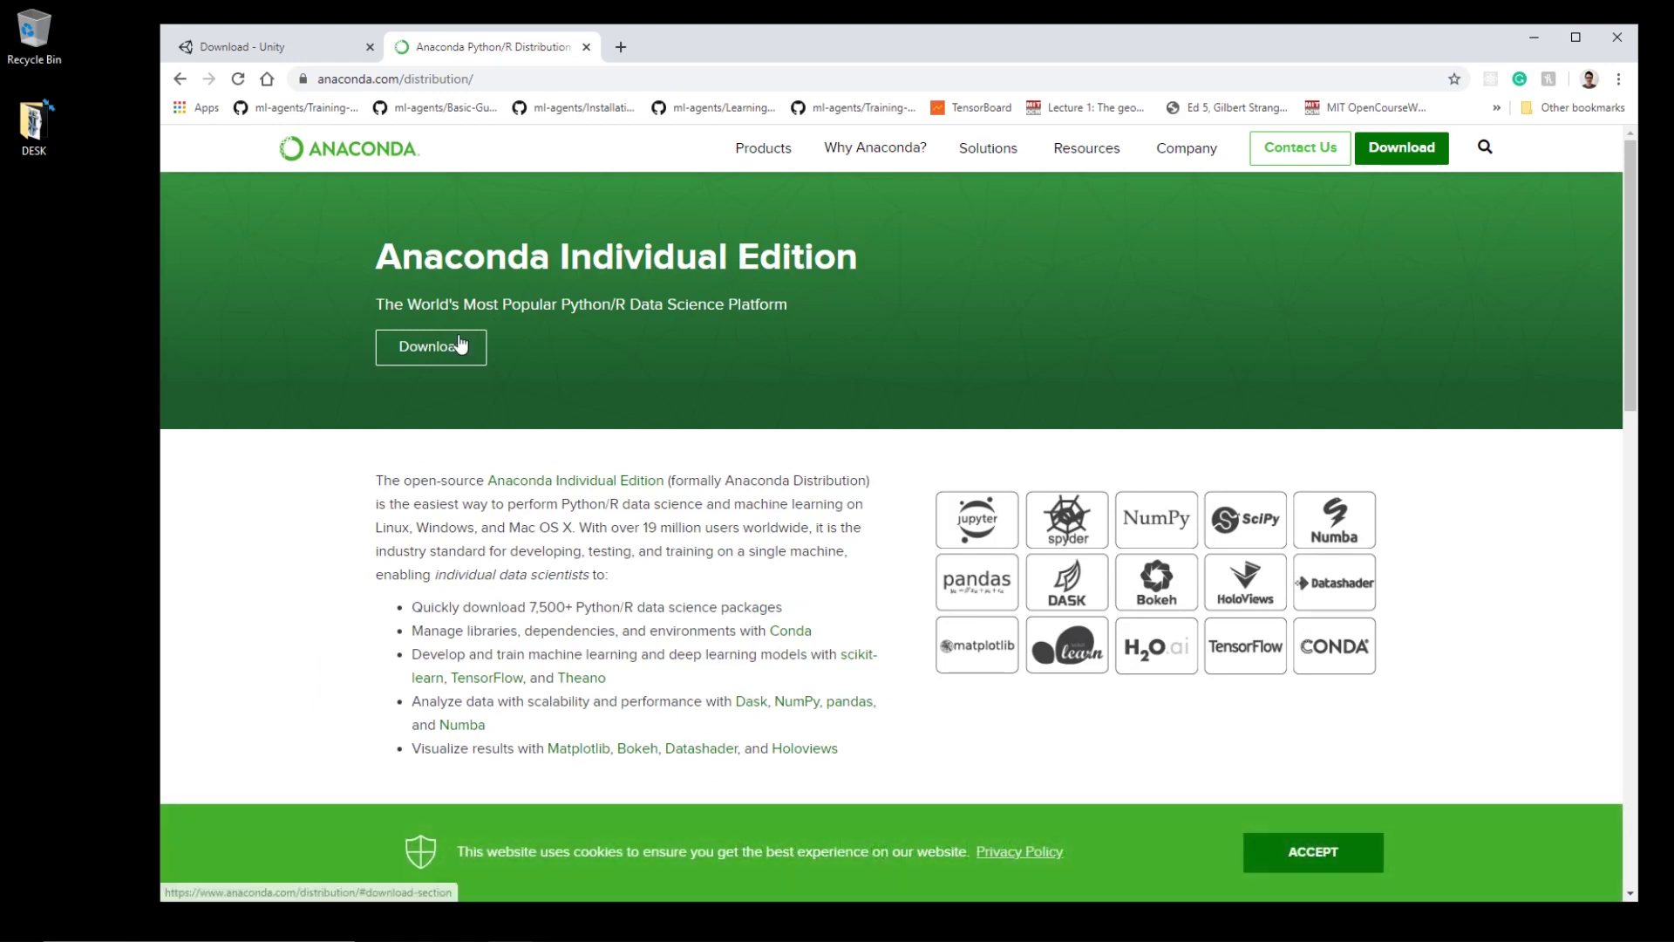
pyautogui.click(457, 360)
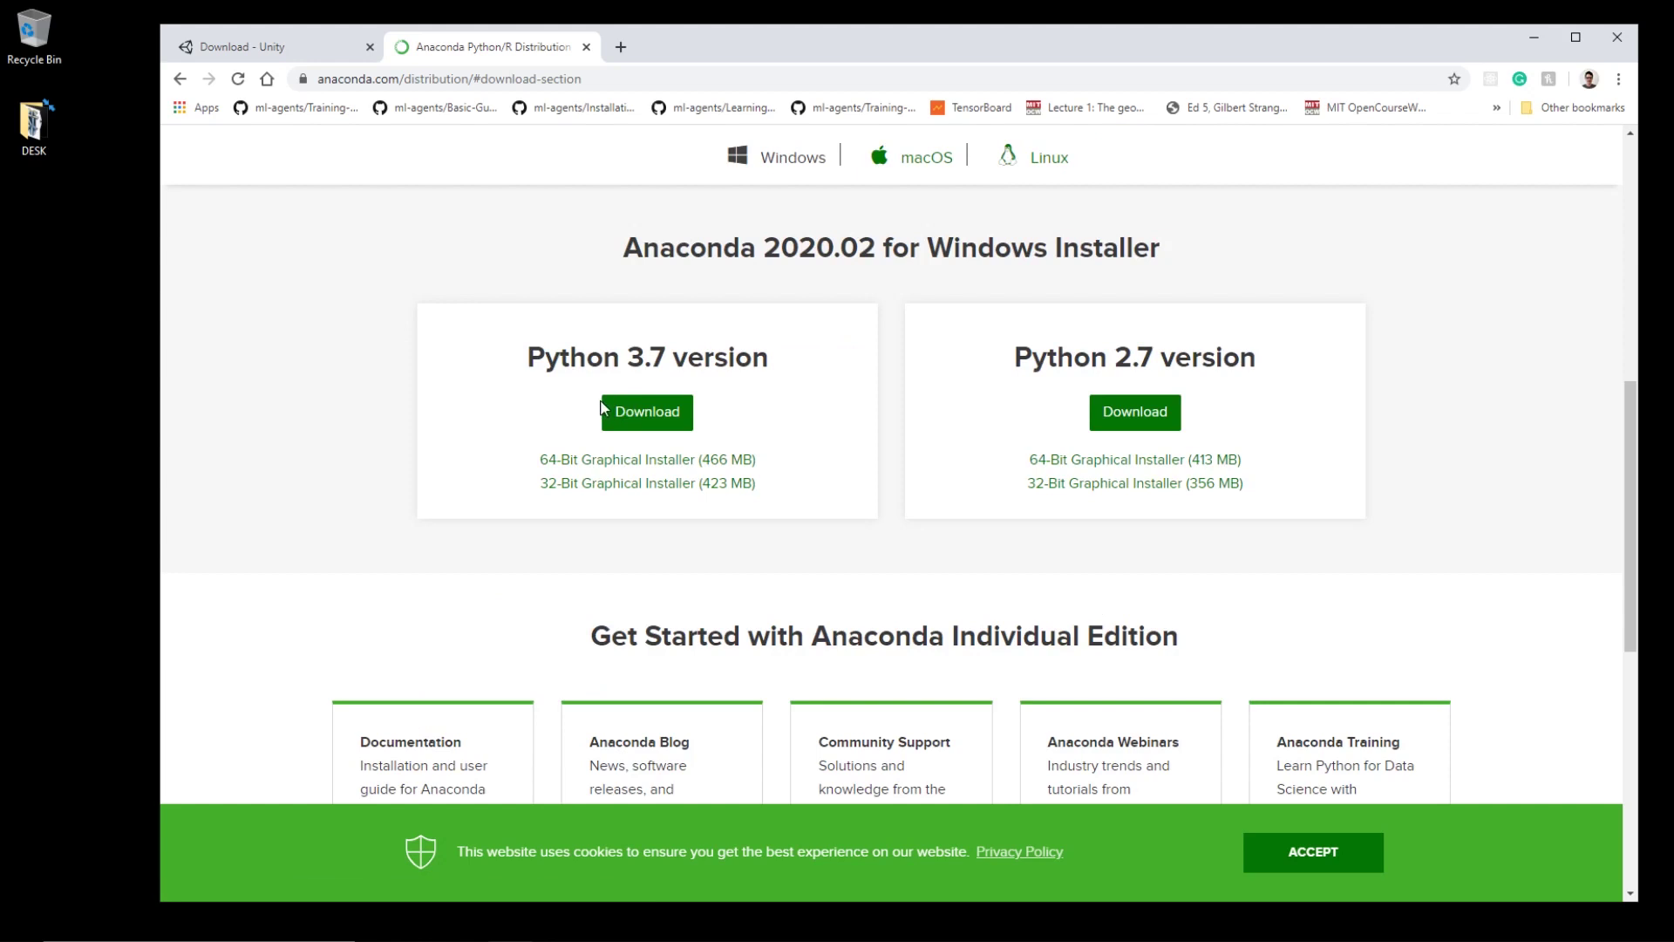
# Start the Python 3.7 Windows installer download, then cancel it from the download shelf.
pyautogui.click(634, 411)
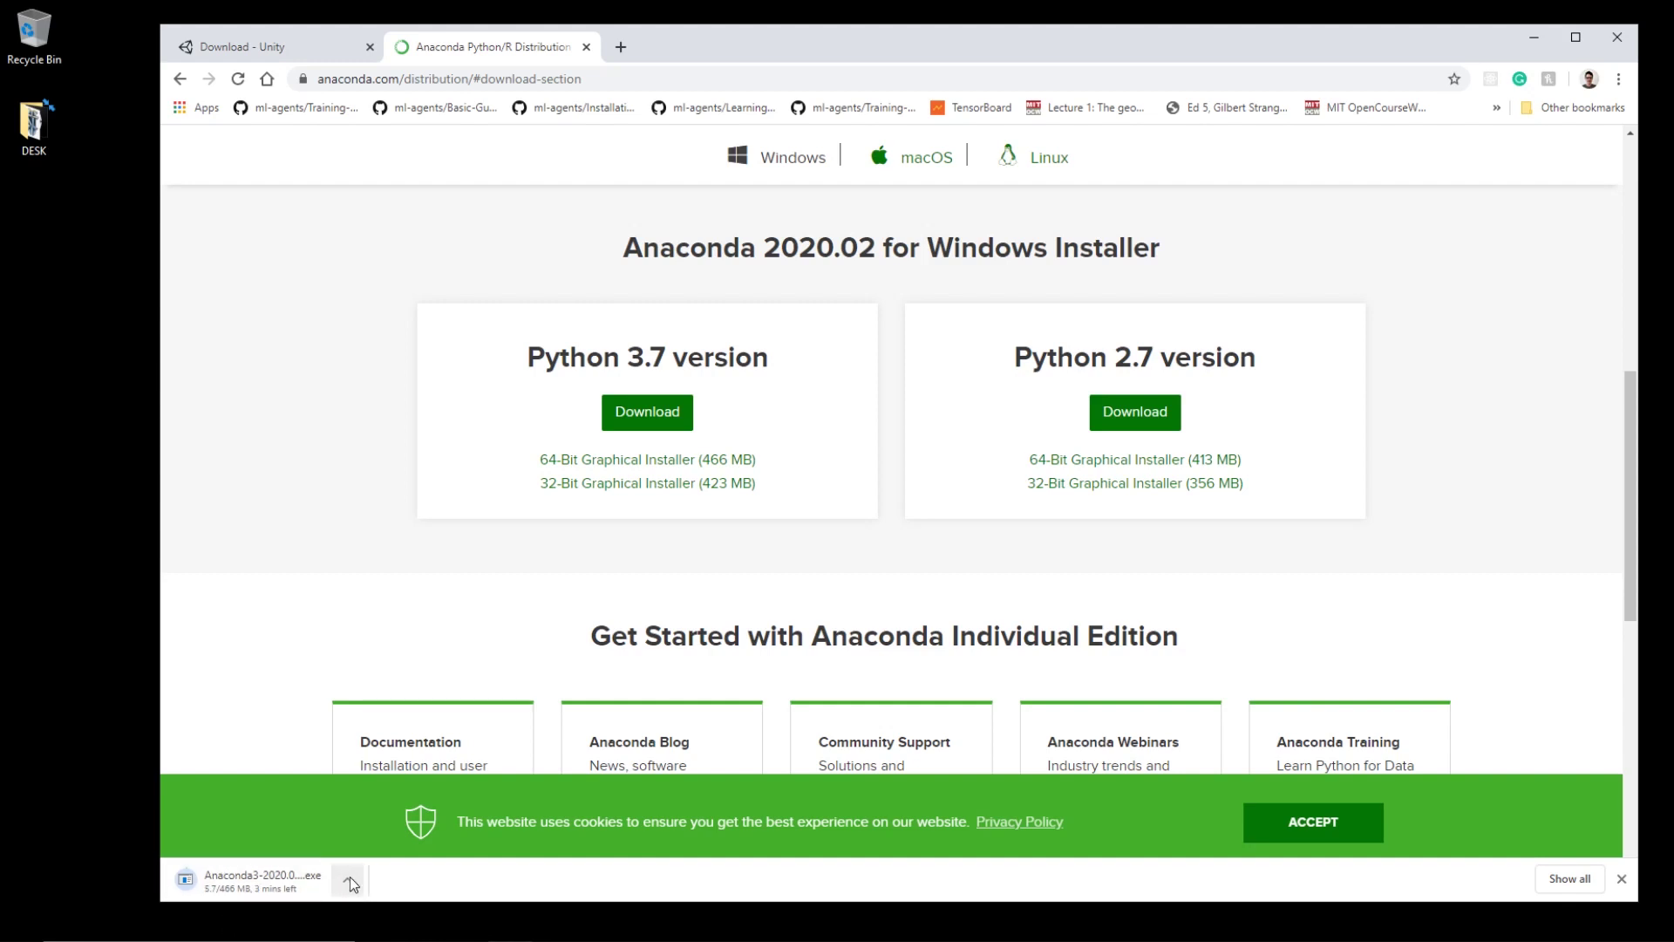
pyautogui.click(347, 879)
pyautogui.click(400, 848)
pyautogui.click(347, 883)
pyautogui.click(274, 632)
pyautogui.click(504, 83)
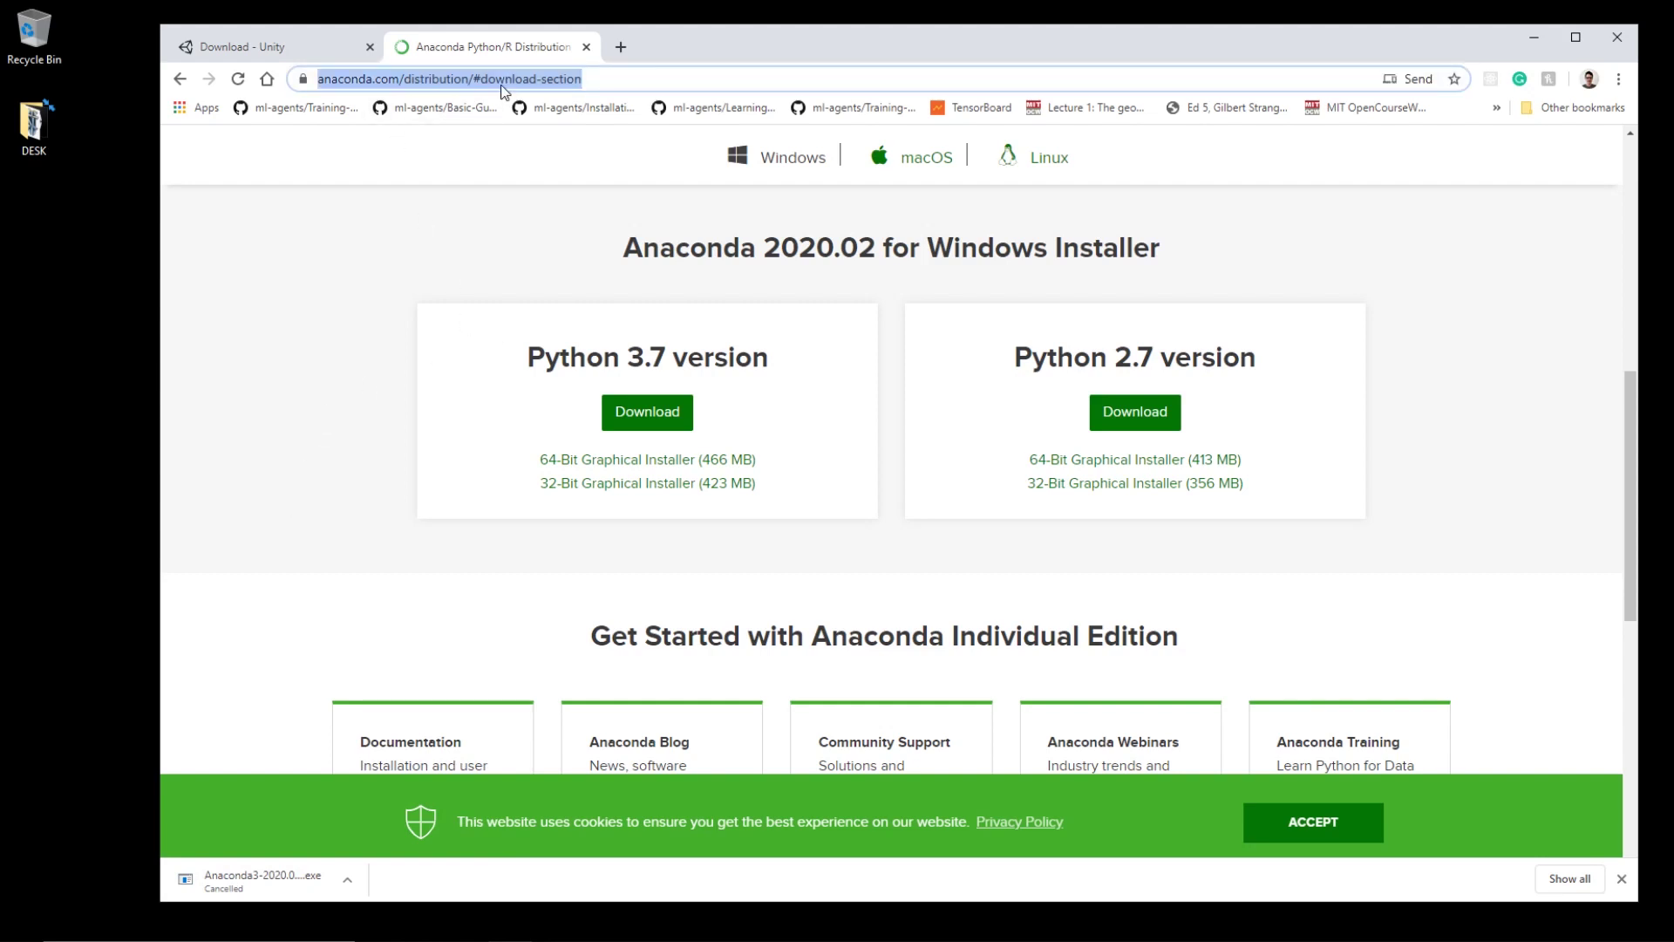
# Search GitHub for 'ml agents' and open the Unity-Technologies/ml-agents repository.
pyautogui.hotkey('ctrl', 't')
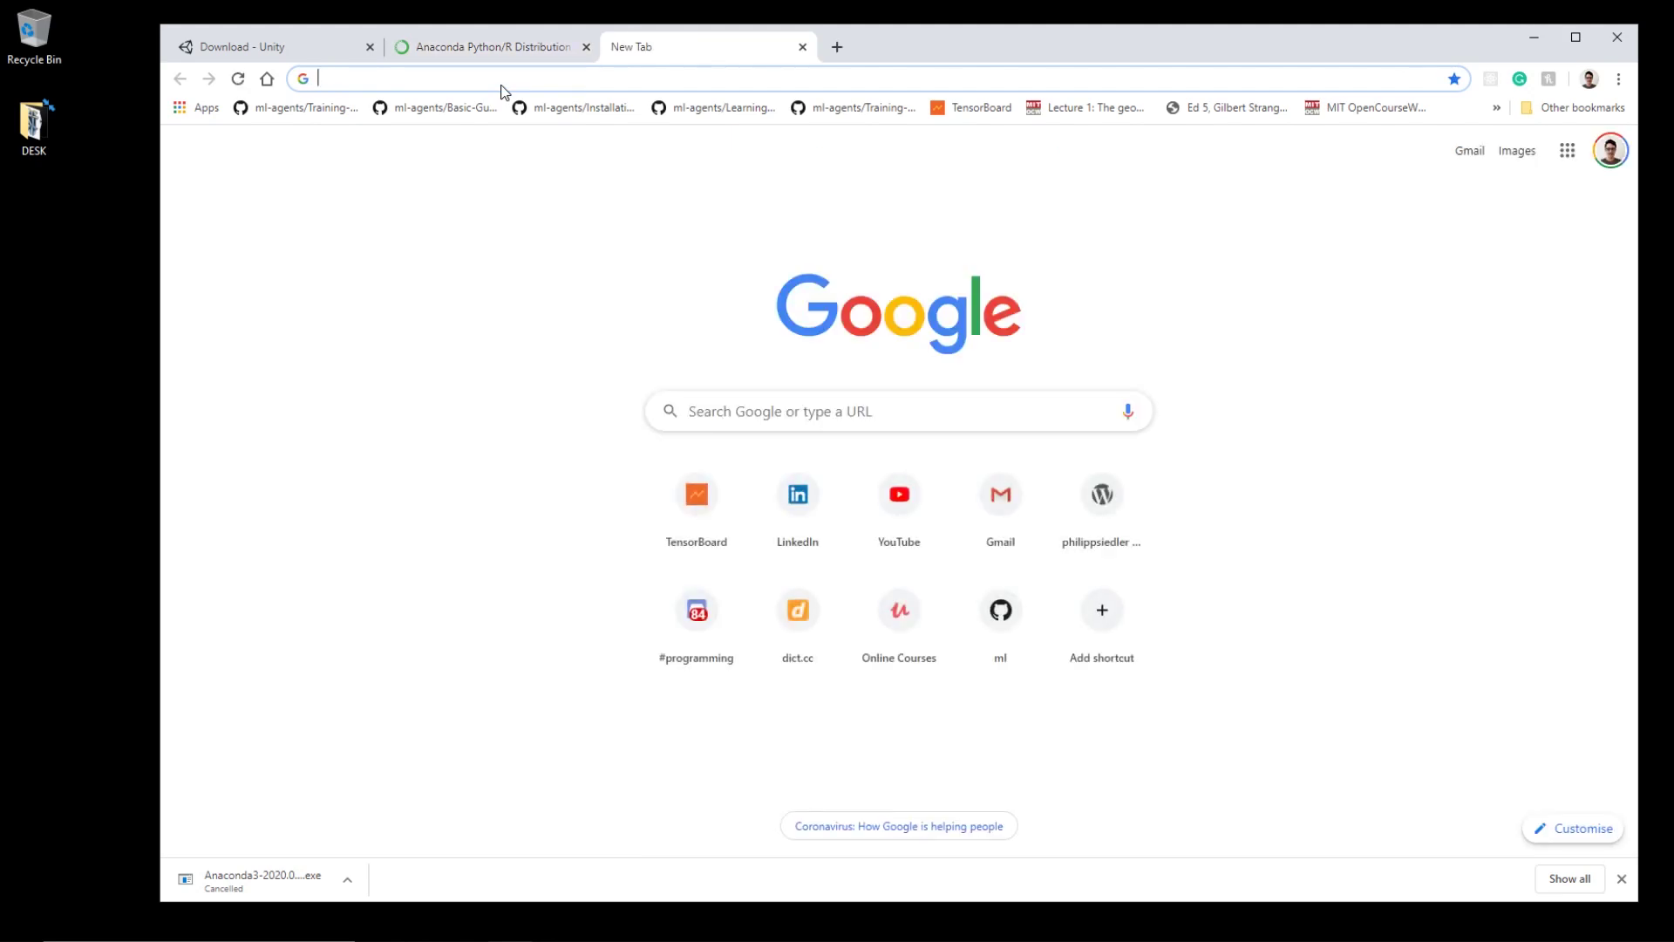
pyautogui.write('gi')
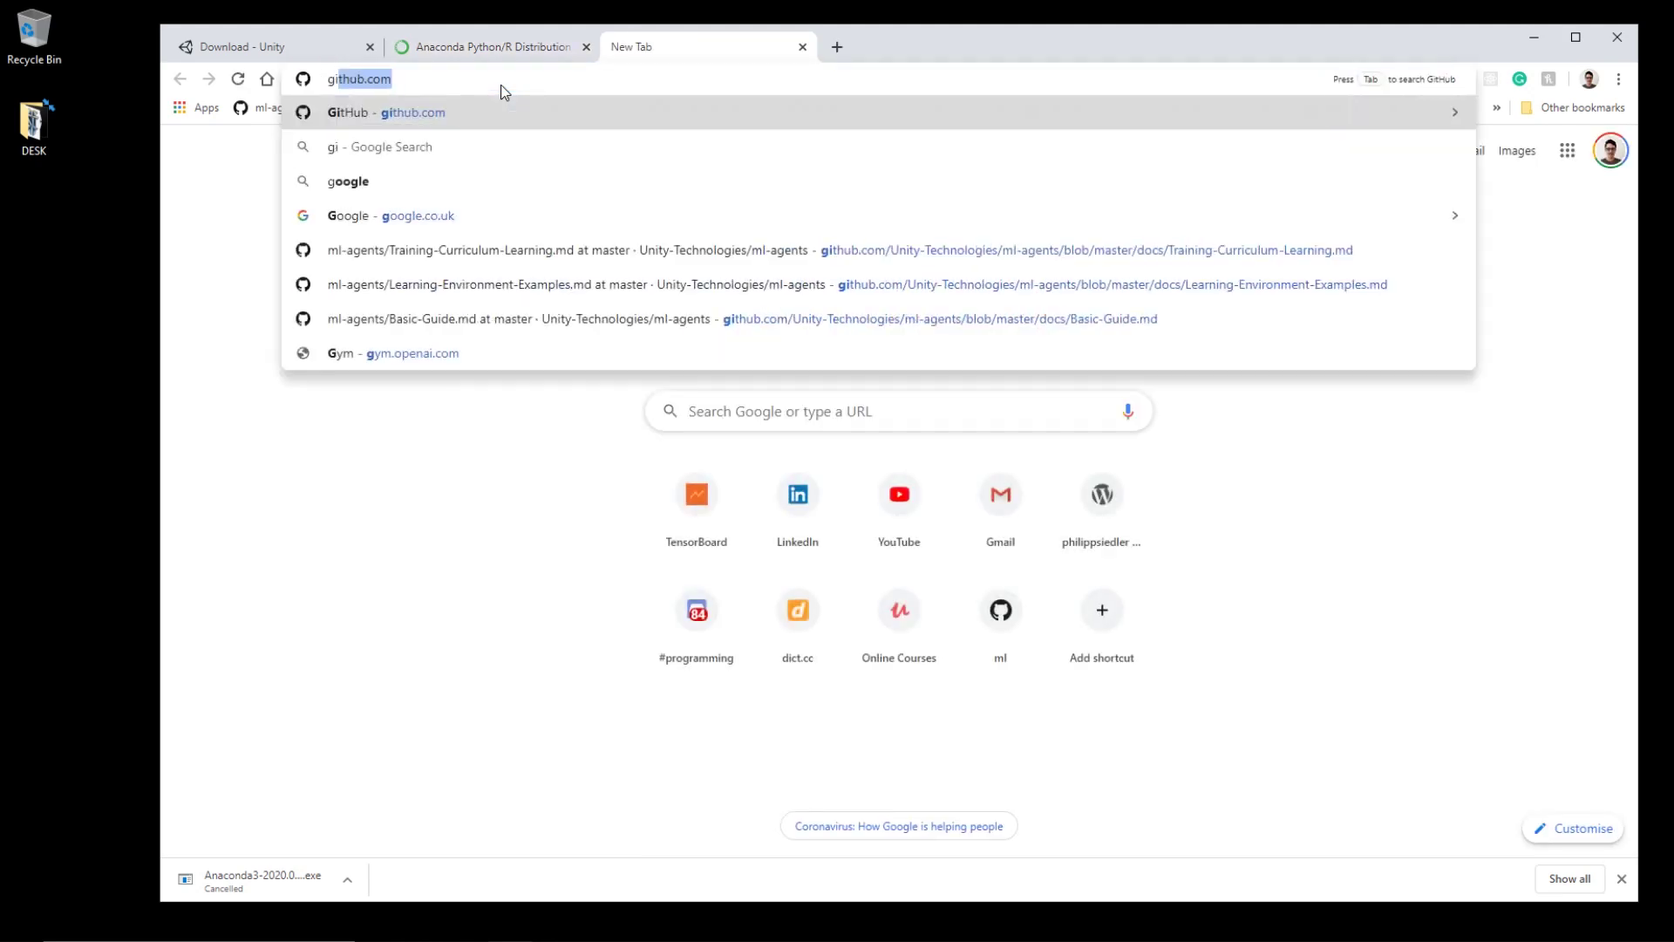
pyautogui.write('thub.com')
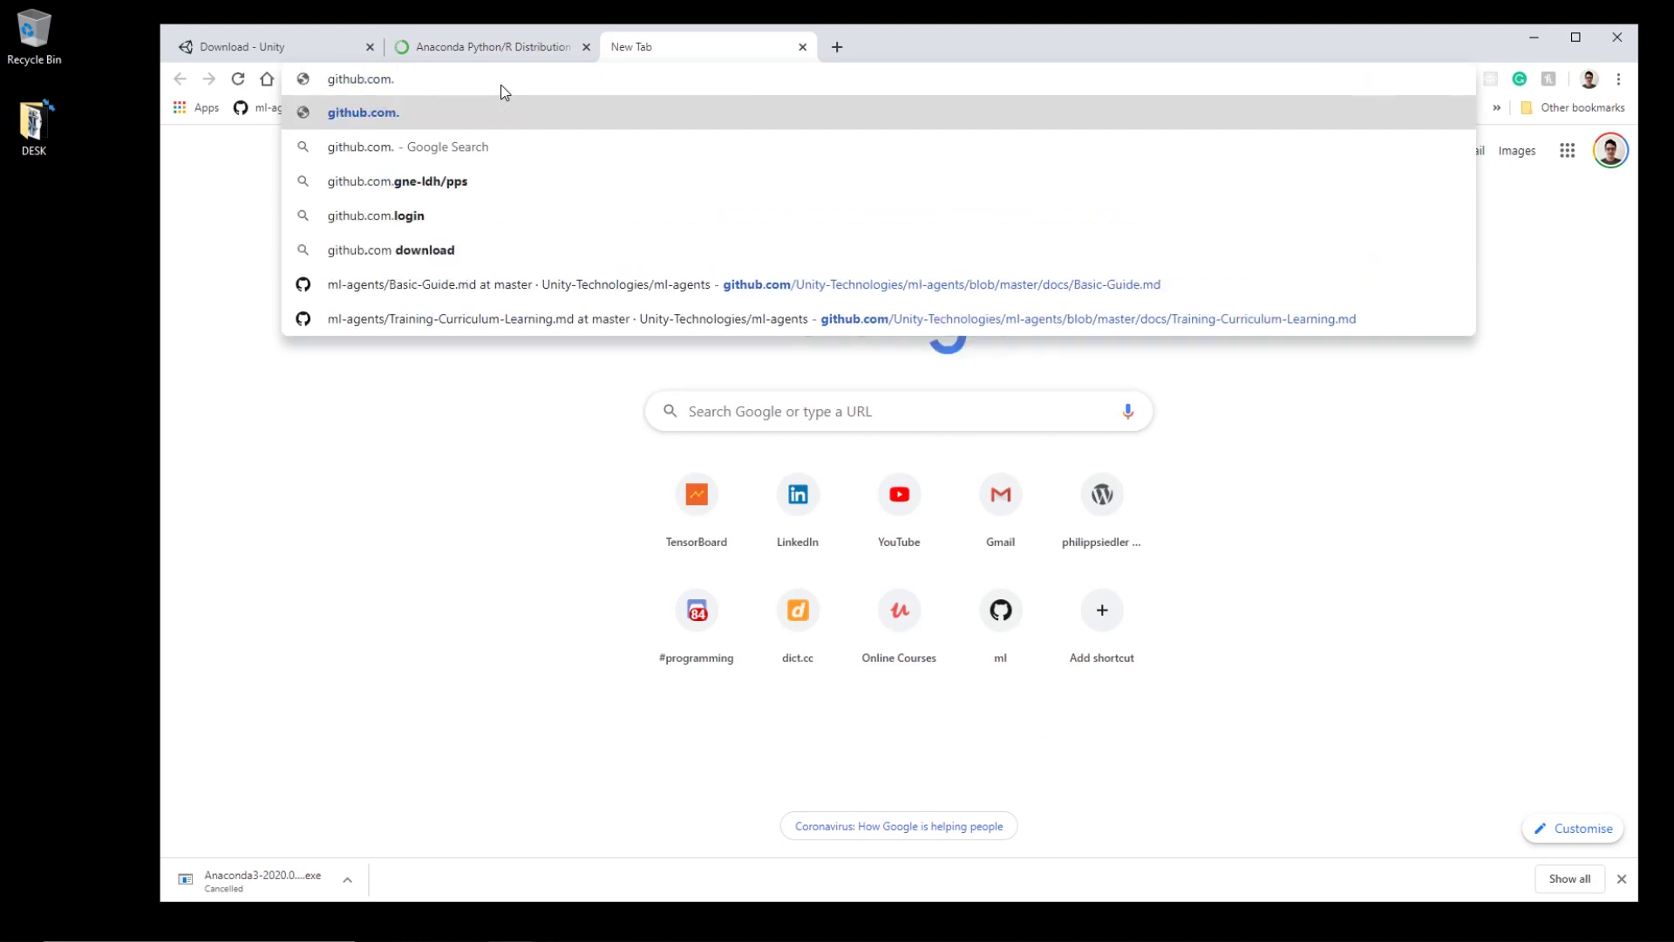
pyautogui.press('Tab')
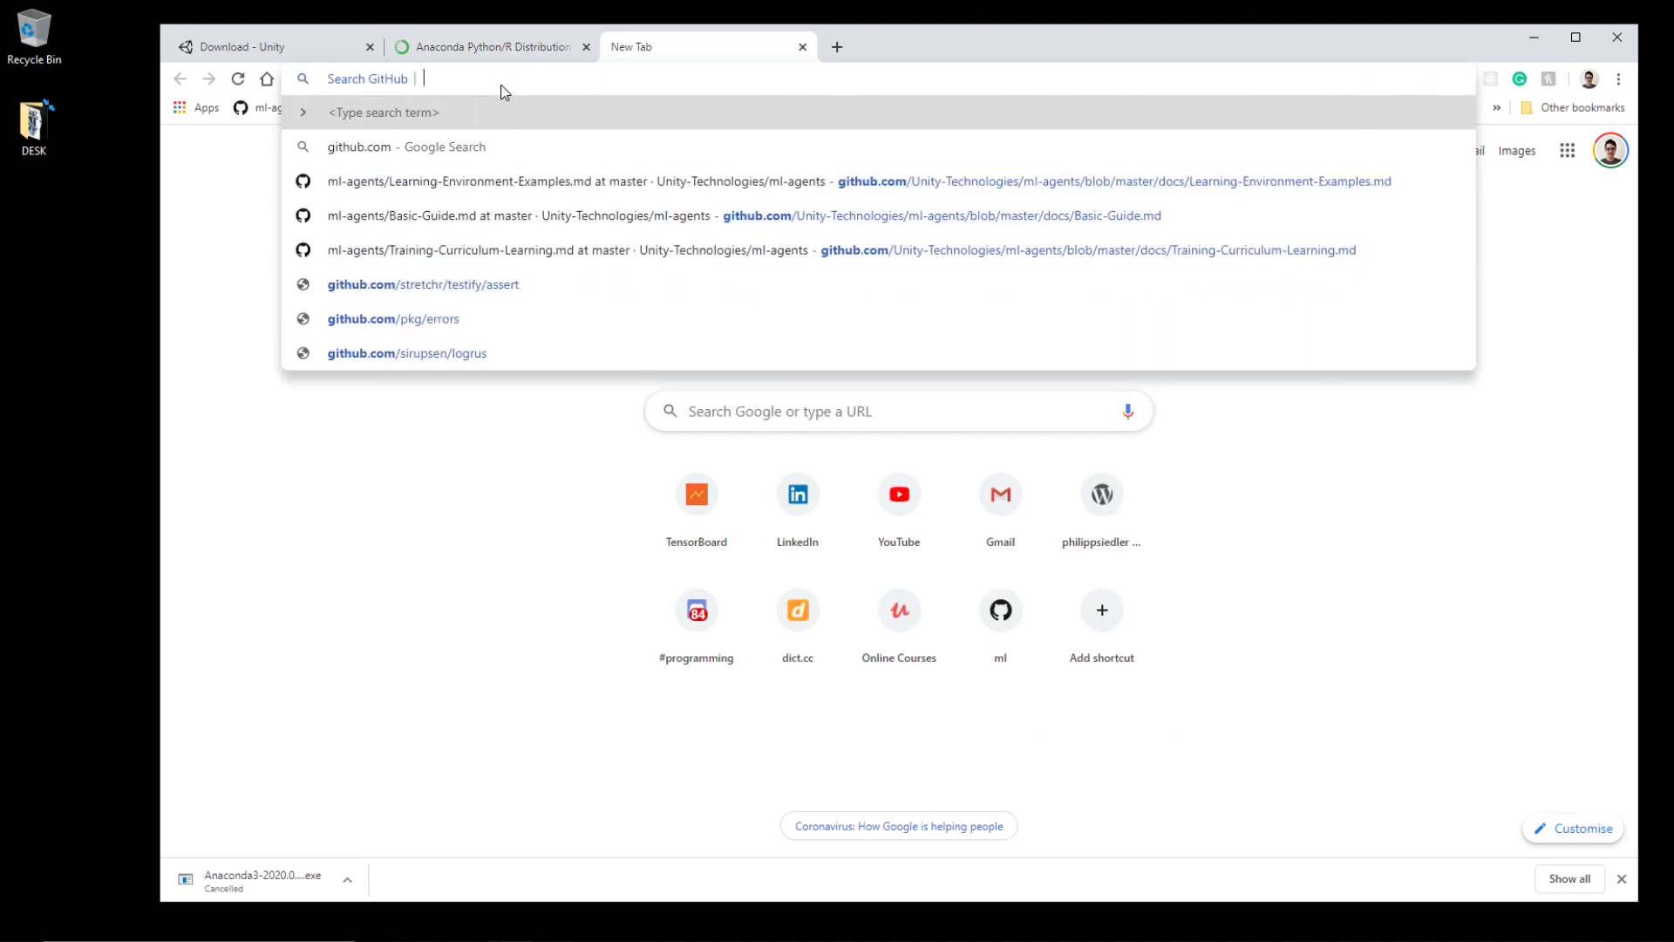
pyautogui.write('ml agents')
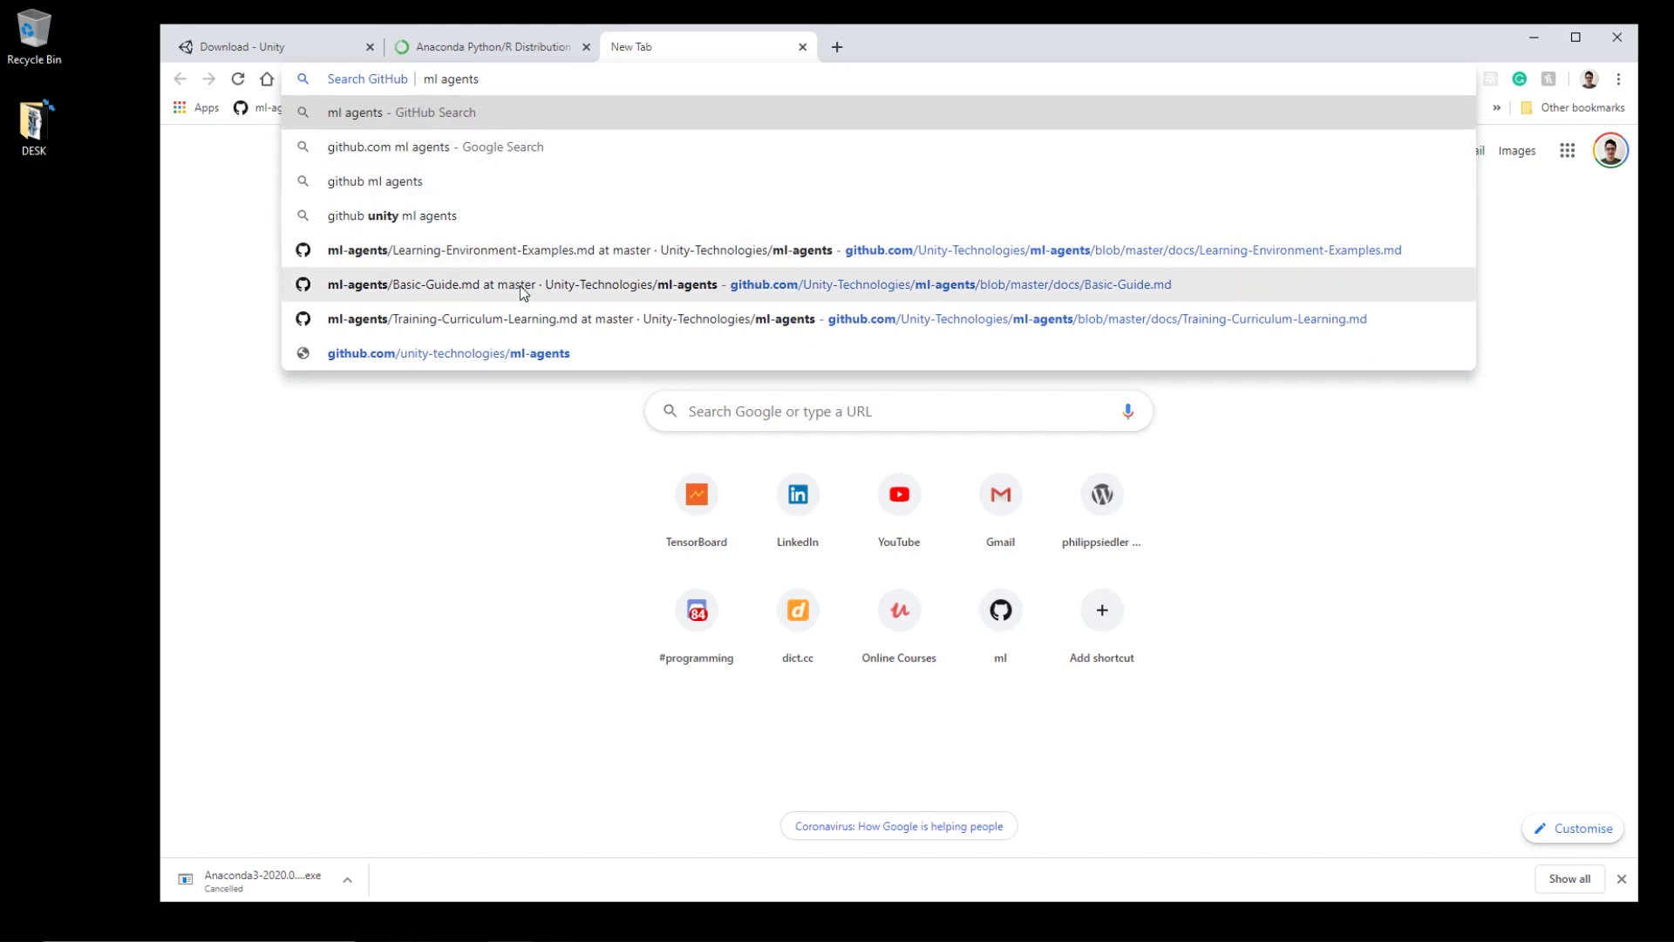
pyautogui.click(392, 215)
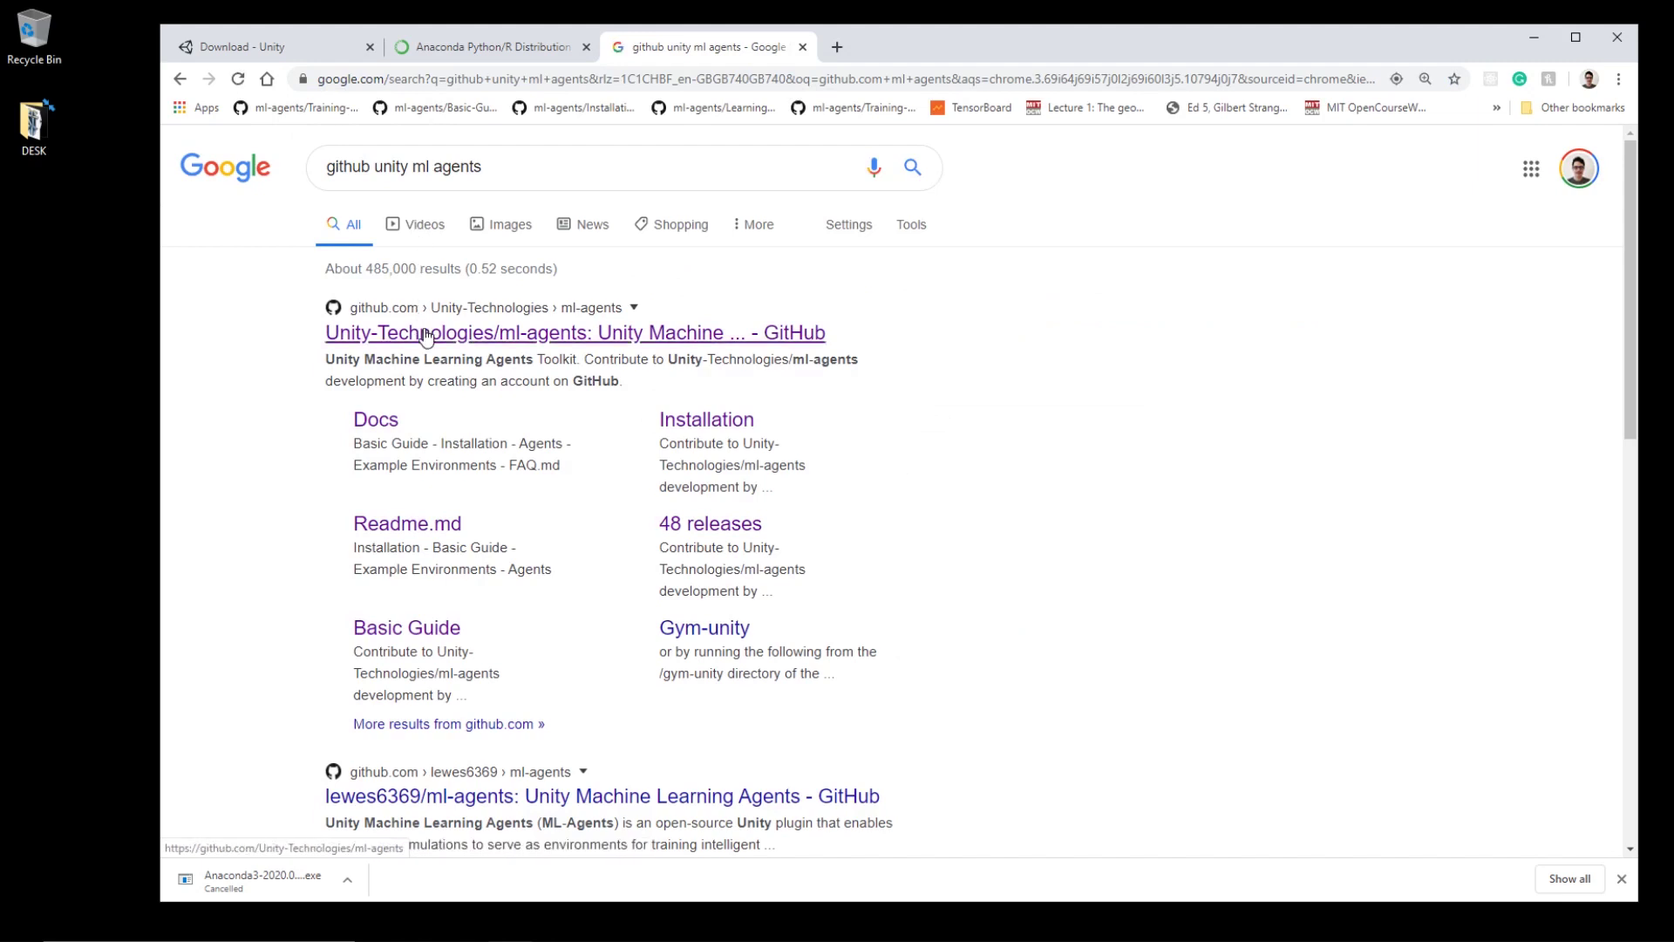
pyautogui.click(426, 335)
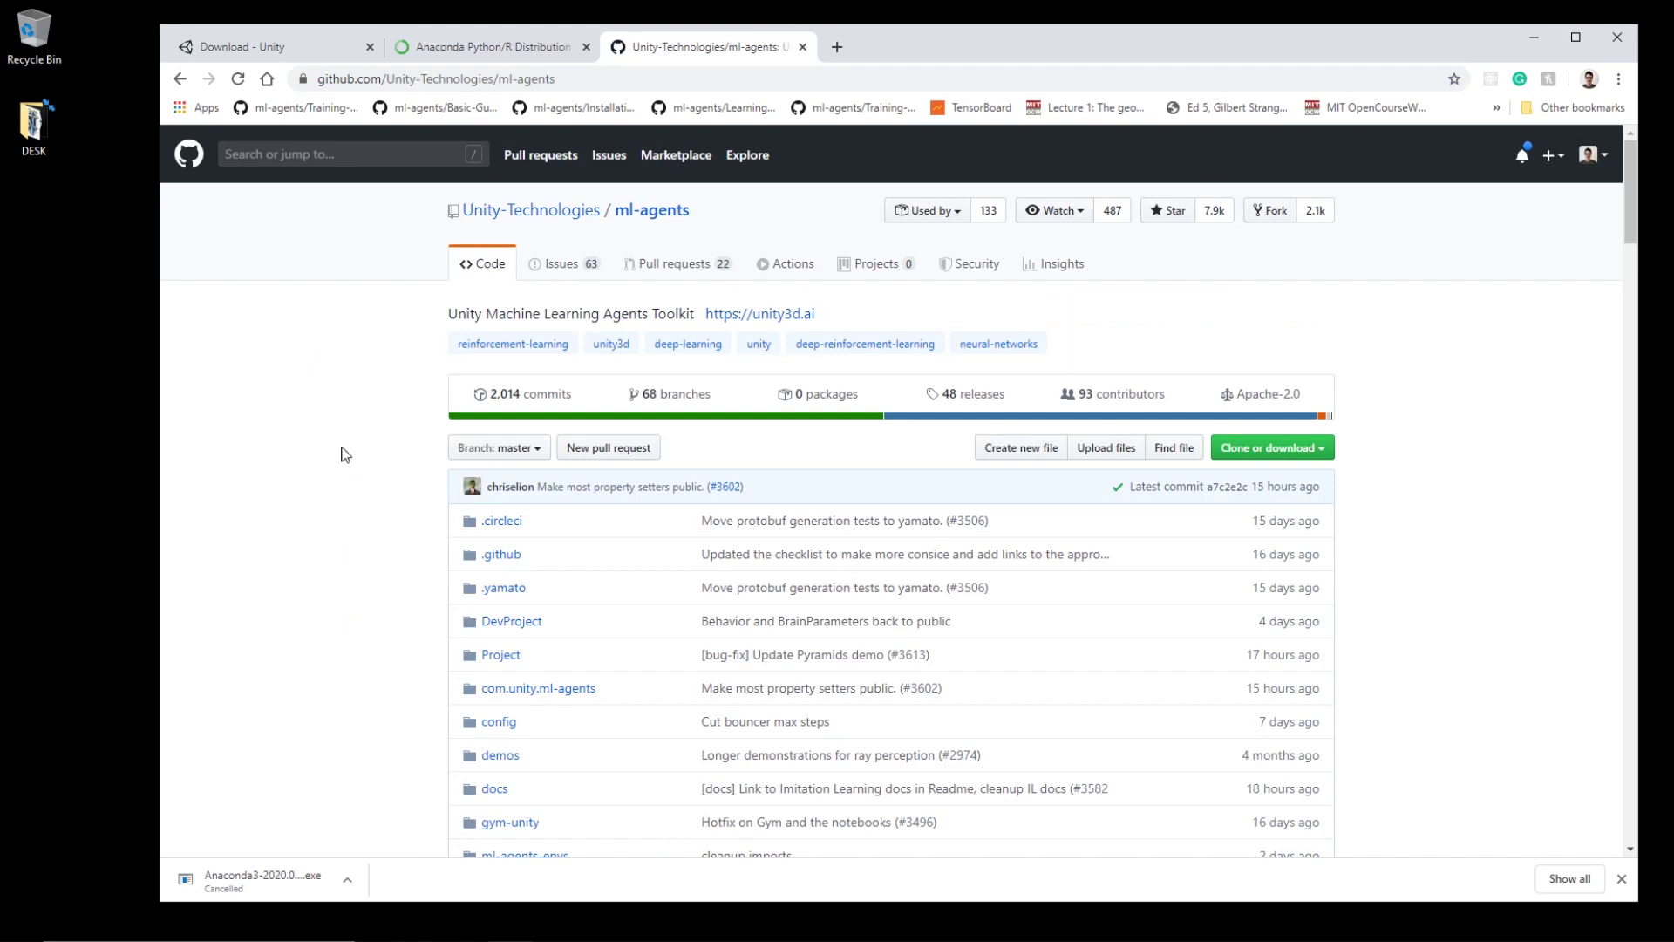
# Scroll to the README releases table and check the 0.14.1 latest stable release row.
pyautogui.scroll(-4, 374, 427)
pyautogui.scroll(-15, 372, 417)
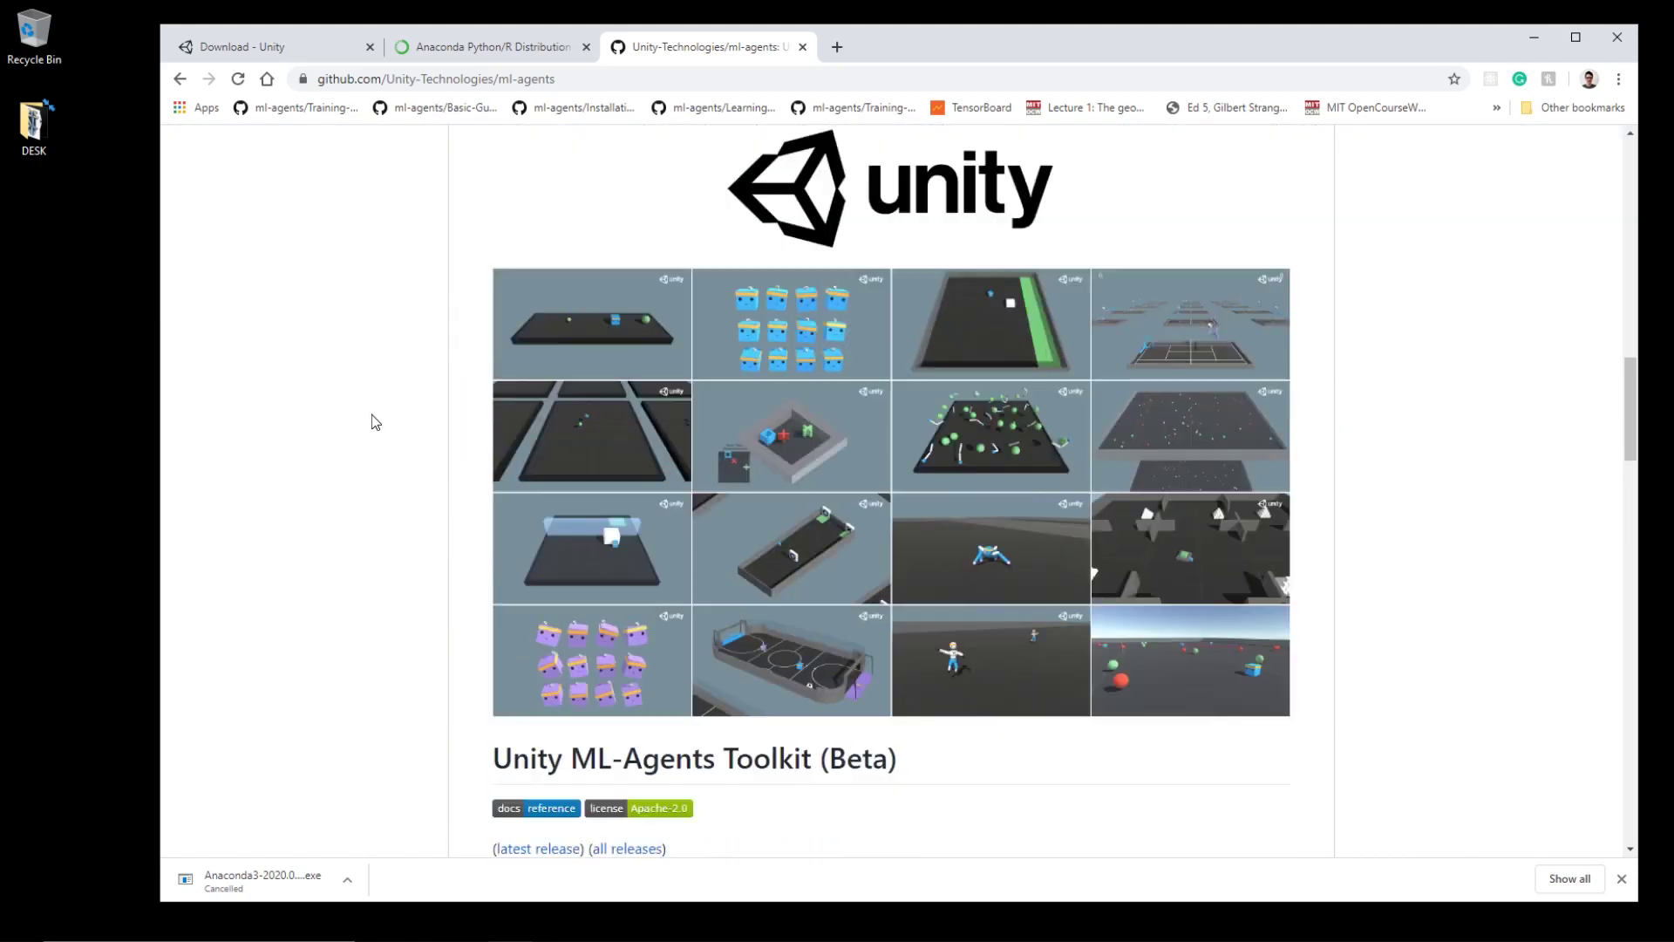
pyautogui.scroll(-6, 371, 413)
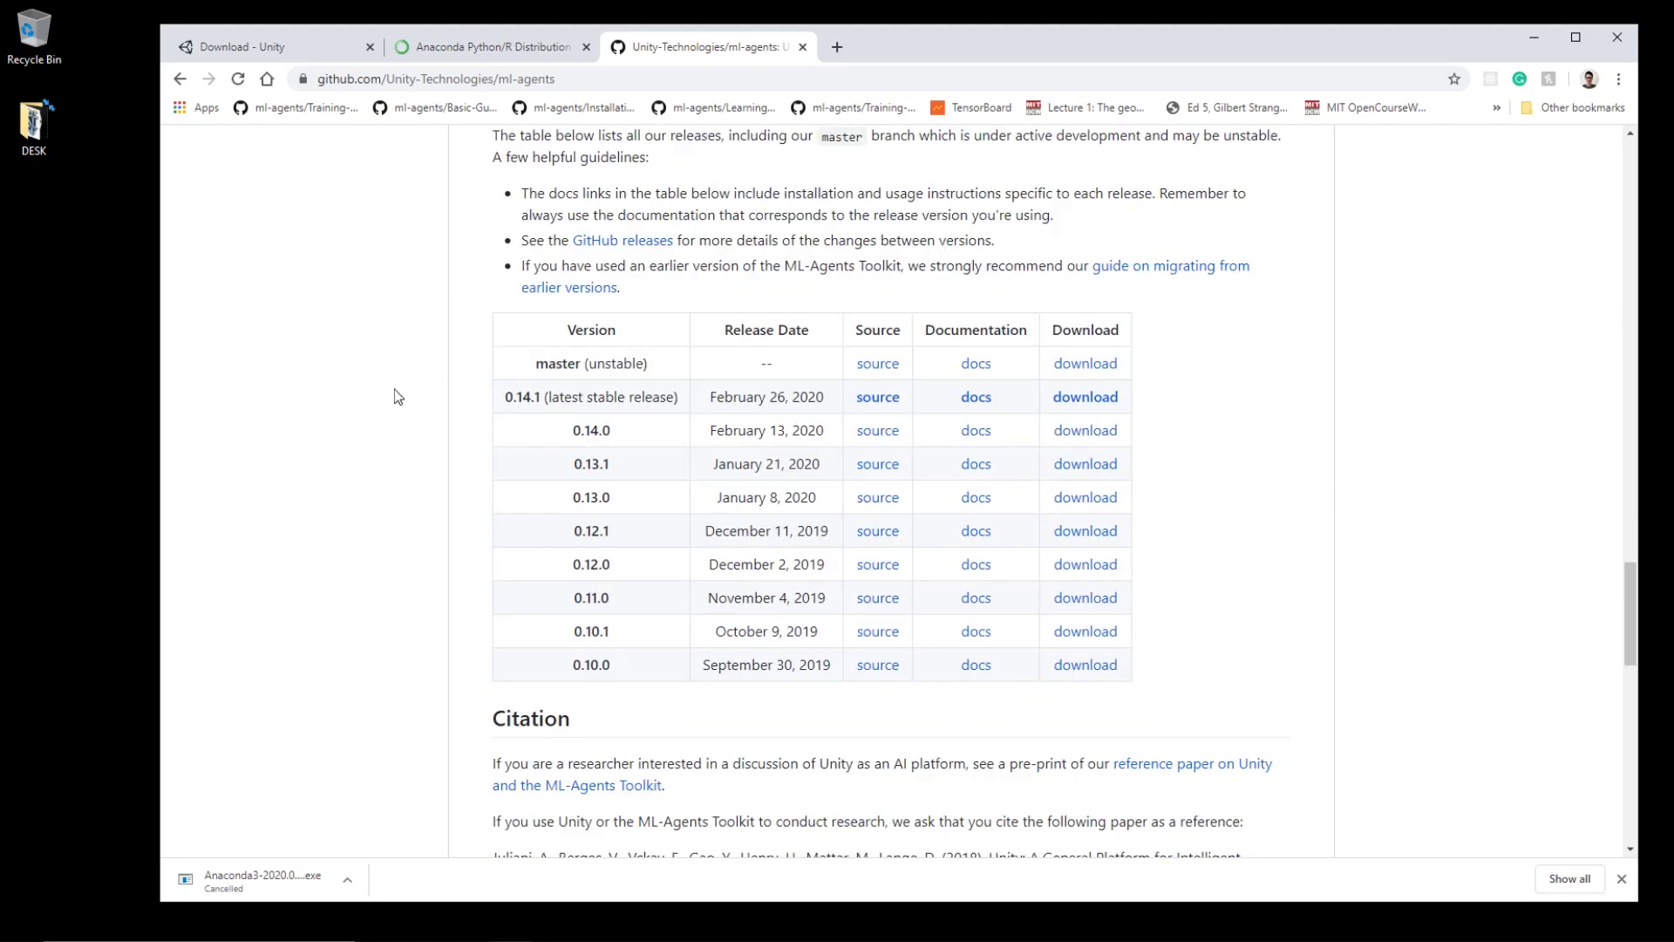
pyautogui.moveTo(516, 399); pyautogui.dragTo(1186, 400)
pyautogui.click(1186, 399)
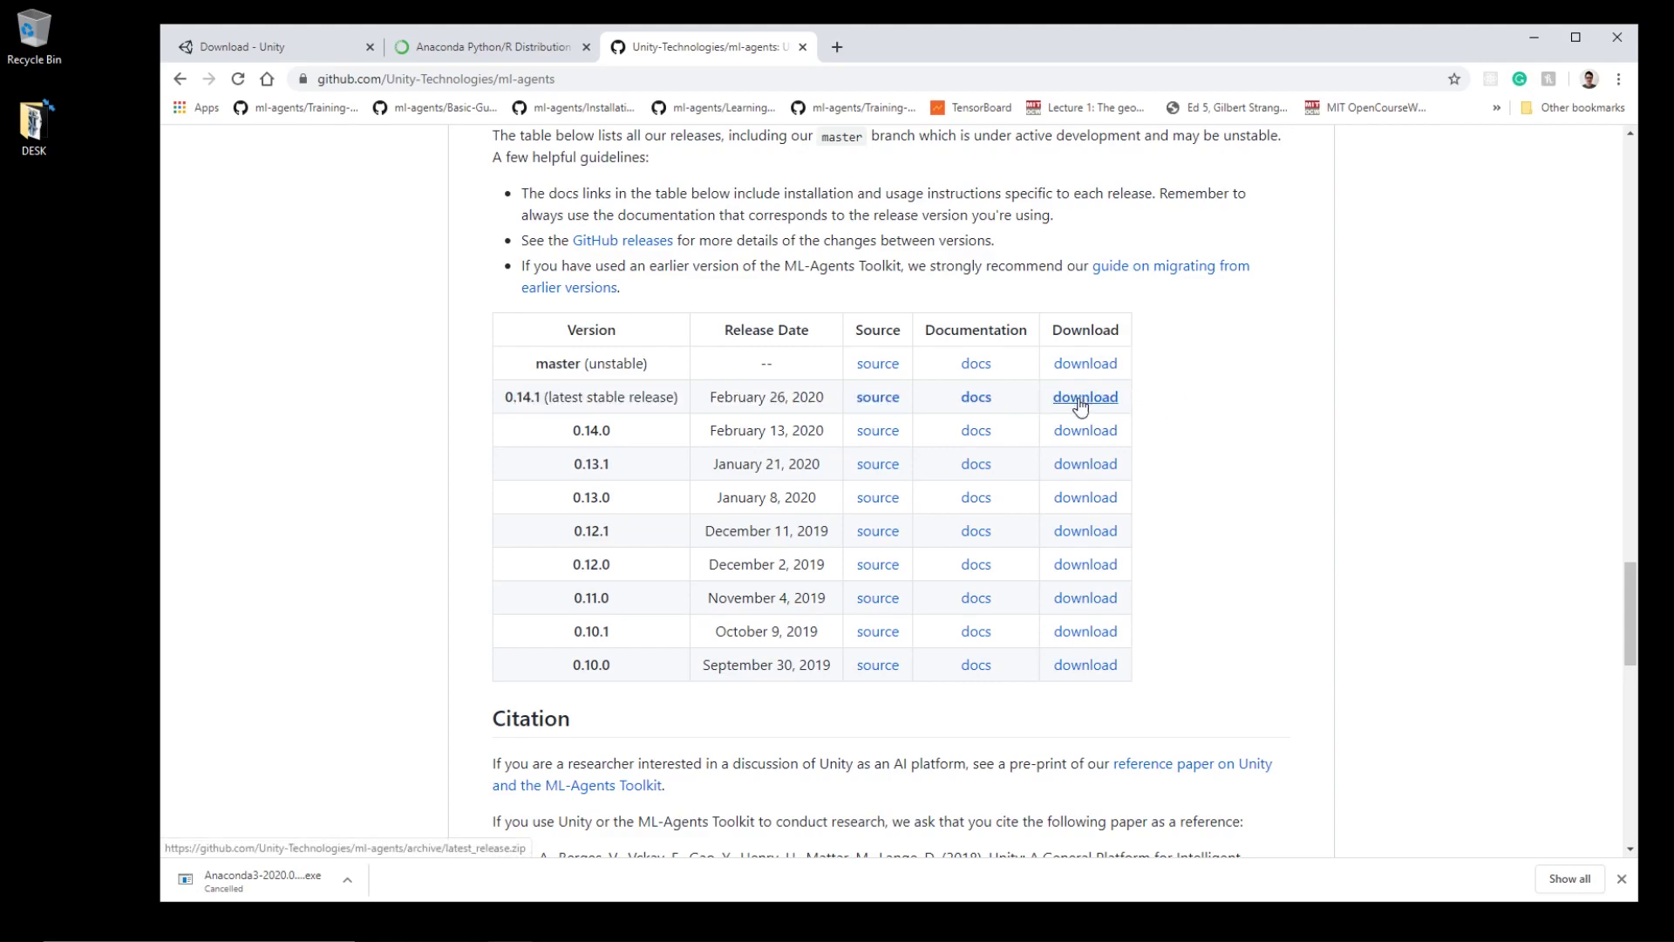
pyautogui.scroll(15, 963, 503)
pyautogui.scroll(16, 949, 525)
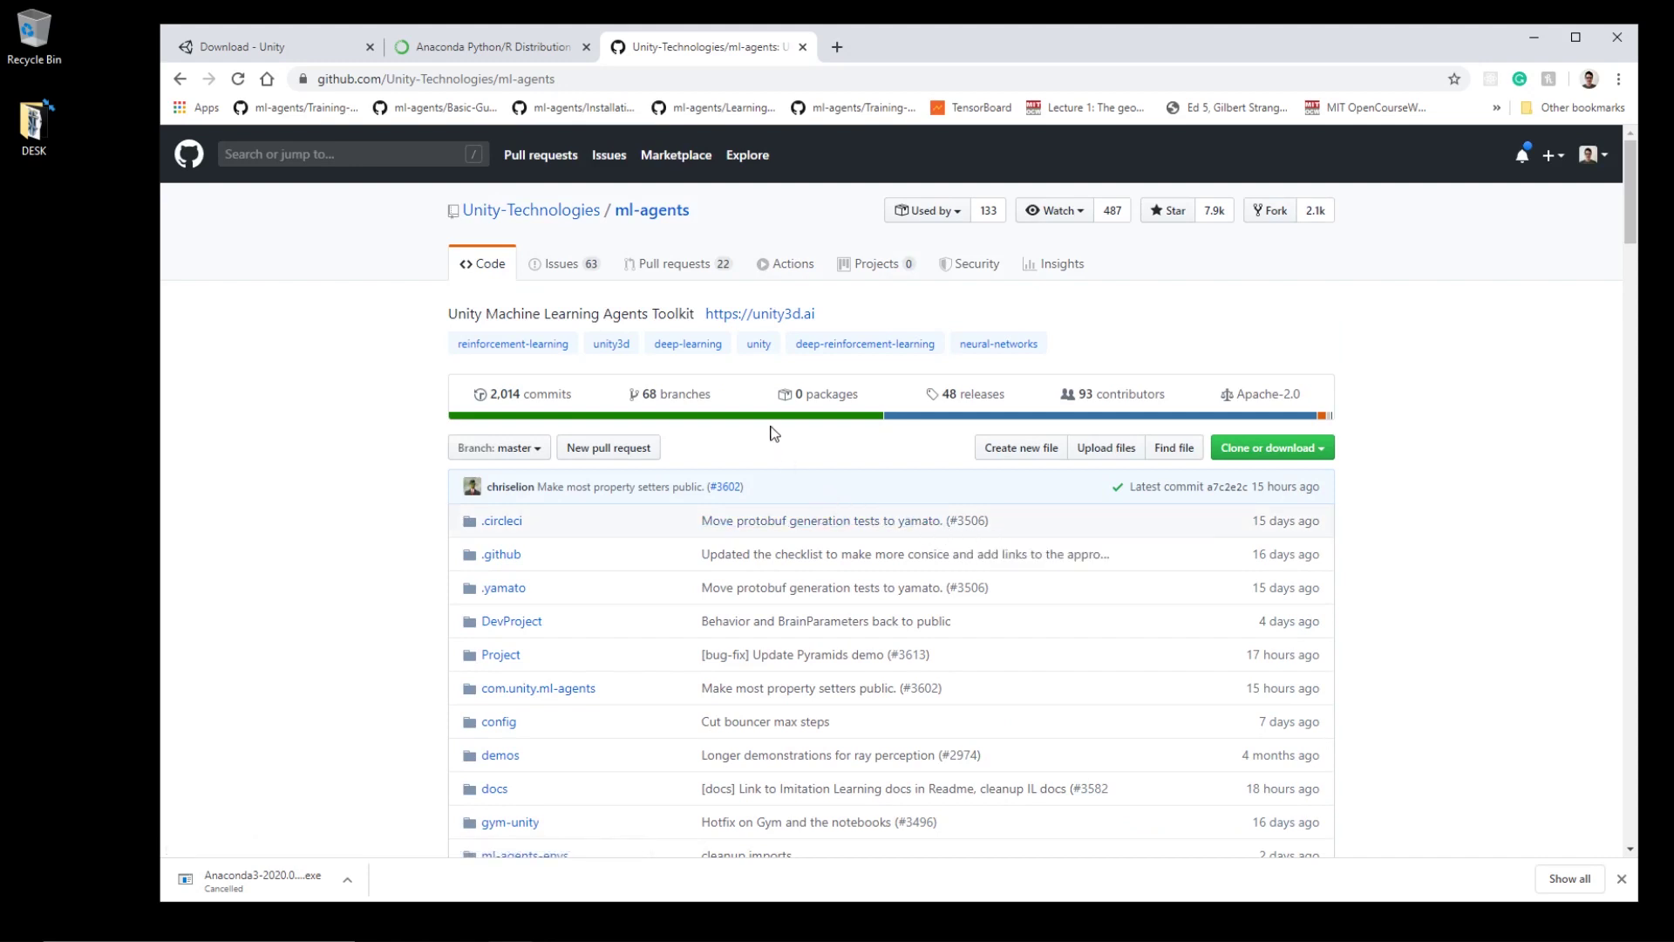
# Open the repository's releases list and locate the ML-Agents Beta 0.14.1 release.
pyautogui.click(975, 396)
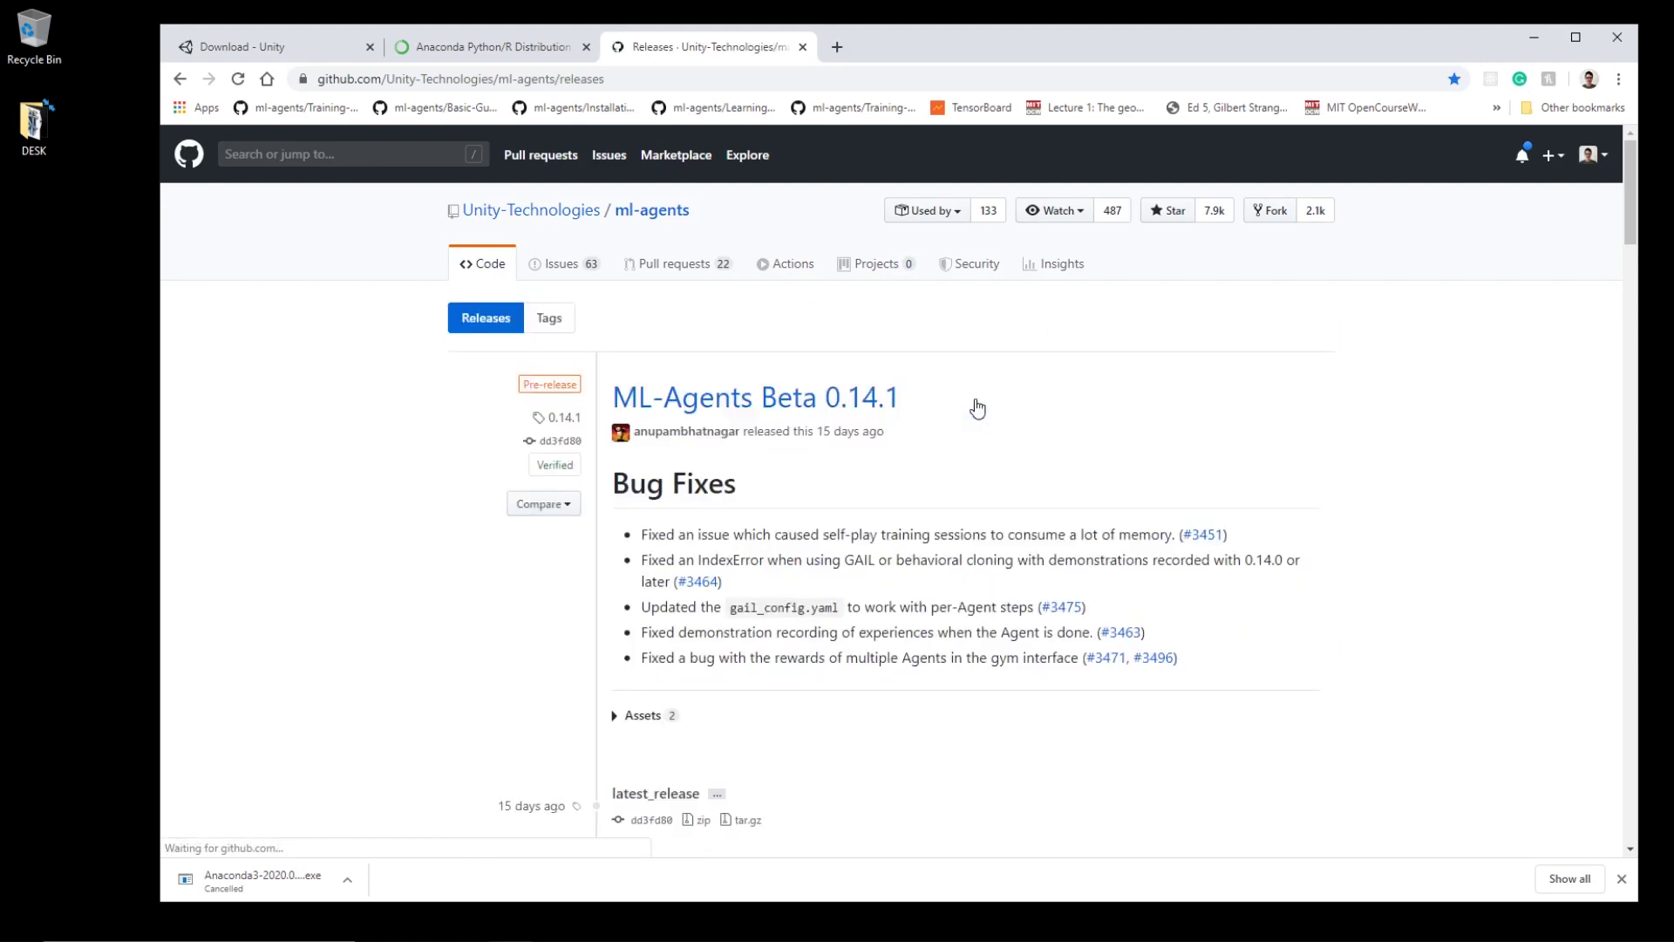
pyautogui.scroll(-2, 384, 375)
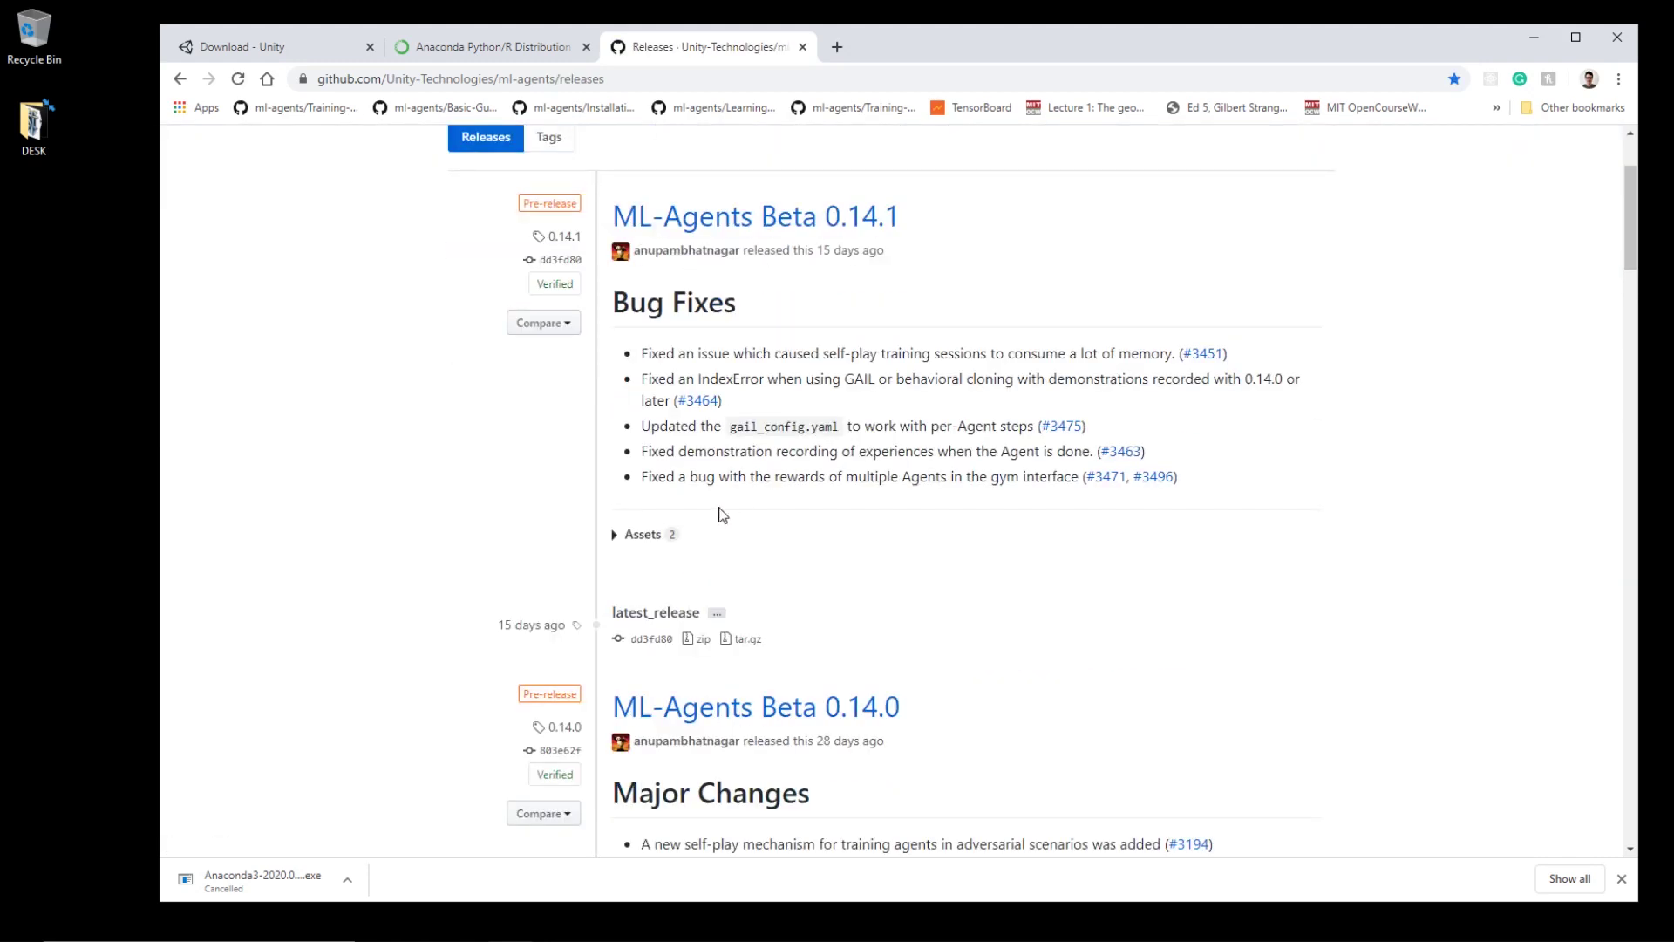
pyautogui.scroll(-3, 930, 501)
pyautogui.scroll(-11, 1000, 518)
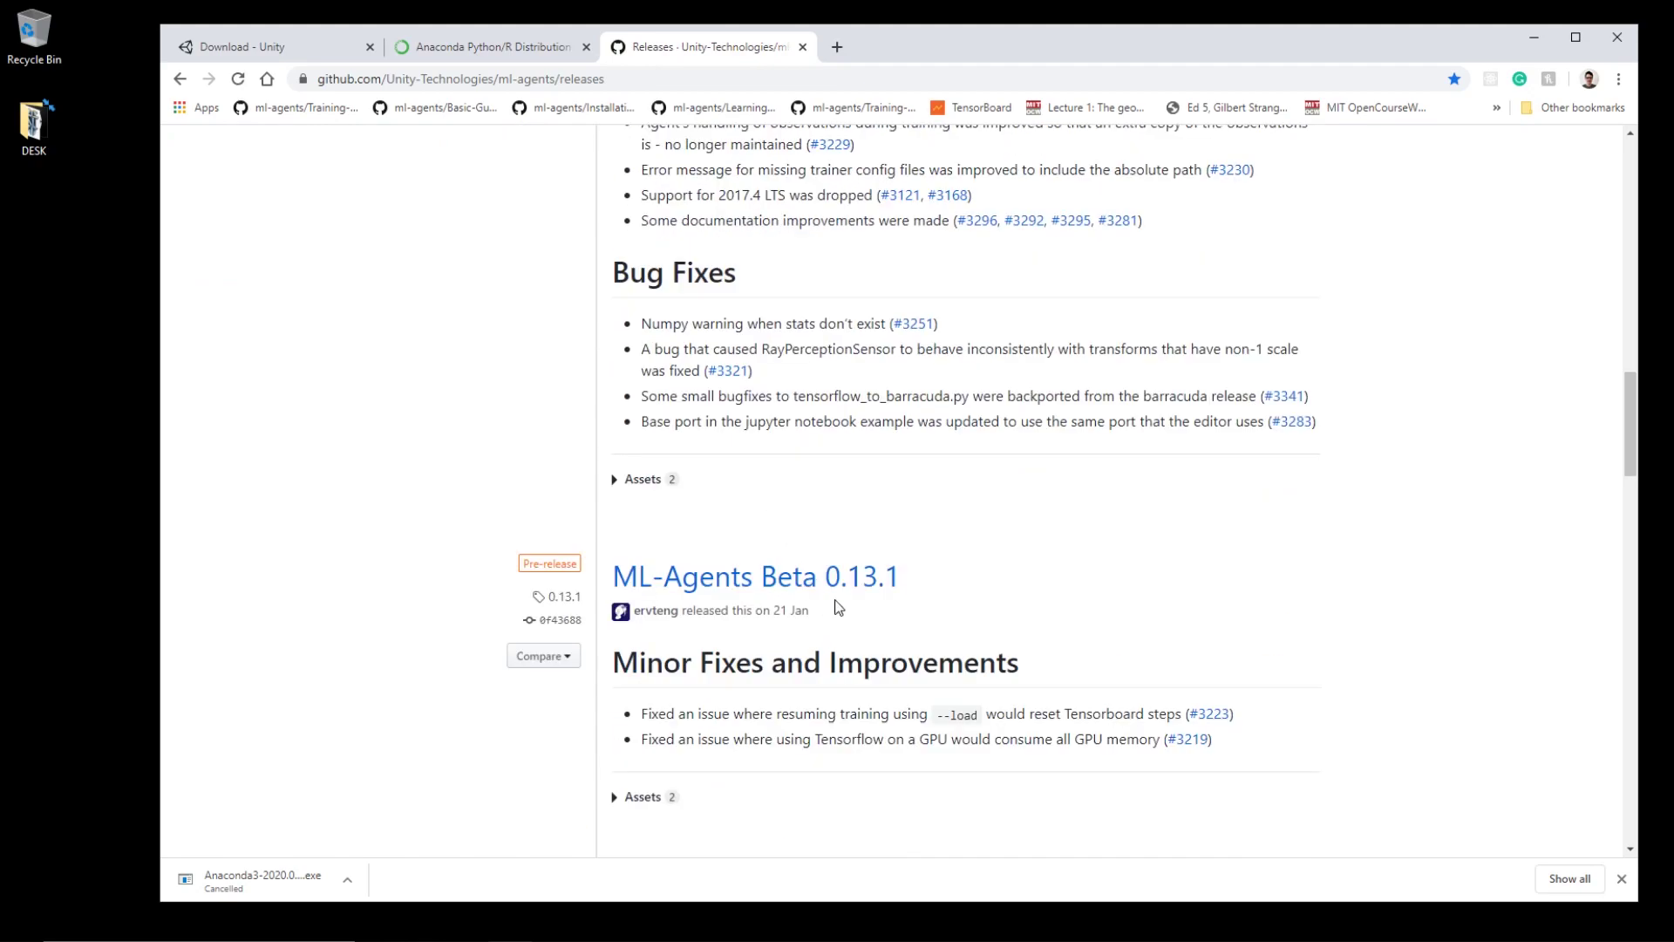
pyautogui.scroll(17, 854, 571)
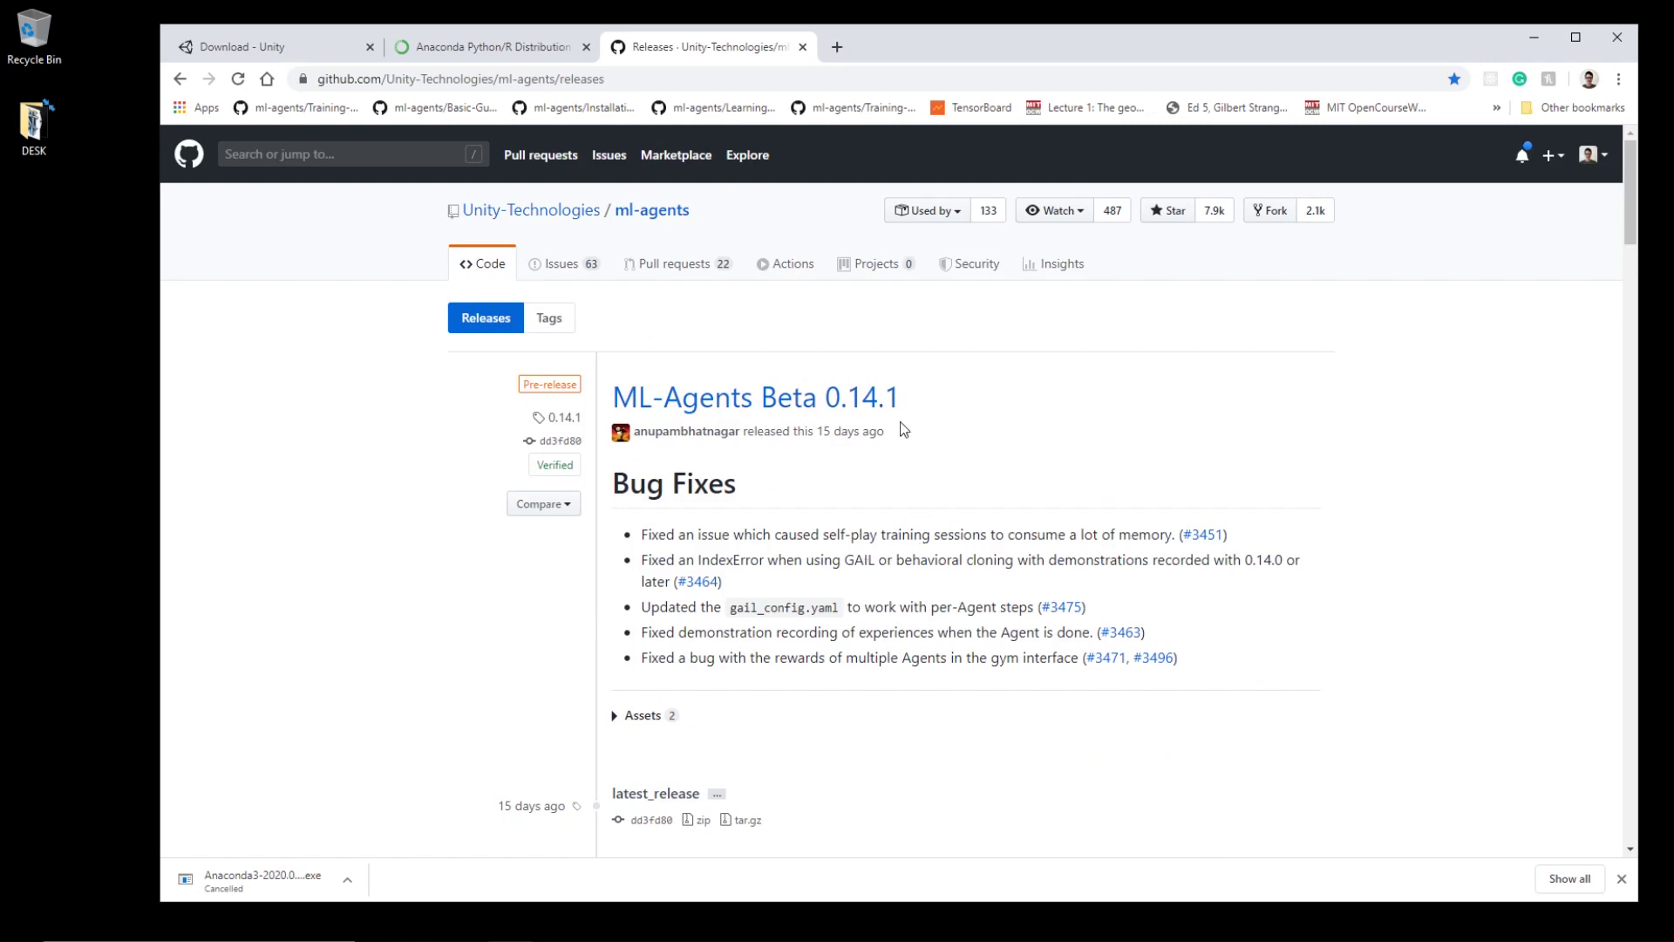
pyautogui.moveTo(918, 397); pyautogui.dragTo(612, 396)
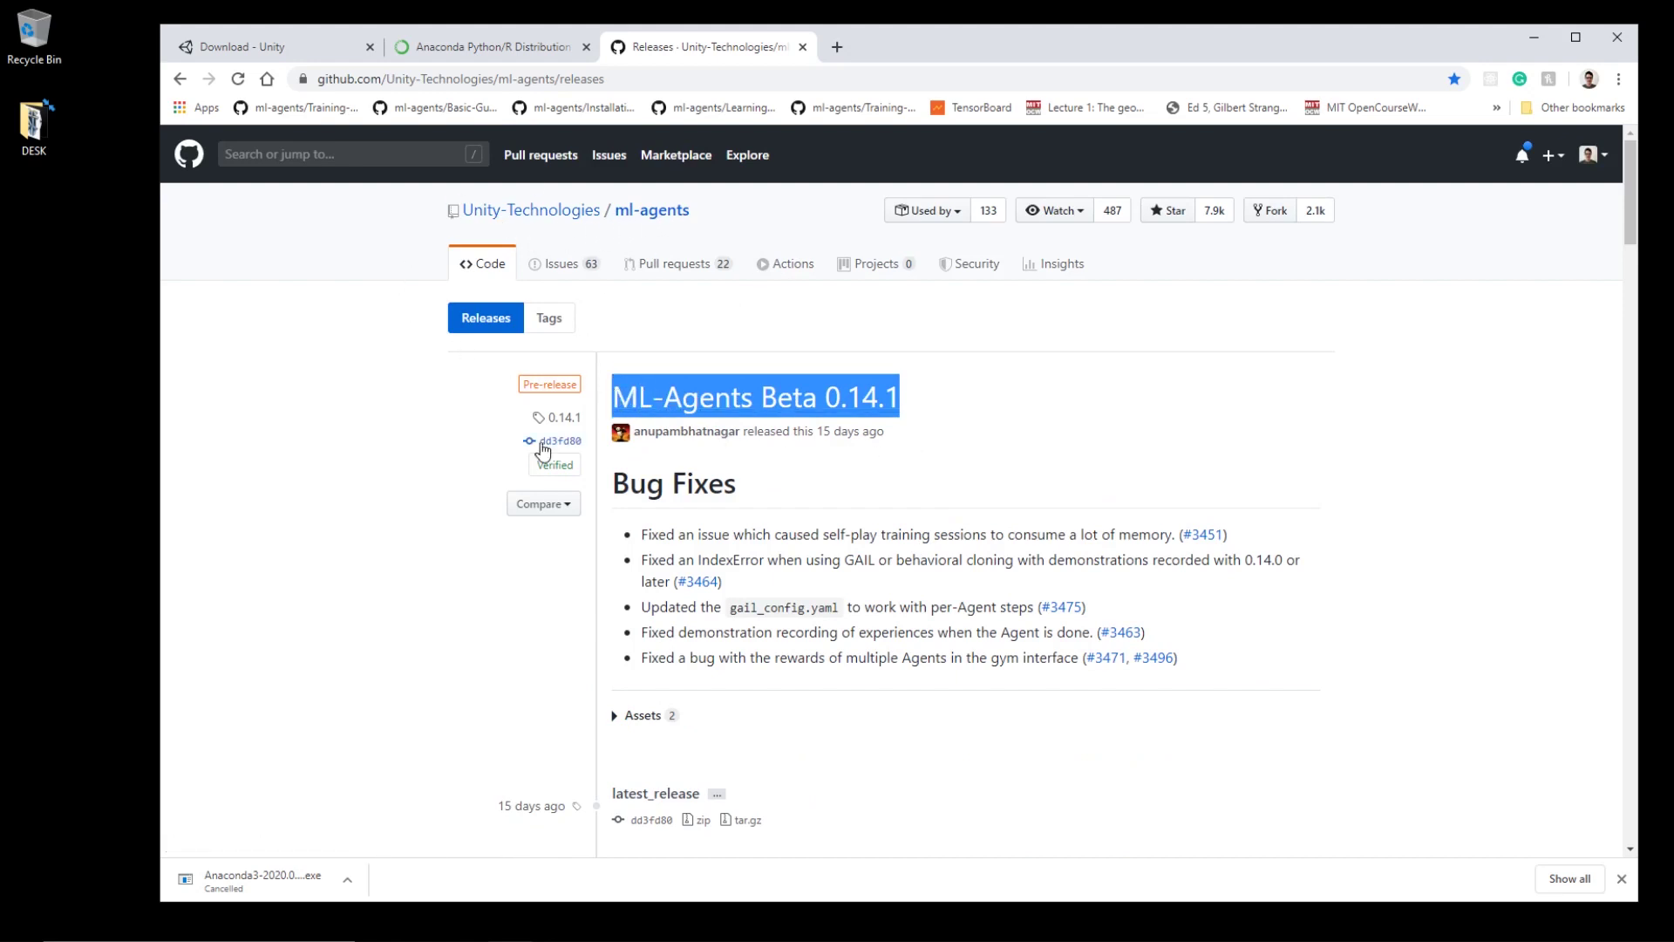
pyautogui.click(326, 480)
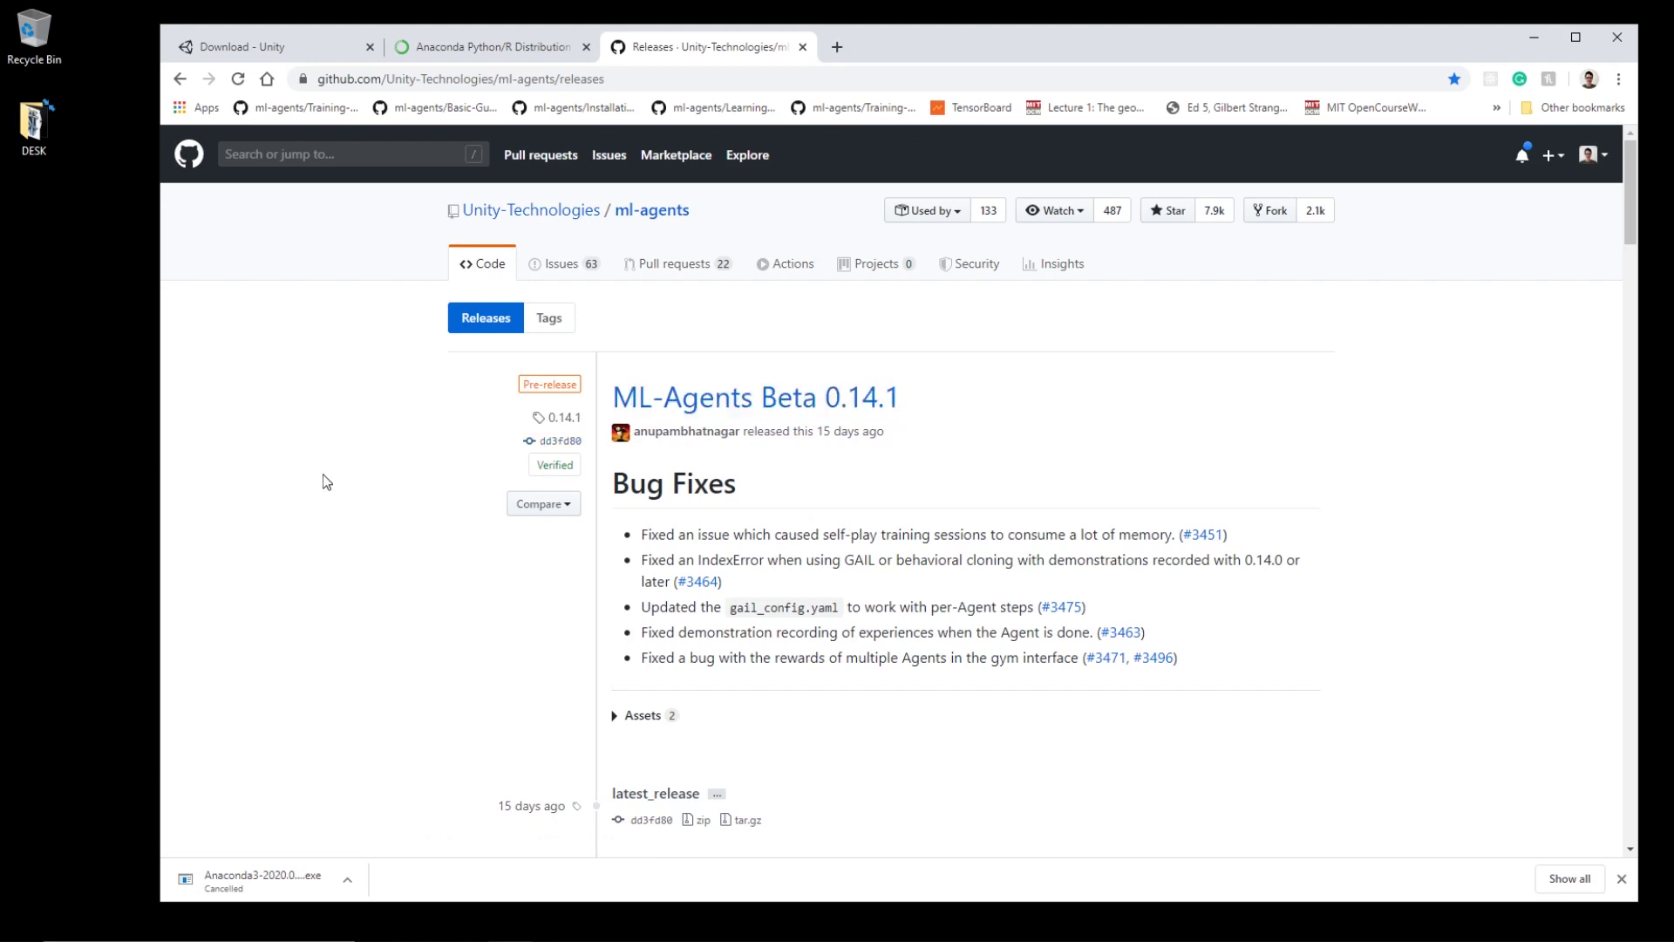
pyautogui.scroll(-2, 328, 480)
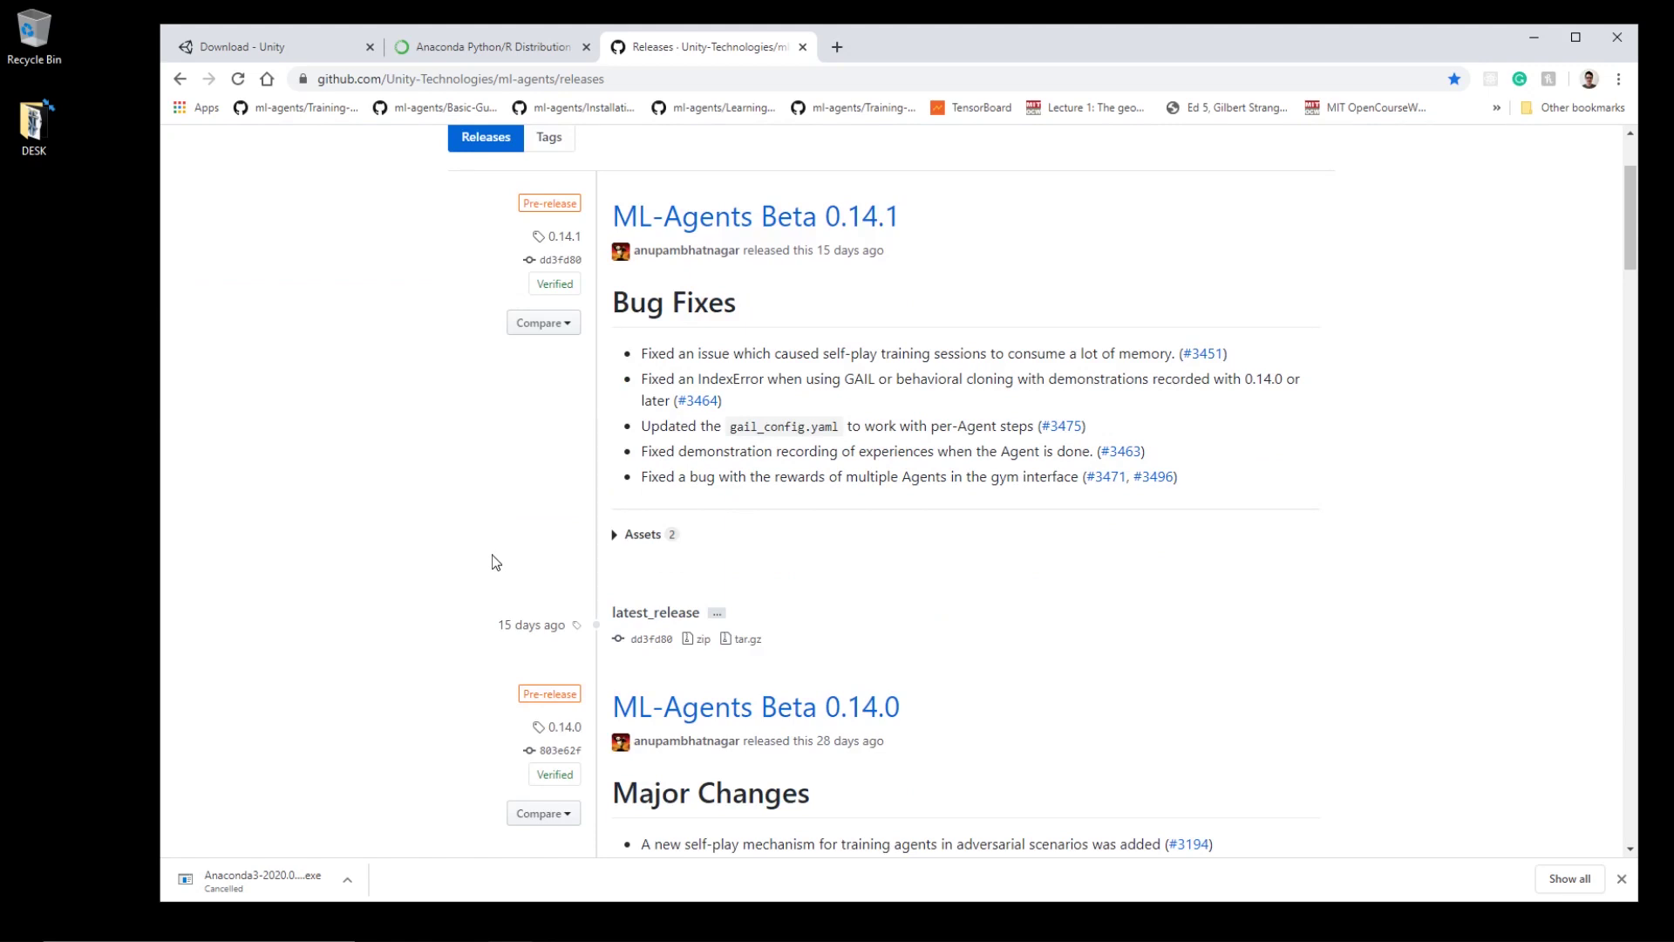
pyautogui.scroll(2, 412, 521)
pyautogui.scroll(-2, 411, 521)
# Expand the Assets section of the ML-Agents Beta 0.14.1 release.
pyautogui.click(1621, 879)
pyautogui.click(643, 535)
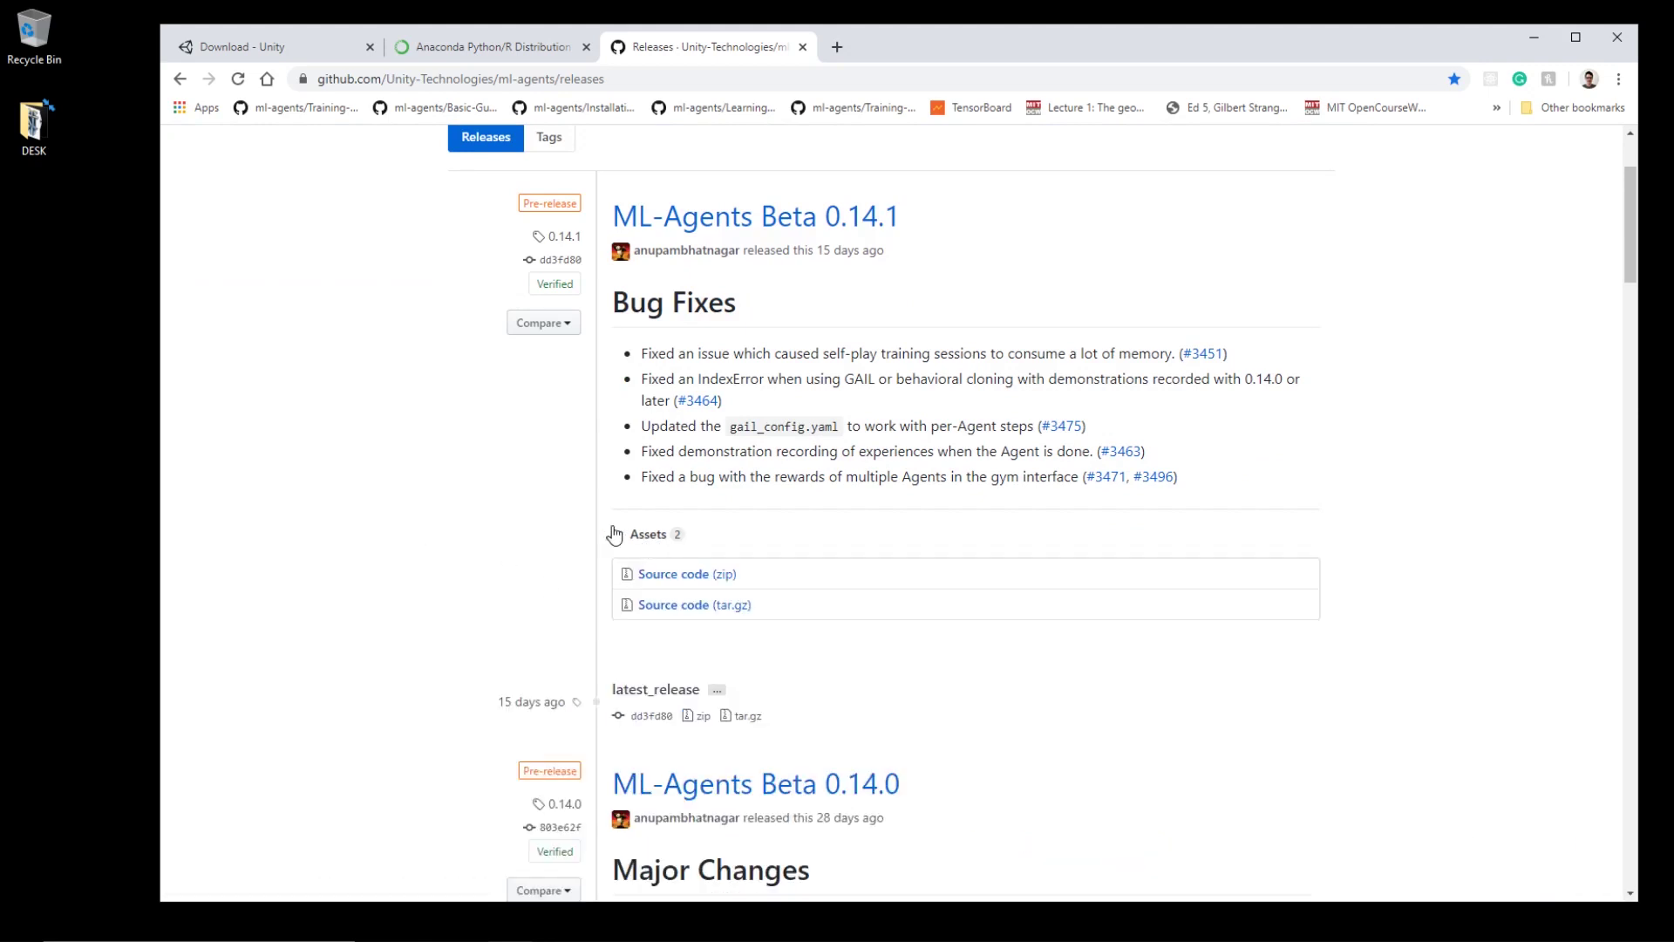
pyautogui.scroll(2, 648, 514)
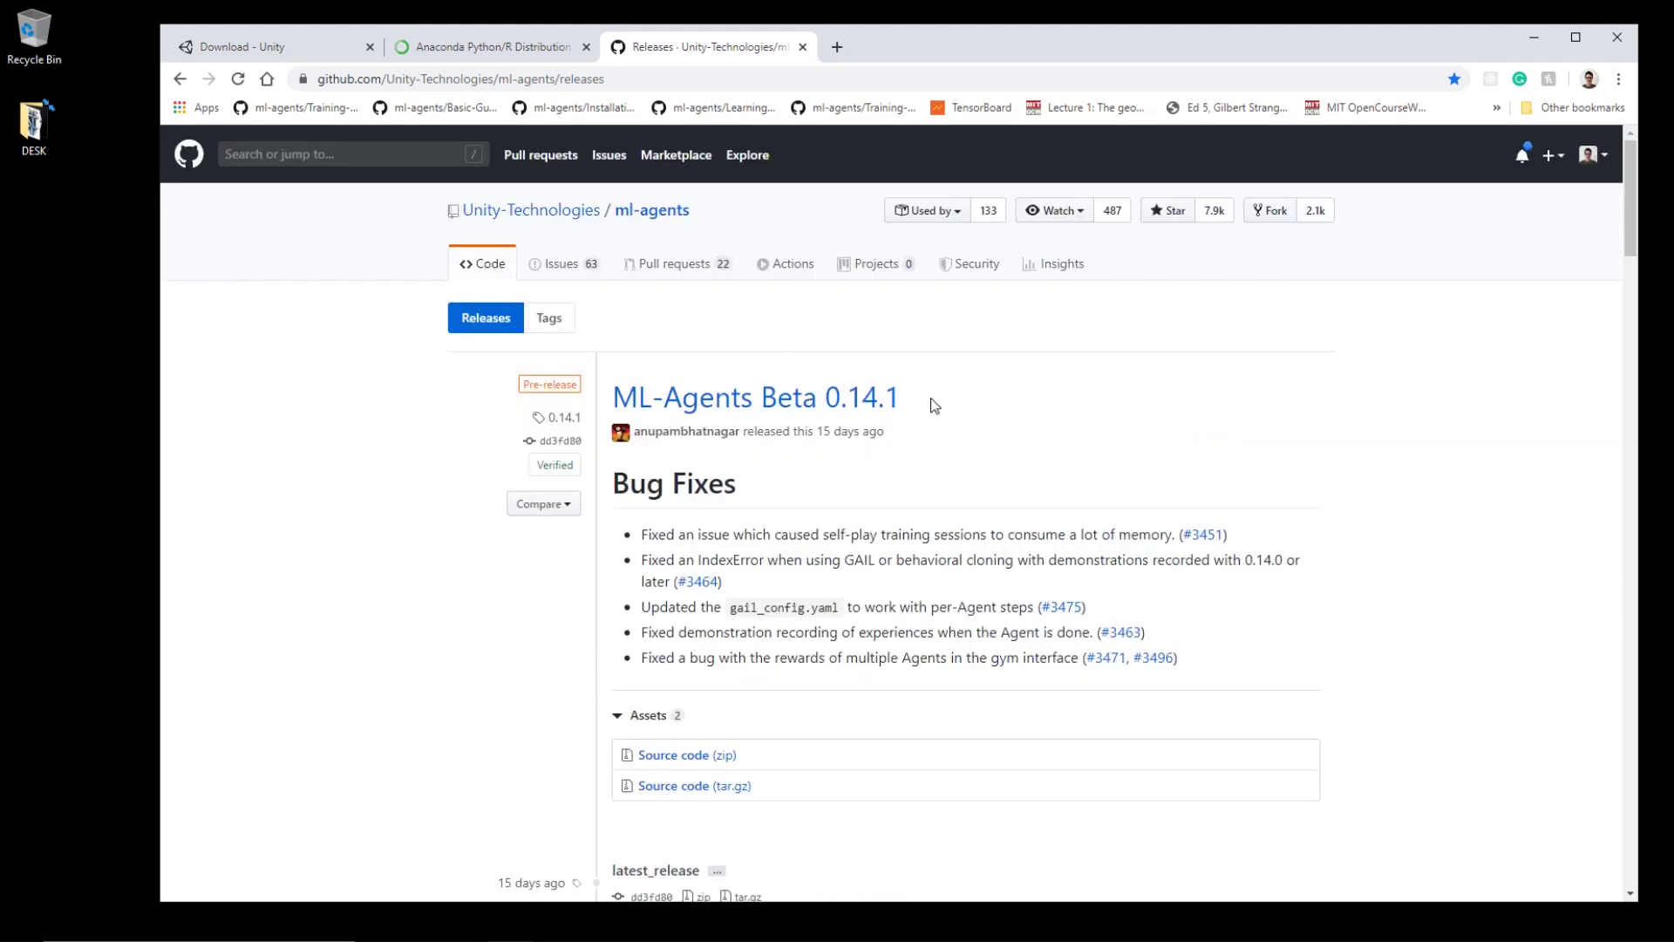
pyautogui.moveTo(931, 399); pyautogui.dragTo(399, 403)
pyautogui.scroll(-1, 410, 407)
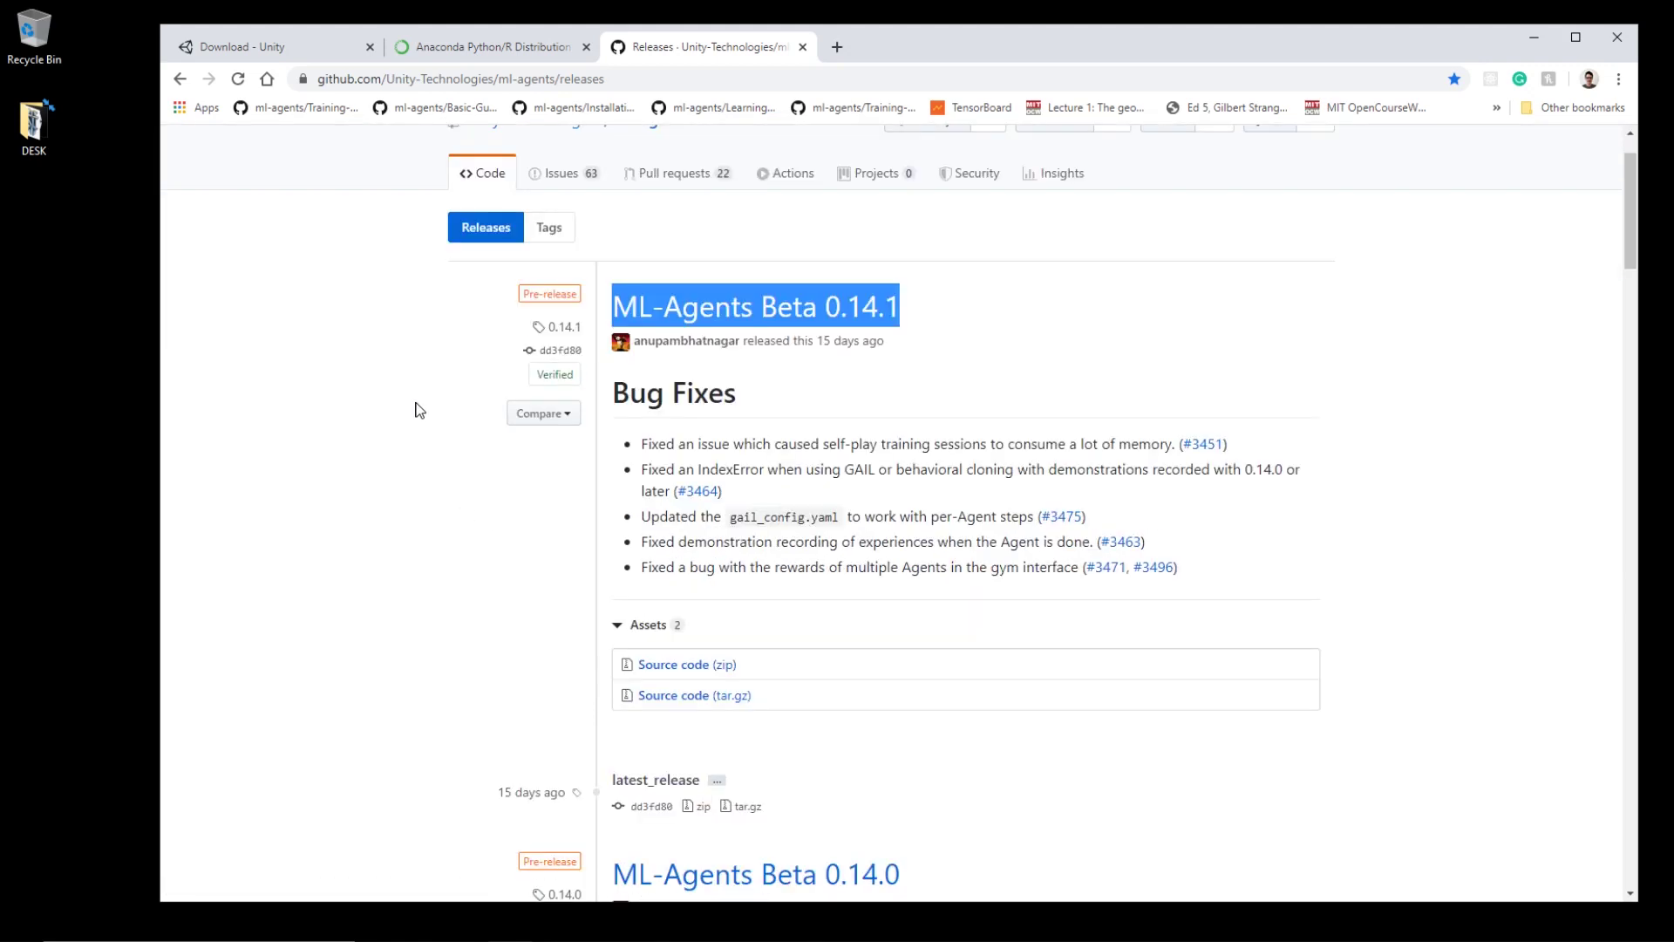
# Start the Source code (zip) download for 0.14.1, then cancel it.
pyautogui.click(688, 666)
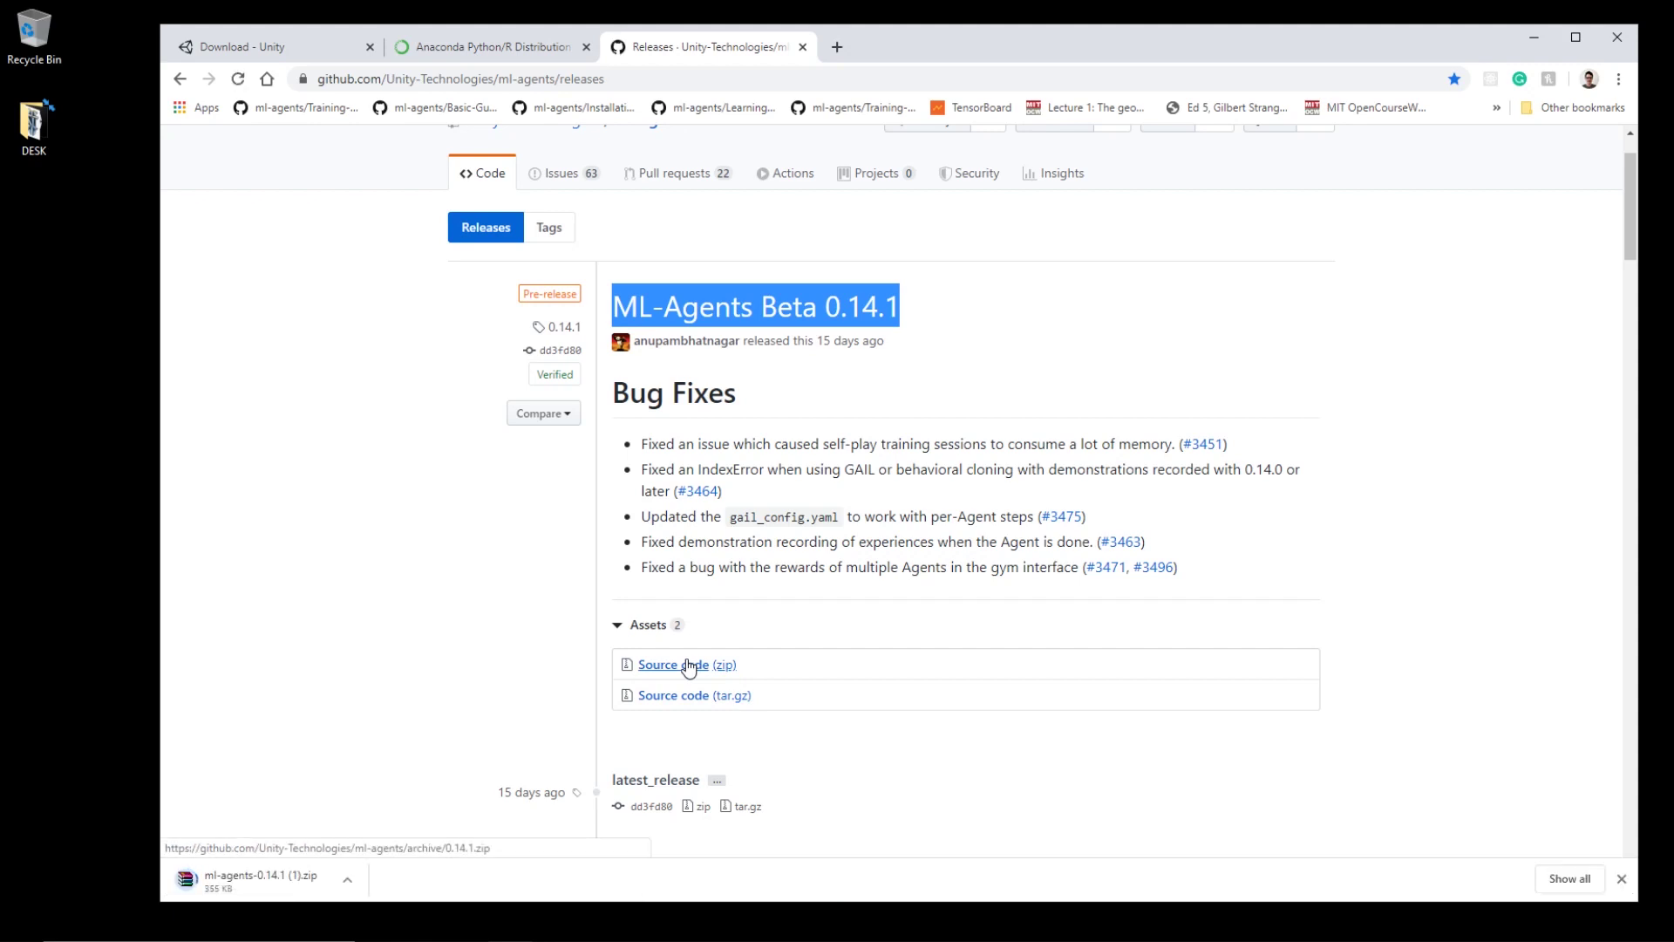
pyautogui.click(347, 879)
pyautogui.click(413, 850)
pyautogui.click(353, 878)
pyautogui.click(301, 782)
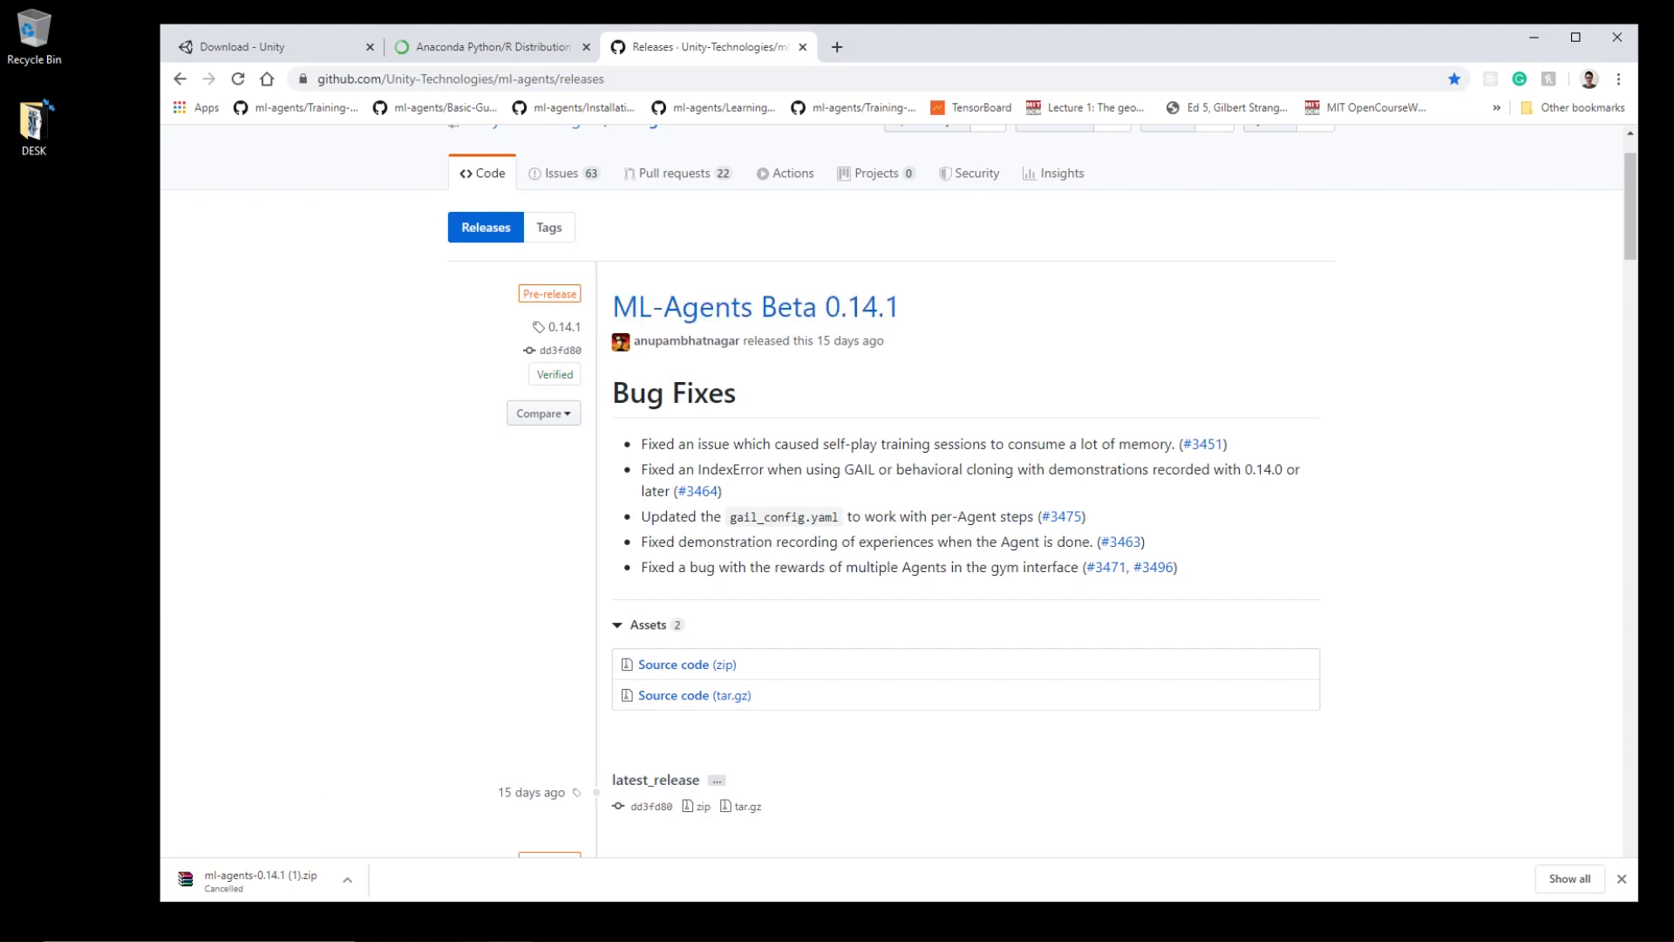
# Open the extracted ml-agents-0.14.1 folder in Downloads and select its inner ml-agents-0.14.1 folder.
pyautogui.click(472, 881)
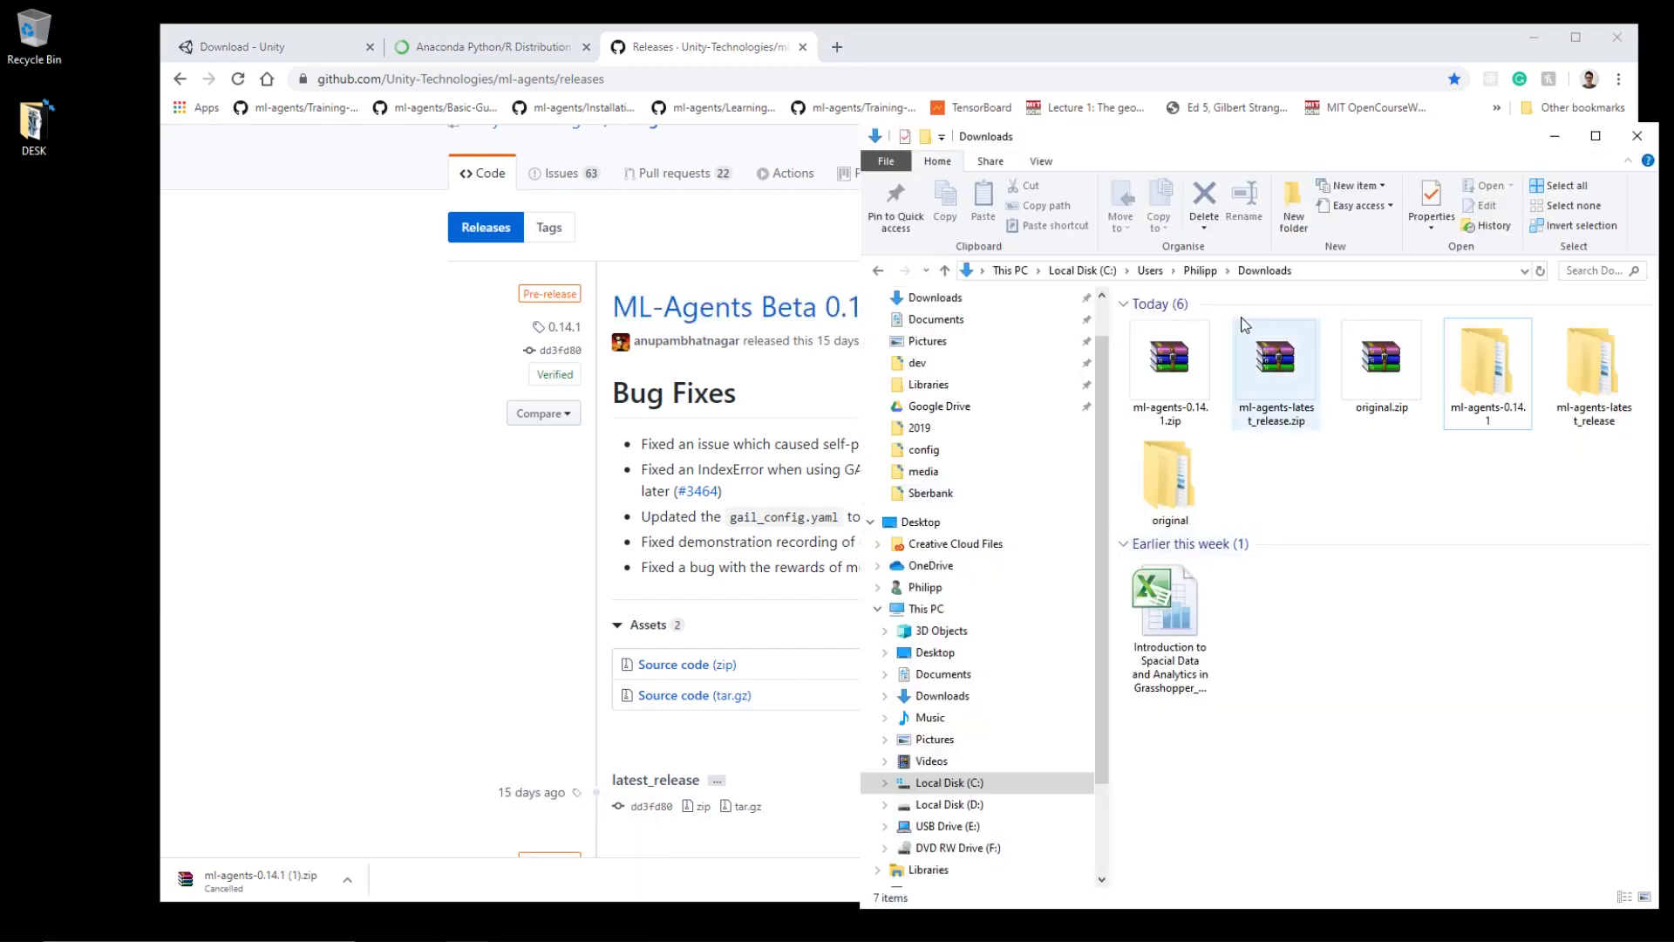
pyautogui.moveTo(1269, 141); pyautogui.dragTo(839, 117)
pyautogui.click(768, 384)
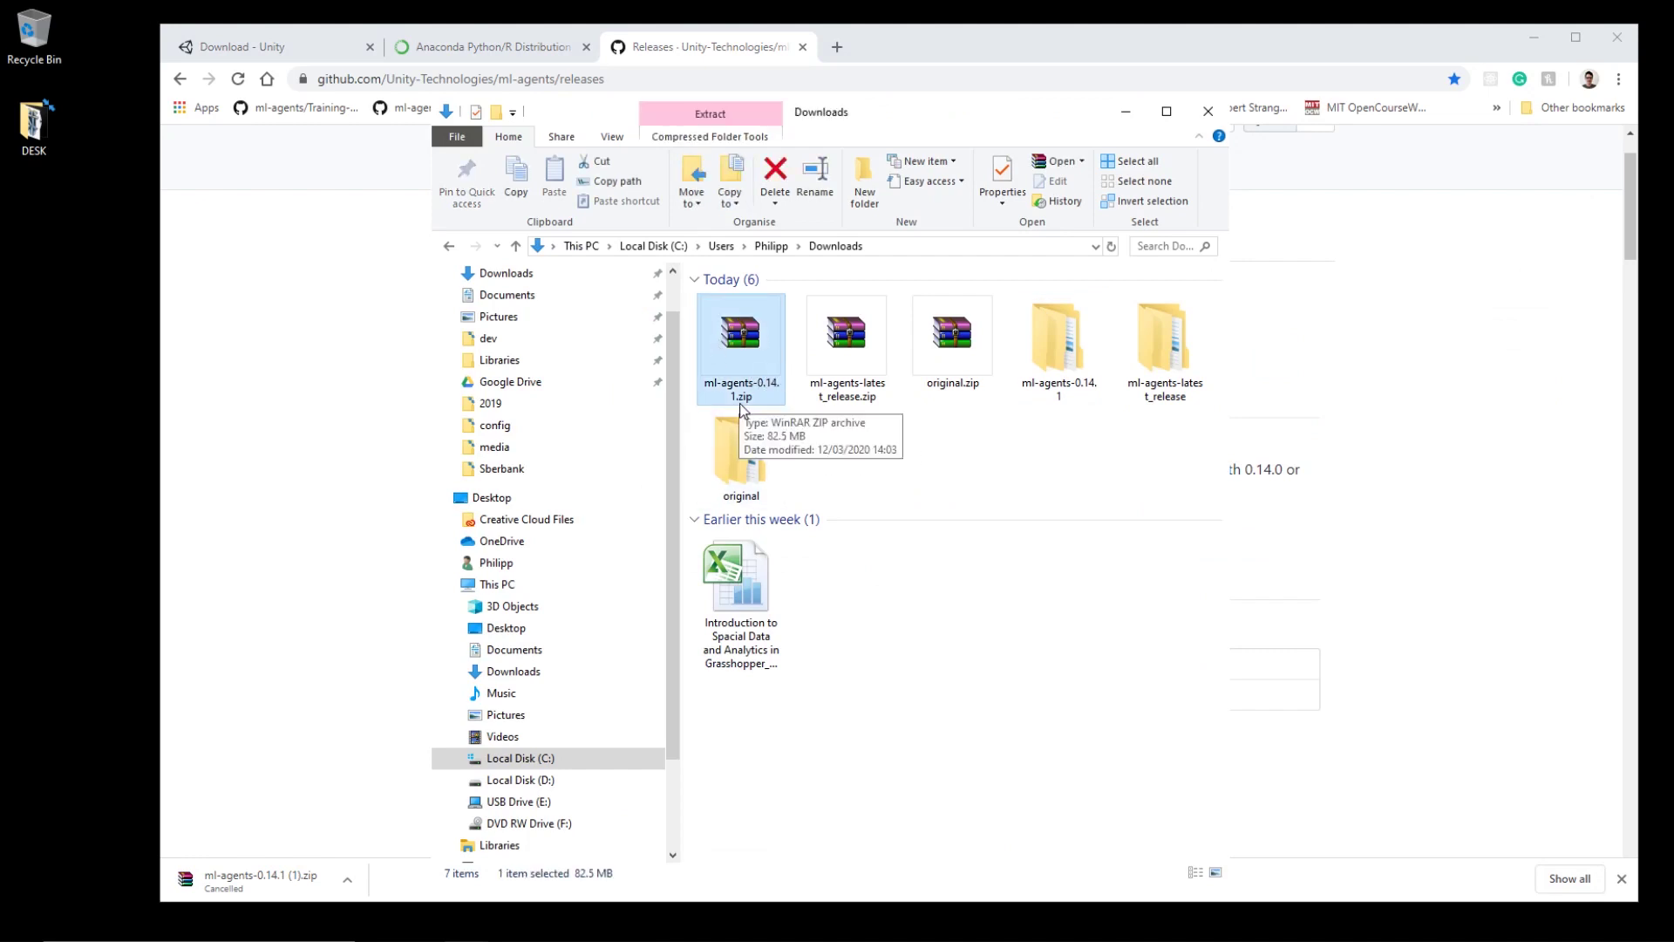
pyautogui.doubleClick(1070, 346)
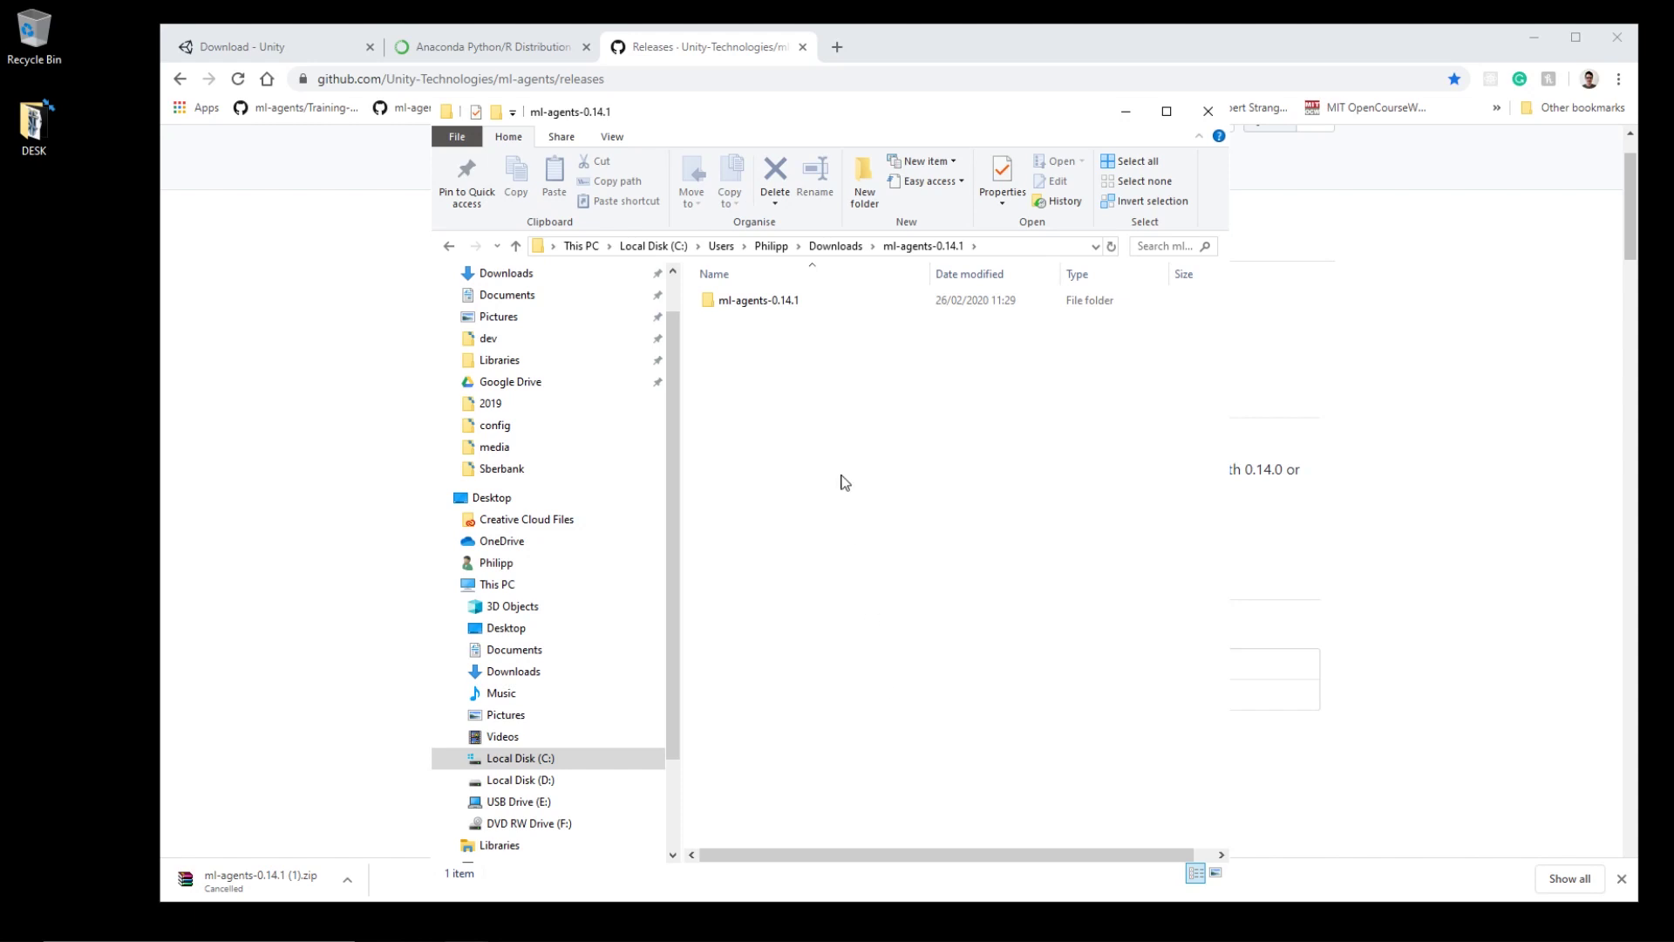
pyautogui.click(779, 304)
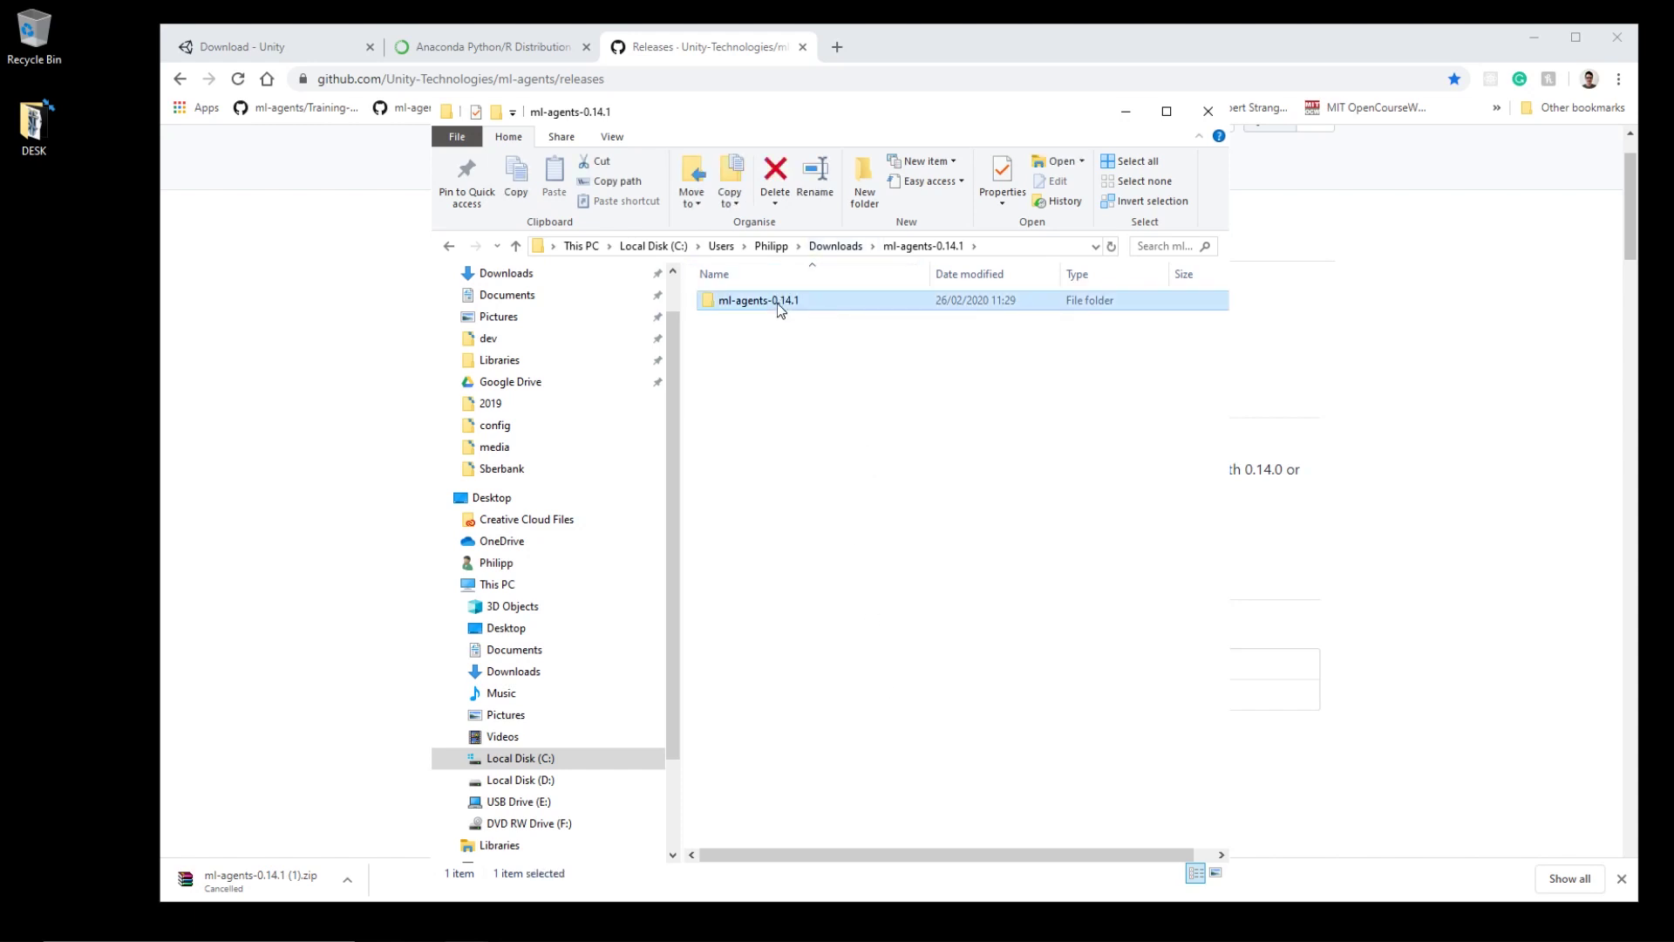
pyautogui.click(823, 413)
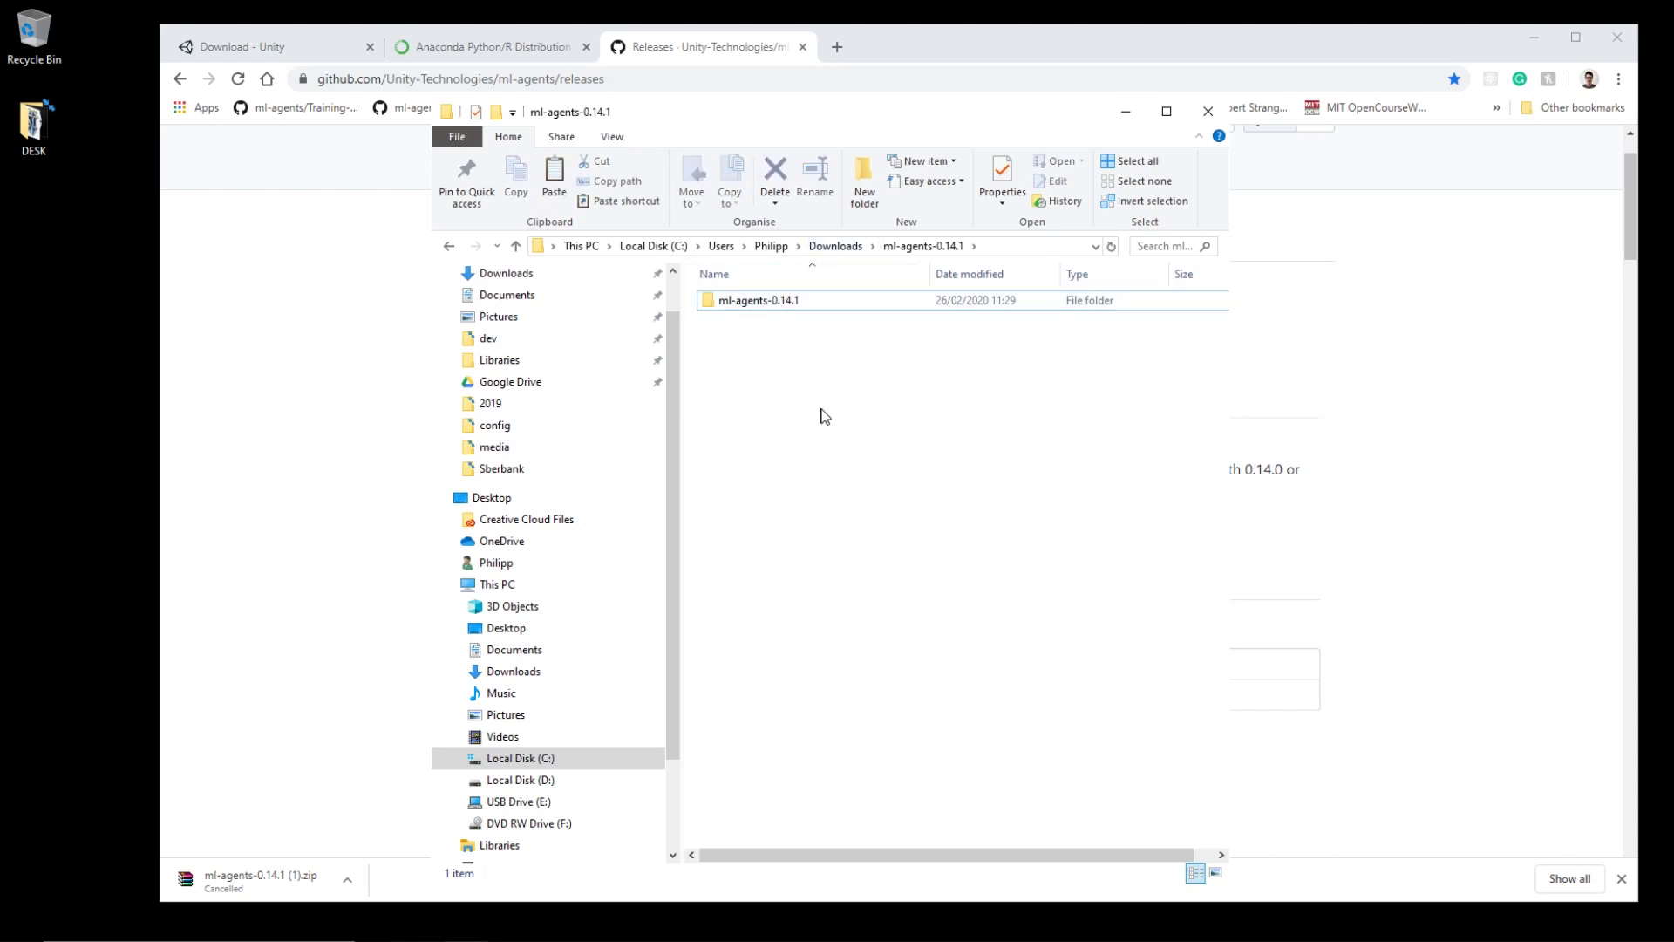
# Make a folder 'ml-agents-14.1-test-project' in dev and paste ml-agents-0.14.1 into it.
pyautogui.click(494, 340)
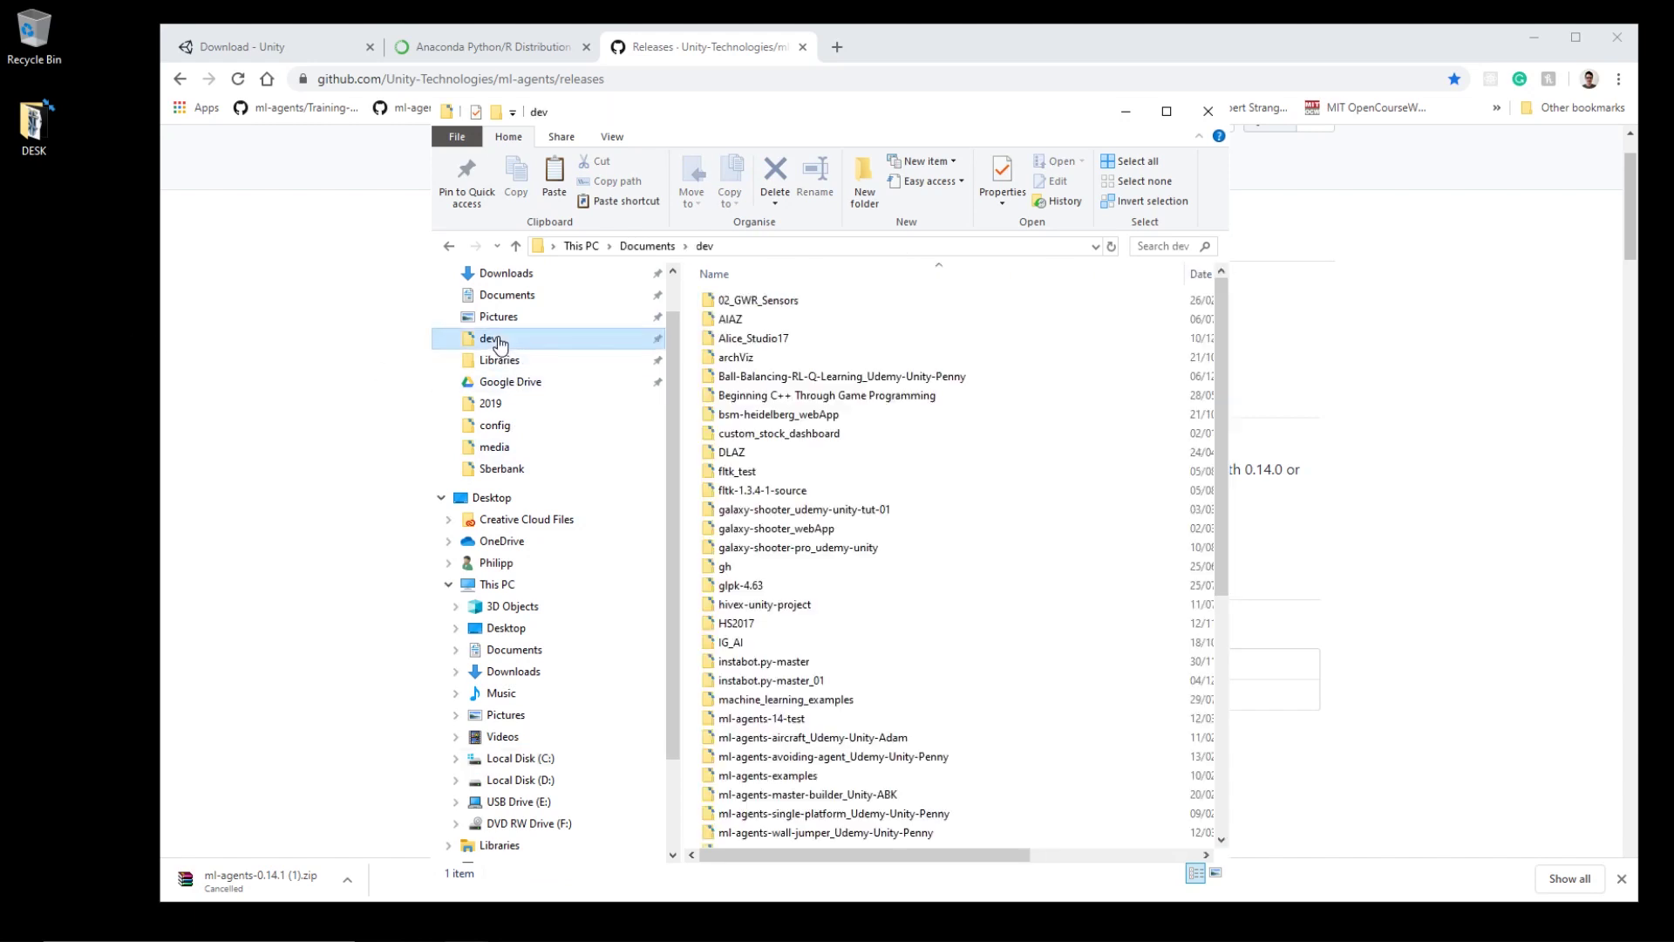
pyautogui.click(865, 185)
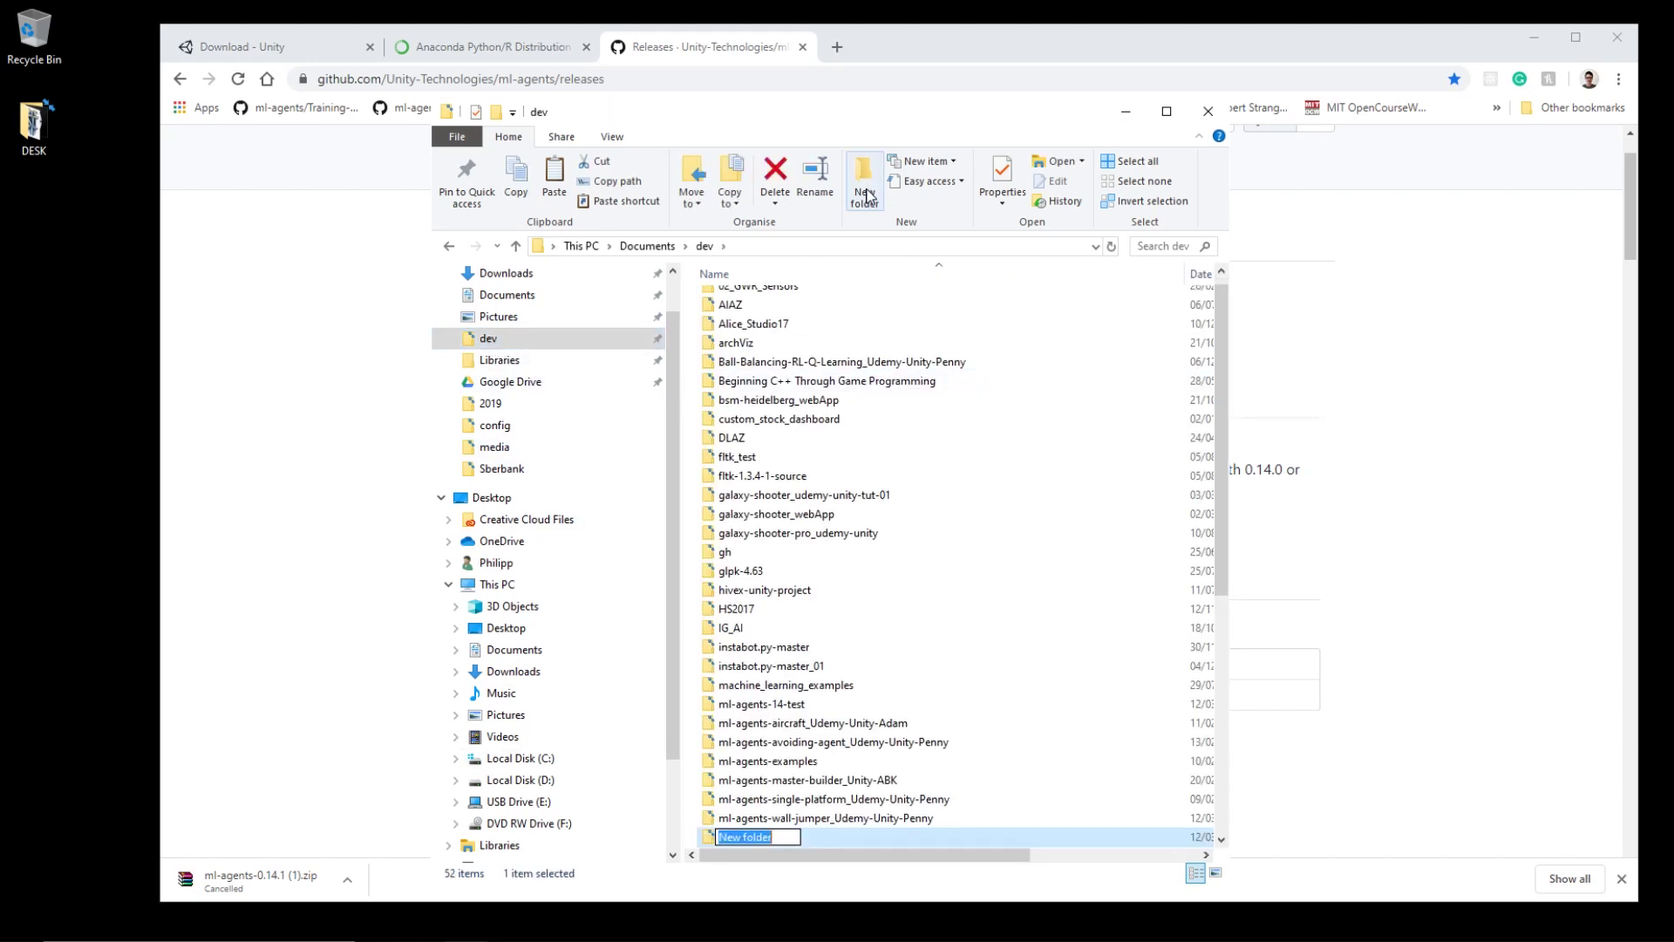
pyautogui.write('ml-agents-14.1-test-project')
pyautogui.press('Return')
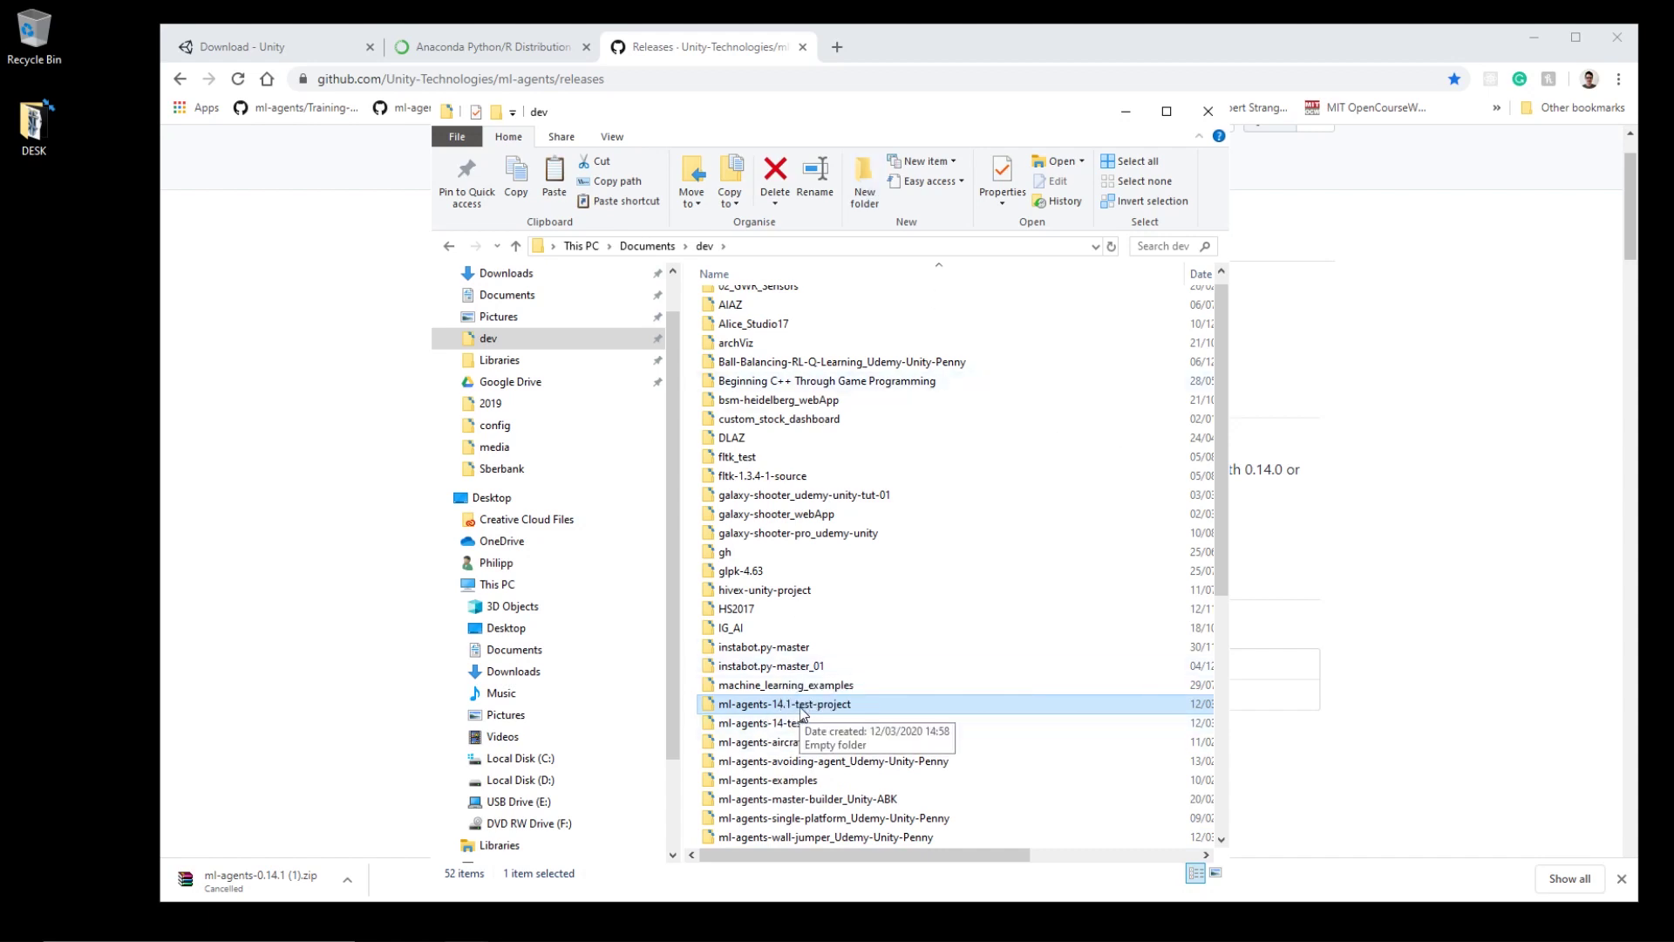
pyautogui.doubleClick(802, 708)
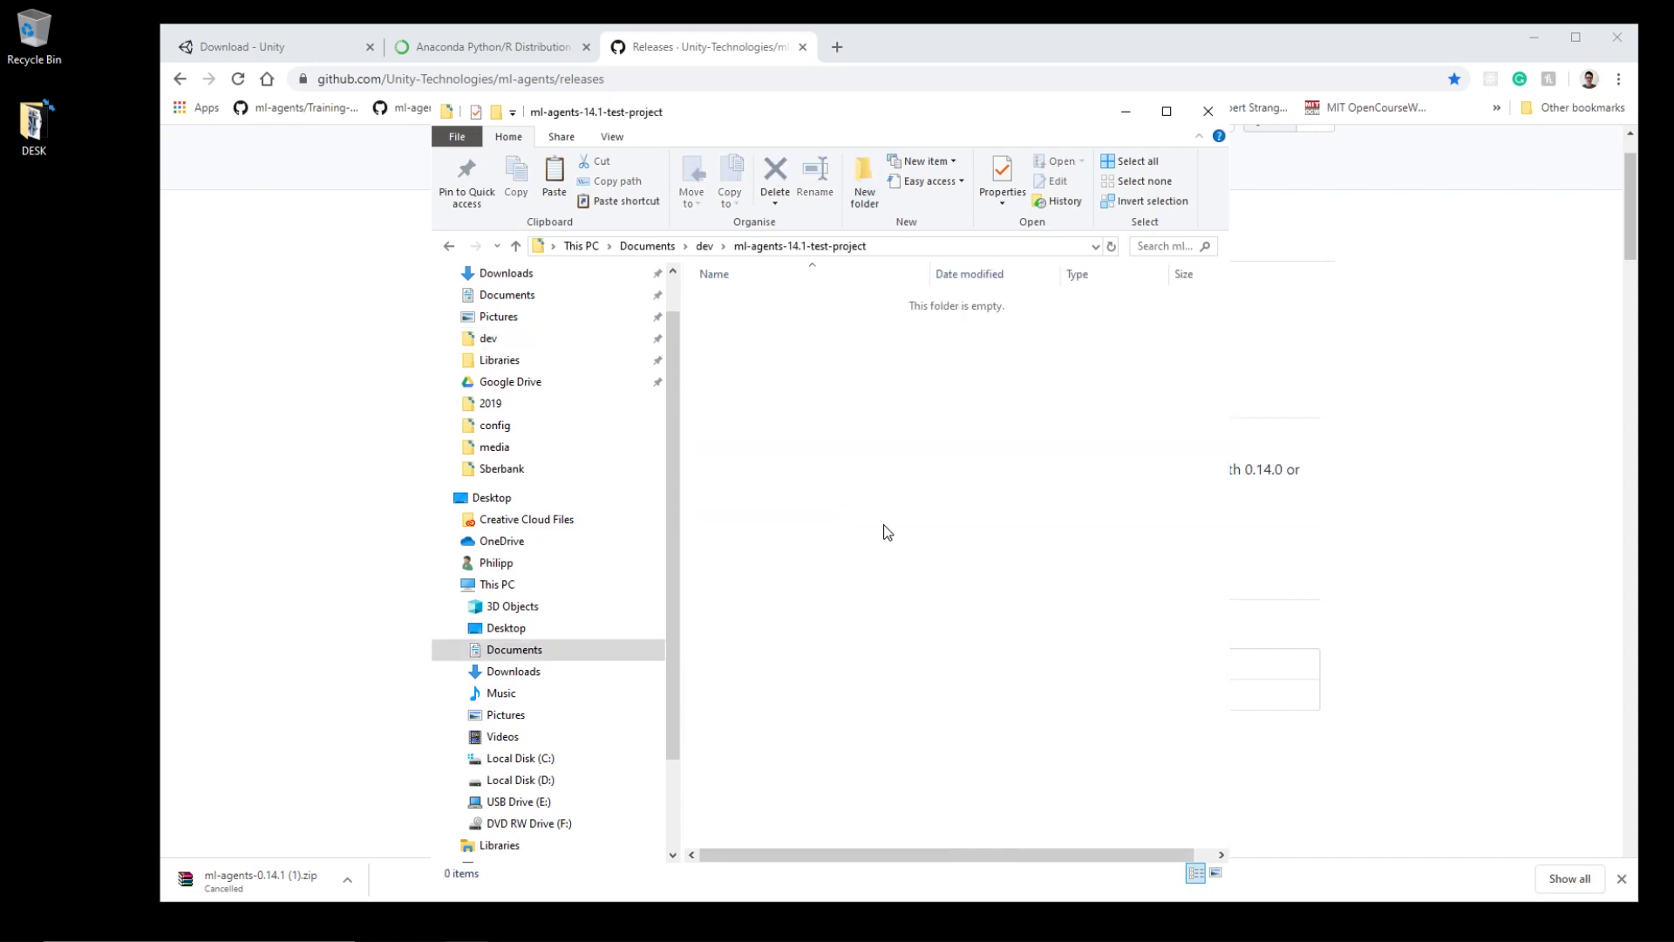
pyautogui.hotkey('ctrl', 'v')
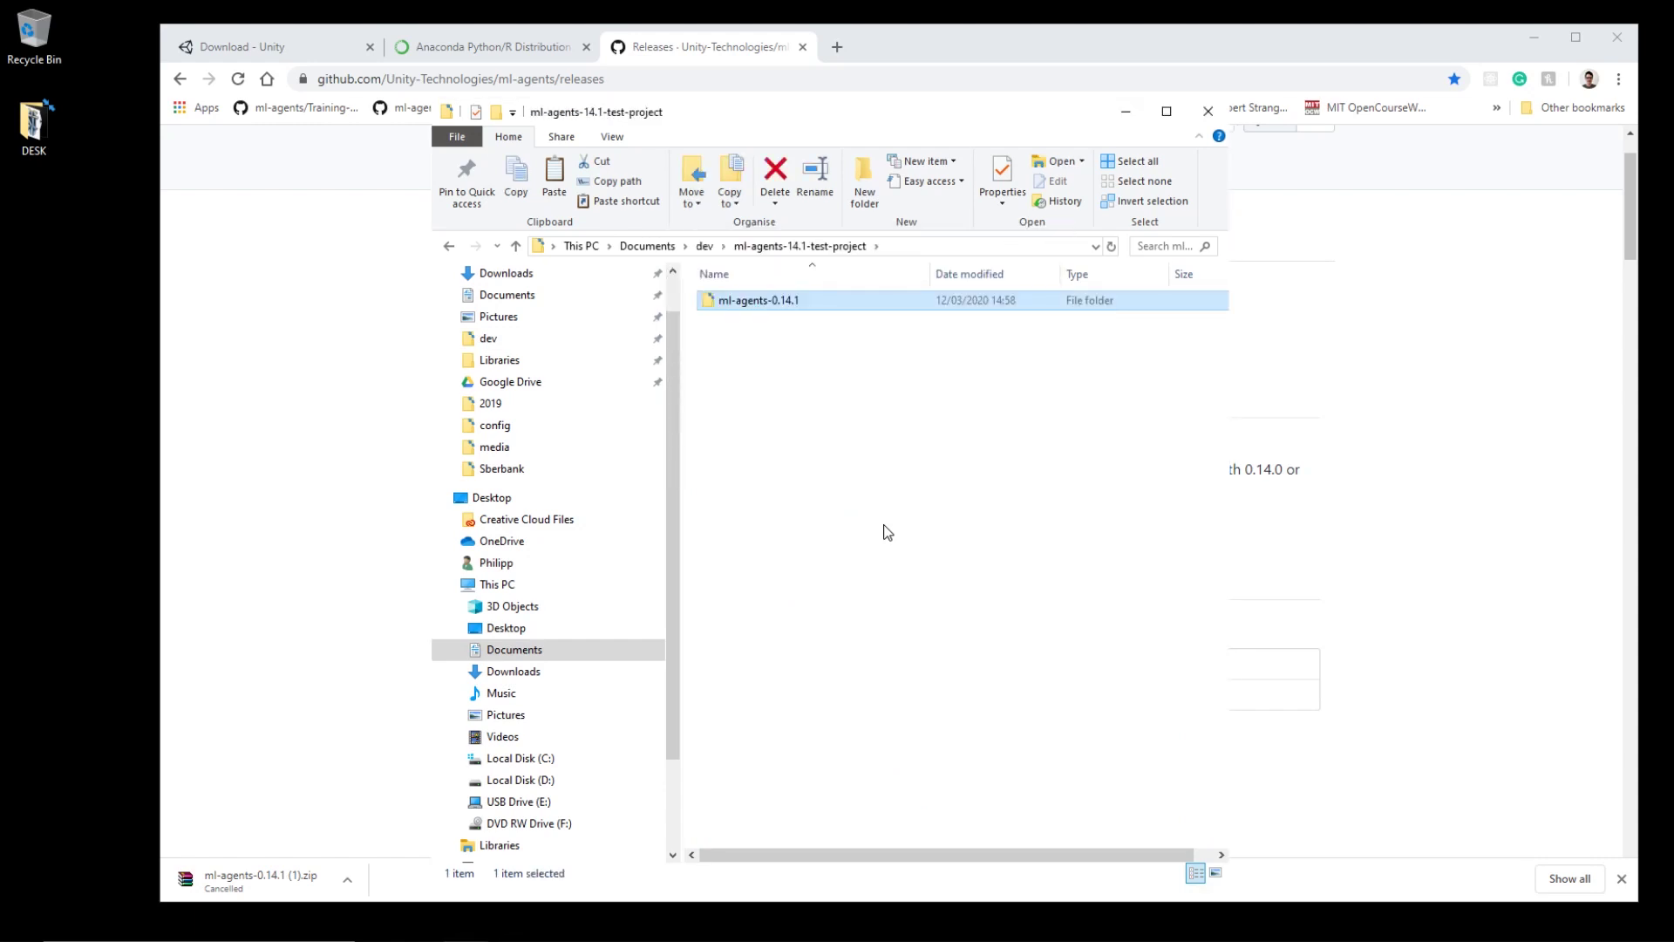
pyautogui.click(857, 429)
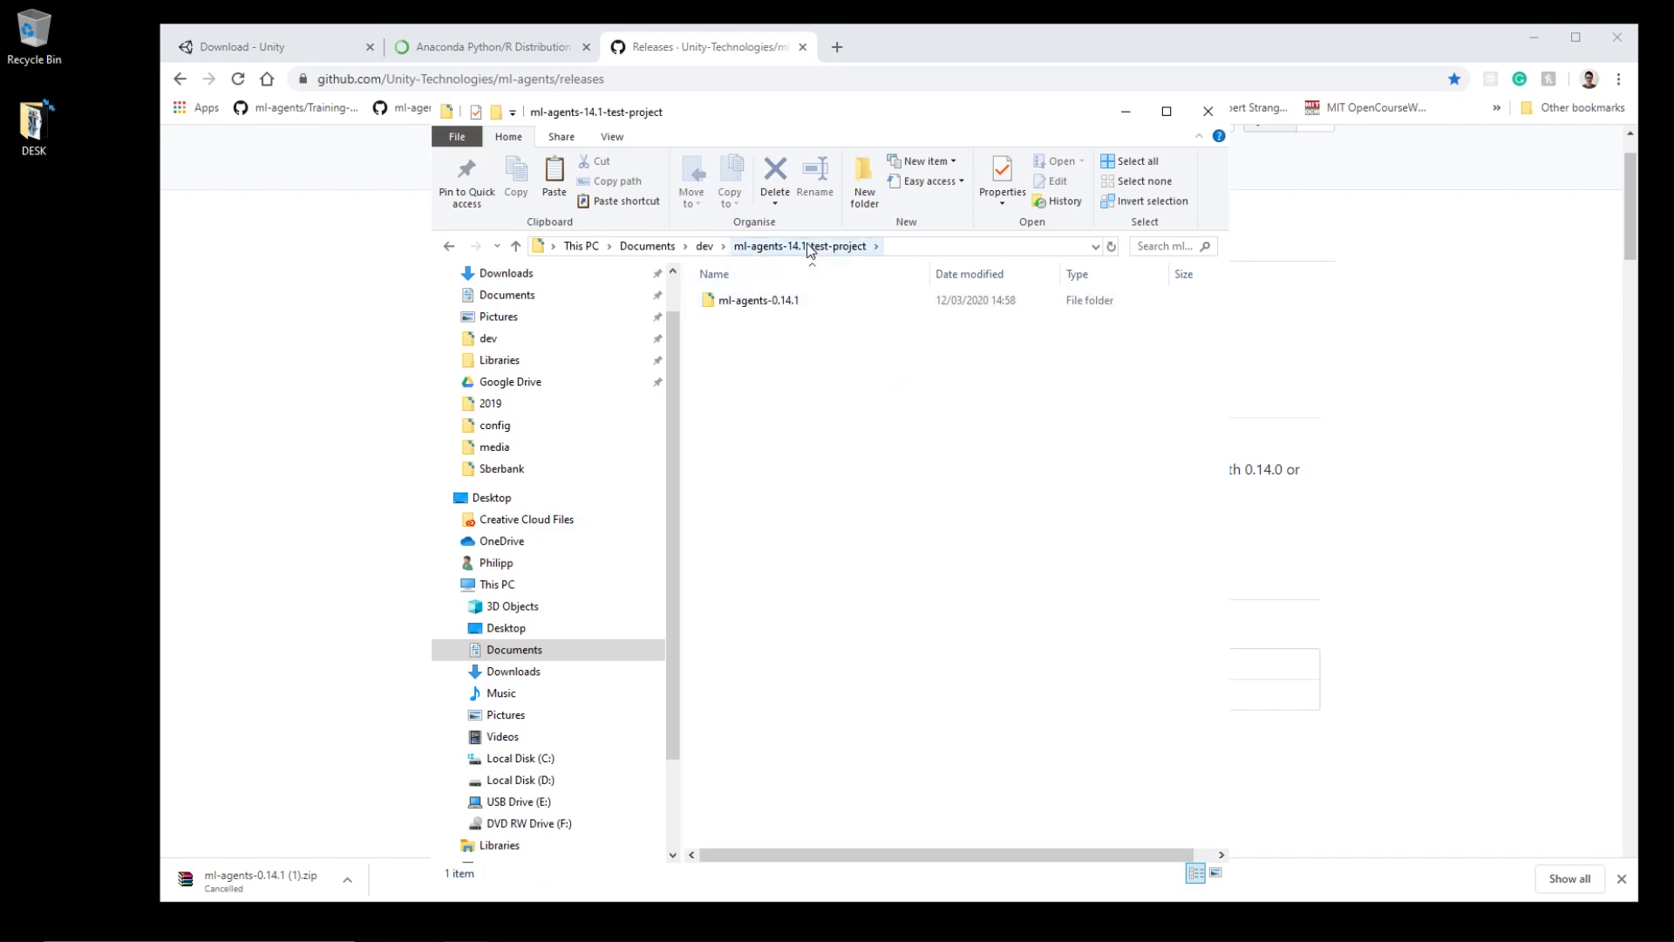
# Open the copied ml-agents-0.14.1 folder and check its config, ml-agents and ml-agents-envs folders.
pyautogui.doubleClick(779, 307)
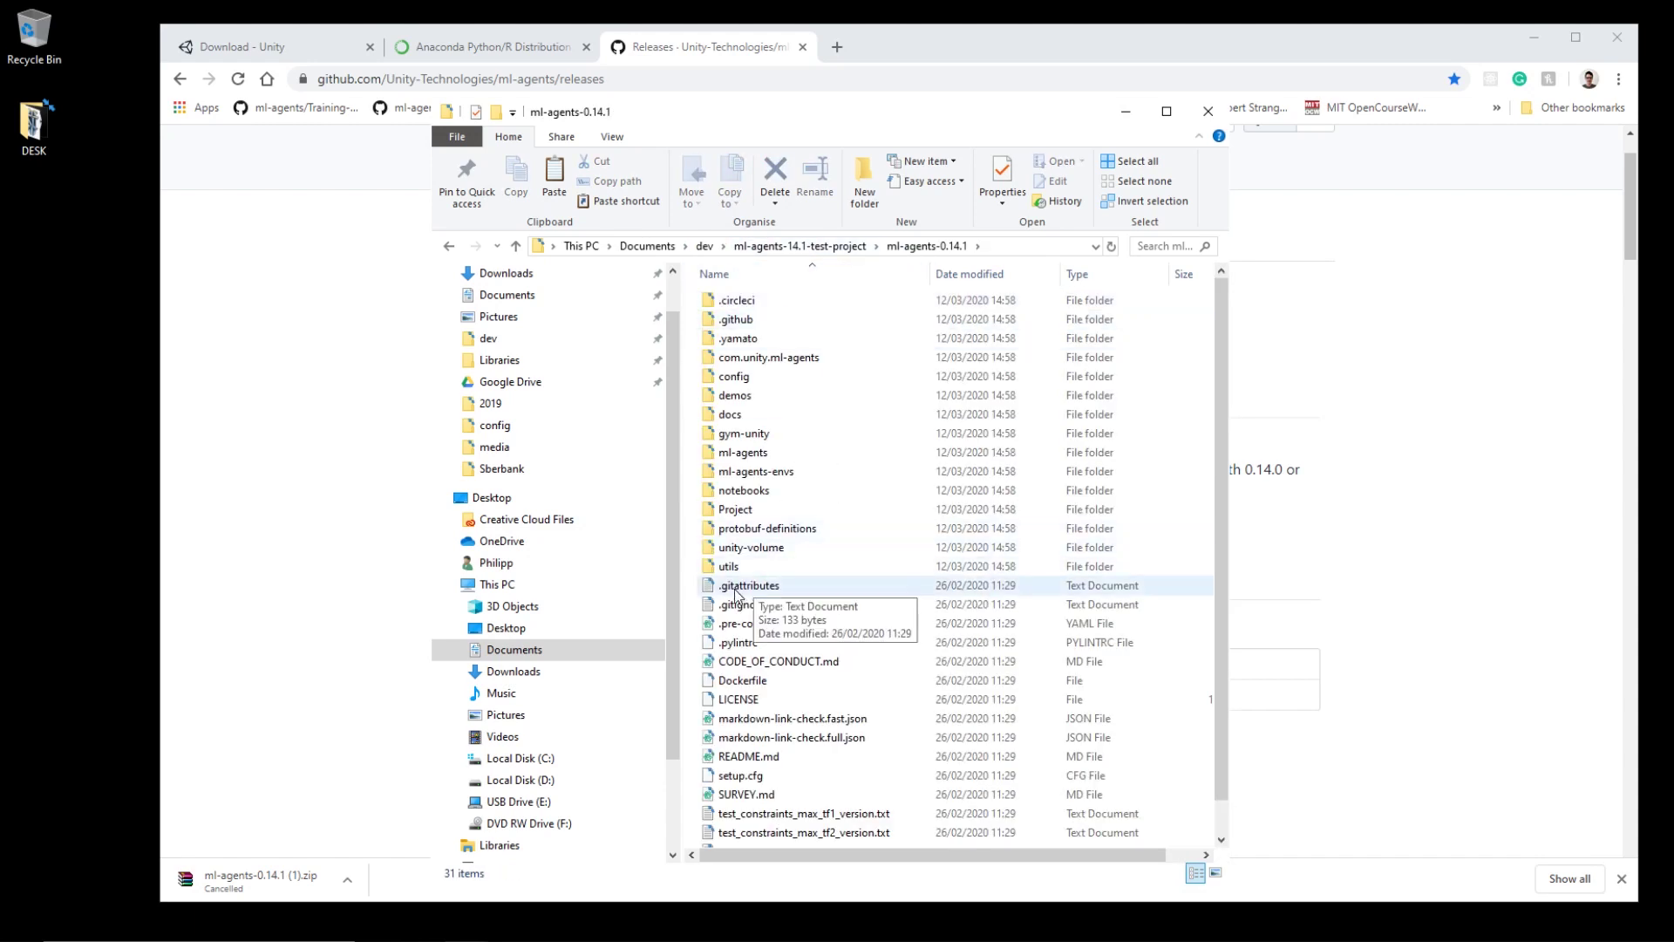
pyautogui.click(741, 382)
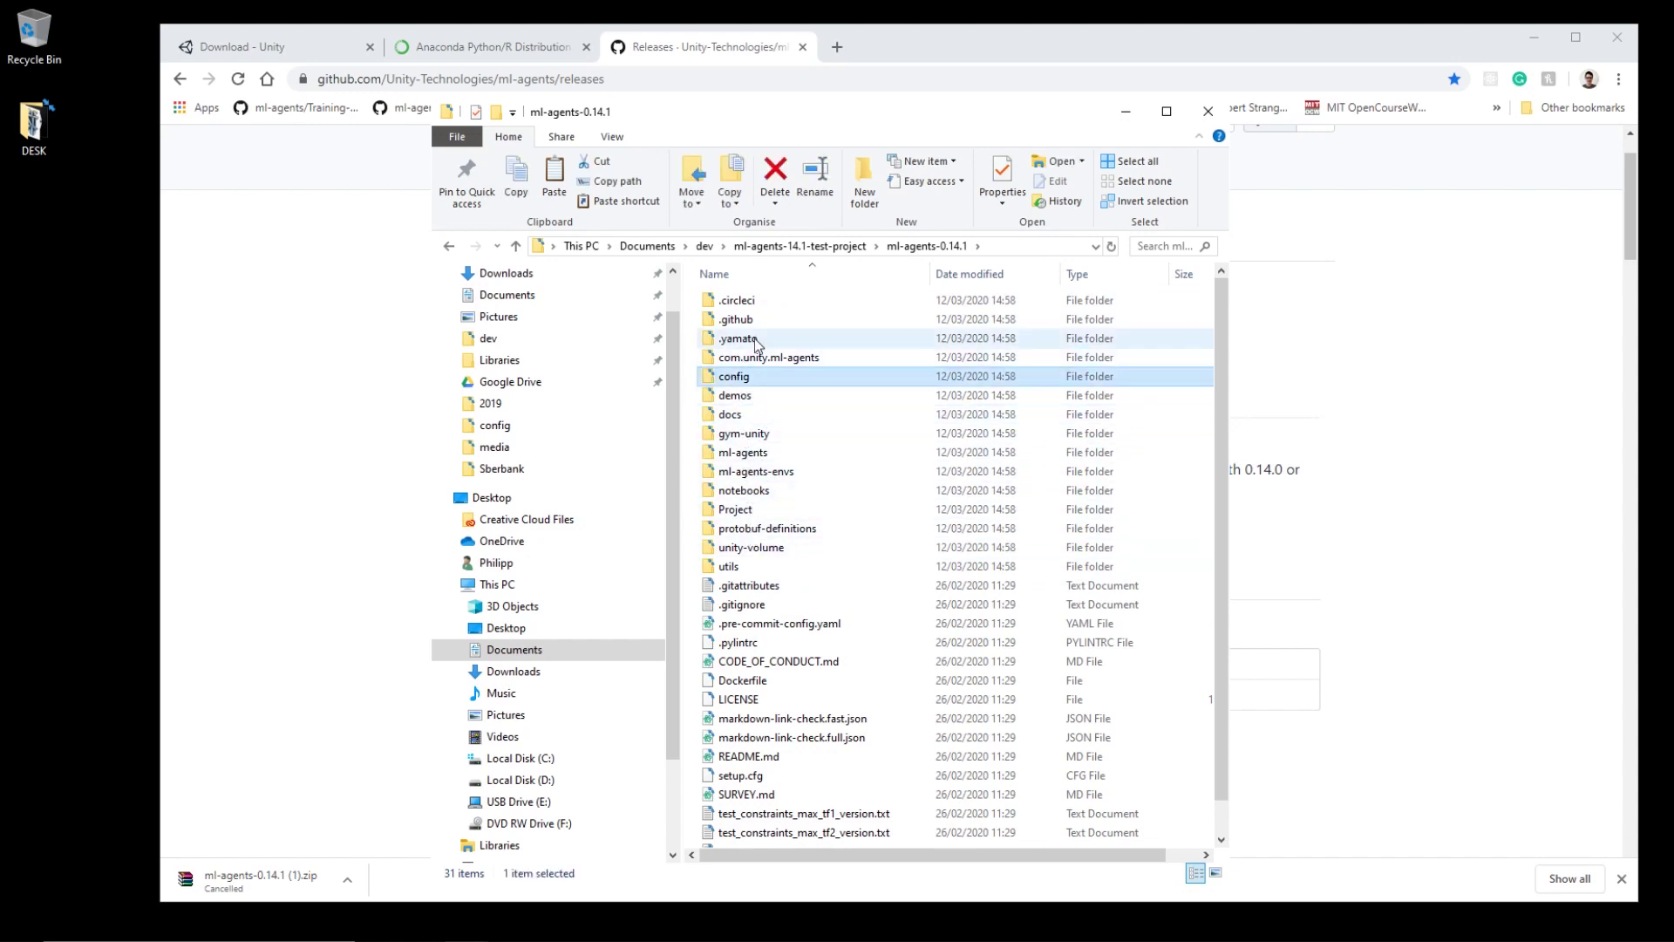
pyautogui.click(771, 531)
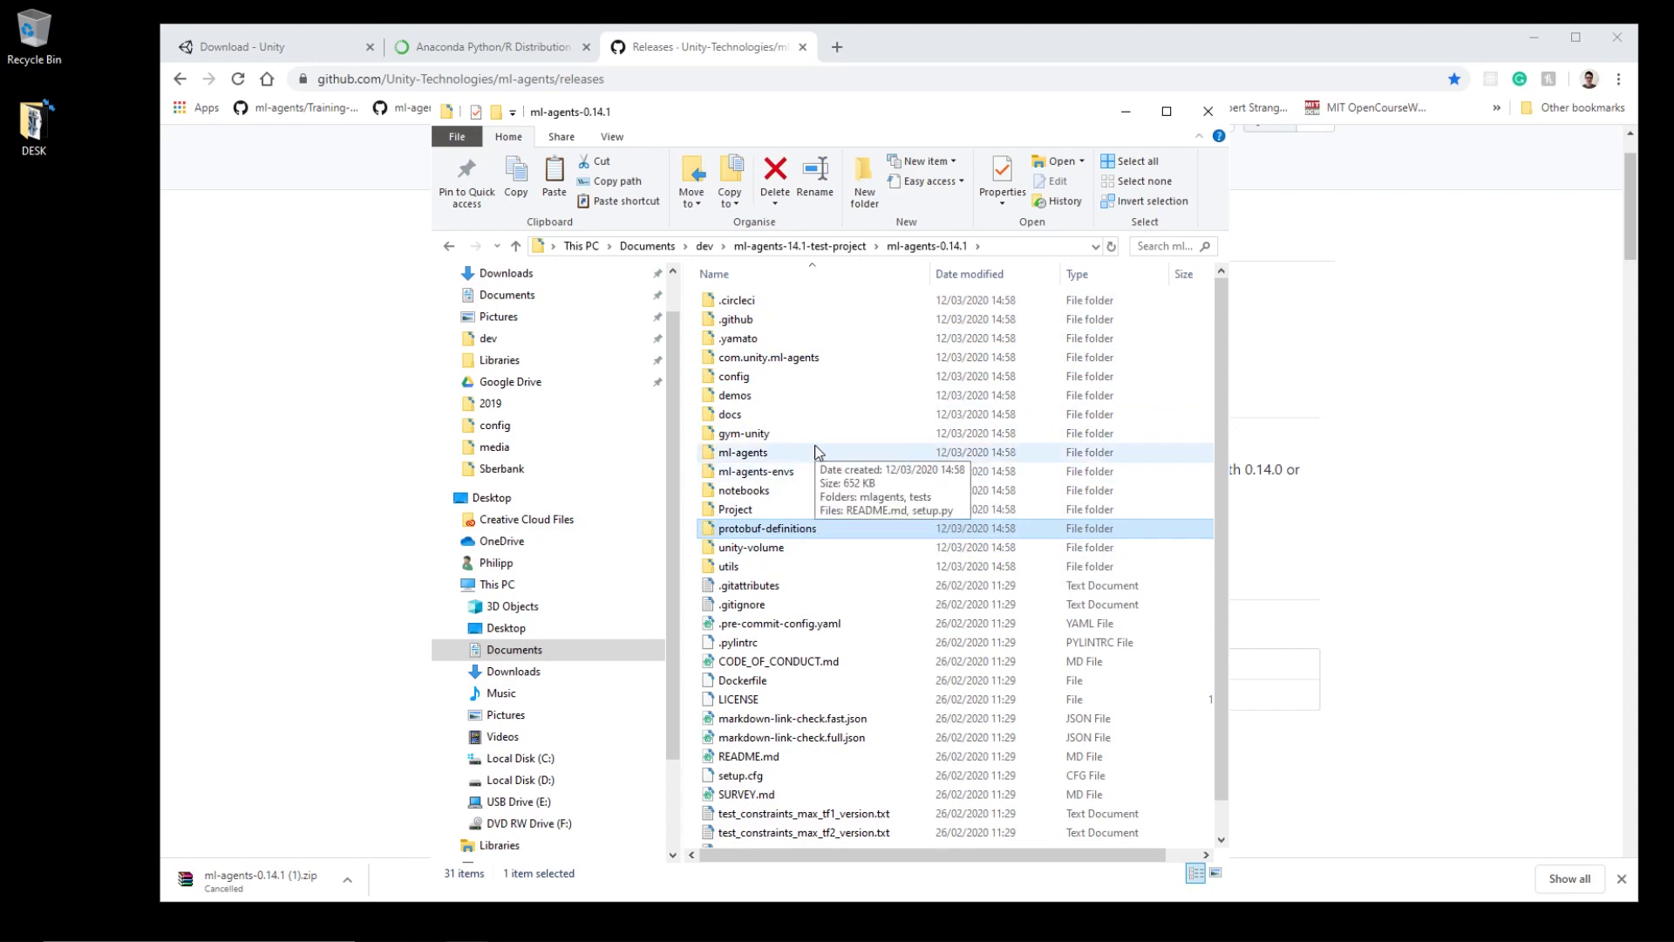
pyautogui.click(759, 452)
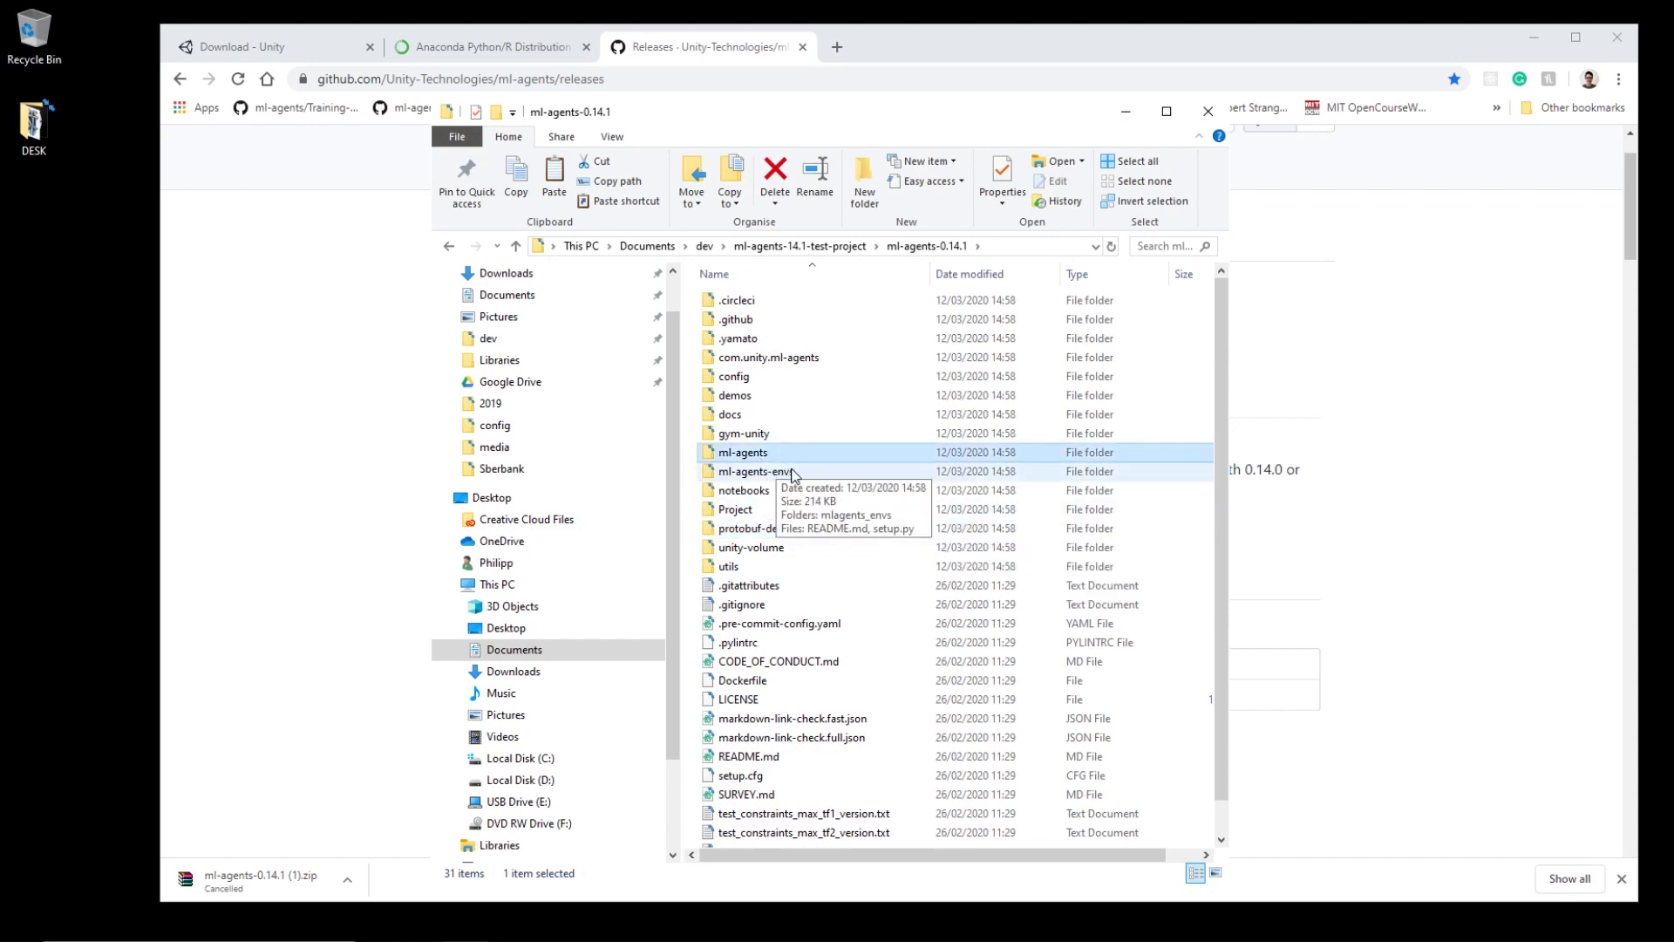
pyautogui.keyDown('ctrl'); pyautogui.click(791, 472); pyautogui.keyUp('ctrl')
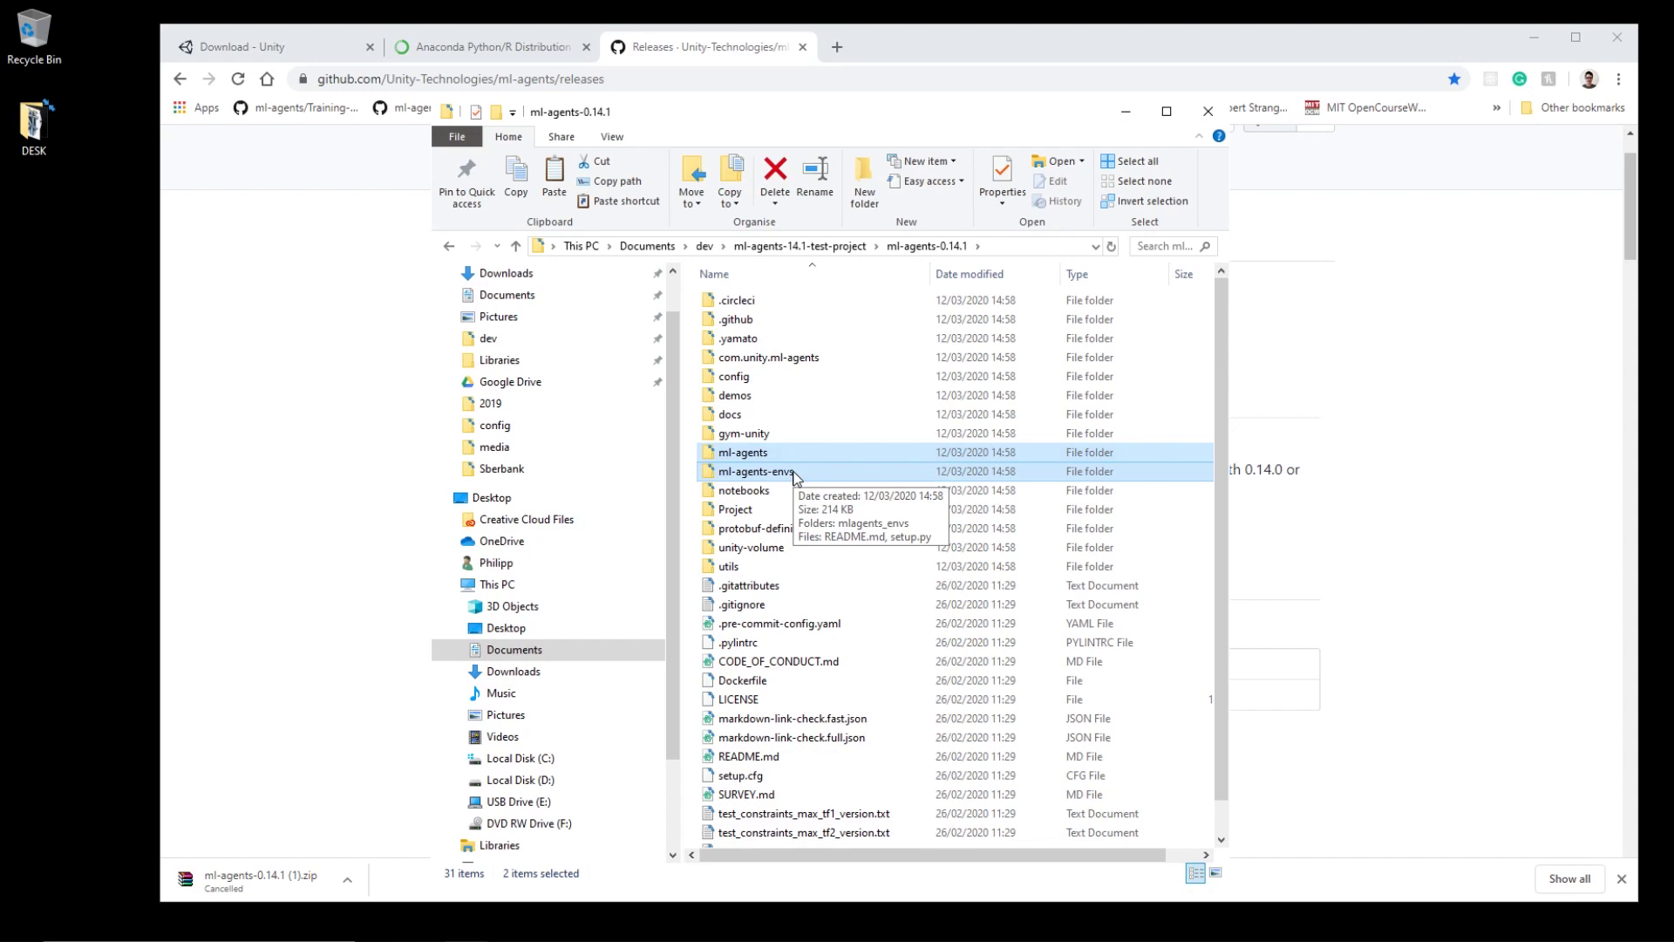
pyautogui.moveTo(899, 110)
pyautogui.mouseDown()
pyautogui.moveTo(898, 159)
pyautogui.moveTo(911, 120)
pyautogui.mouseUp()
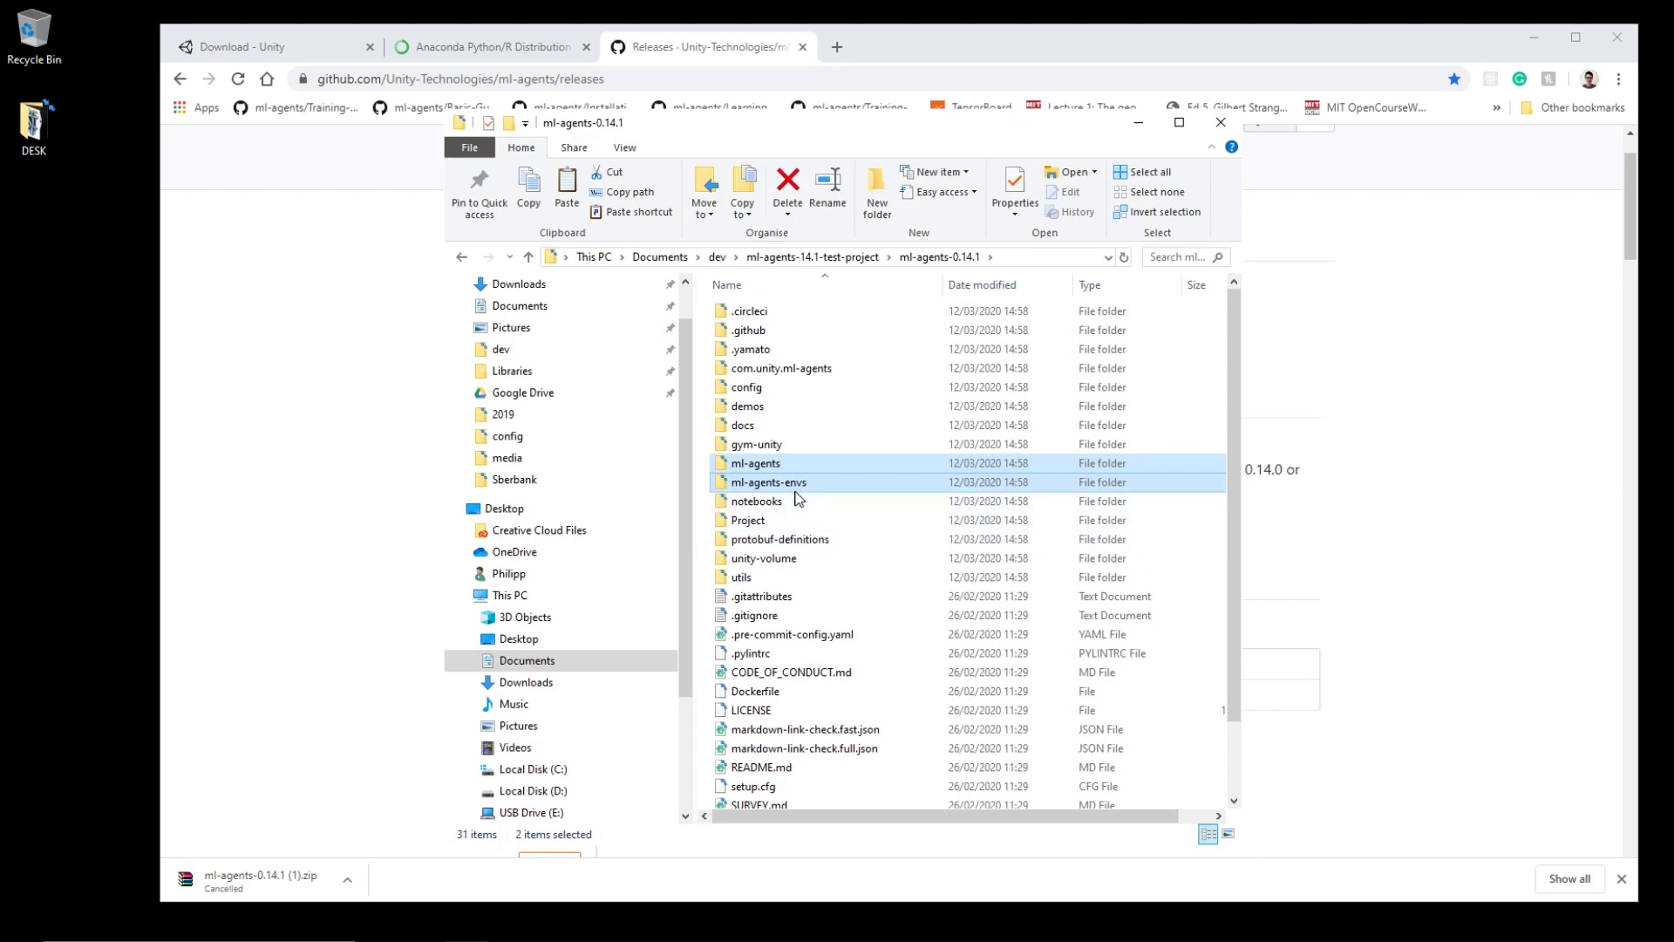
# Check setup.py inside ml-agents, then return to ml-agents-14.1-test-project and reveal its full path.
pyautogui.doubleClick(785, 463)
pyautogui.click(755, 374)
pyautogui.click(792, 471)
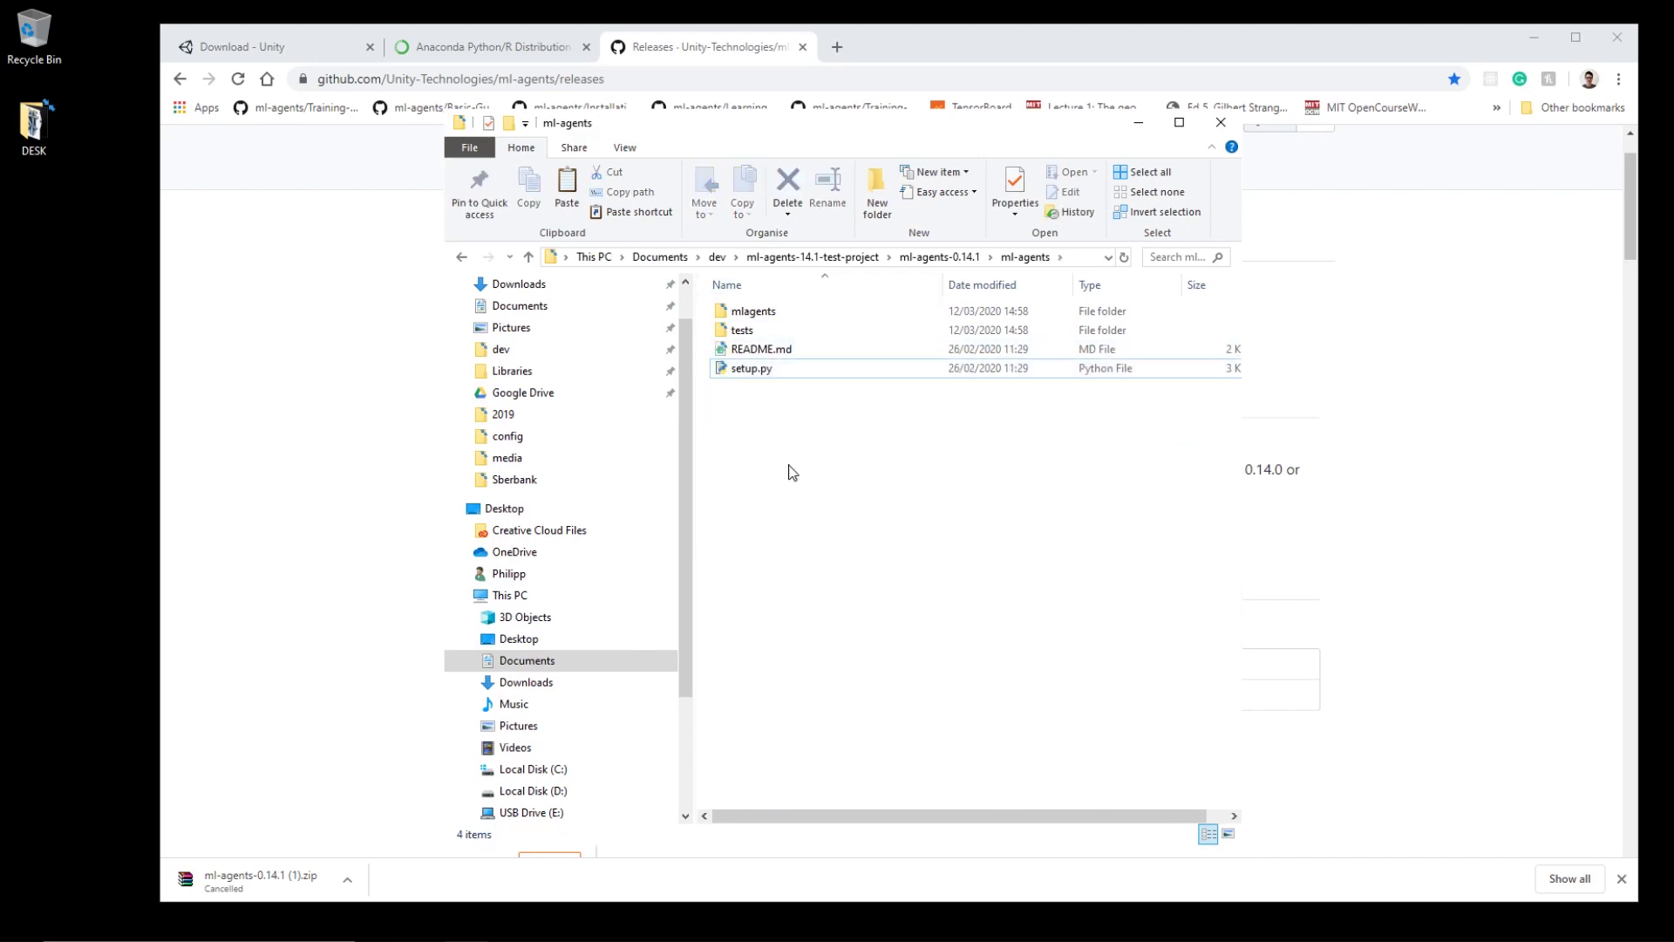
pyautogui.press('BackSpace')
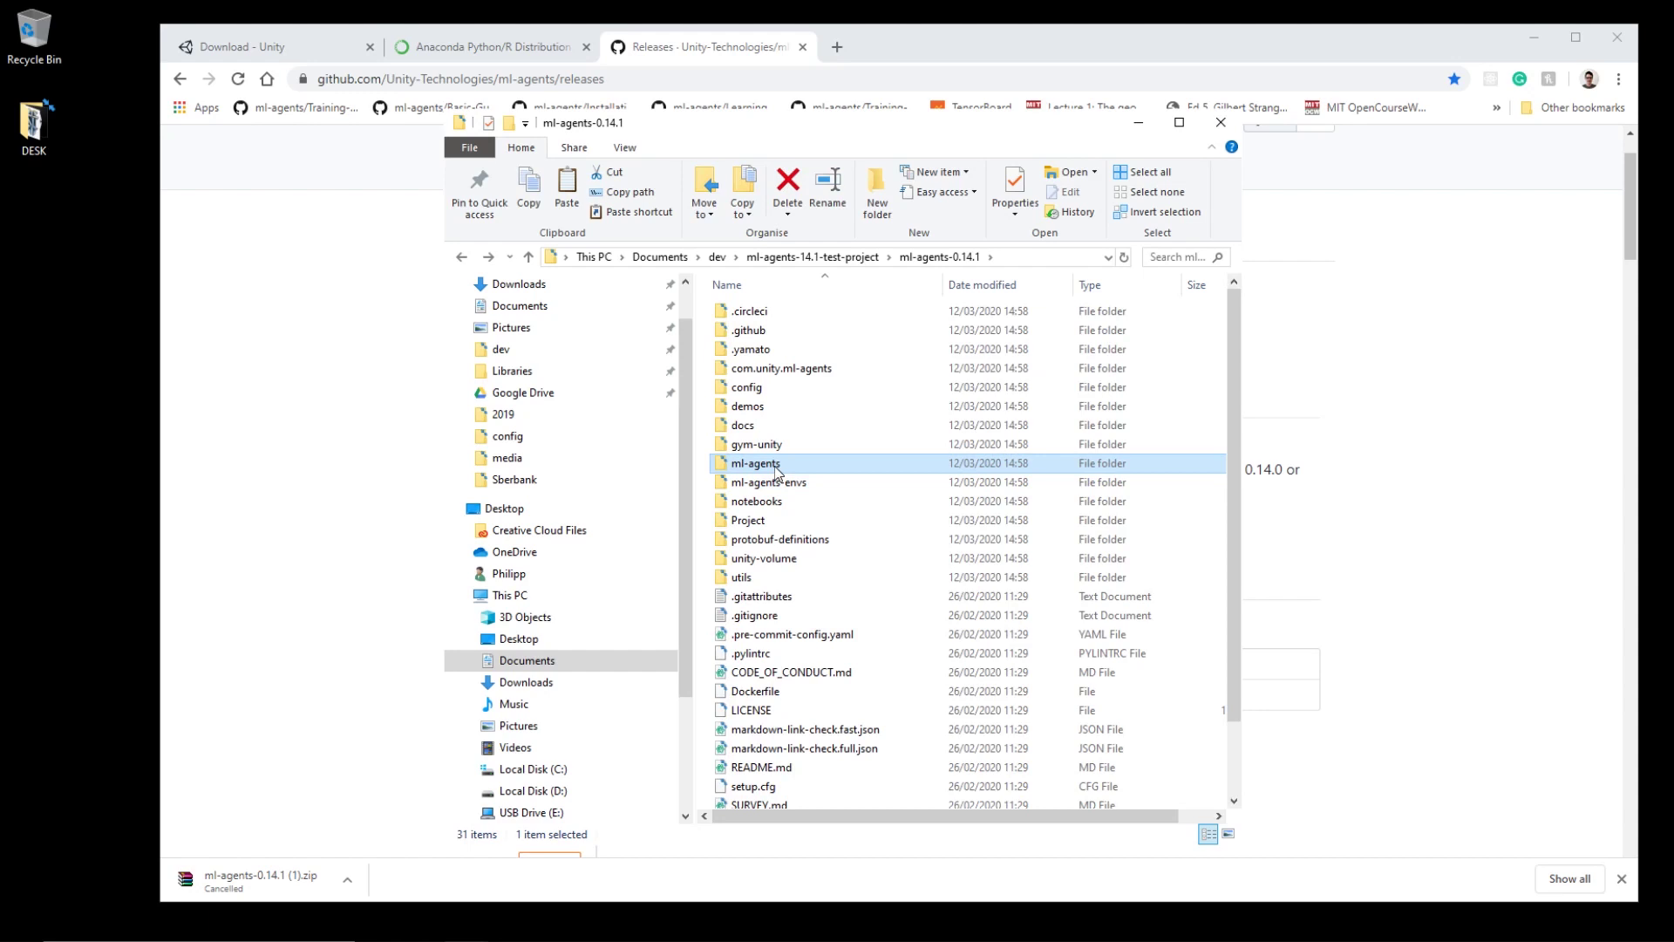
pyautogui.click(824, 257)
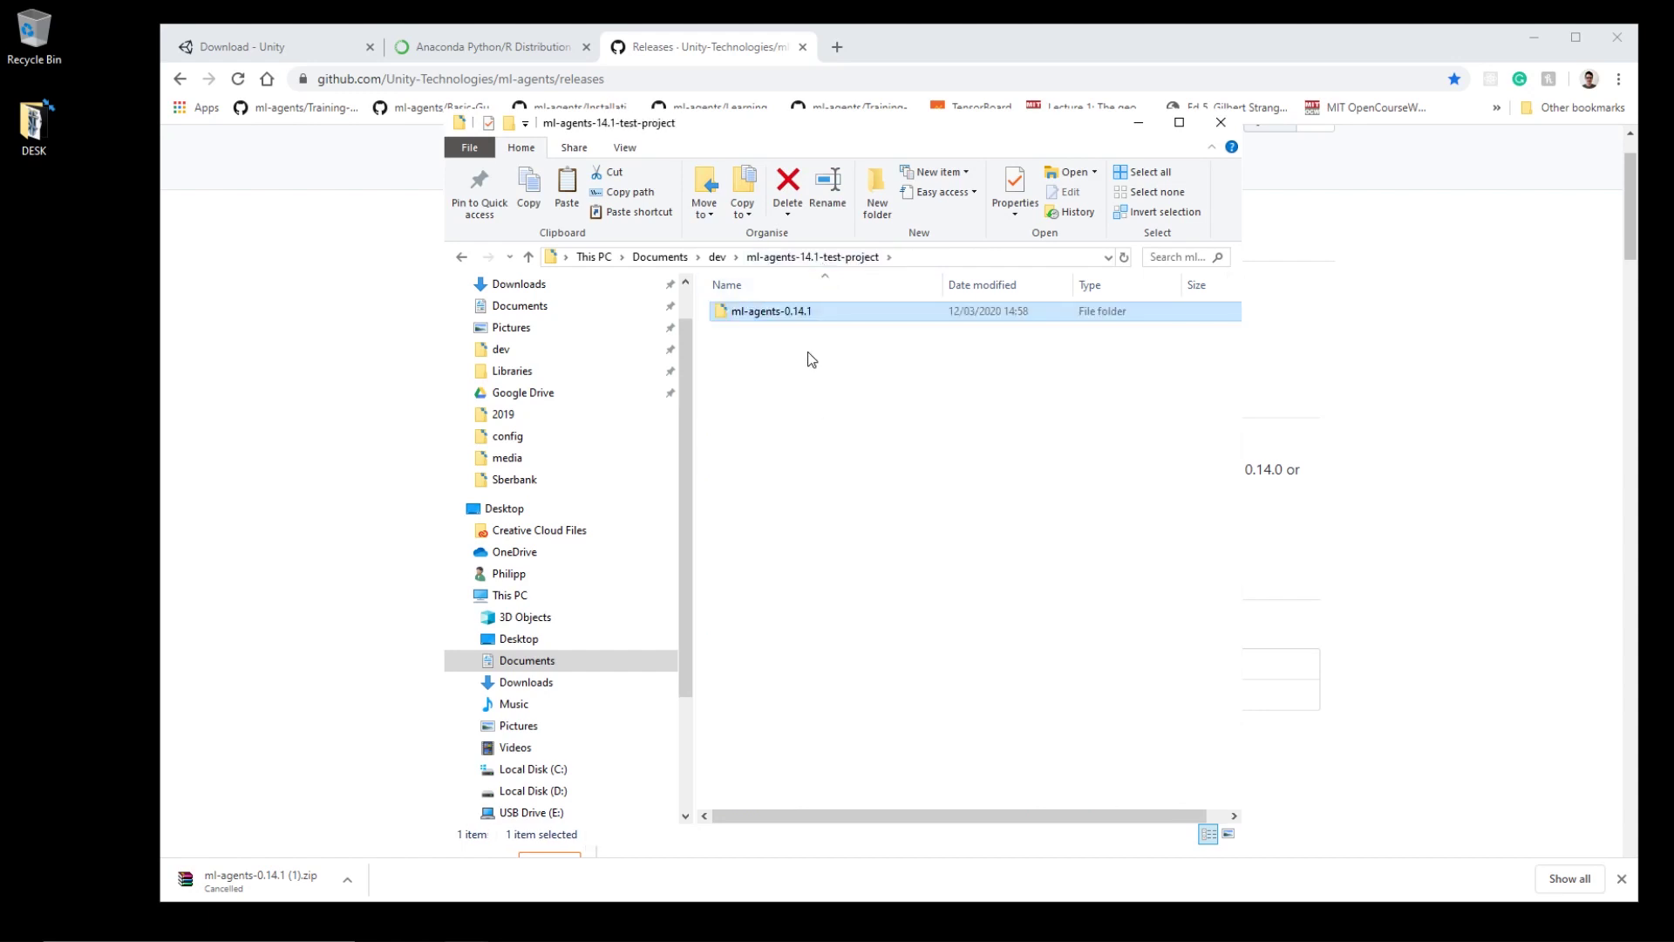
pyautogui.click(929, 259)
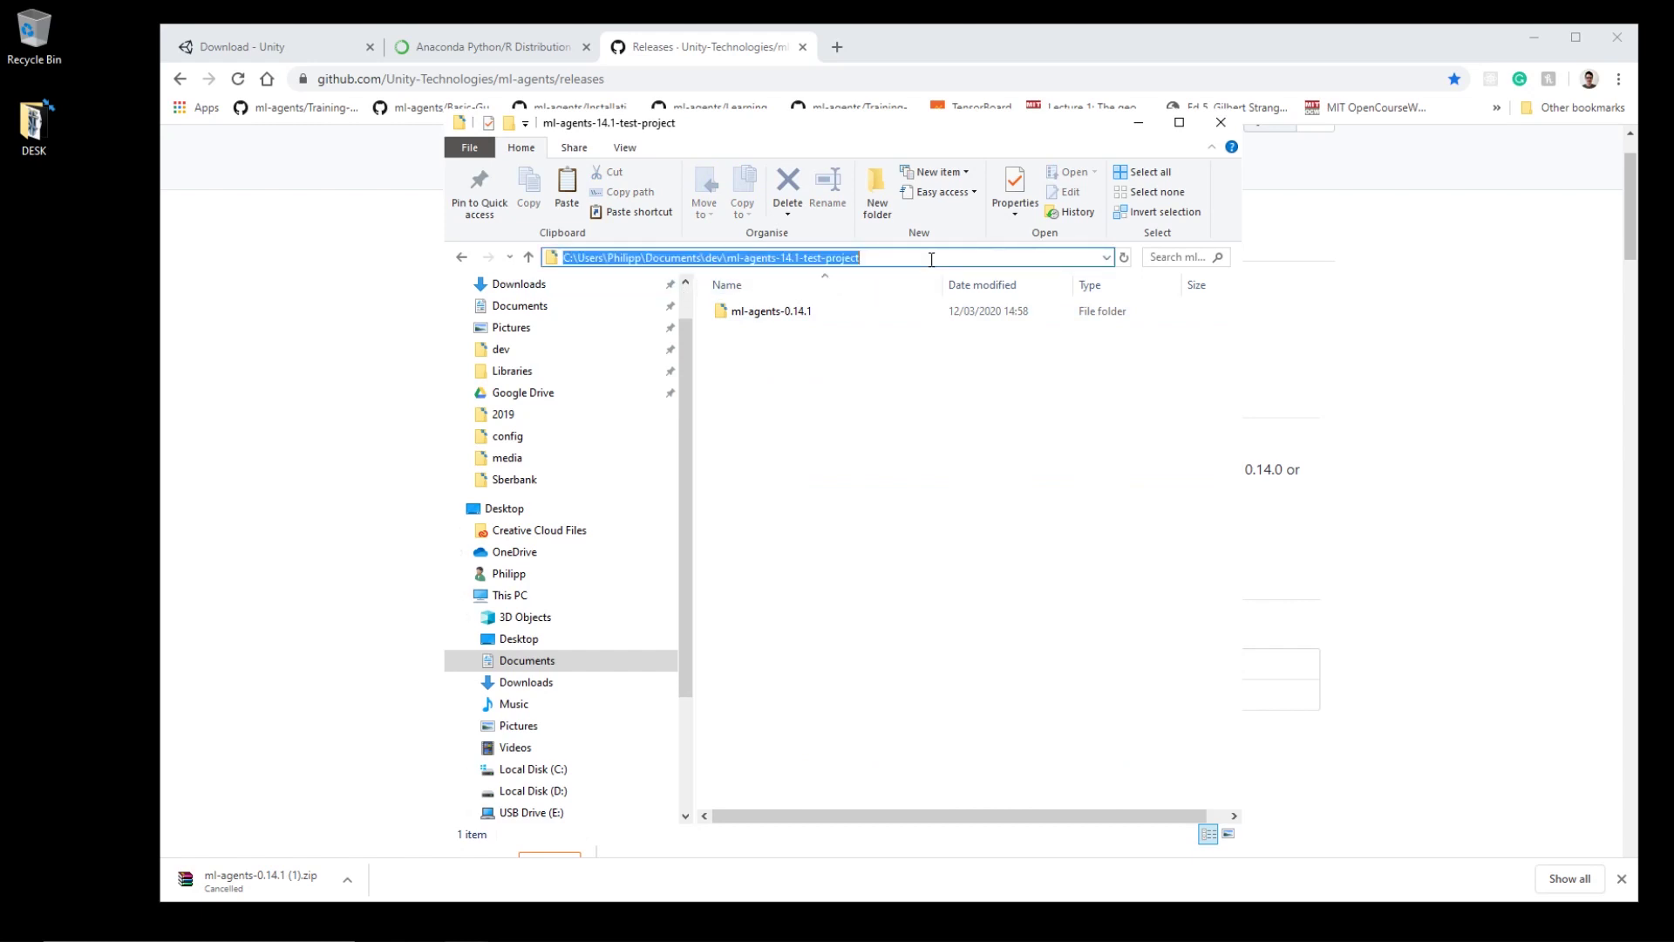
pyautogui.click(885, 466)
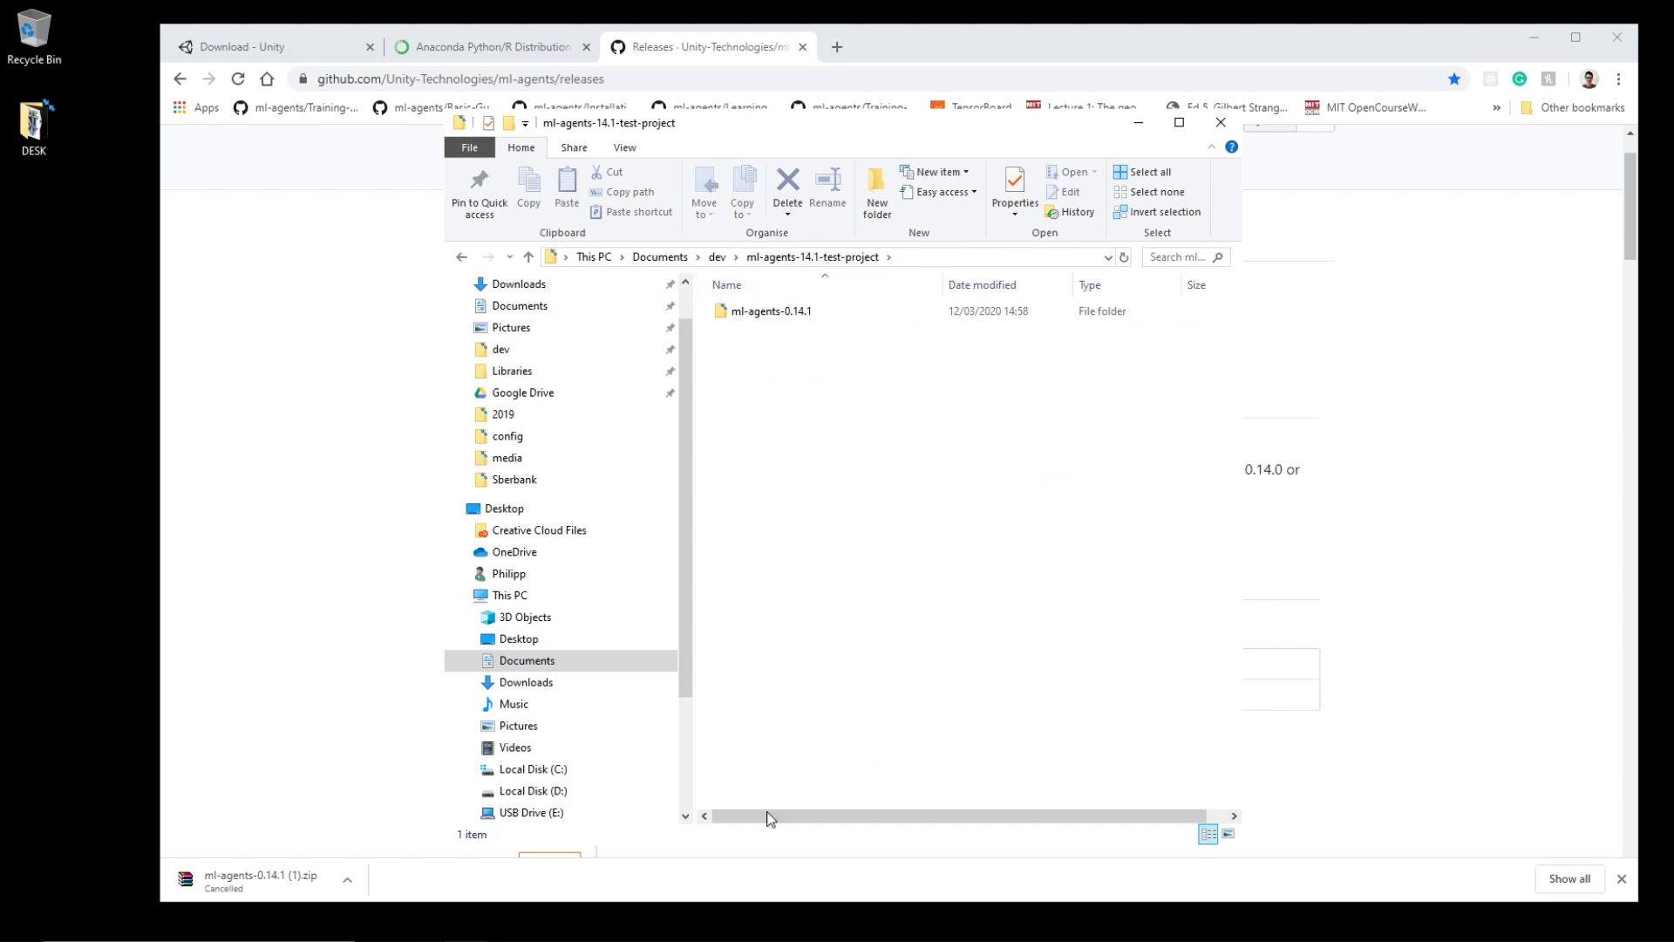
# Create a 3D Unity project 'ml-agents-14-test' at the pasted ml-agents-14.1-test-project path.
pyautogui.click(682, 859)
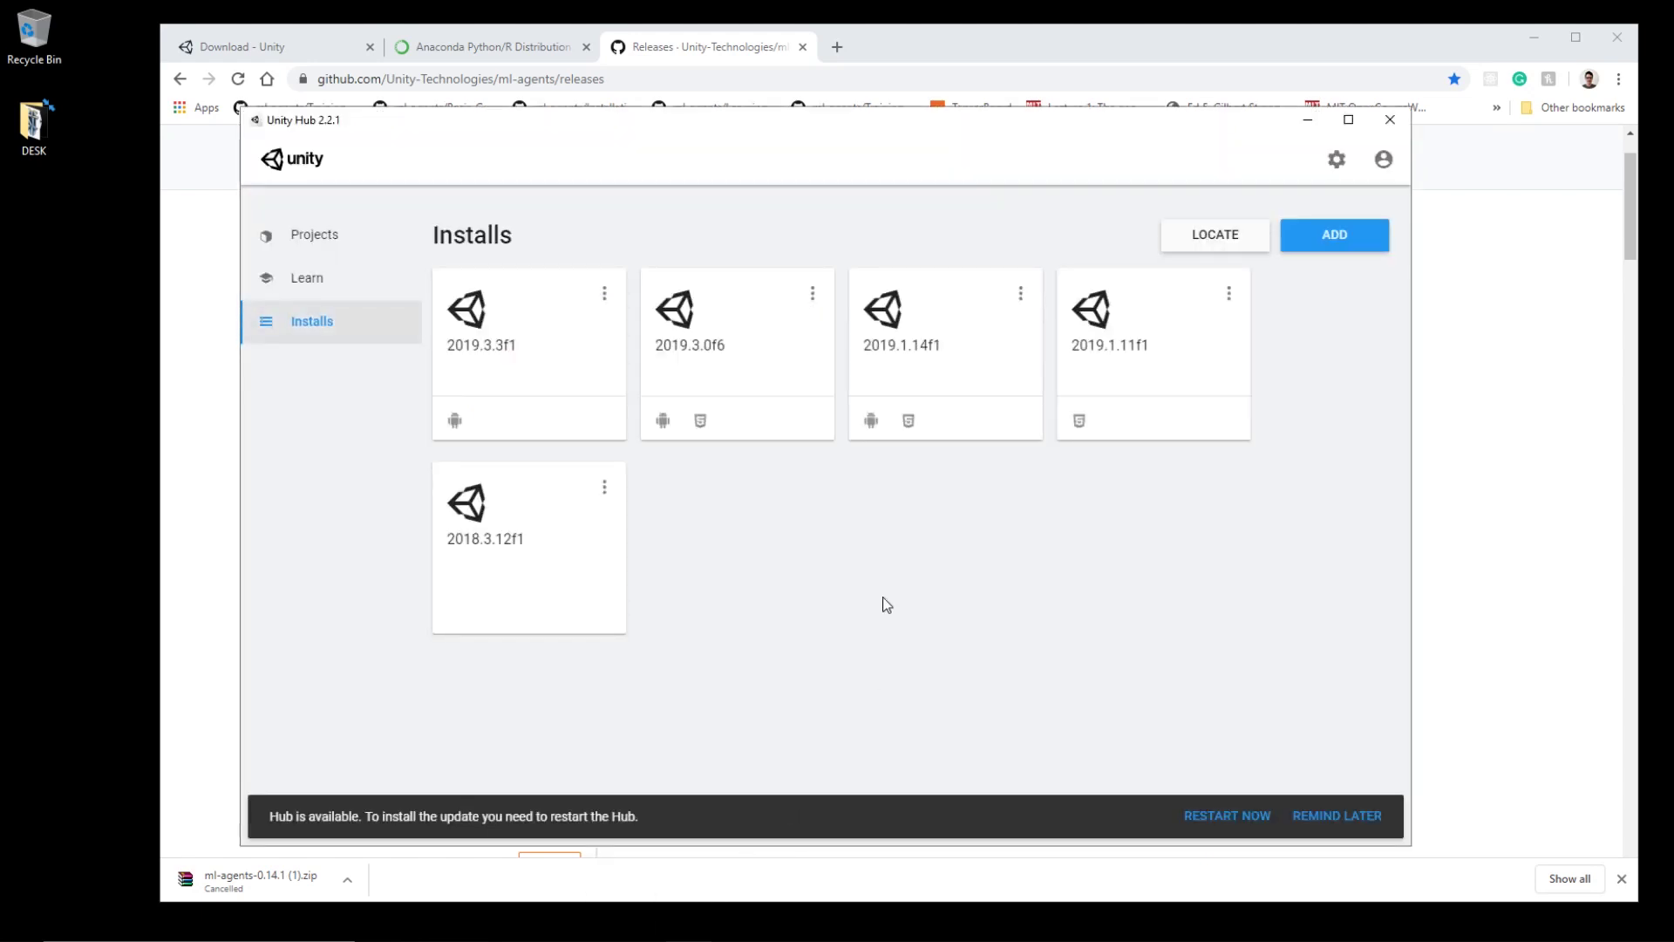
pyautogui.click(388, 253)
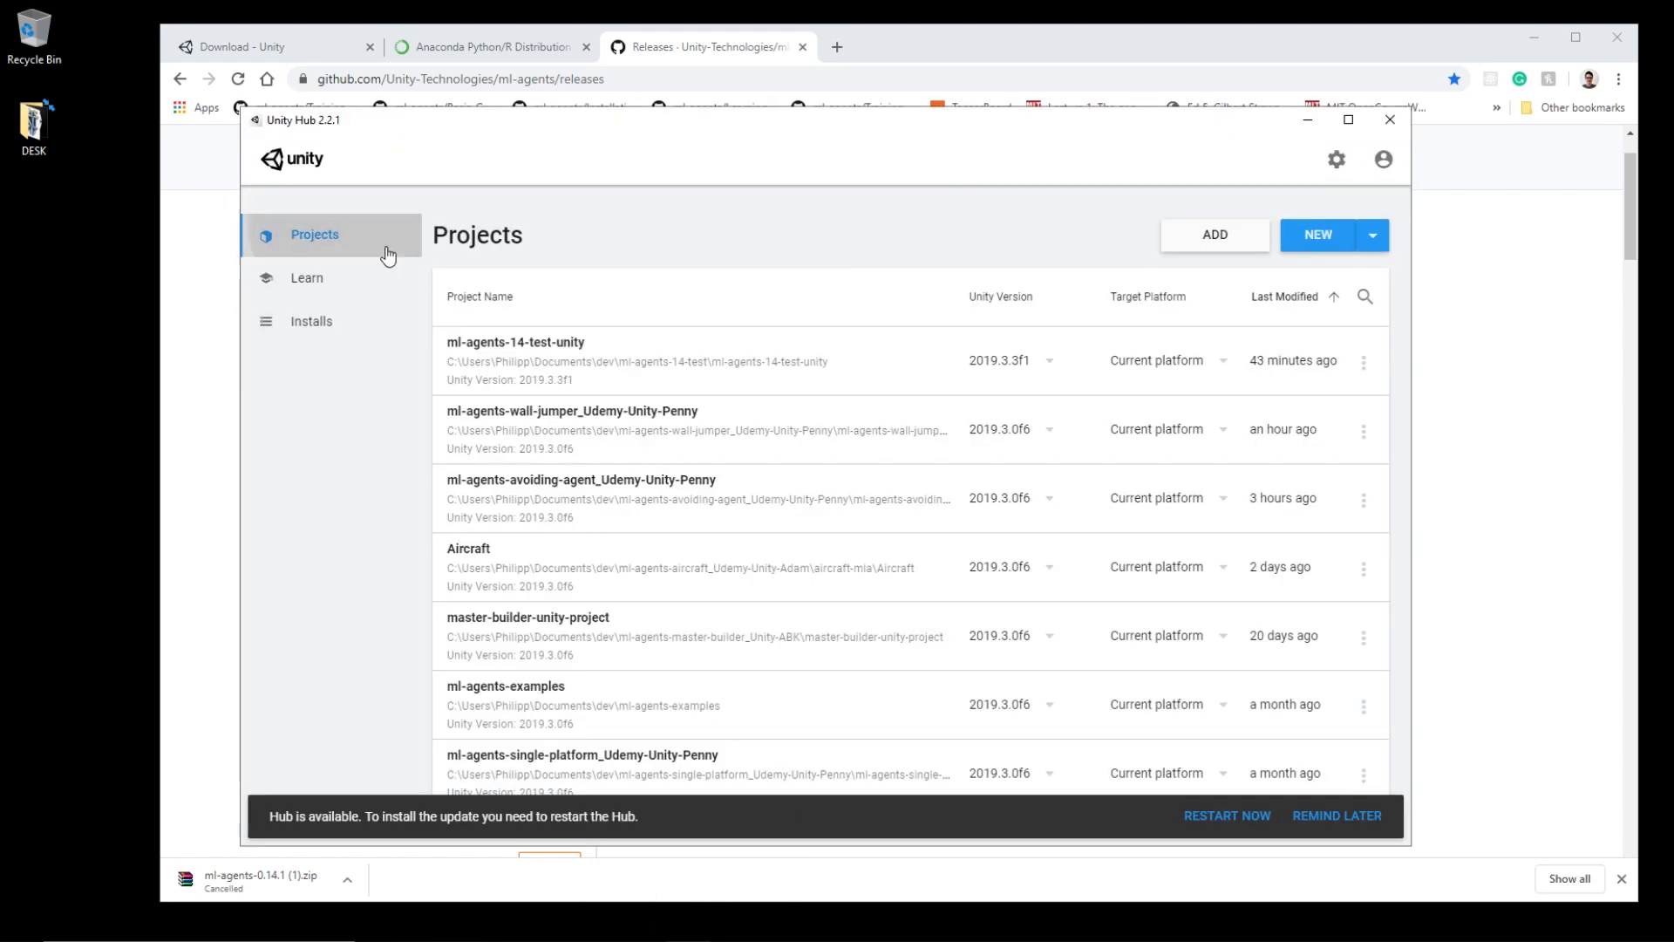
pyautogui.click(1326, 234)
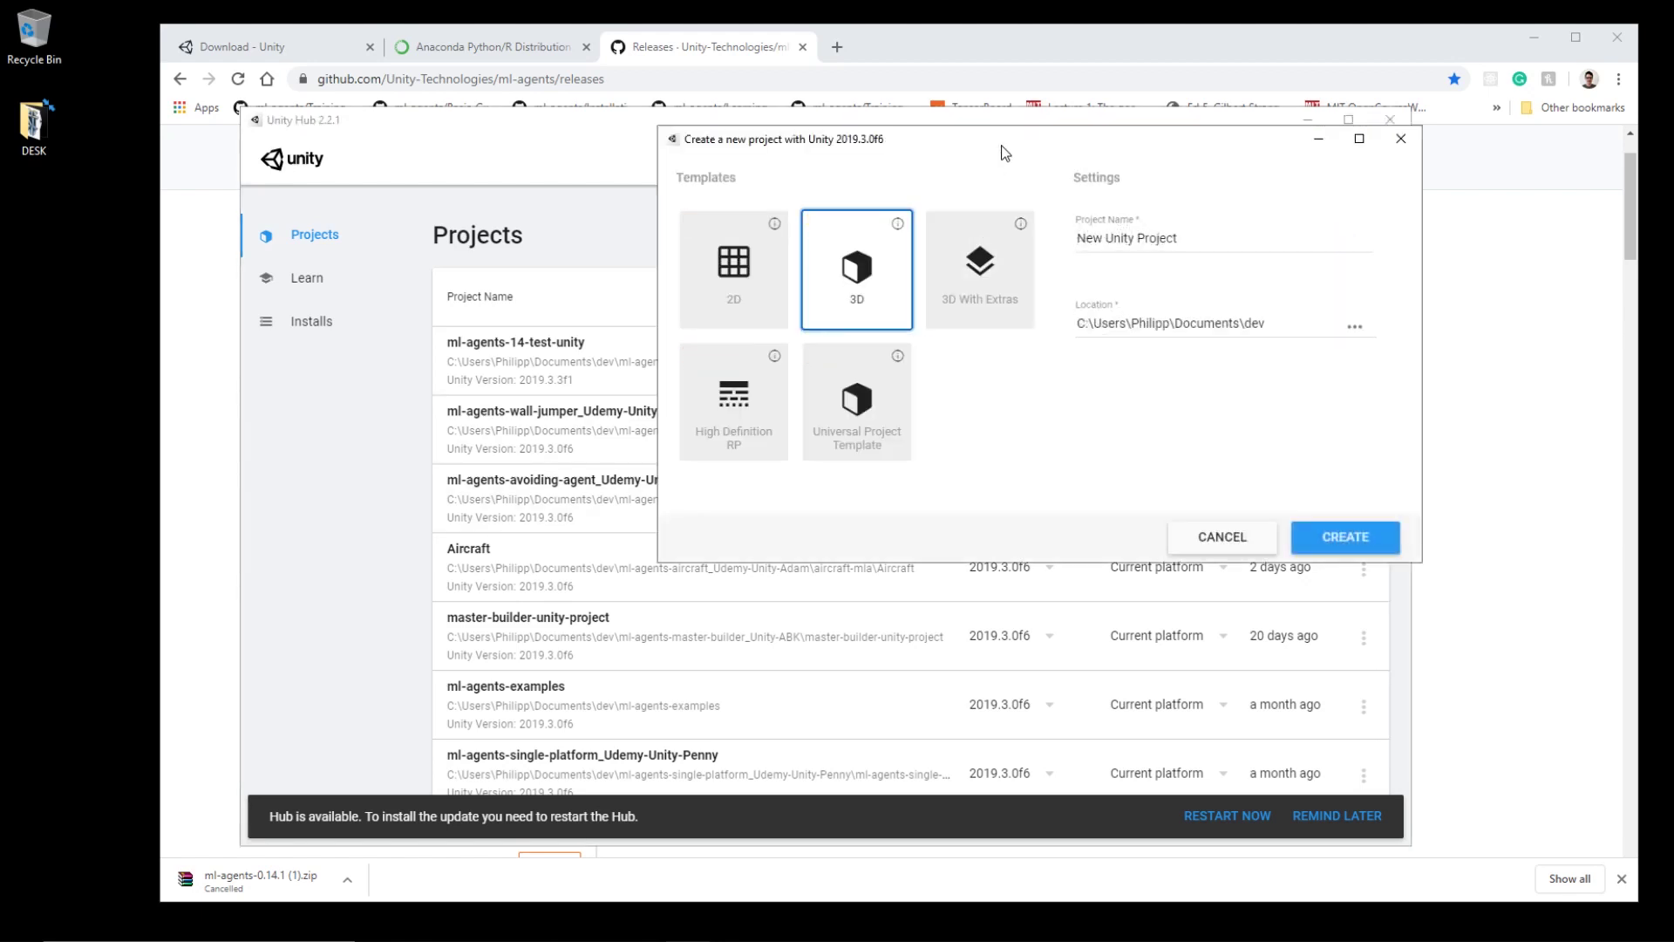
pyautogui.click(1153, 401)
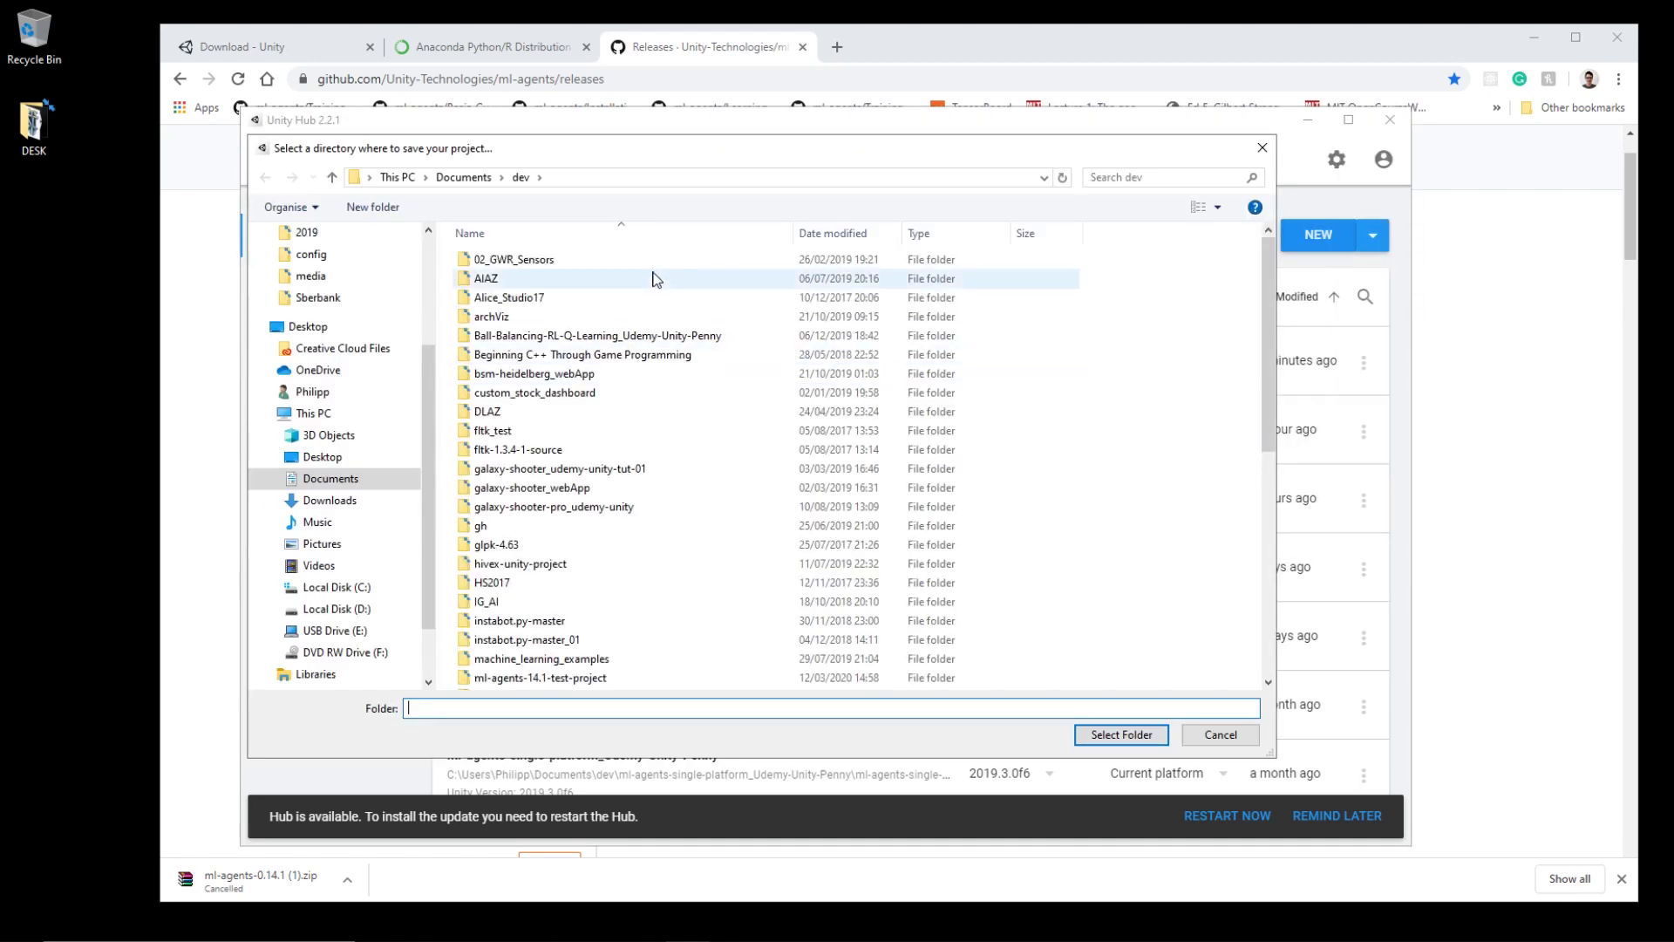
pyautogui.click(640, 177)
pyautogui.write('C:\\Users\\Philipp\\Documents\\dev\\ml-agents-14.1-test-project')
pyautogui.press('Return')
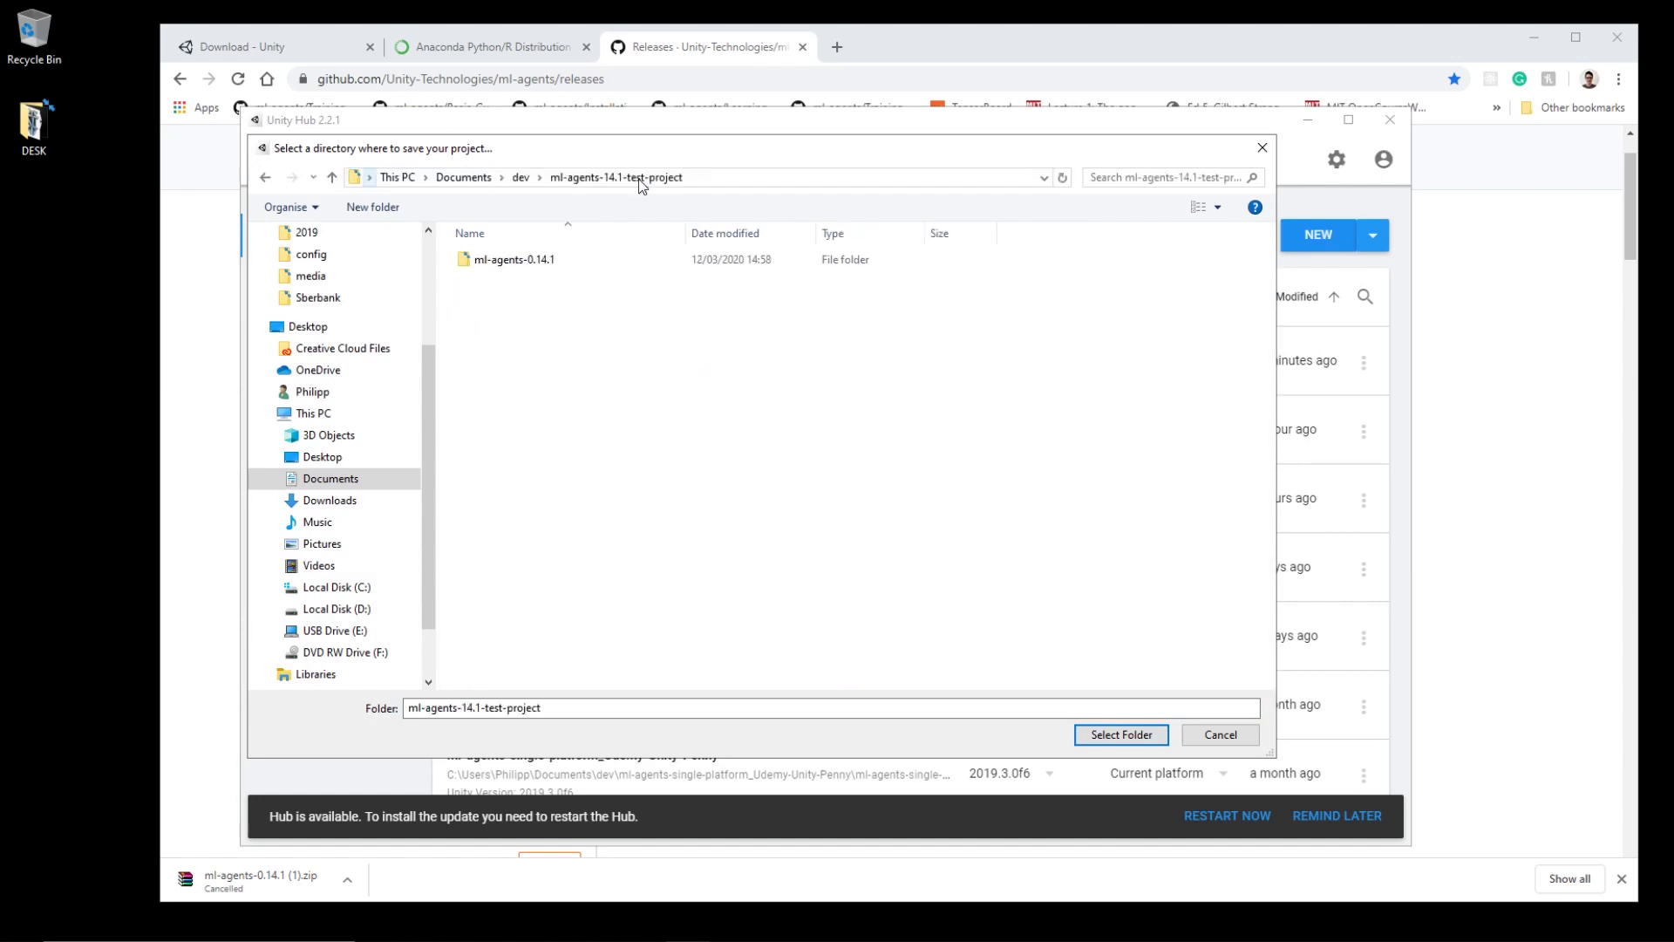
pyautogui.click(1106, 736)
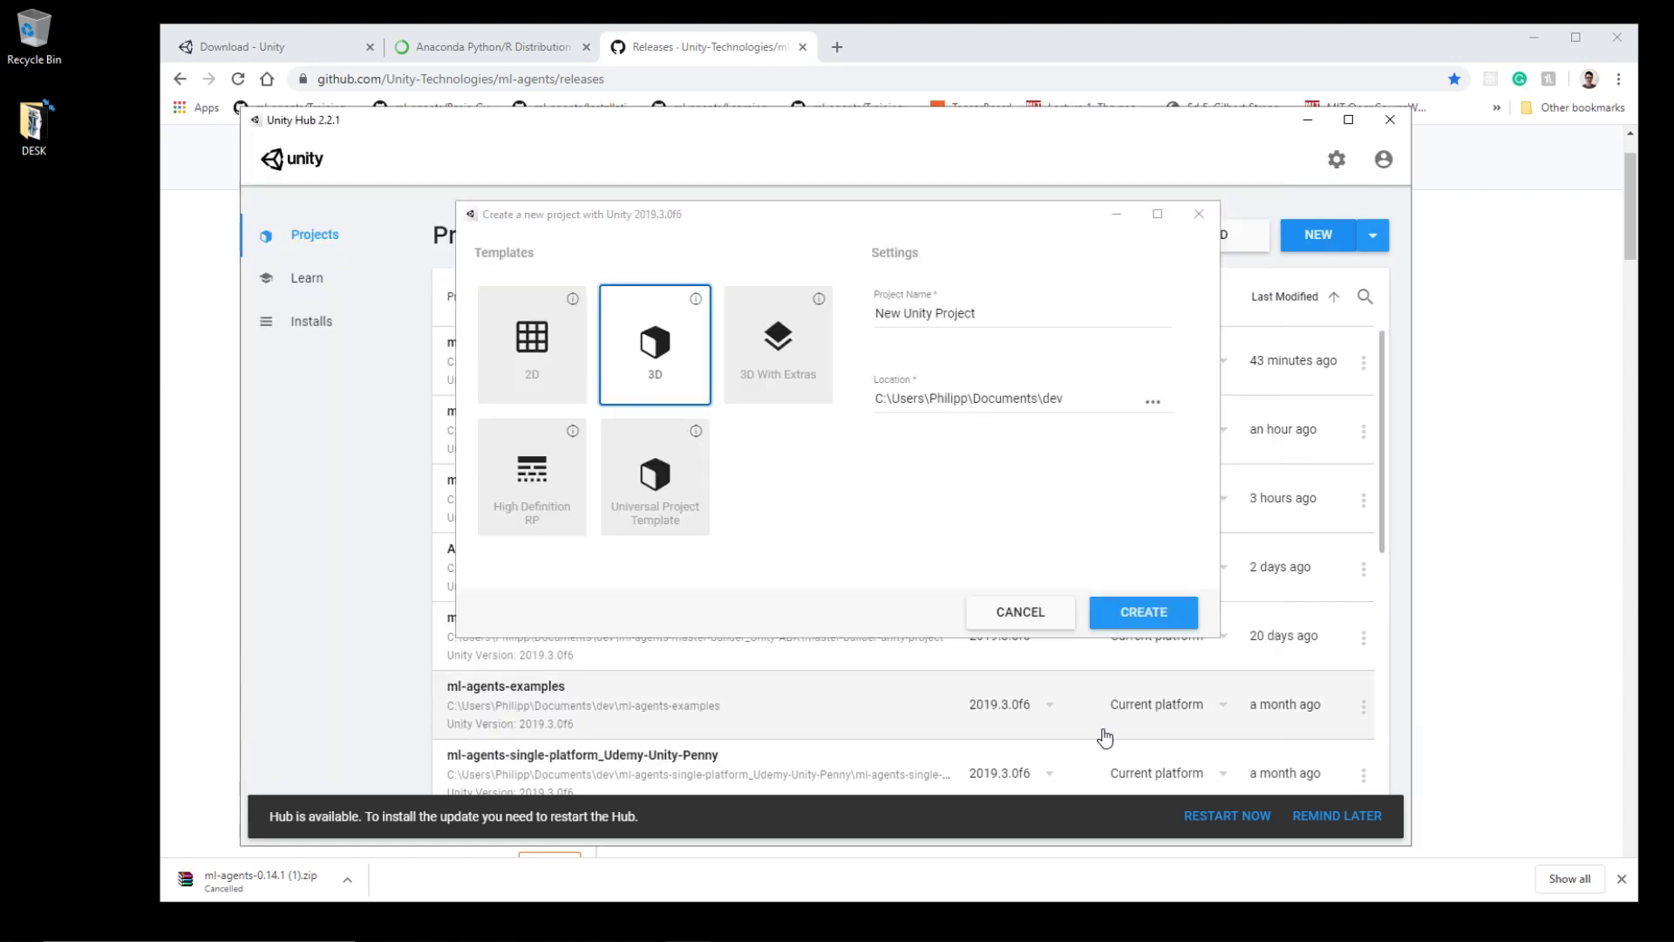
pyautogui.tripleClick(1004, 315)
pyautogui.write('ml-agents-14')
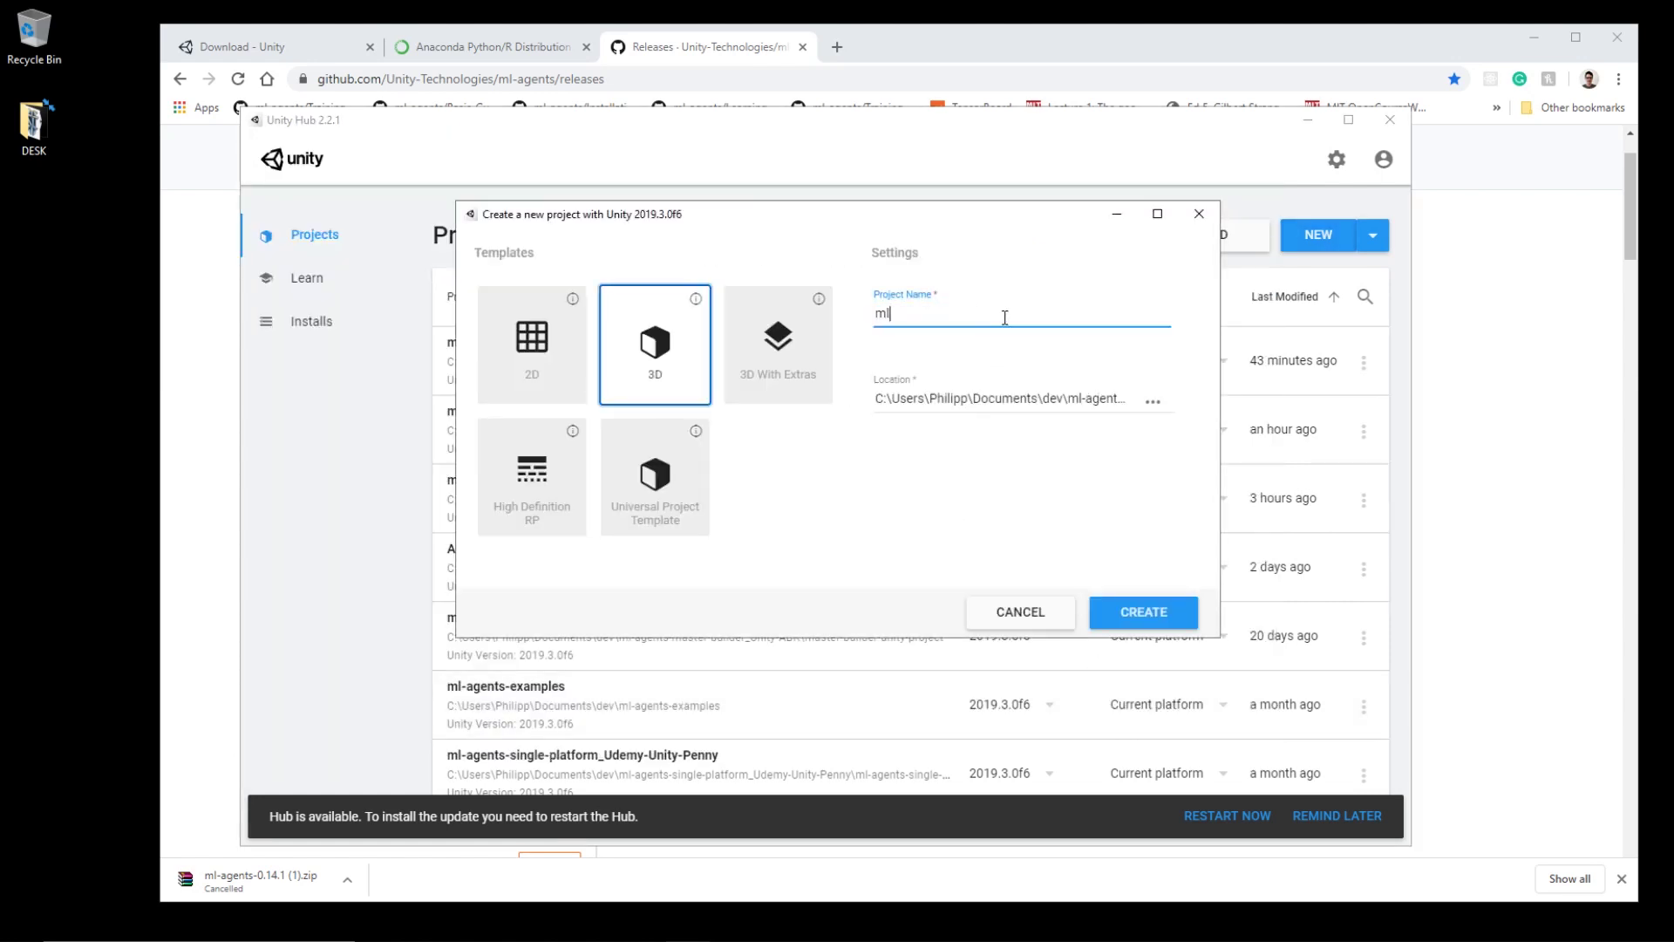
pyautogui.write('-test-')
pyautogui.click(1140, 612)
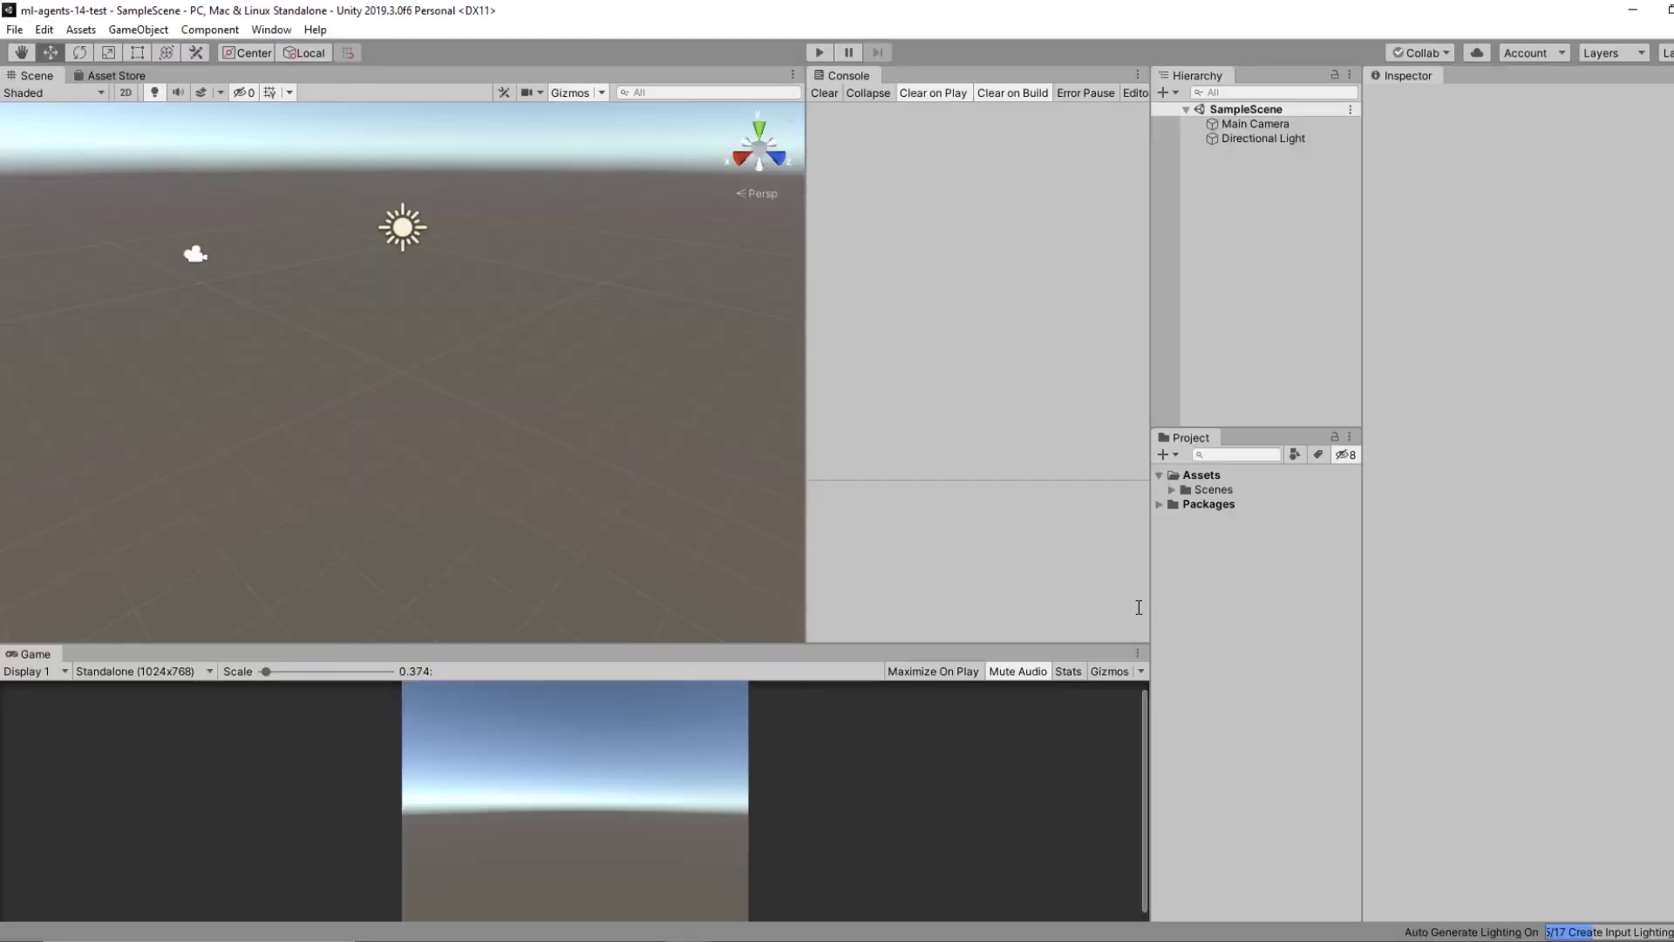
# Collapse Assets in the loaded ml-agents-14-test project and minimize the Unity Editor.
pyautogui.click(1159, 474)
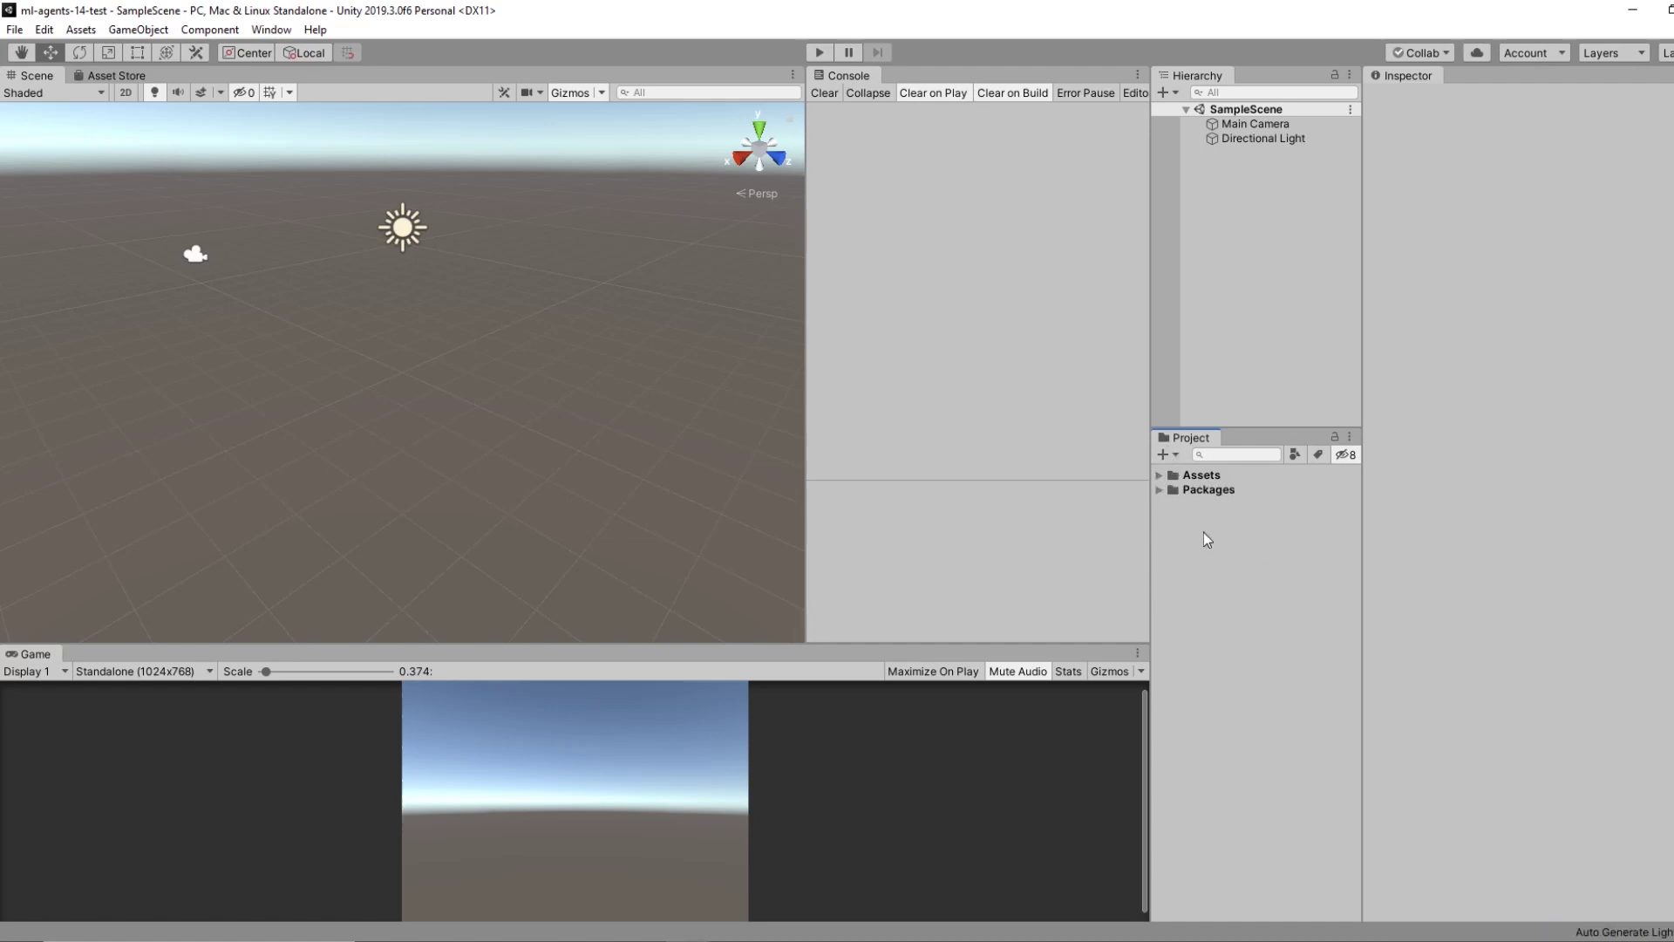
pyautogui.click(1634, 12)
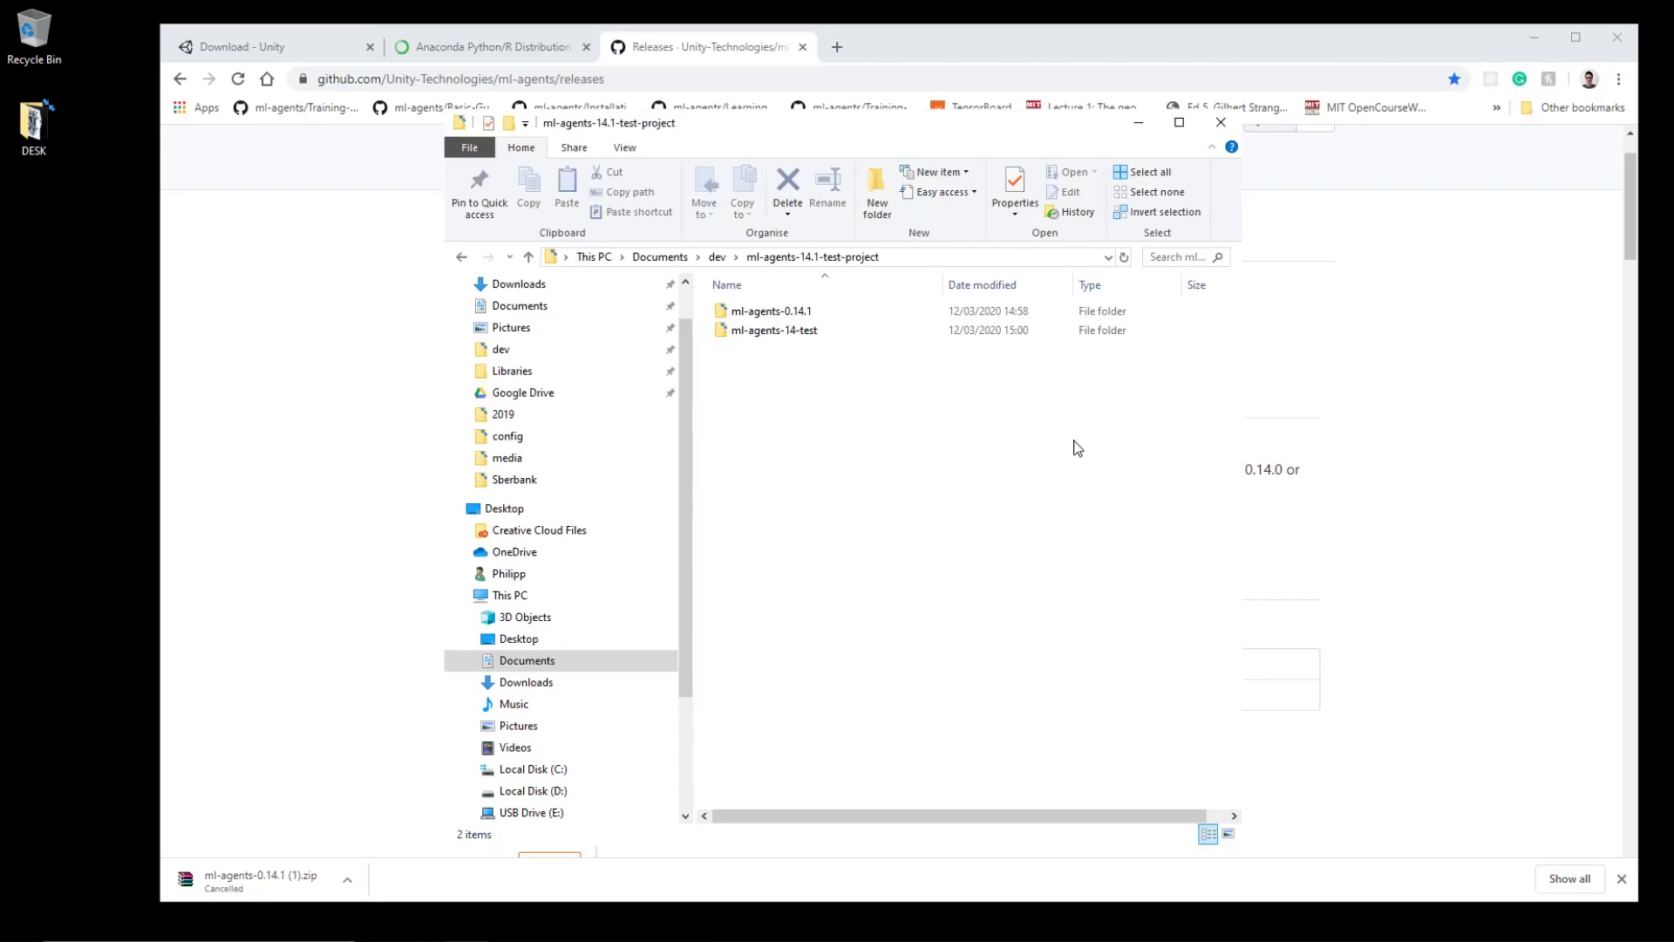
pyautogui.doubleClick(774, 330)
pyautogui.hotkey('alt', 'Left')
pyautogui.moveTo(877, 406); pyautogui.dragTo(754, 304)
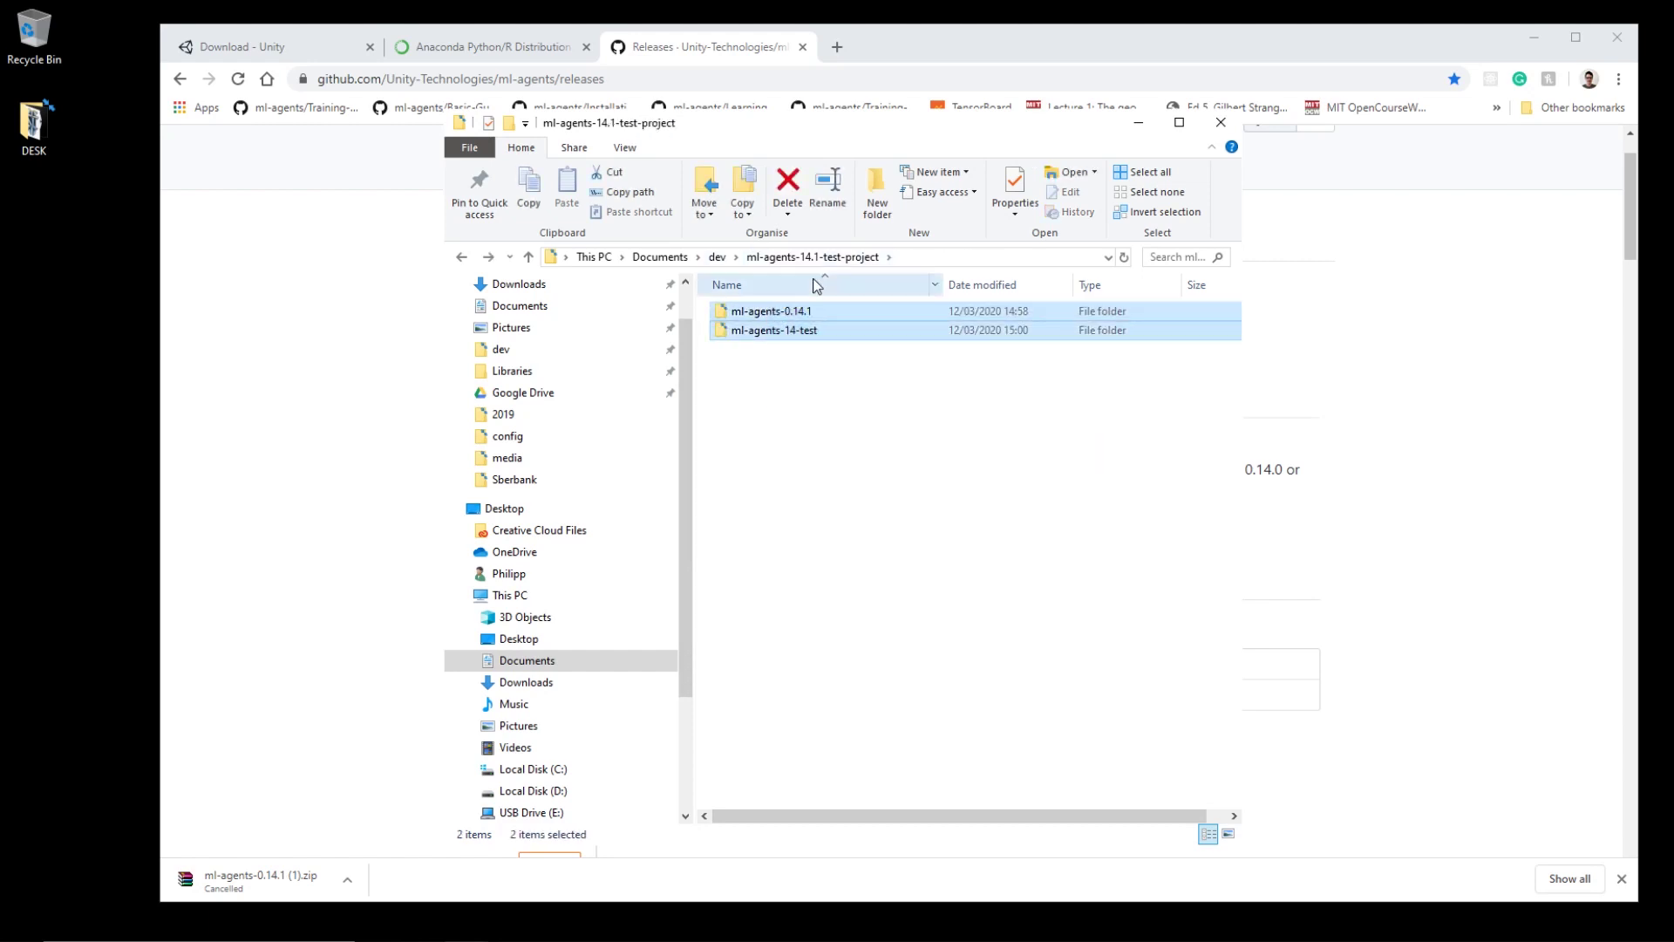
pyautogui.doubleClick(803, 312)
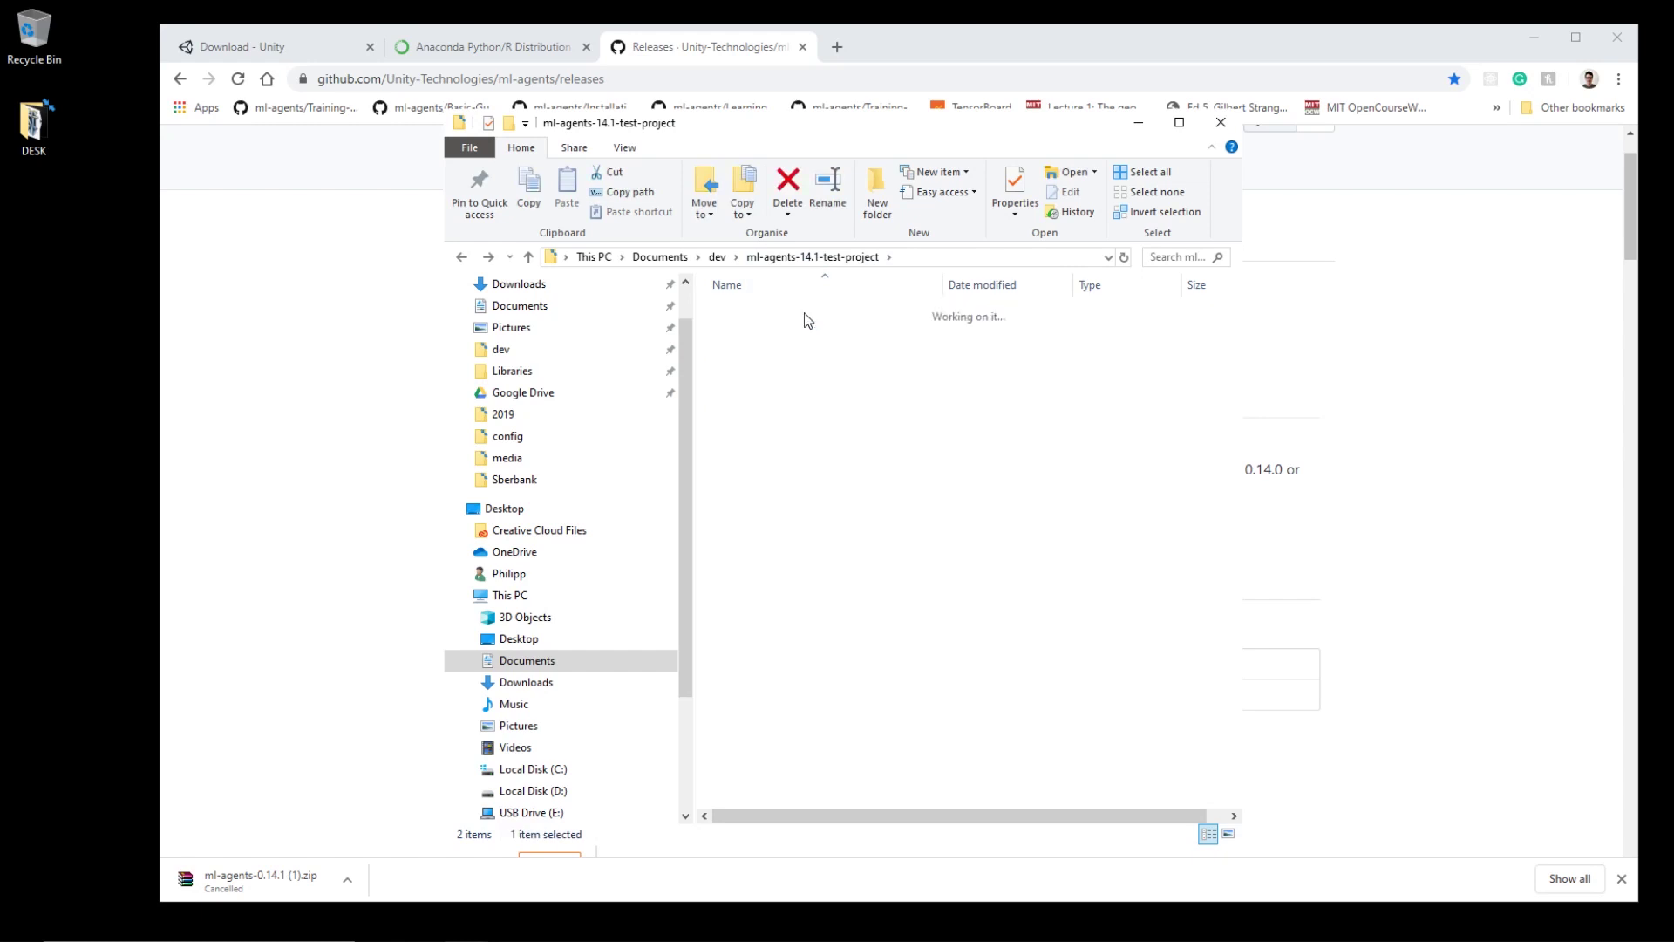
pyautogui.scroll(-2, 804, 312)
pyautogui.scroll(2, 811, 367)
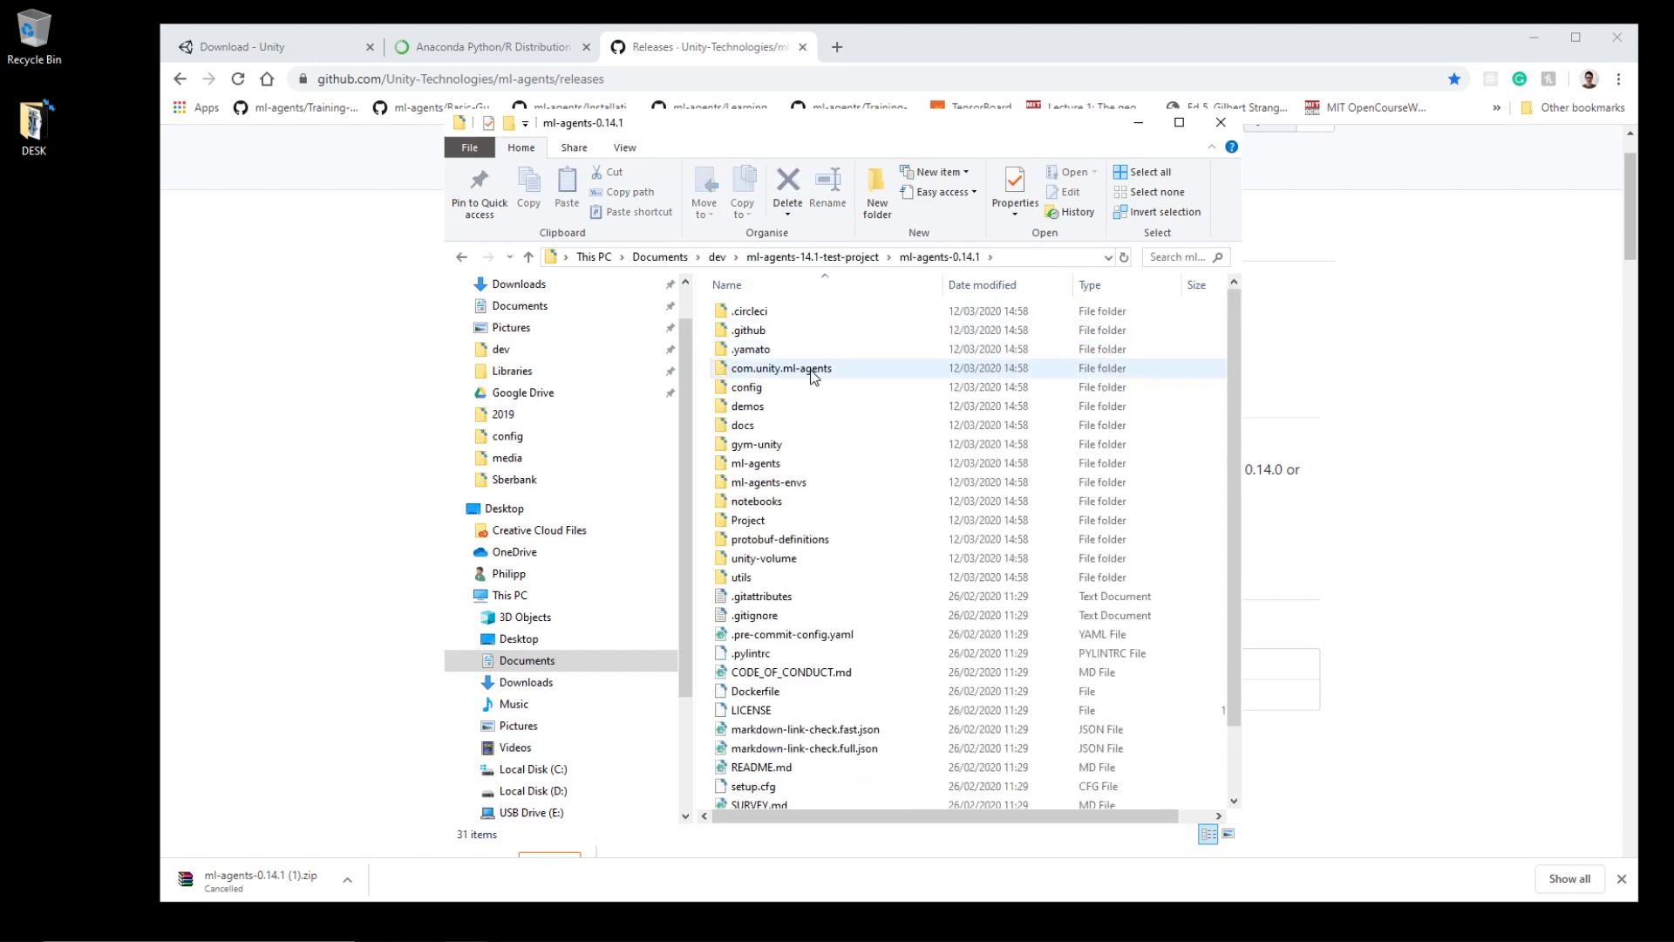
pyautogui.hotkey('alt', 'Left')
pyautogui.click(808, 331)
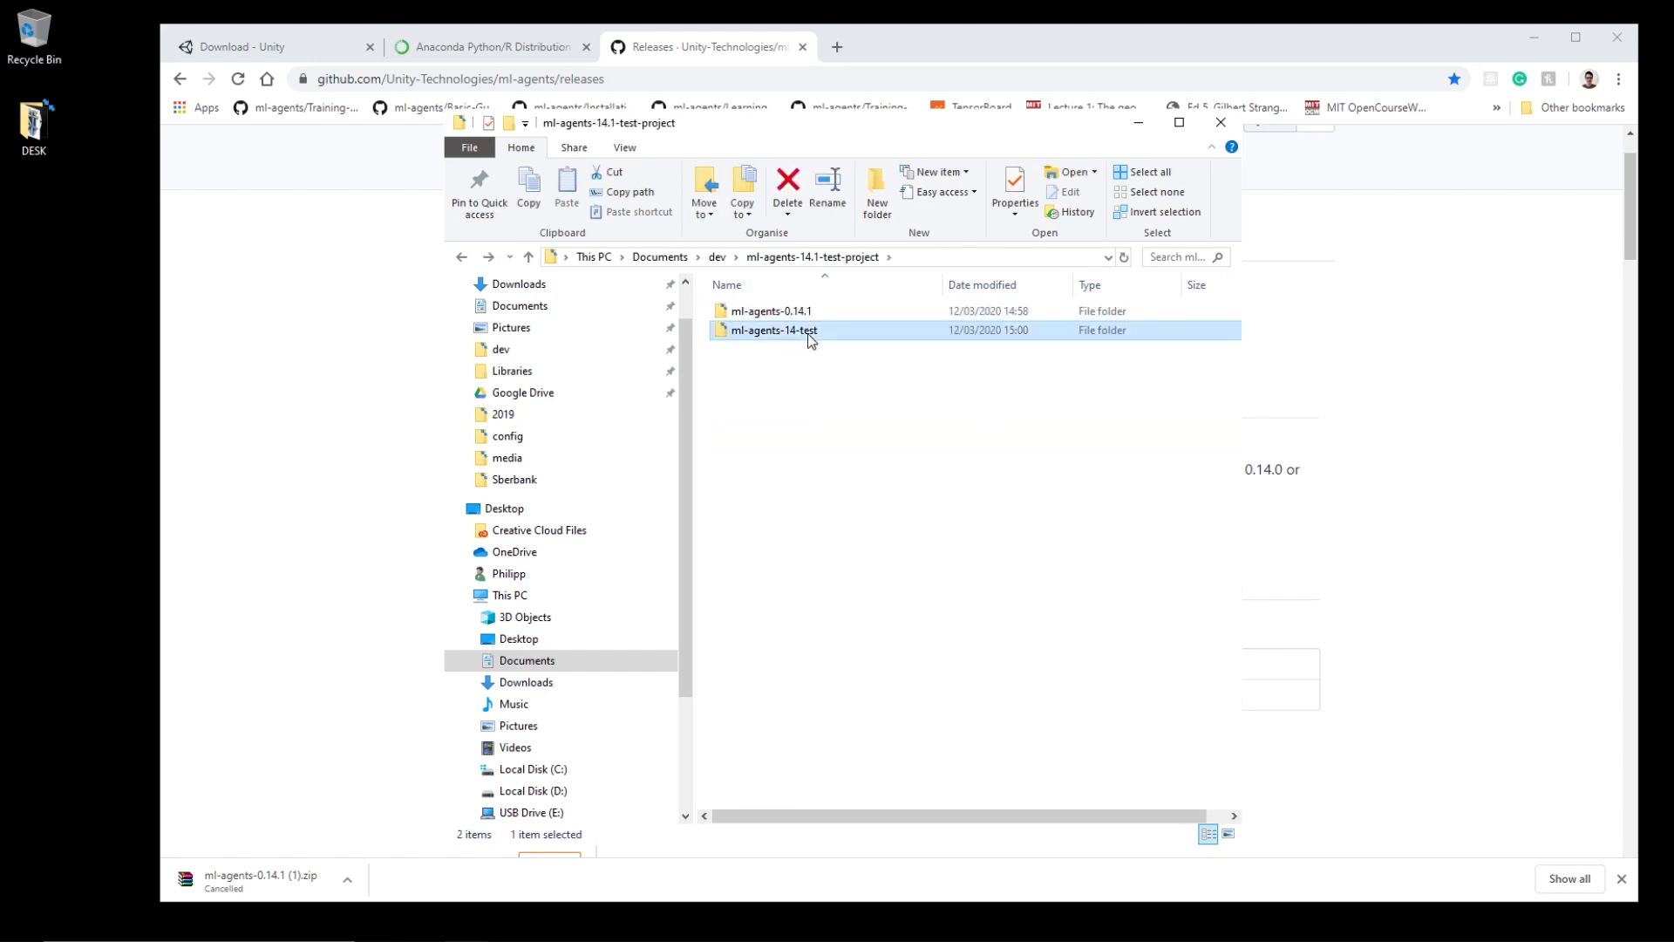
pyautogui.click(818, 386)
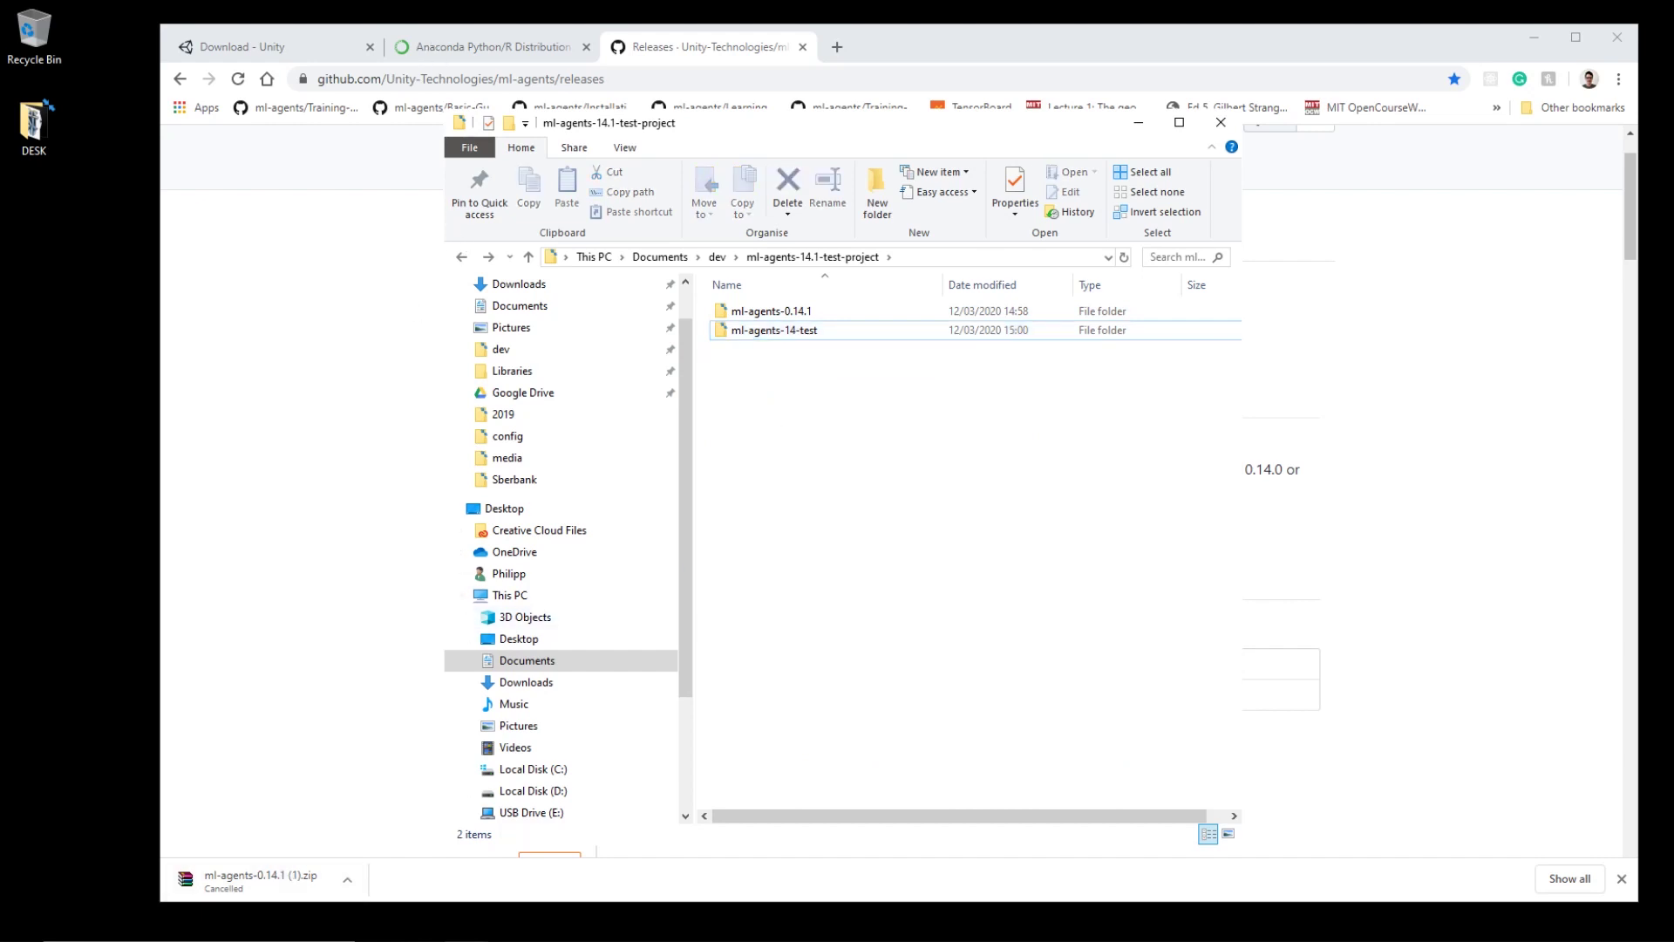
# Launch Anaconda Prompt from the Start search and arrange it beside File Explorer.
pyautogui.press('super')
pyautogui.write('anac')
pyautogui.press('Return')
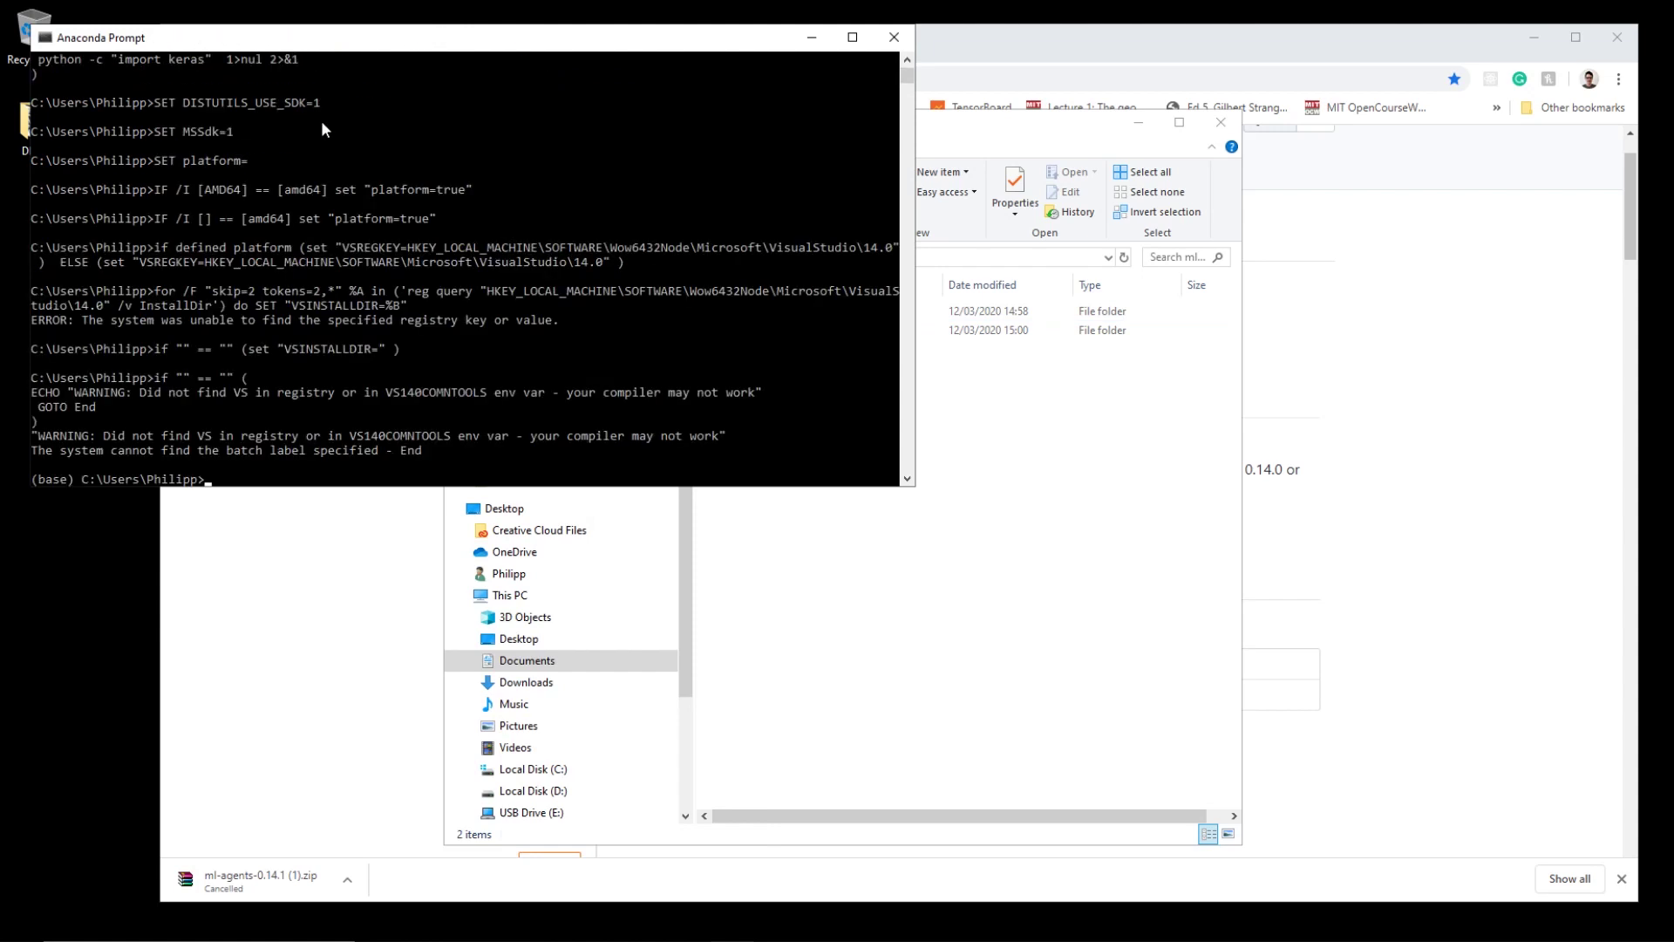
pyautogui.scroll(-1, 373, 138)
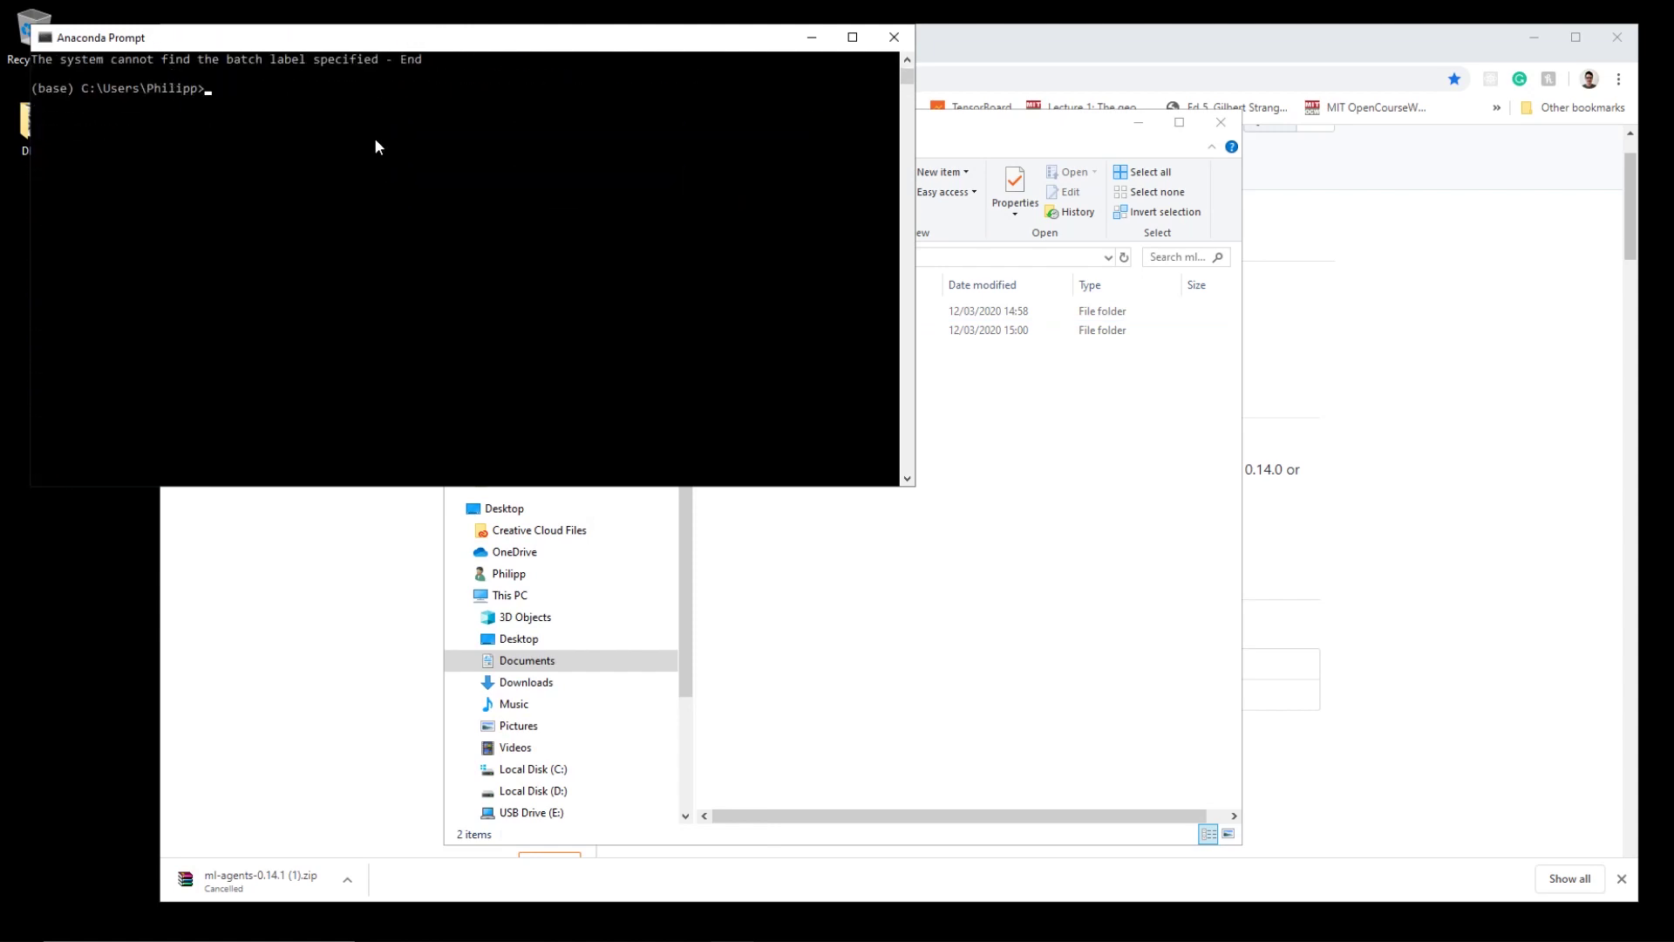
pyautogui.moveTo(368, 42); pyautogui.dragTo(387, 346)
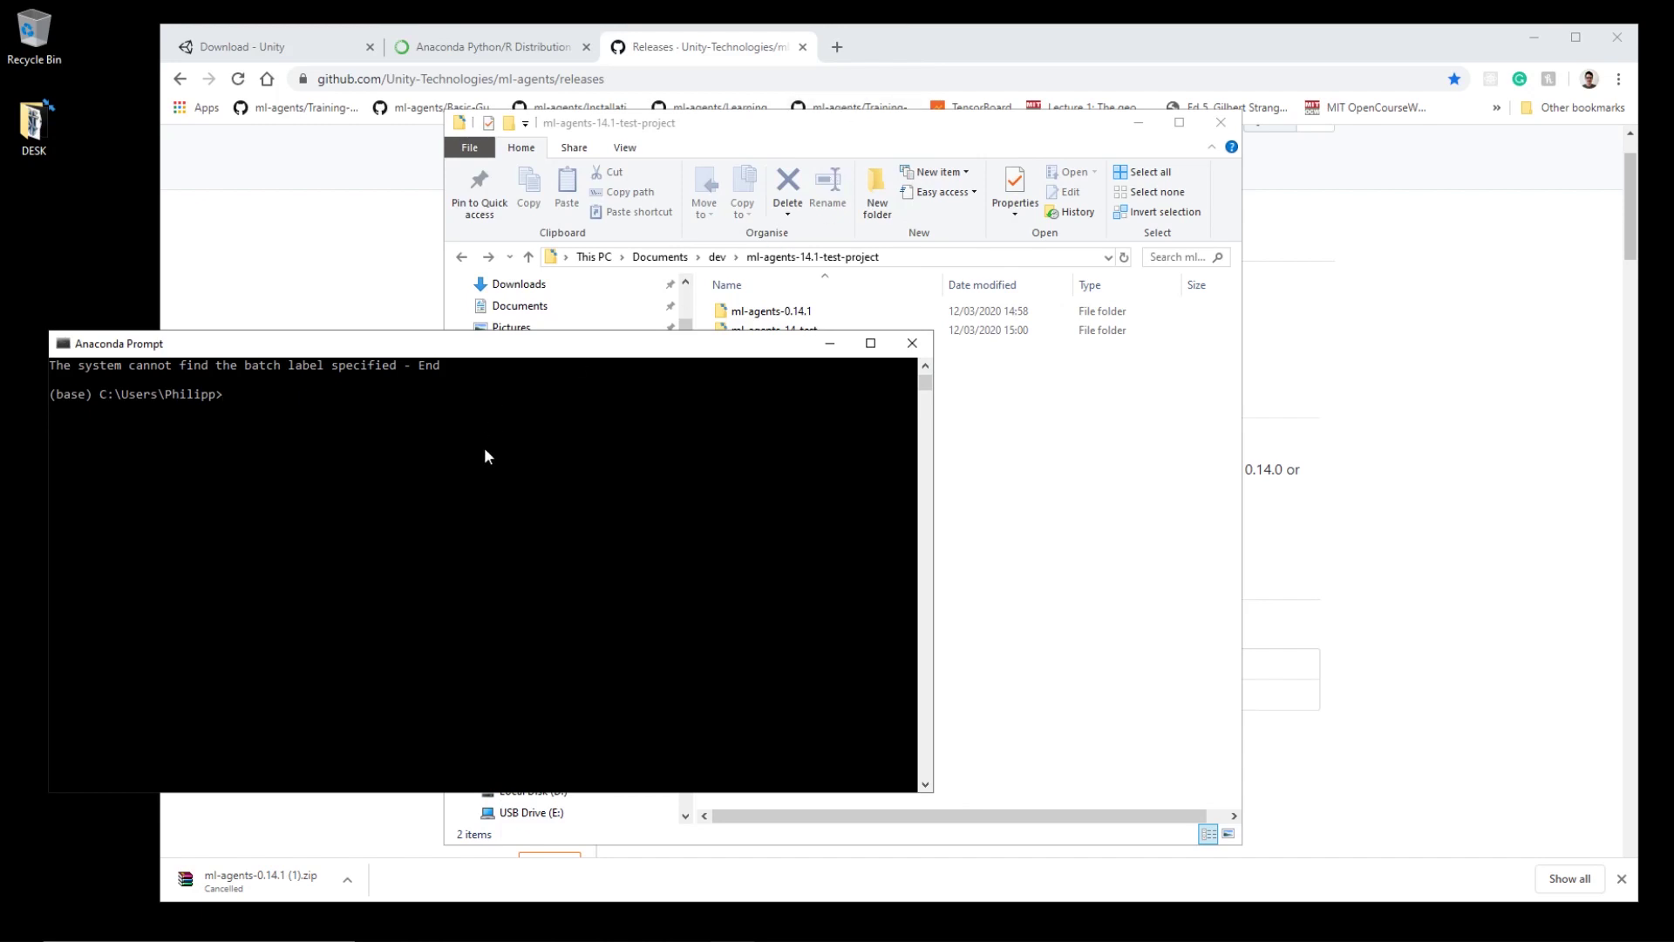
pyautogui.moveTo(887, 139); pyautogui.dragTo(1349, 153)
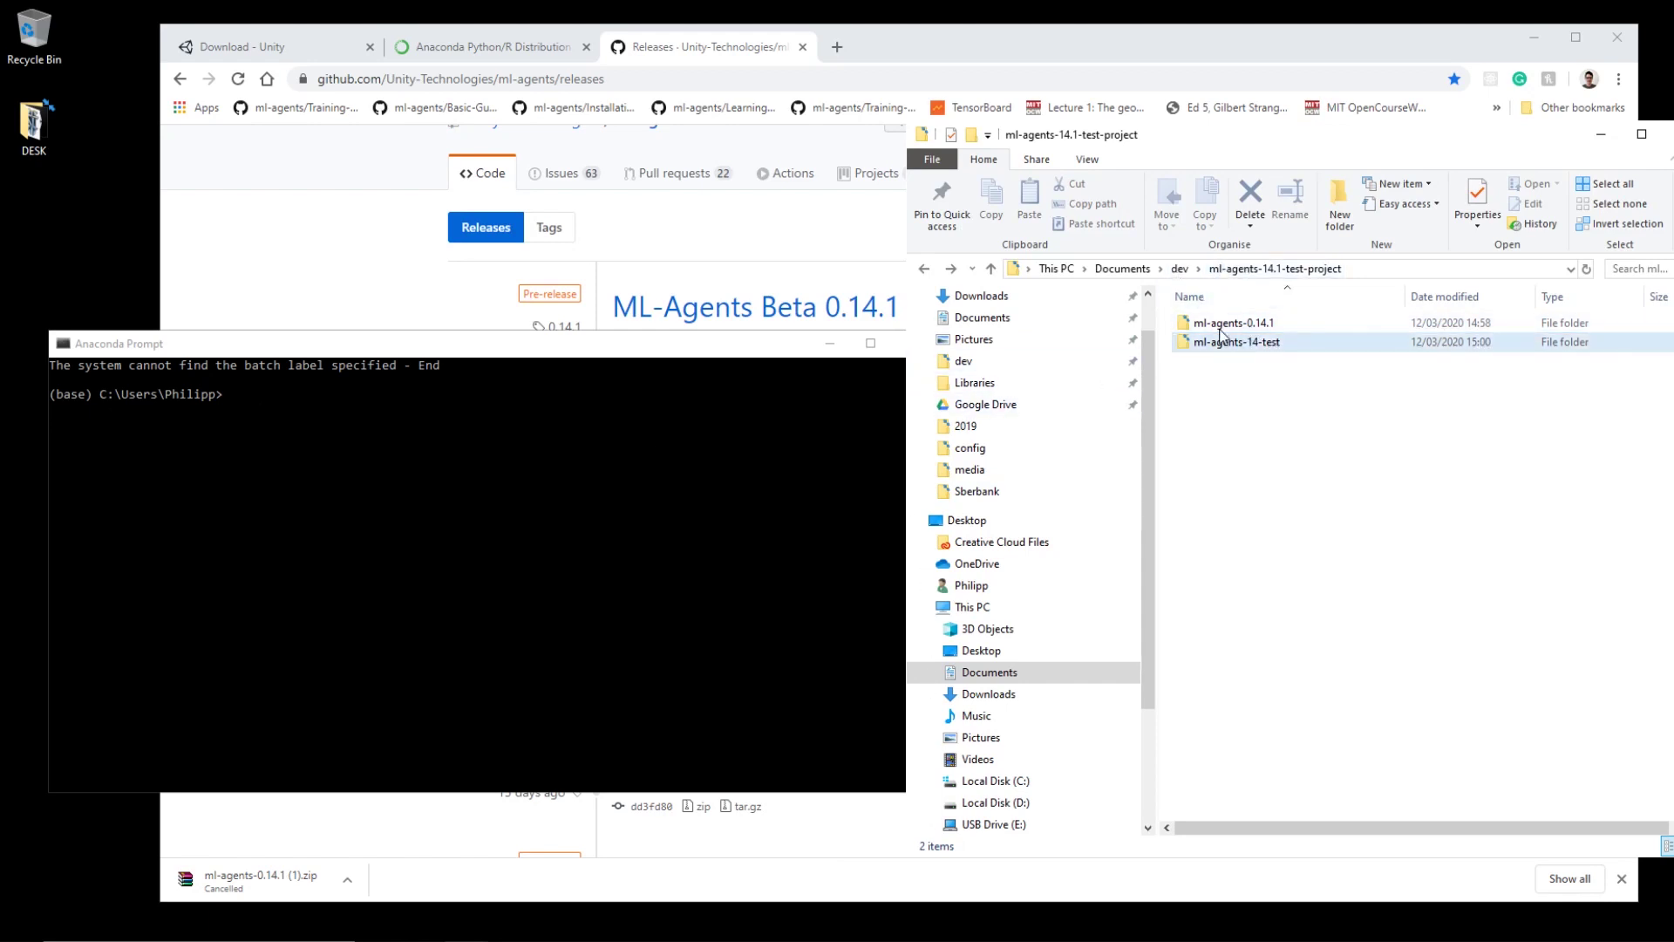
# Copy the ml-agents-0.14.1 folder path from Explorer and cd into it at the prompt.
pyautogui.doubleClick(1265, 324)
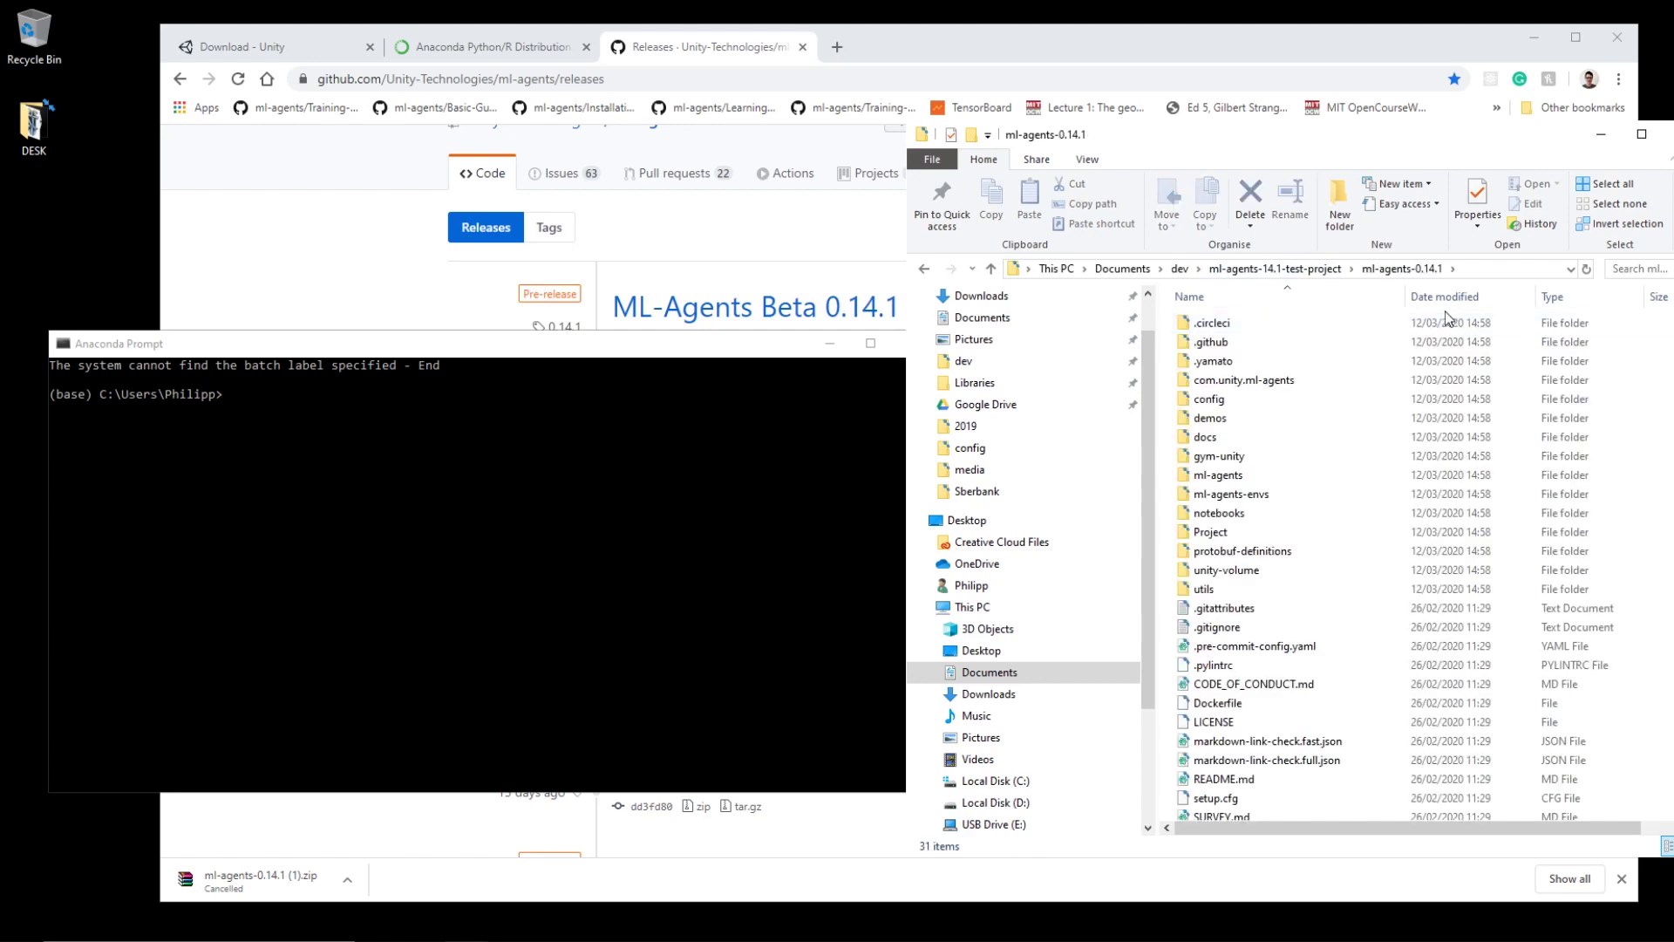
pyautogui.click(1483, 271)
pyautogui.hotkey('ctrl', 'c')
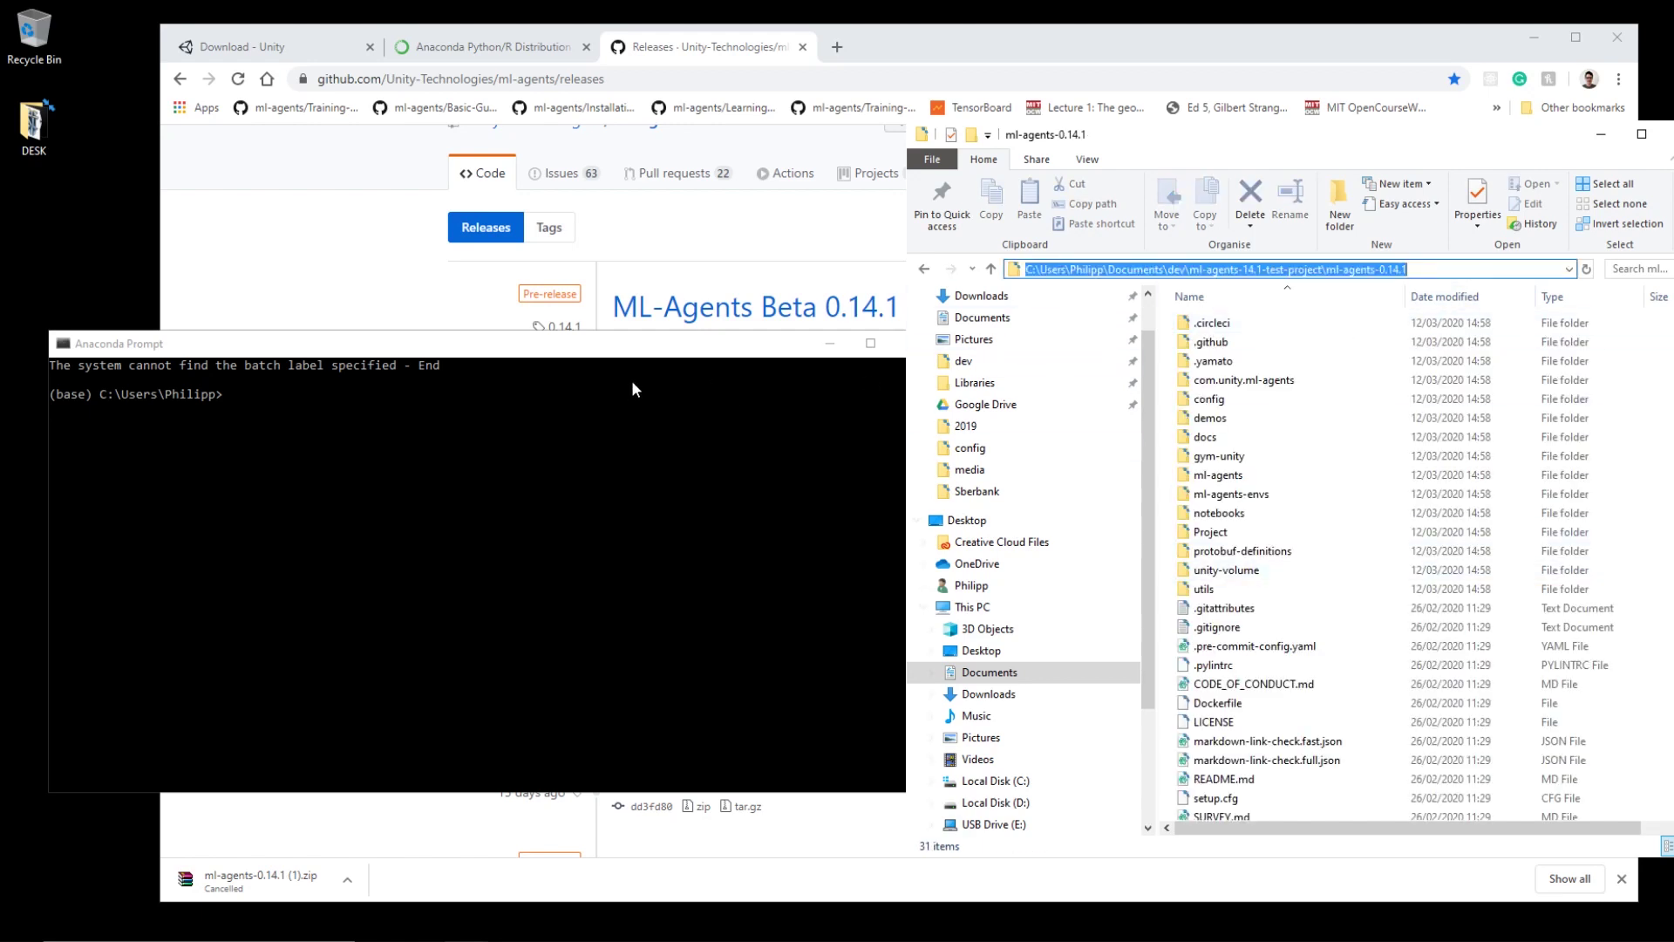
pyautogui.click(453, 517)
pyautogui.write('cd')
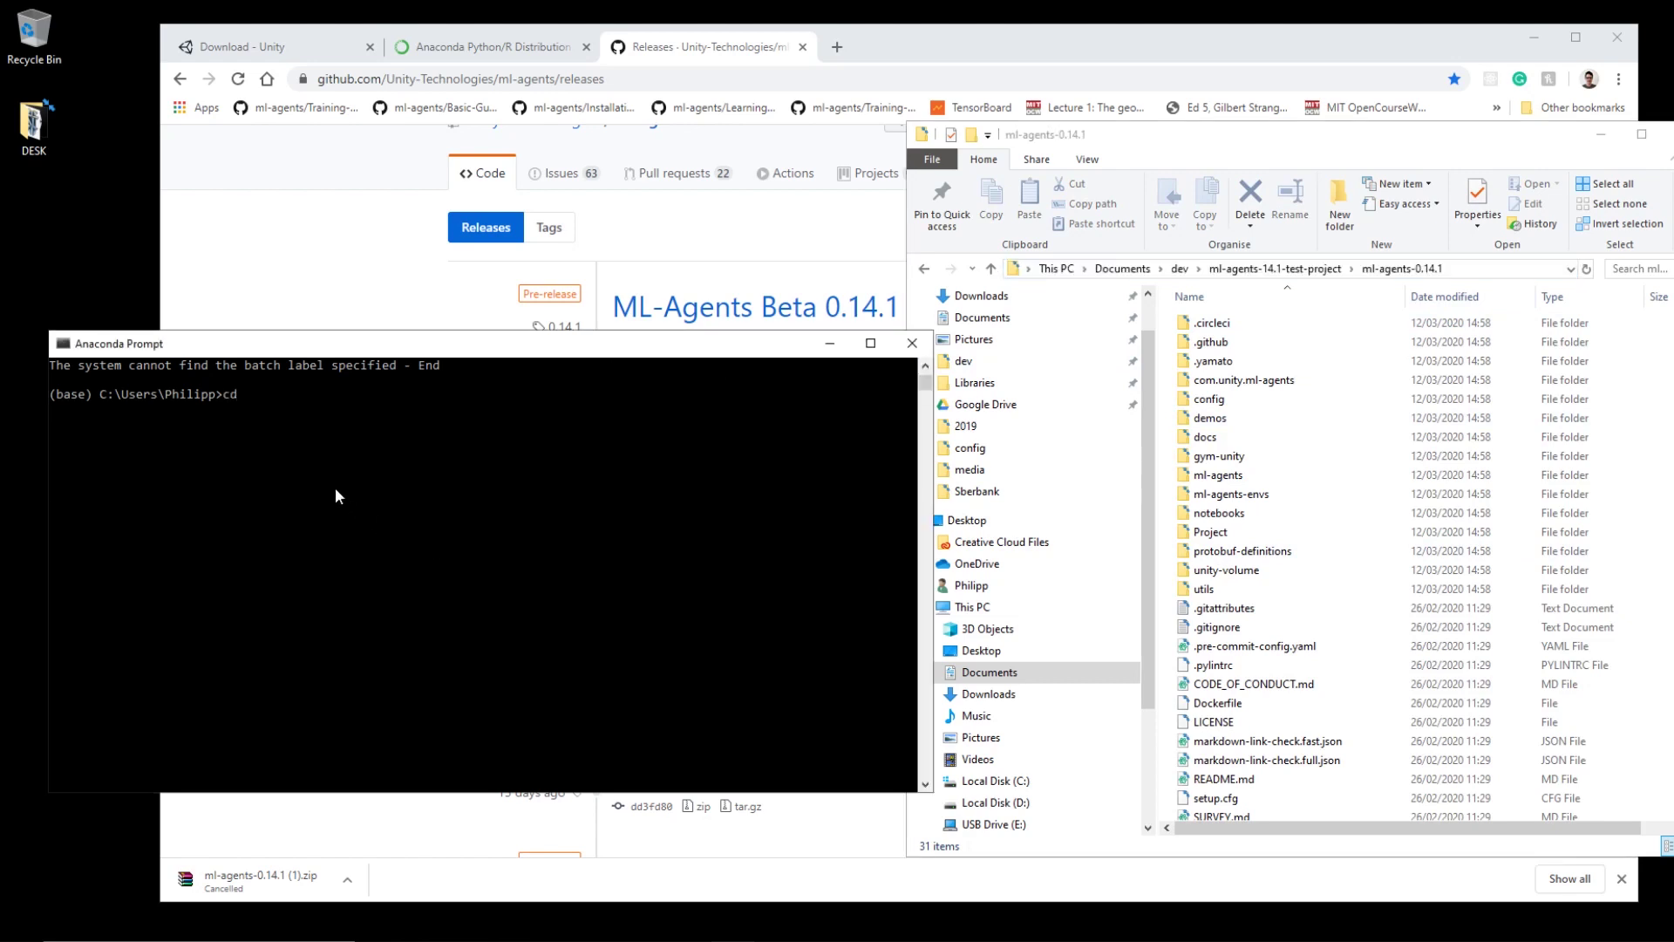
pyautogui.hotkey('ctrl', 'v')
pyautogui.press('Return')
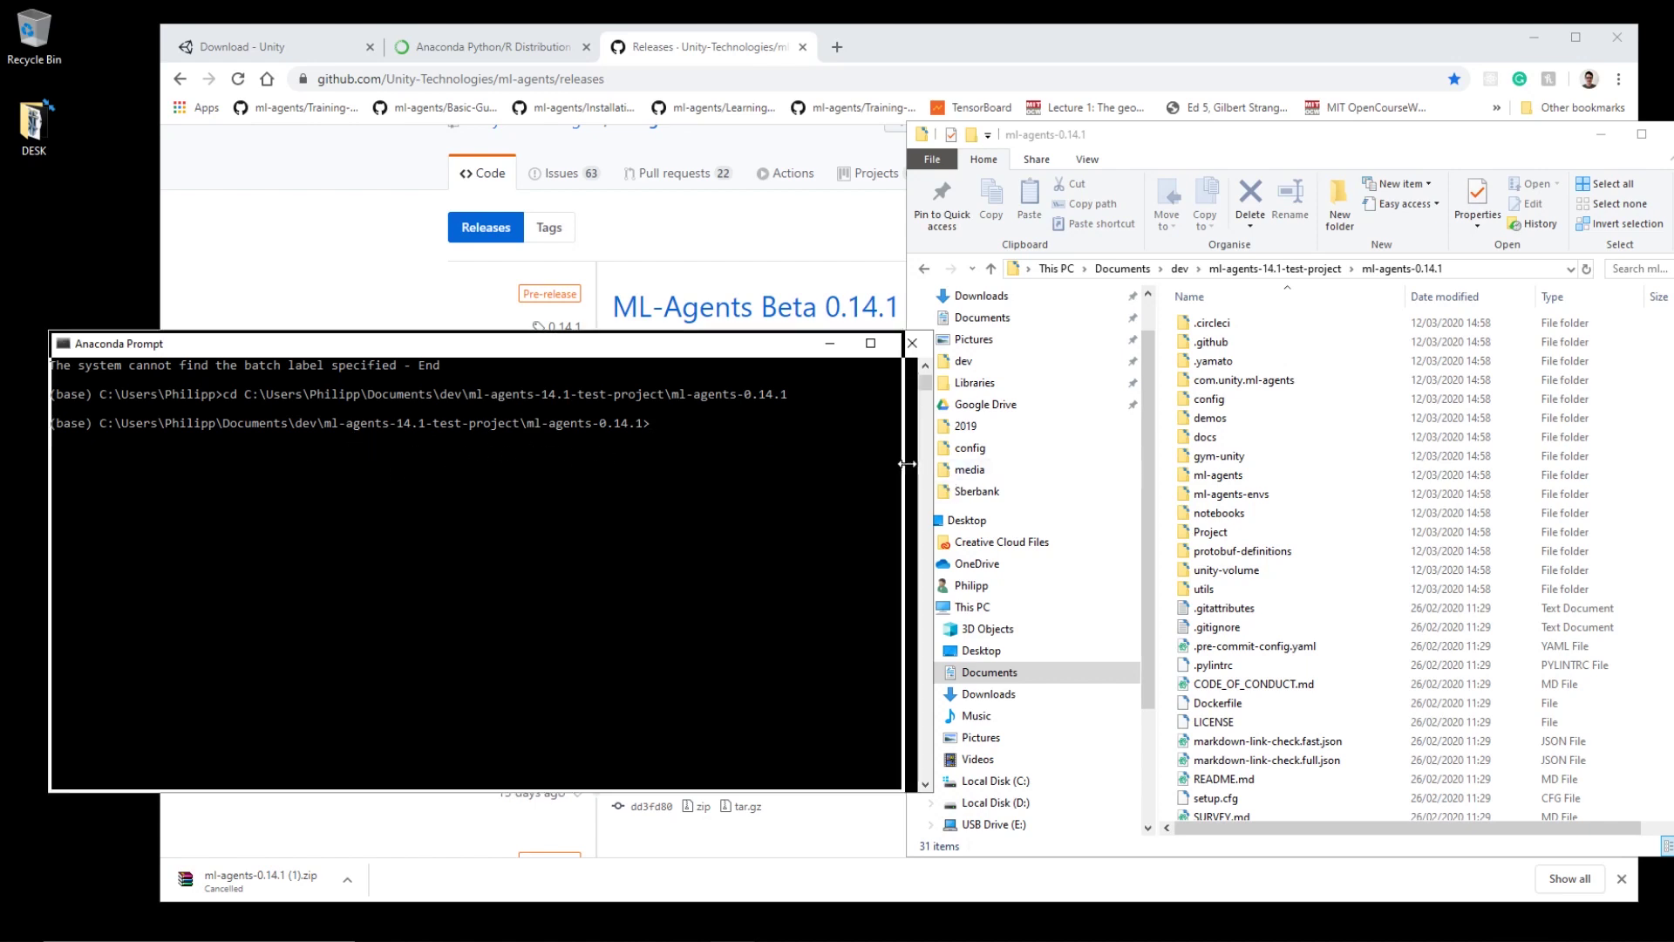
pyautogui.moveTo(907, 464); pyautogui.dragTo(857, 466)
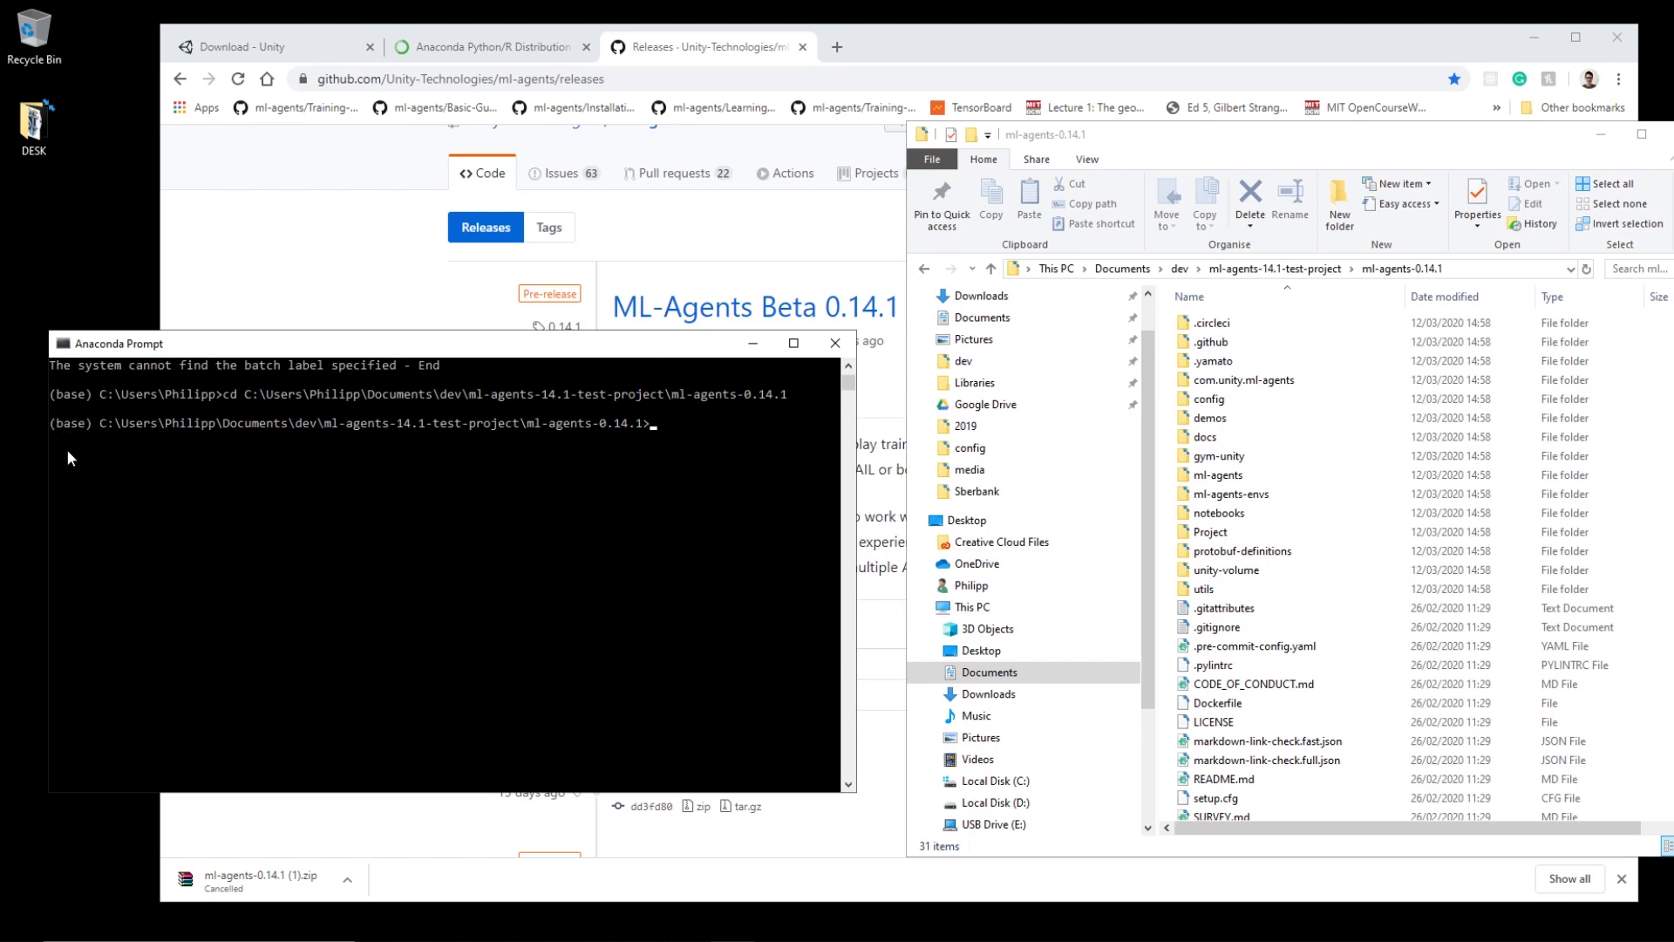
# Bring the Notepad setup-command notes forward and place them beside the console.
pyautogui.moveTo(576, 935)
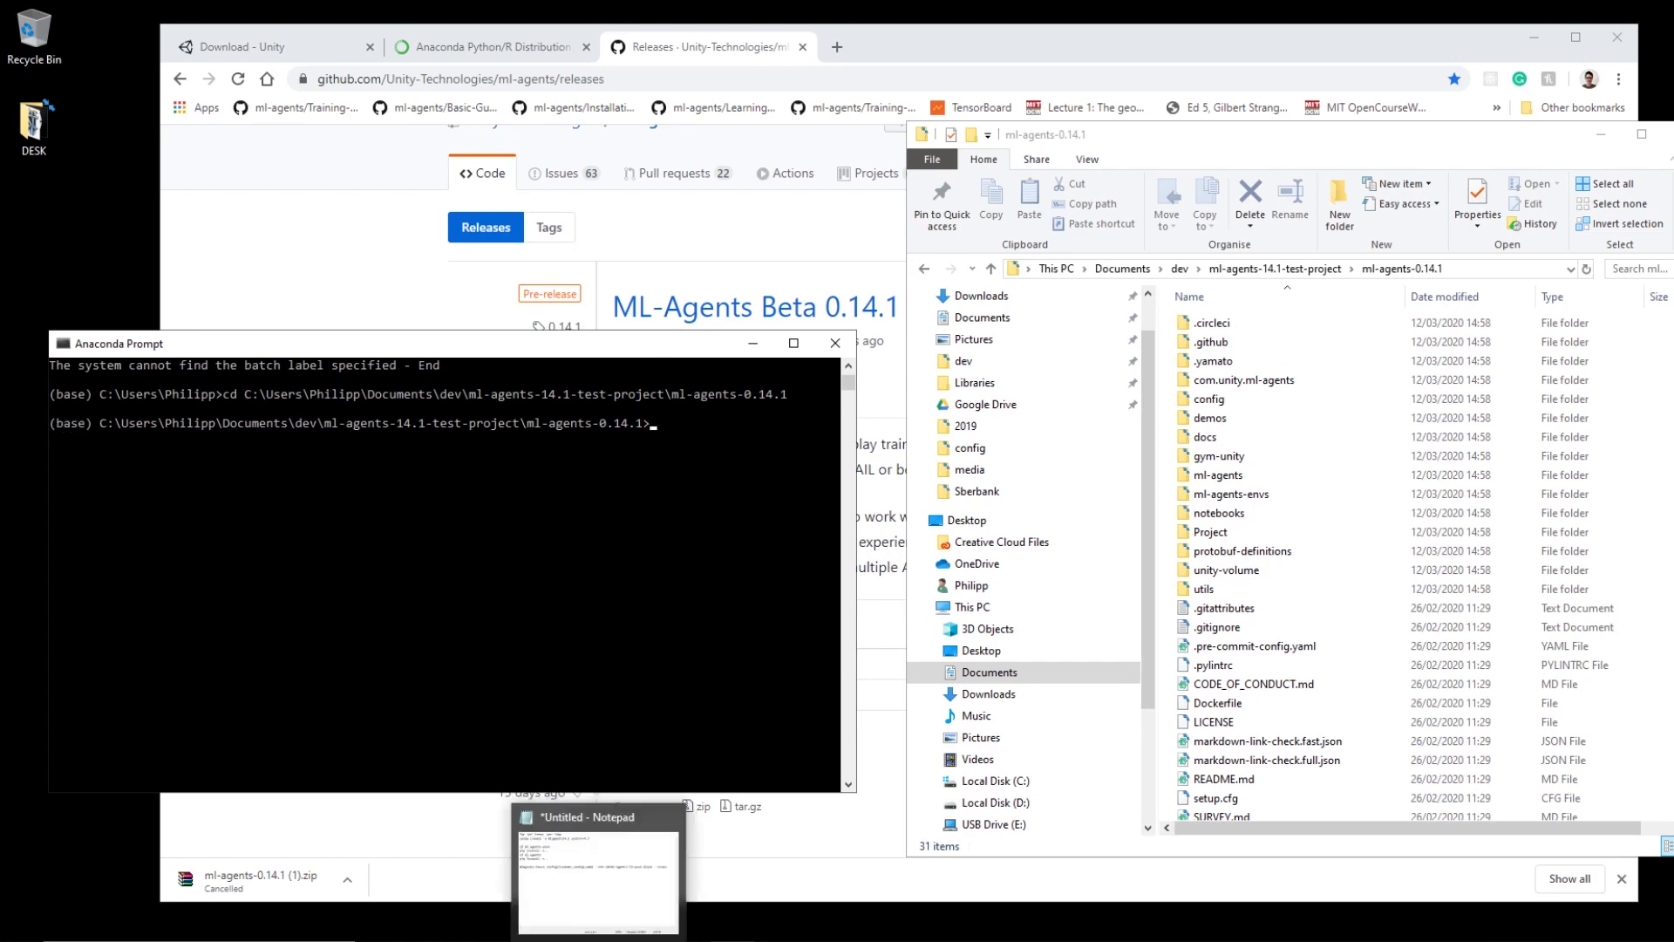
pyautogui.click(586, 912)
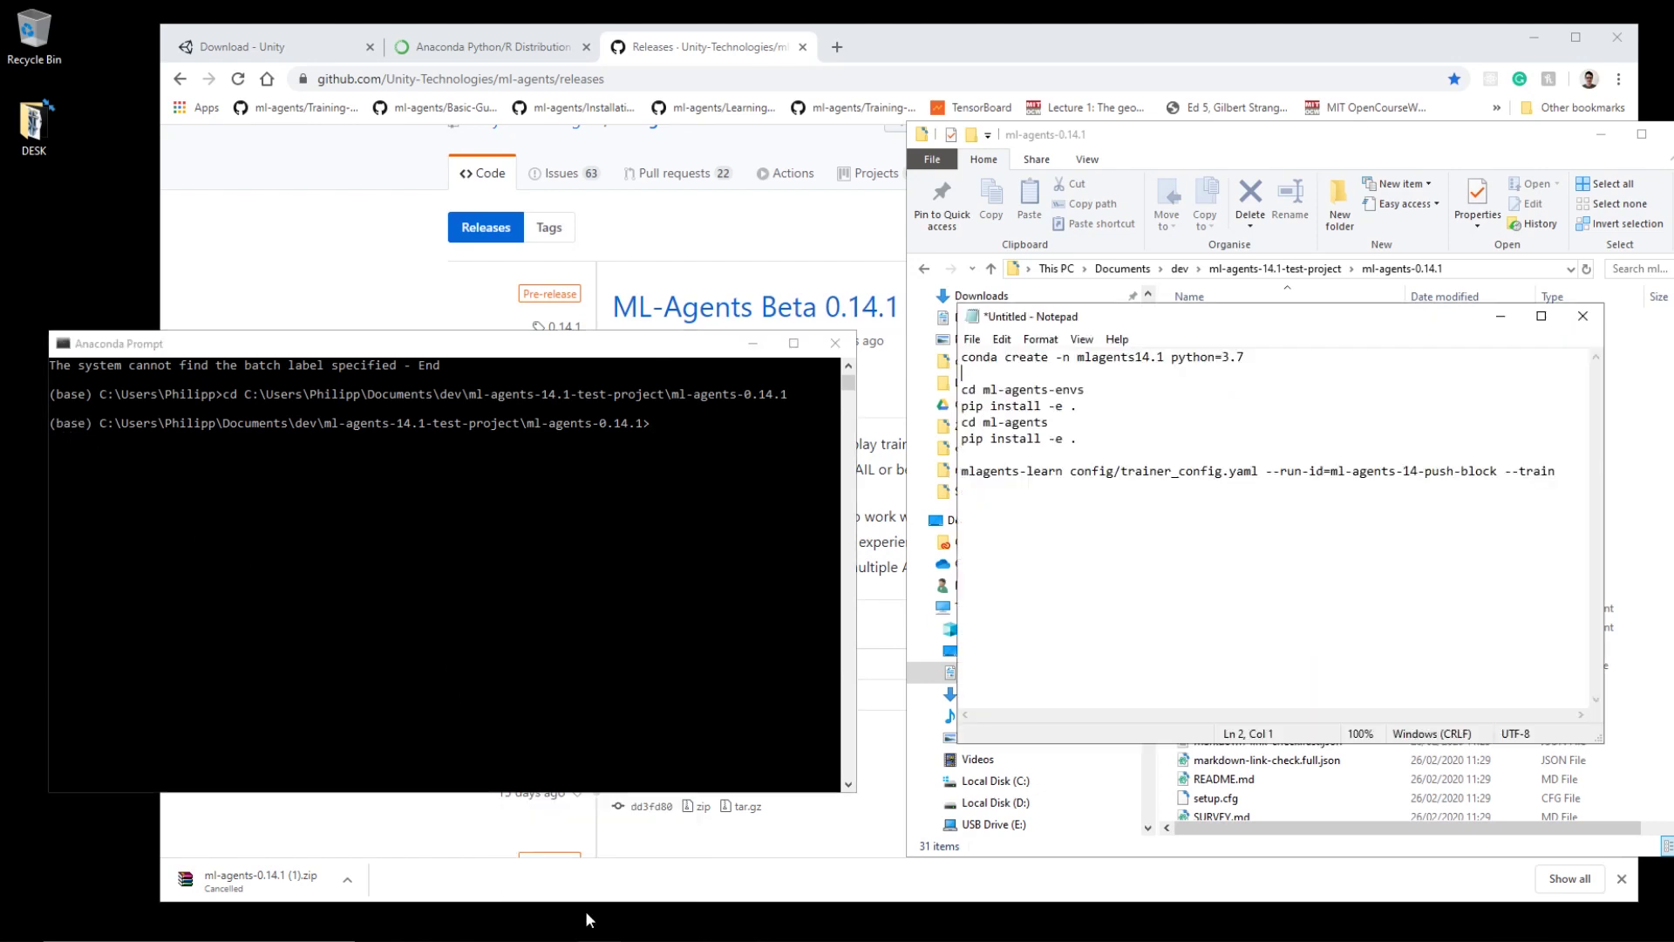
pyautogui.moveTo(1081, 322); pyautogui.dragTo(997, 349)
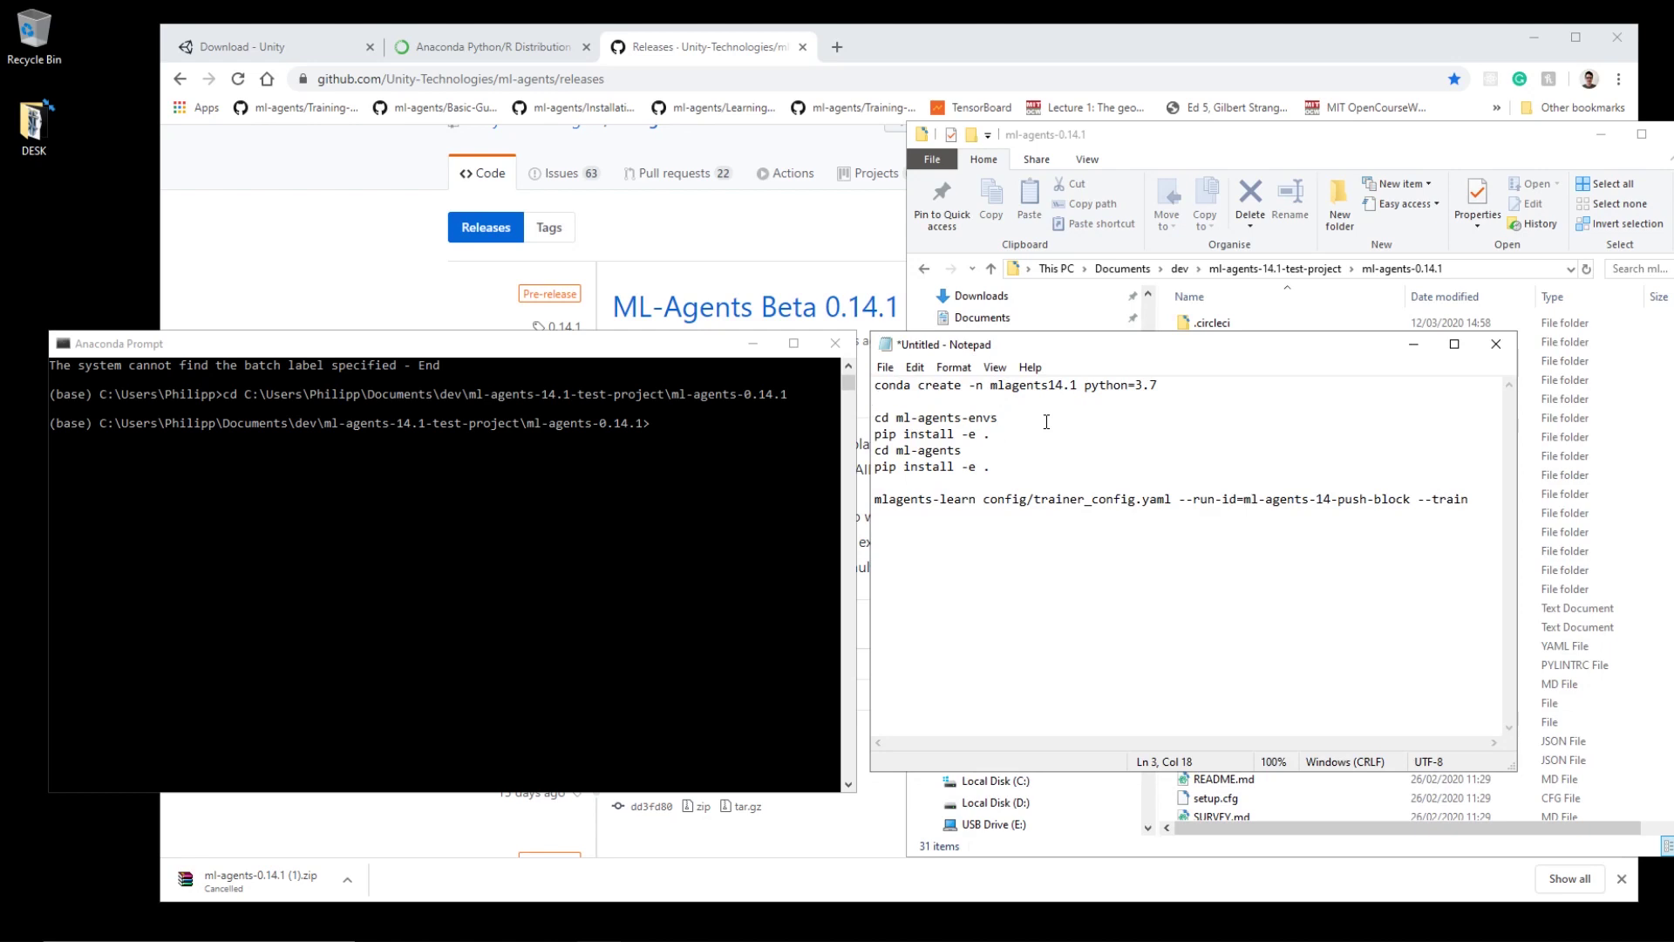
pyautogui.hotkey('alt', 'Tab')
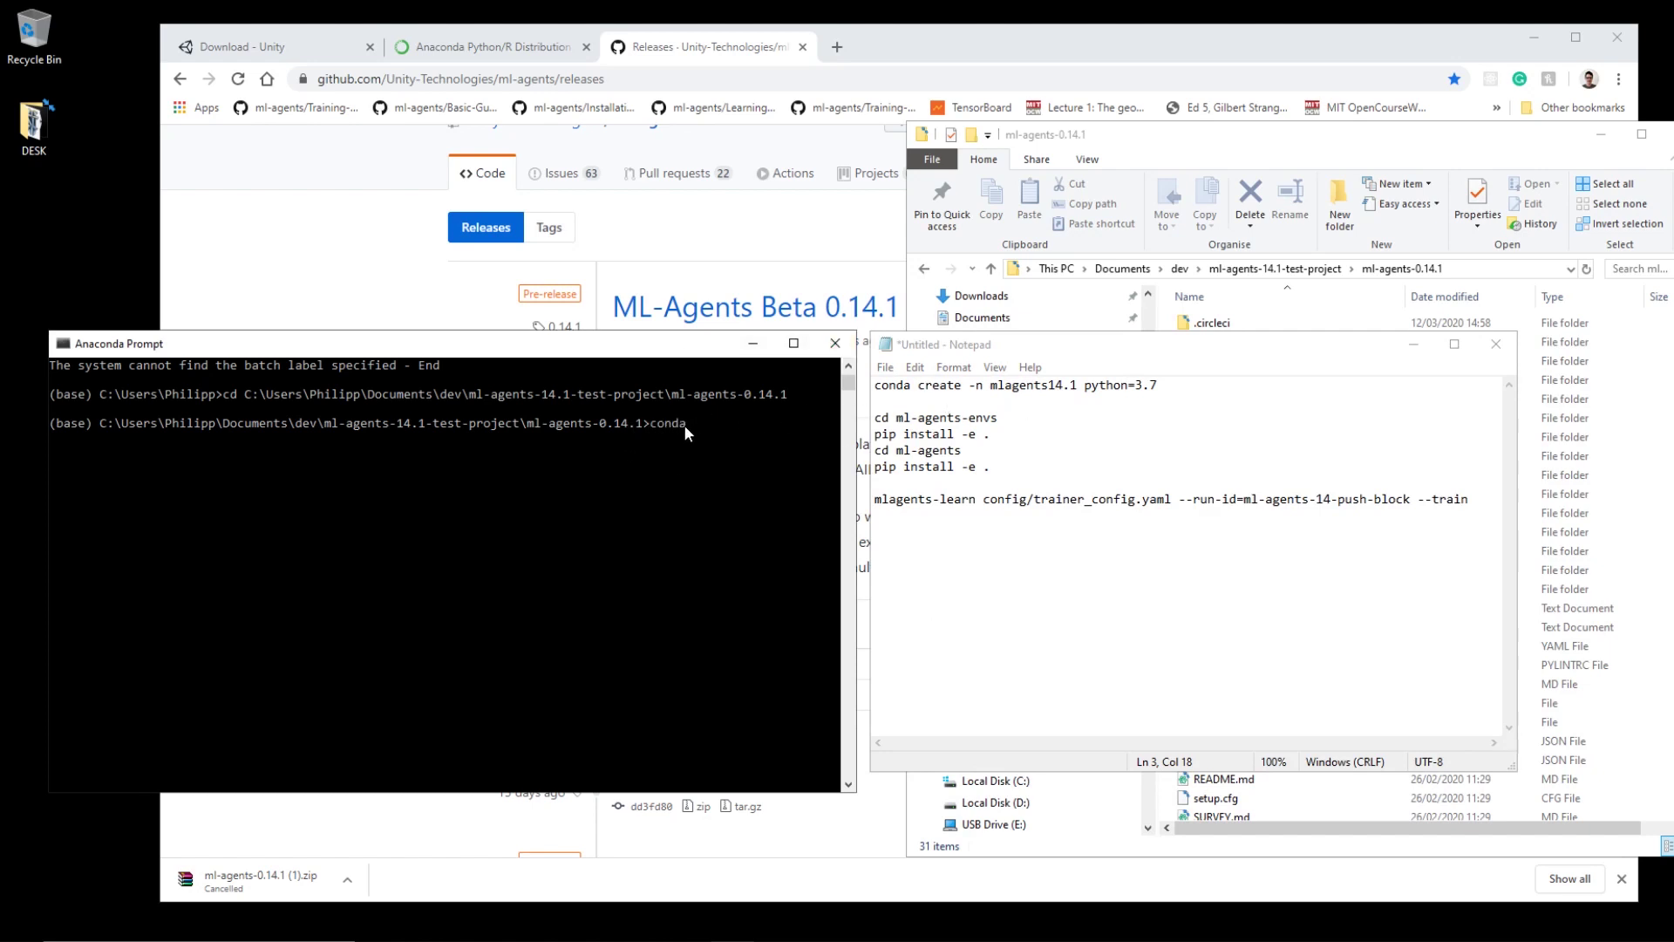
# Enter conda create -n mlagents0.14.1 python=3.7 at the prompt.
pyautogui.write('conda create -n mlagents')
pyautogui.write('14')
pyautogui.press('BackSpace')
pyautogui.press('BackSpace')
pyautogui.write('0.14.1 python')
pyautogui.moveTo(1050, 356); pyautogui.dragTo(1204, 356)
pyautogui.moveTo(857, 450); pyautogui.dragTo(1016, 450)
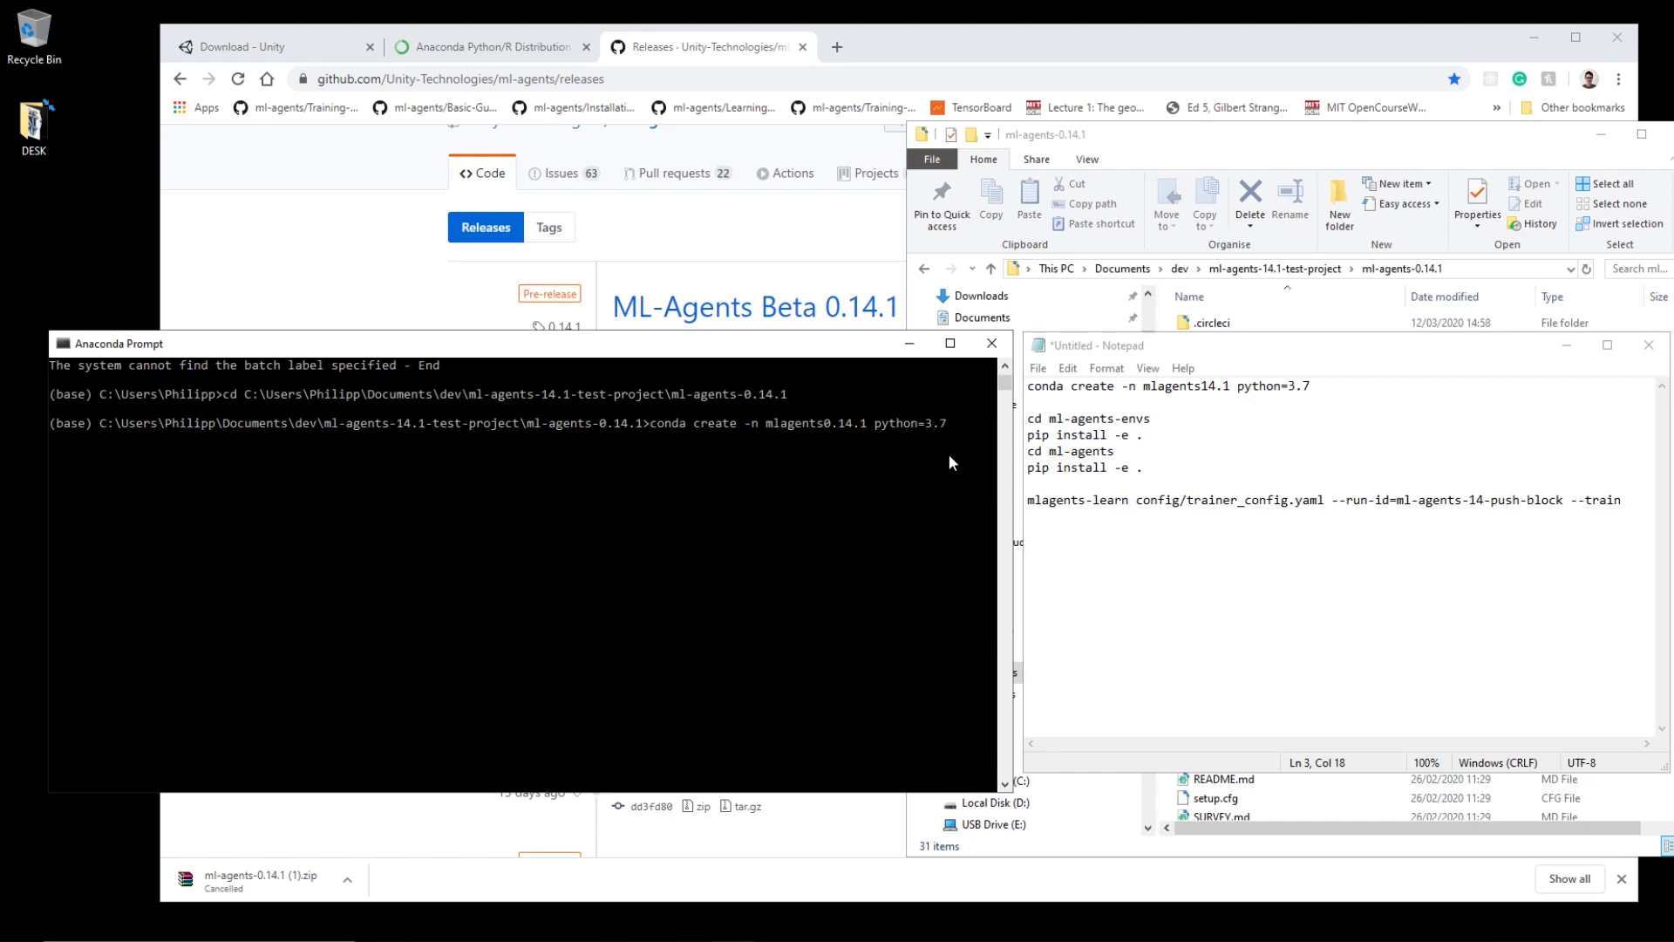
# Run conda create and confirm with y to build the mlagents0.14.1 Python 3.7 environment.
pyautogui.press('Return')
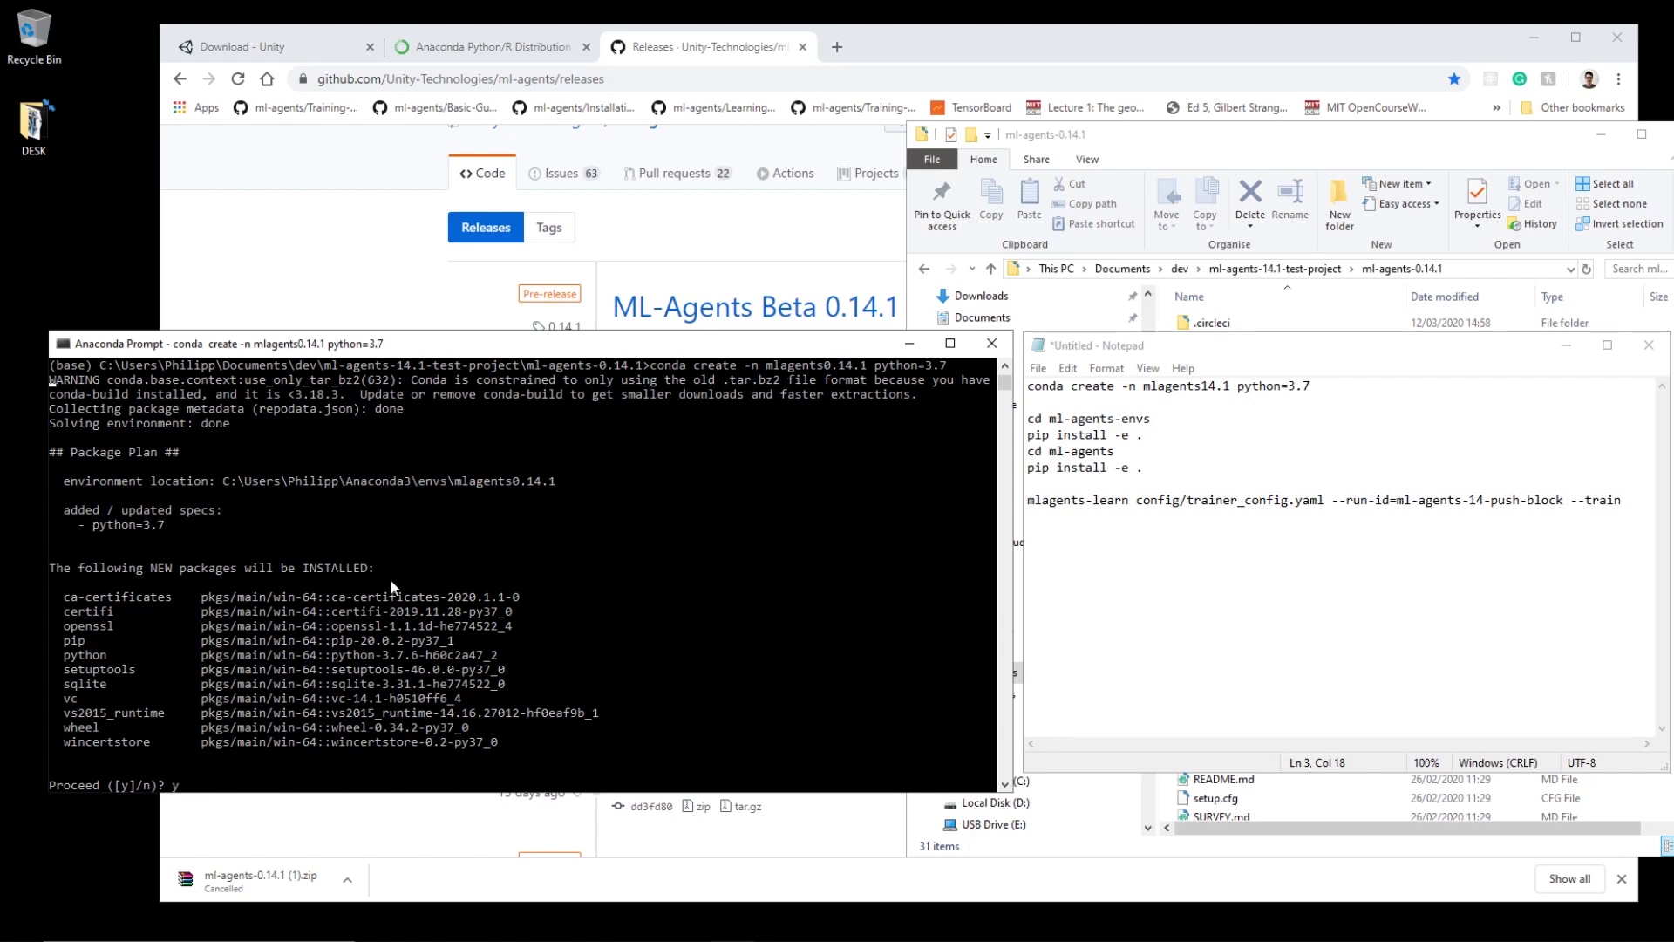
pyautogui.press('Return')
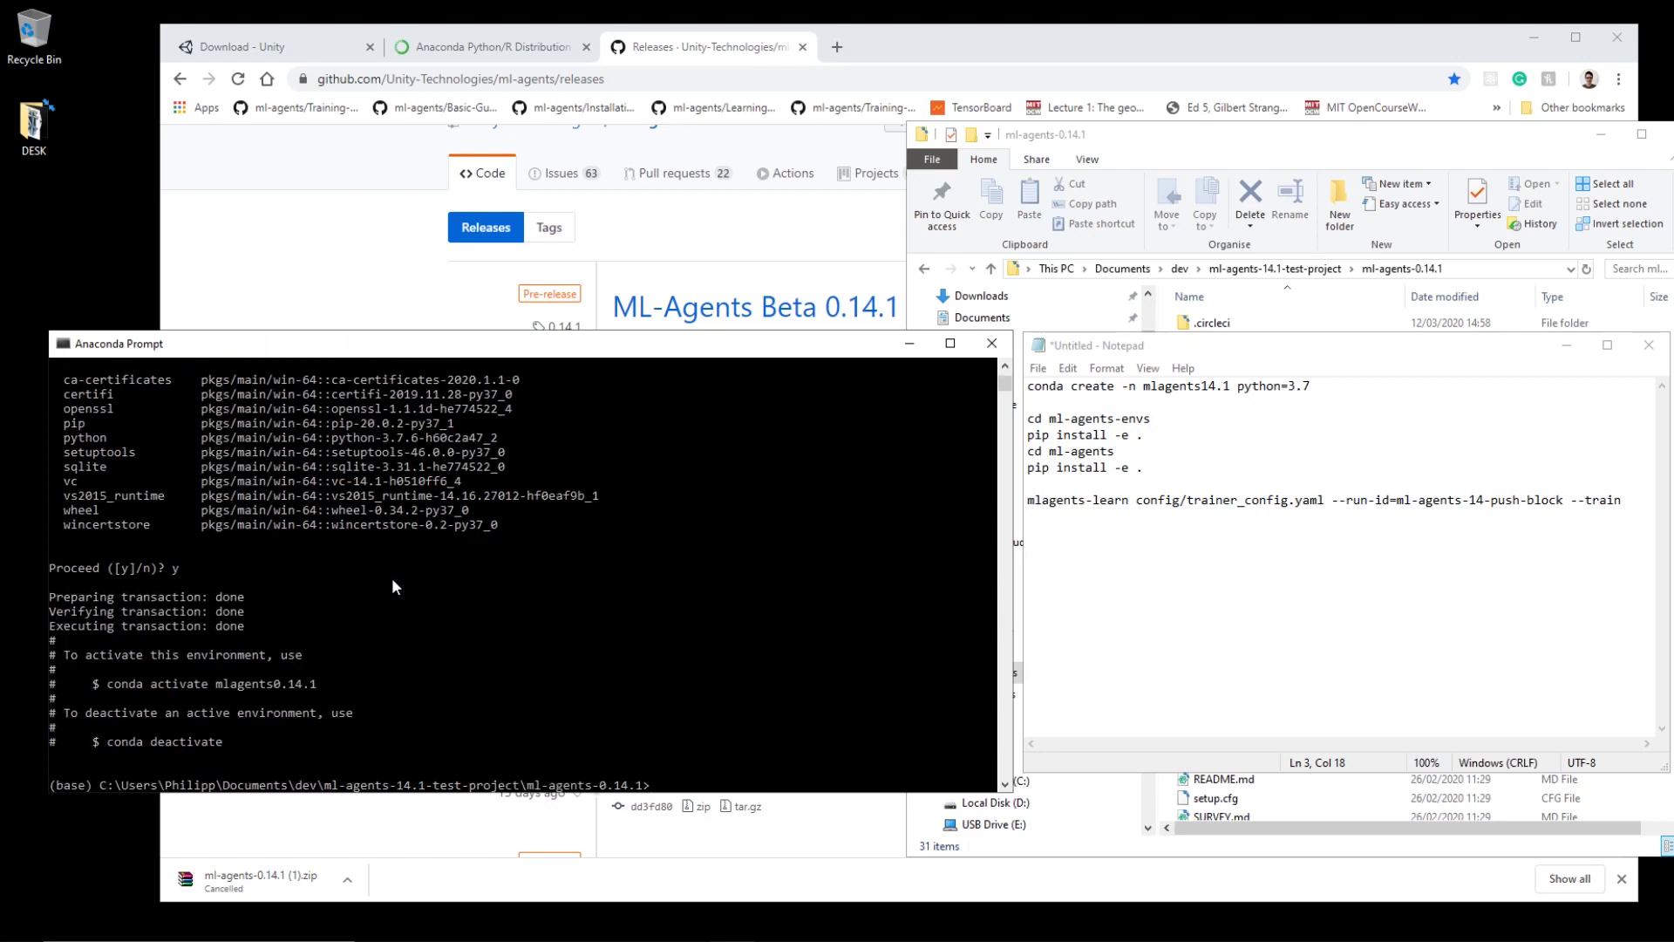
pyautogui.scroll(-3, 401, 558)
pyautogui.scroll(-2, 450, 563)
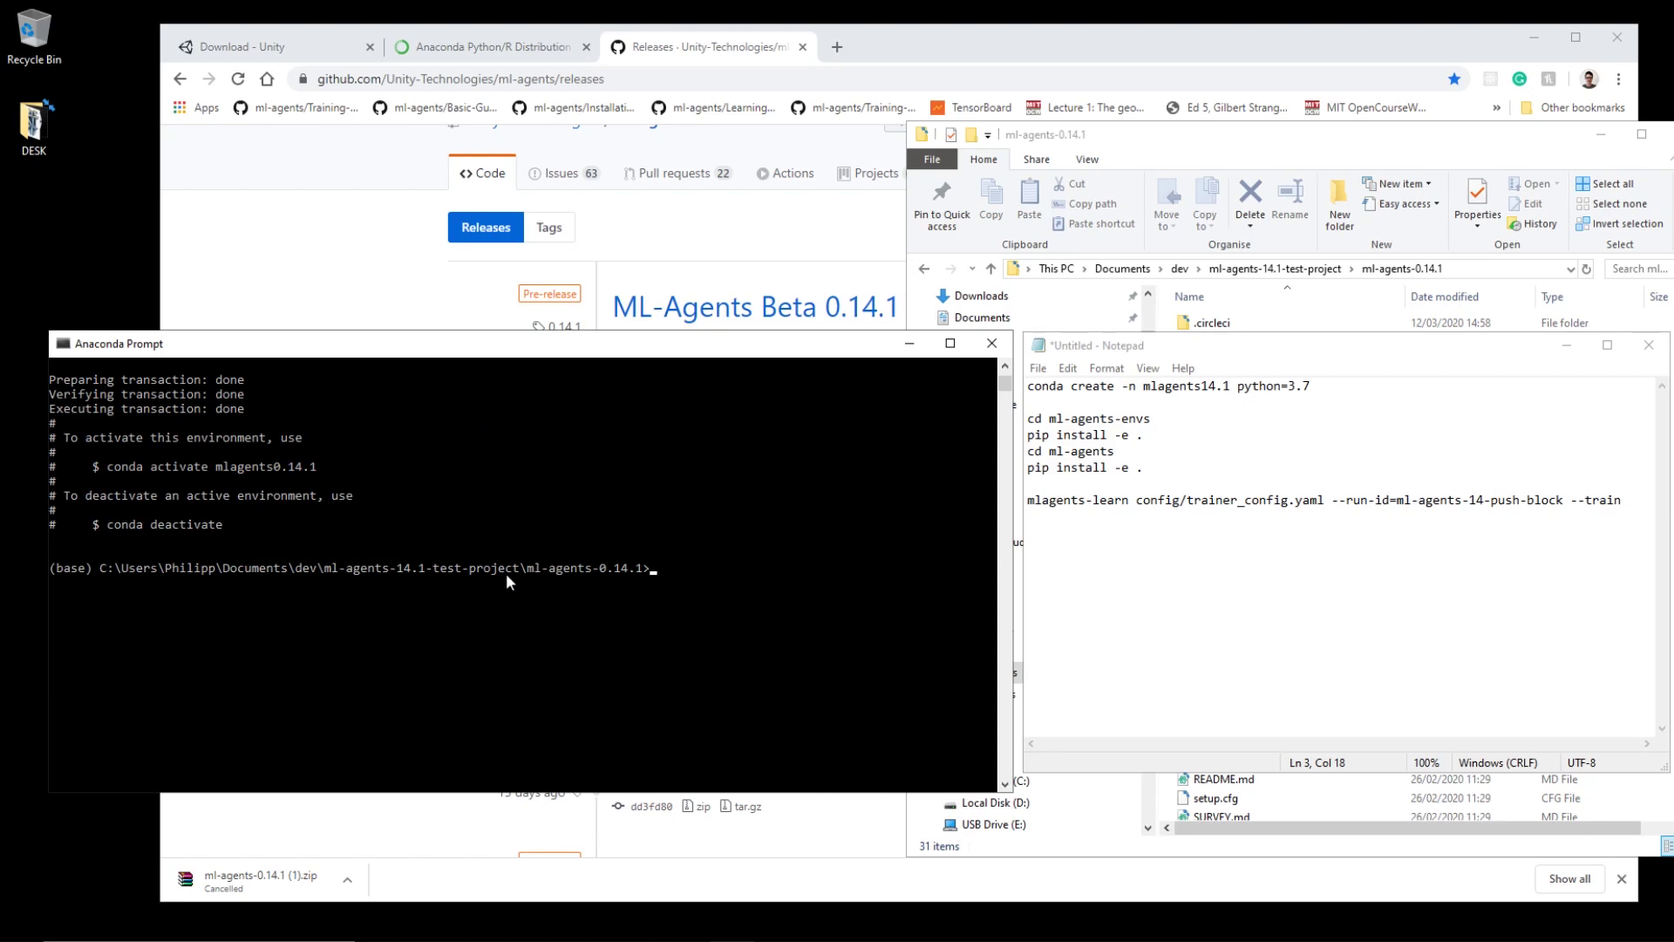
pyautogui.scroll(2, 579, 565)
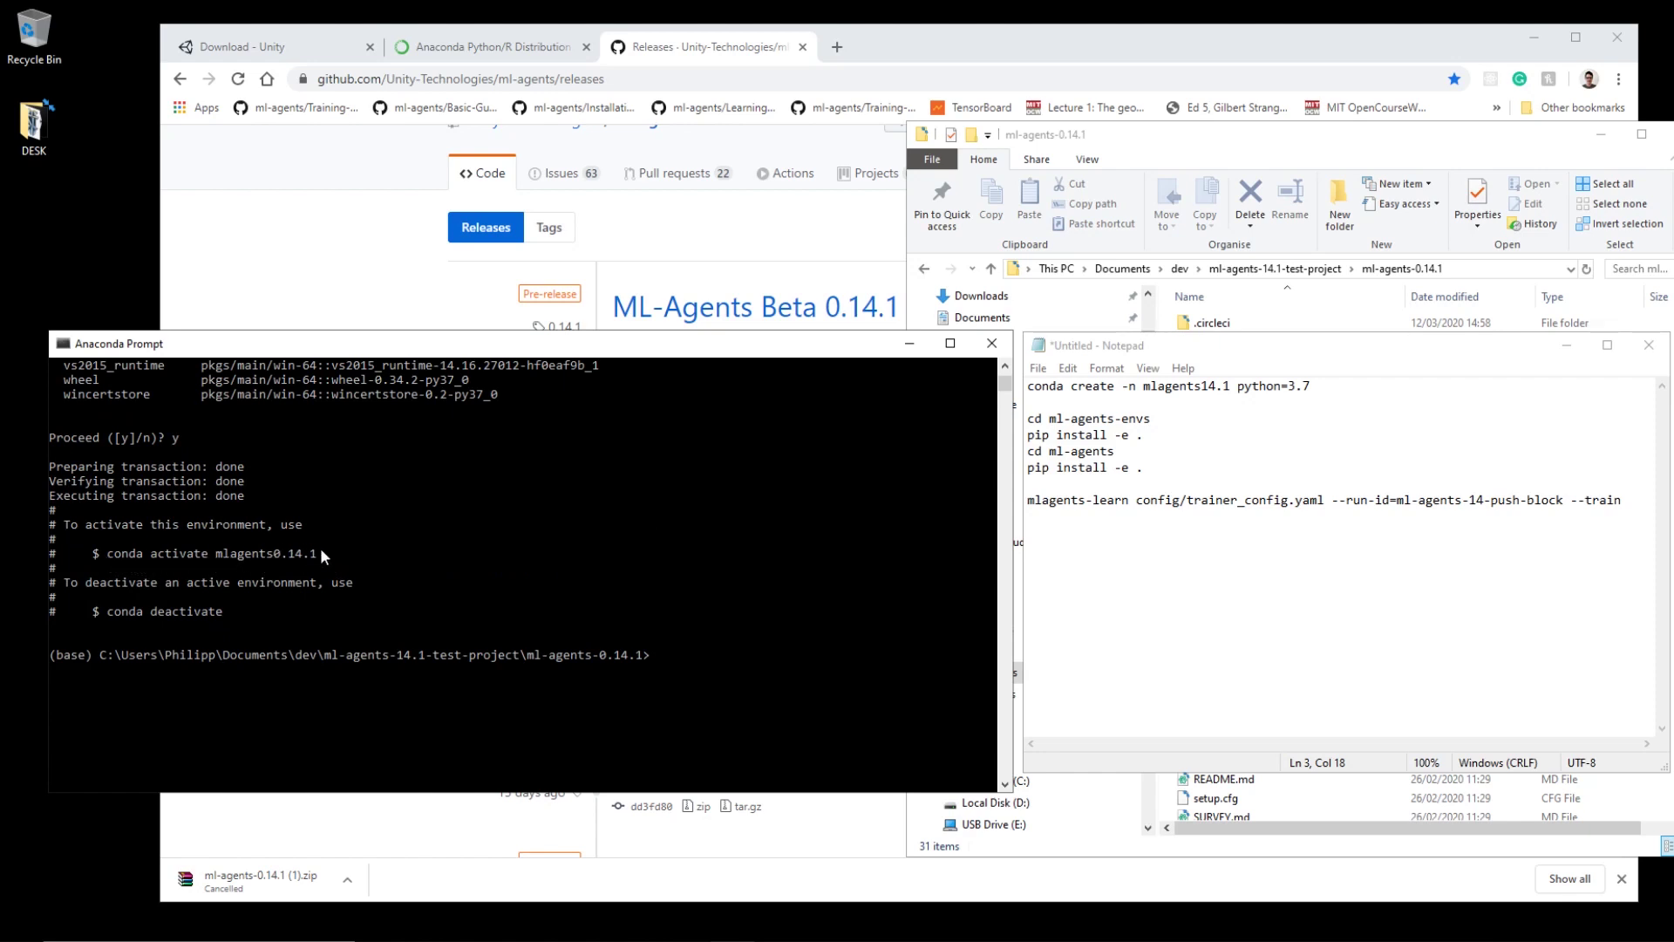
pyautogui.moveTo(322, 551); pyautogui.dragTo(106, 557)
# Copy, paste and run conda activate mlagents0.14.1 to activate the environment.
pyautogui.hotkey('ctrl', 'c')
pyautogui.hotkey('ctrl', 'v')
pyautogui.press('Return')
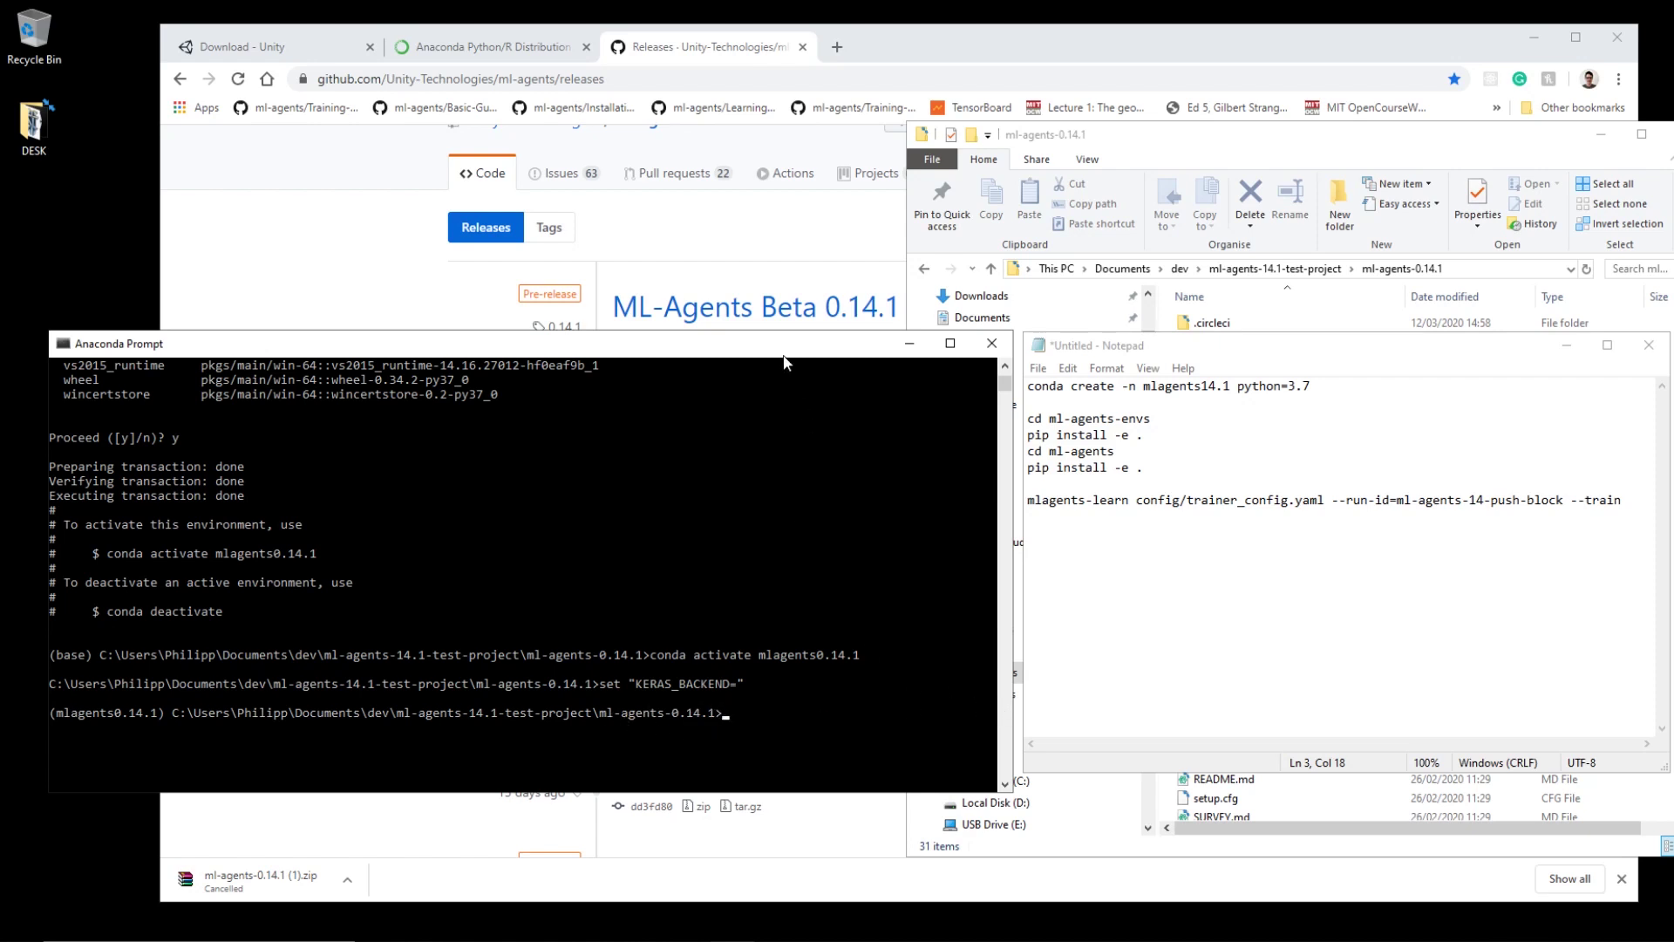
# Bring the ml-agents-0.14.1 folder forward and select ml-agents and ml-agents-envs.
pyautogui.moveTo(1261, 134); pyautogui.dragTo(1245, 121)
pyautogui.click(1216, 482)
pyautogui.keyDown('ctrl'); pyautogui.click(1204, 462); pyautogui.keyUp('ctrl')
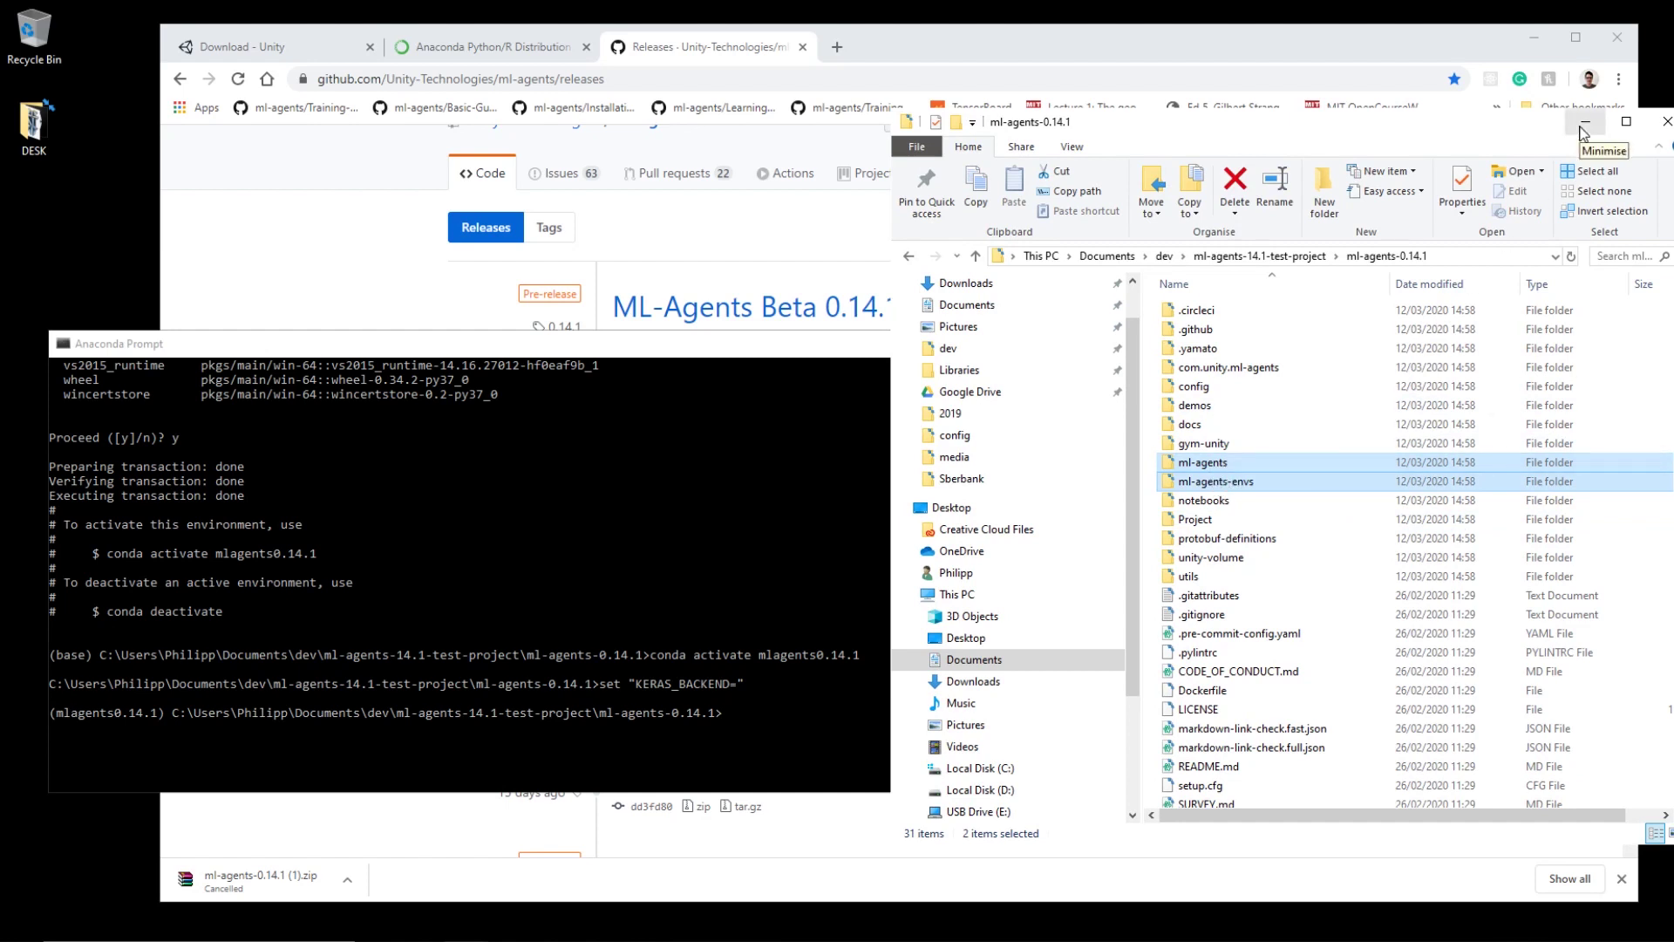
# Review the ml-agents-envs and ml-agents install commands in the Notepad notes.
pyautogui.click(1584, 131)
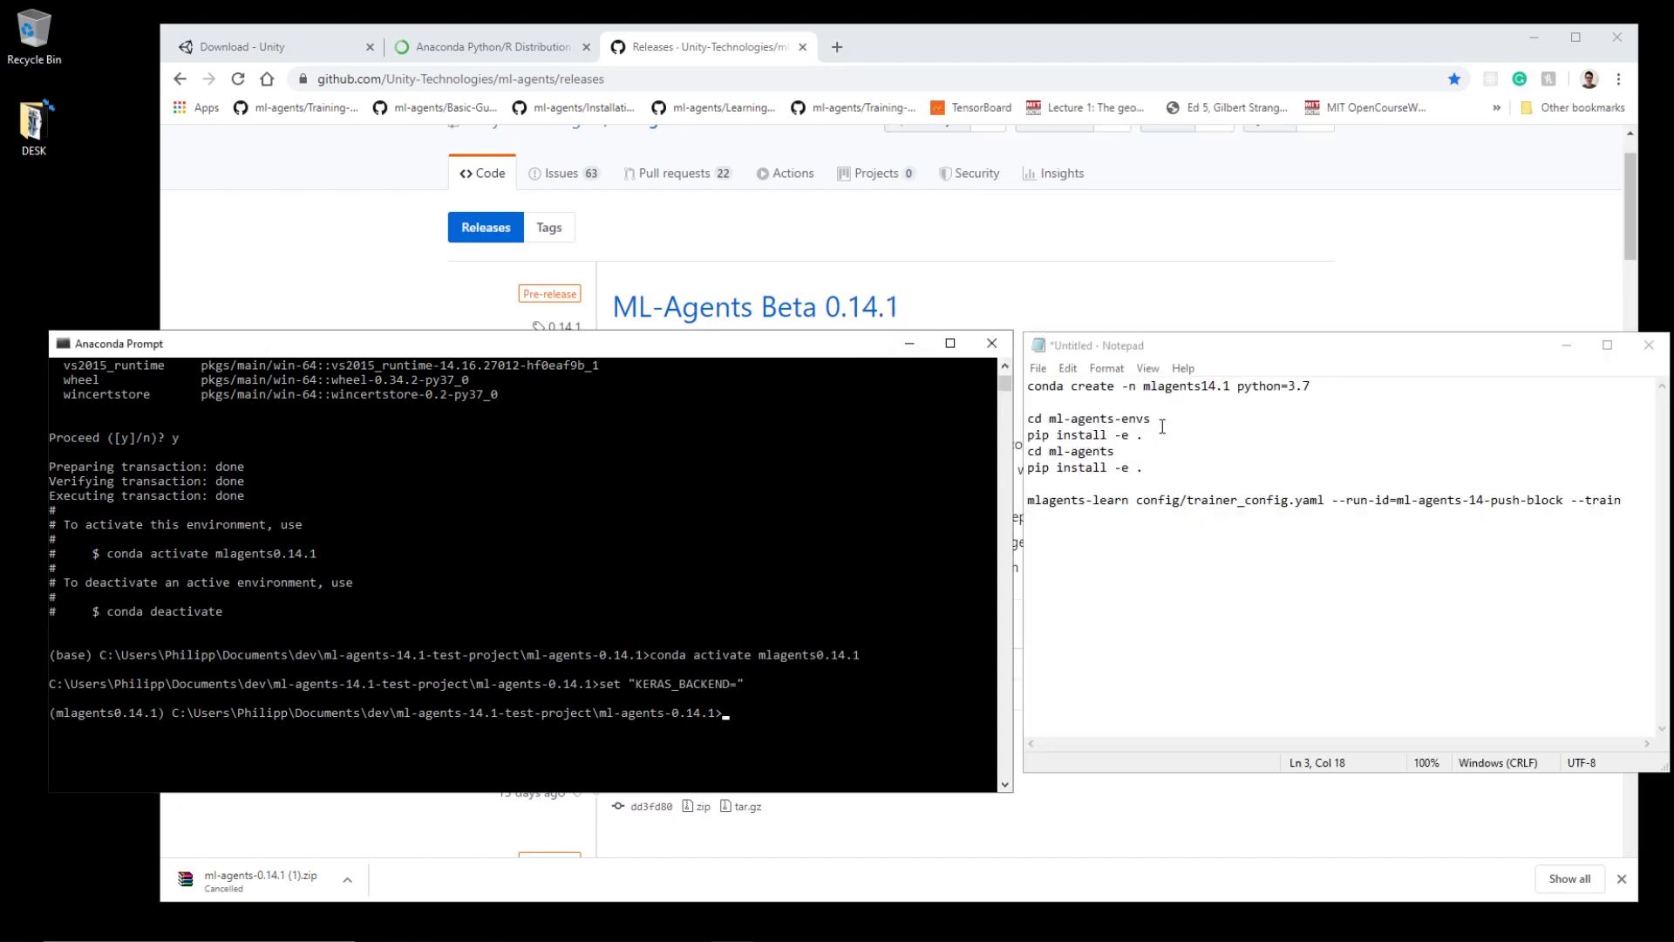
pyautogui.moveTo(1153, 435); pyautogui.dragTo(1021, 420)
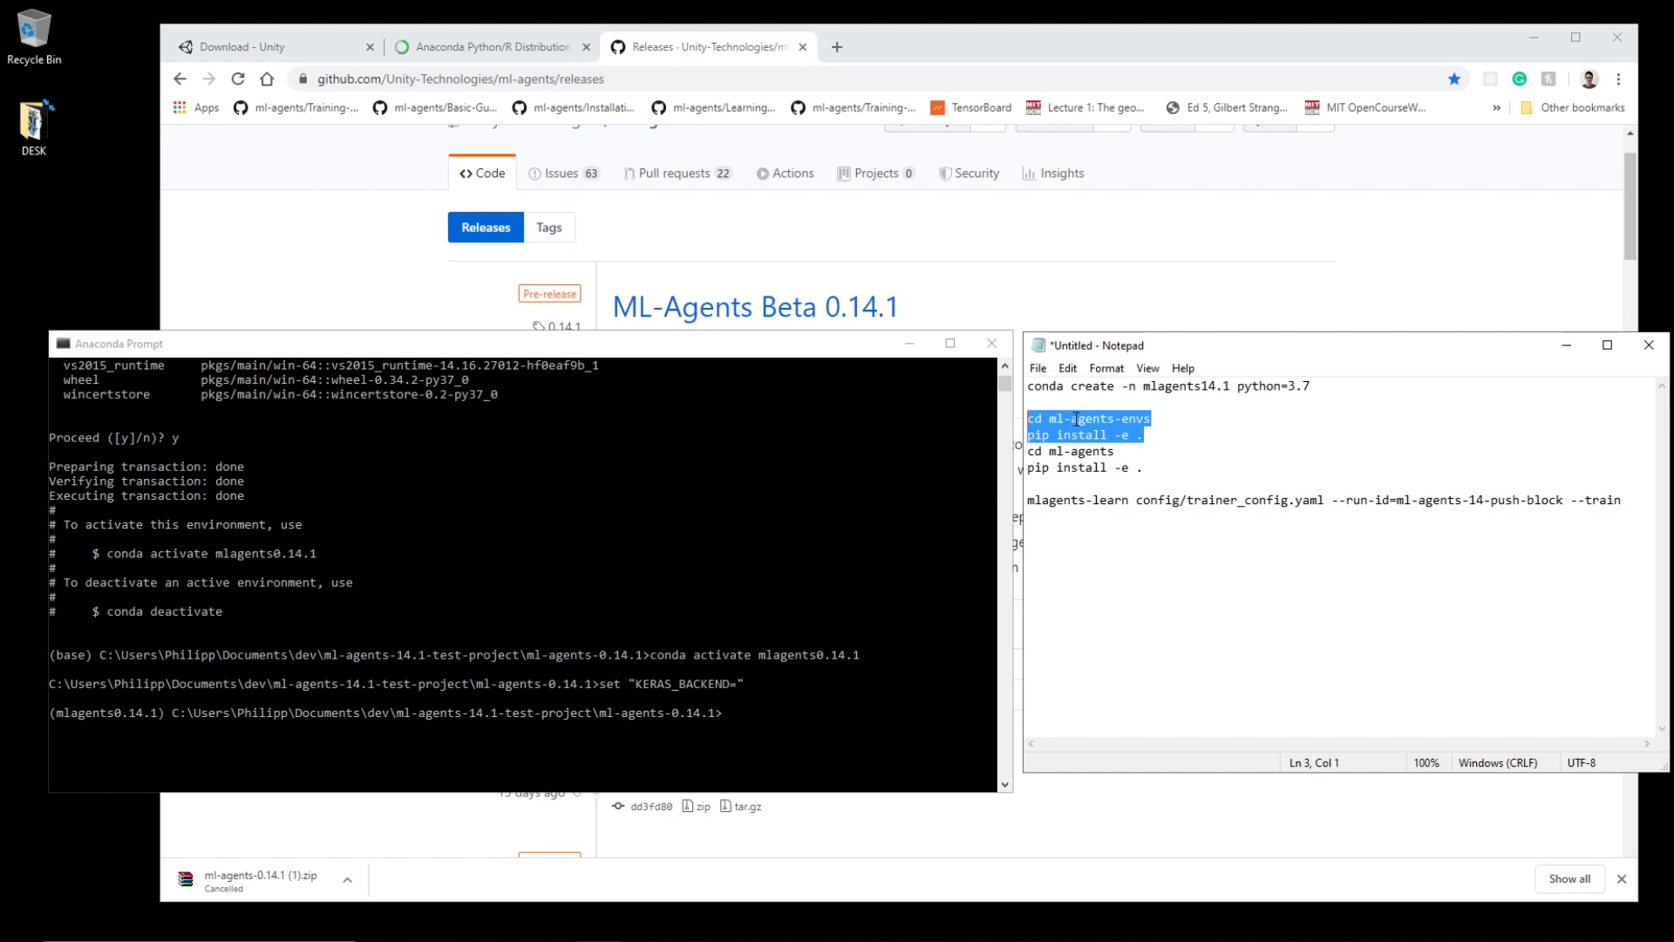
pyautogui.click(1148, 438)
pyautogui.moveTo(1148, 470); pyautogui.dragTo(1053, 452)
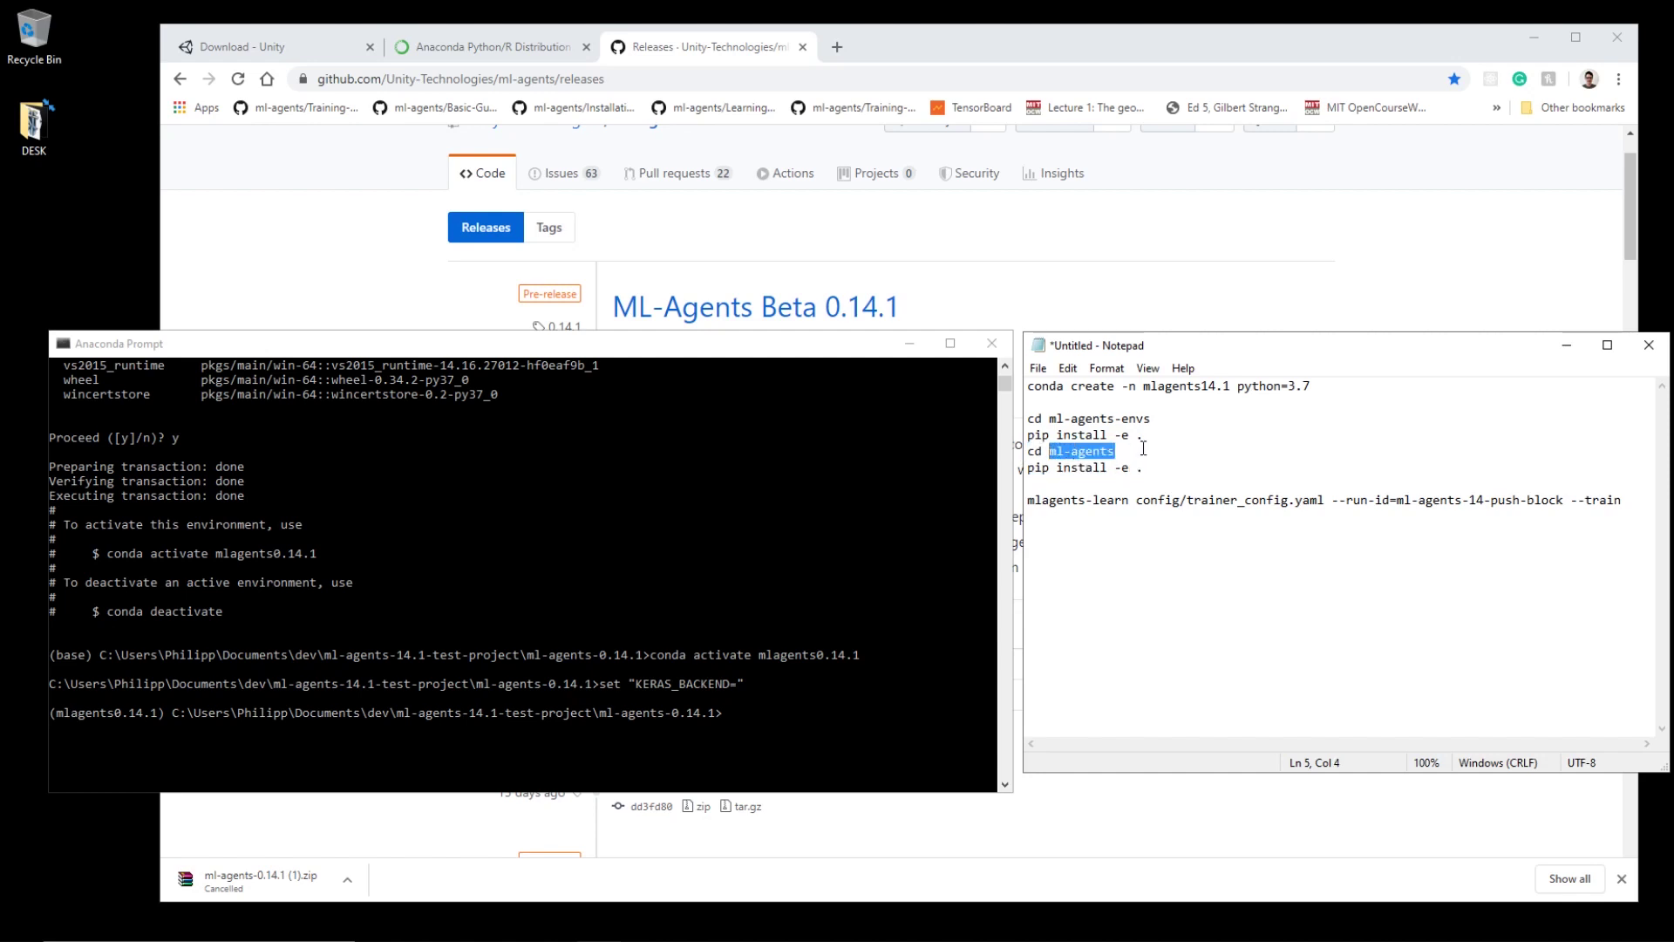
pyautogui.click(1050, 418)
pyautogui.moveTo(1050, 418); pyautogui.dragTo(1152, 420)
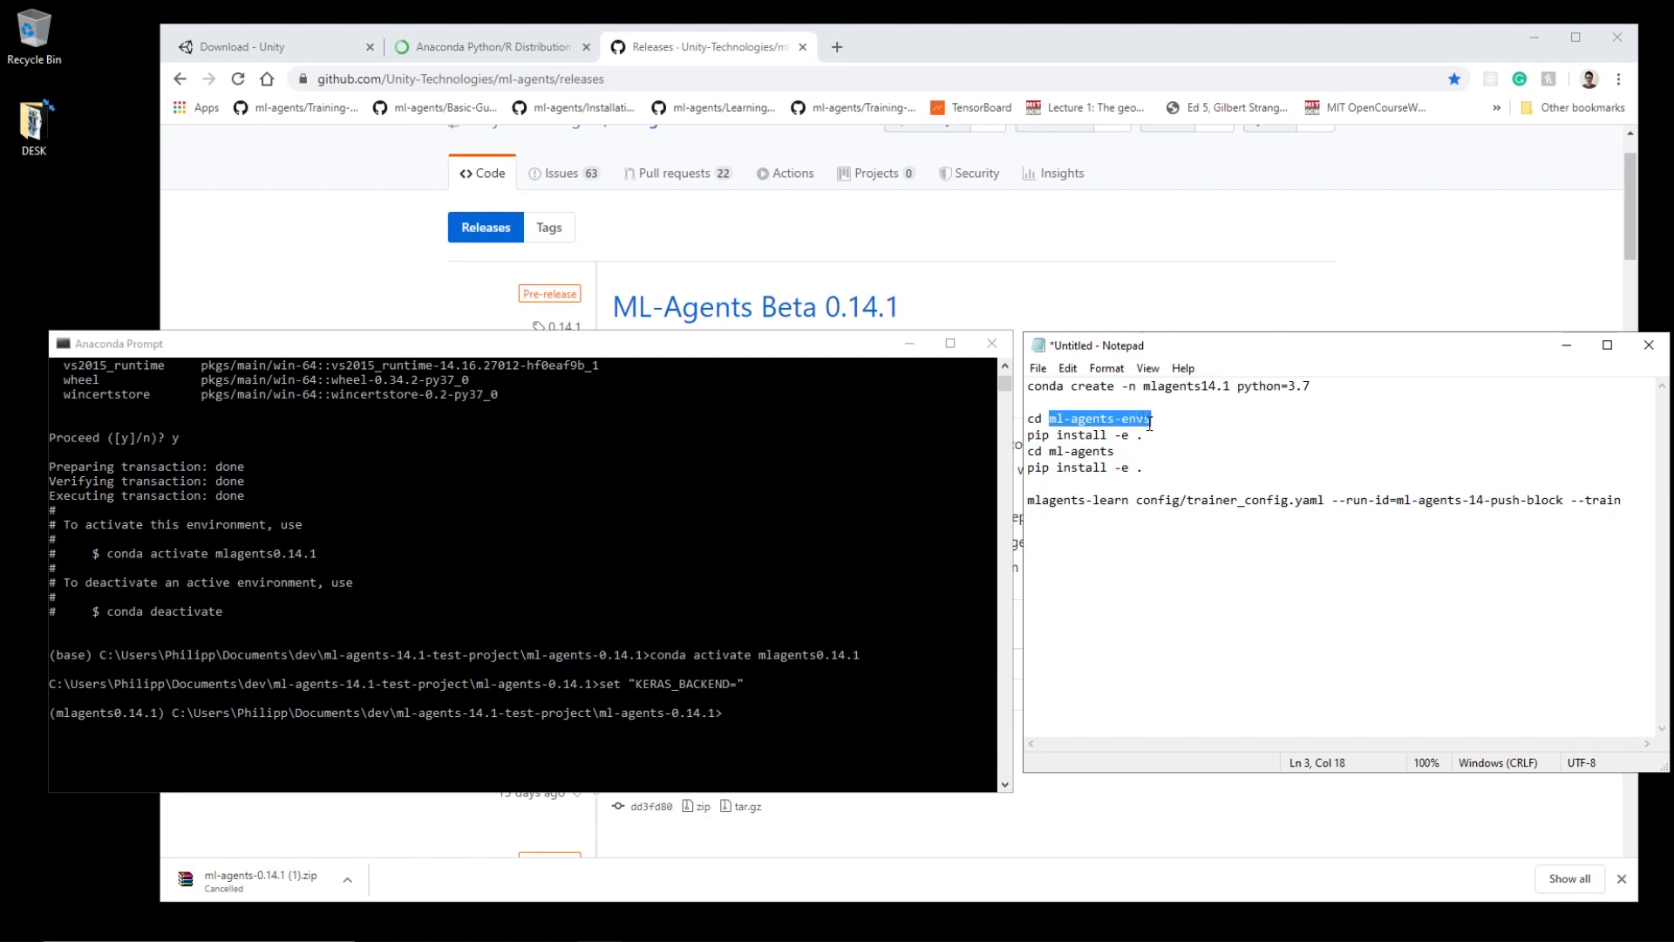
pyautogui.click(824, 373)
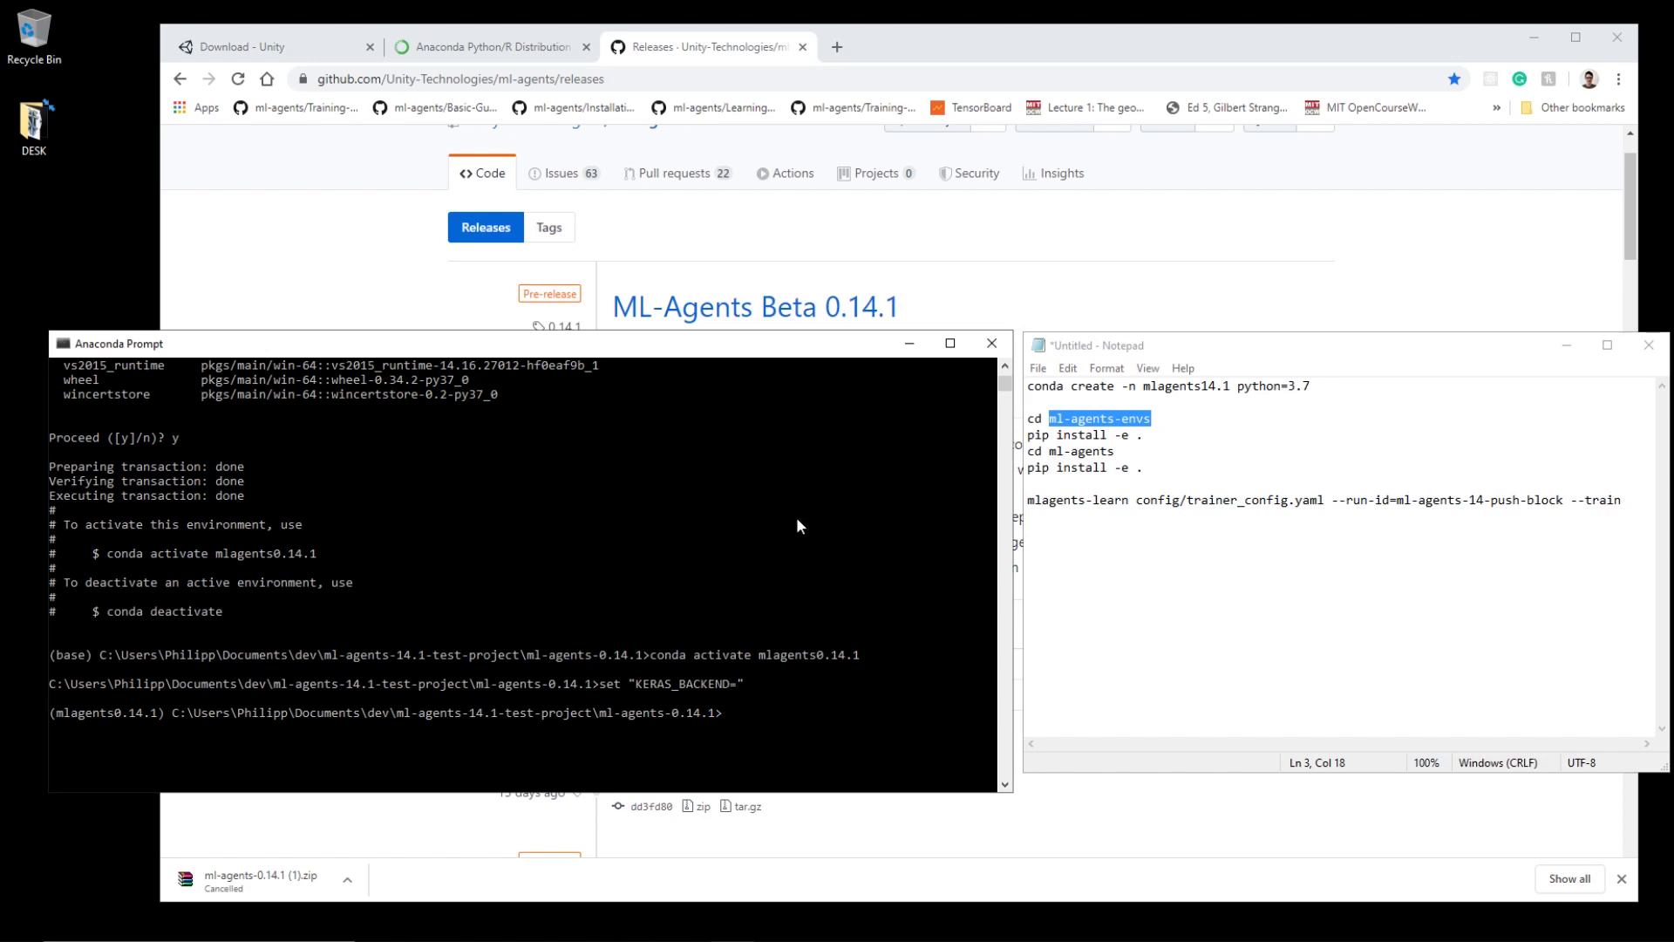
# Run cd ml-agents-envs, then pip install -e . to install it in editable mode.
pyautogui.write('cd ml-agents-envs')
pyautogui.press('Return')
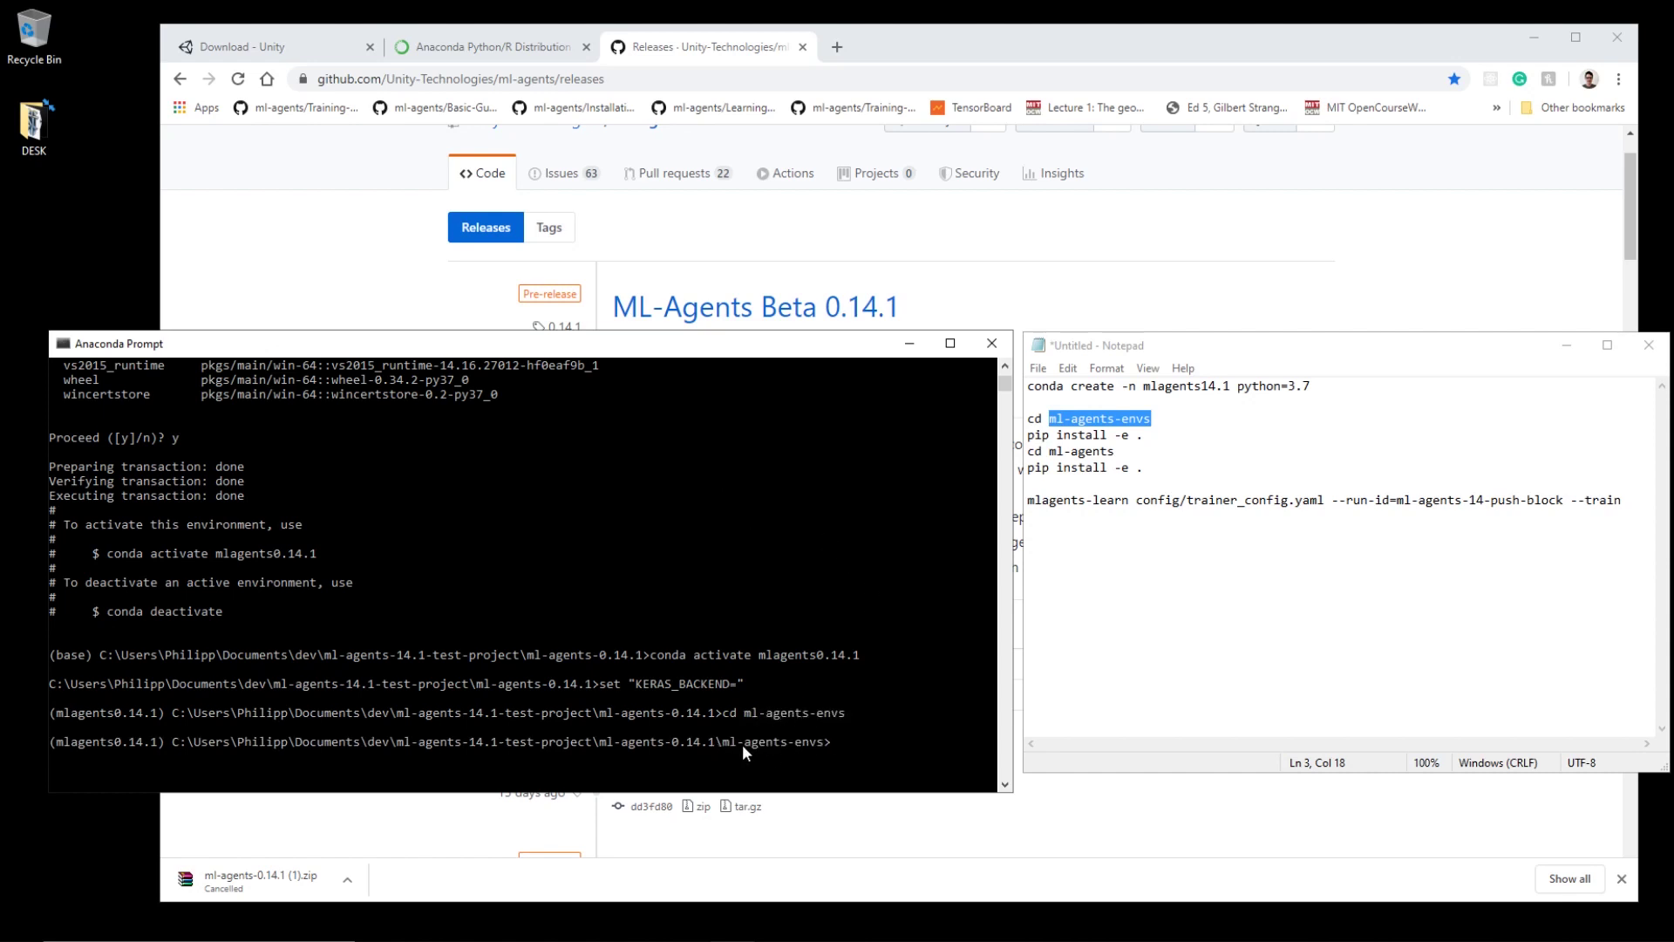
pyautogui.write('pip install -e .')
pyautogui.press('Return')
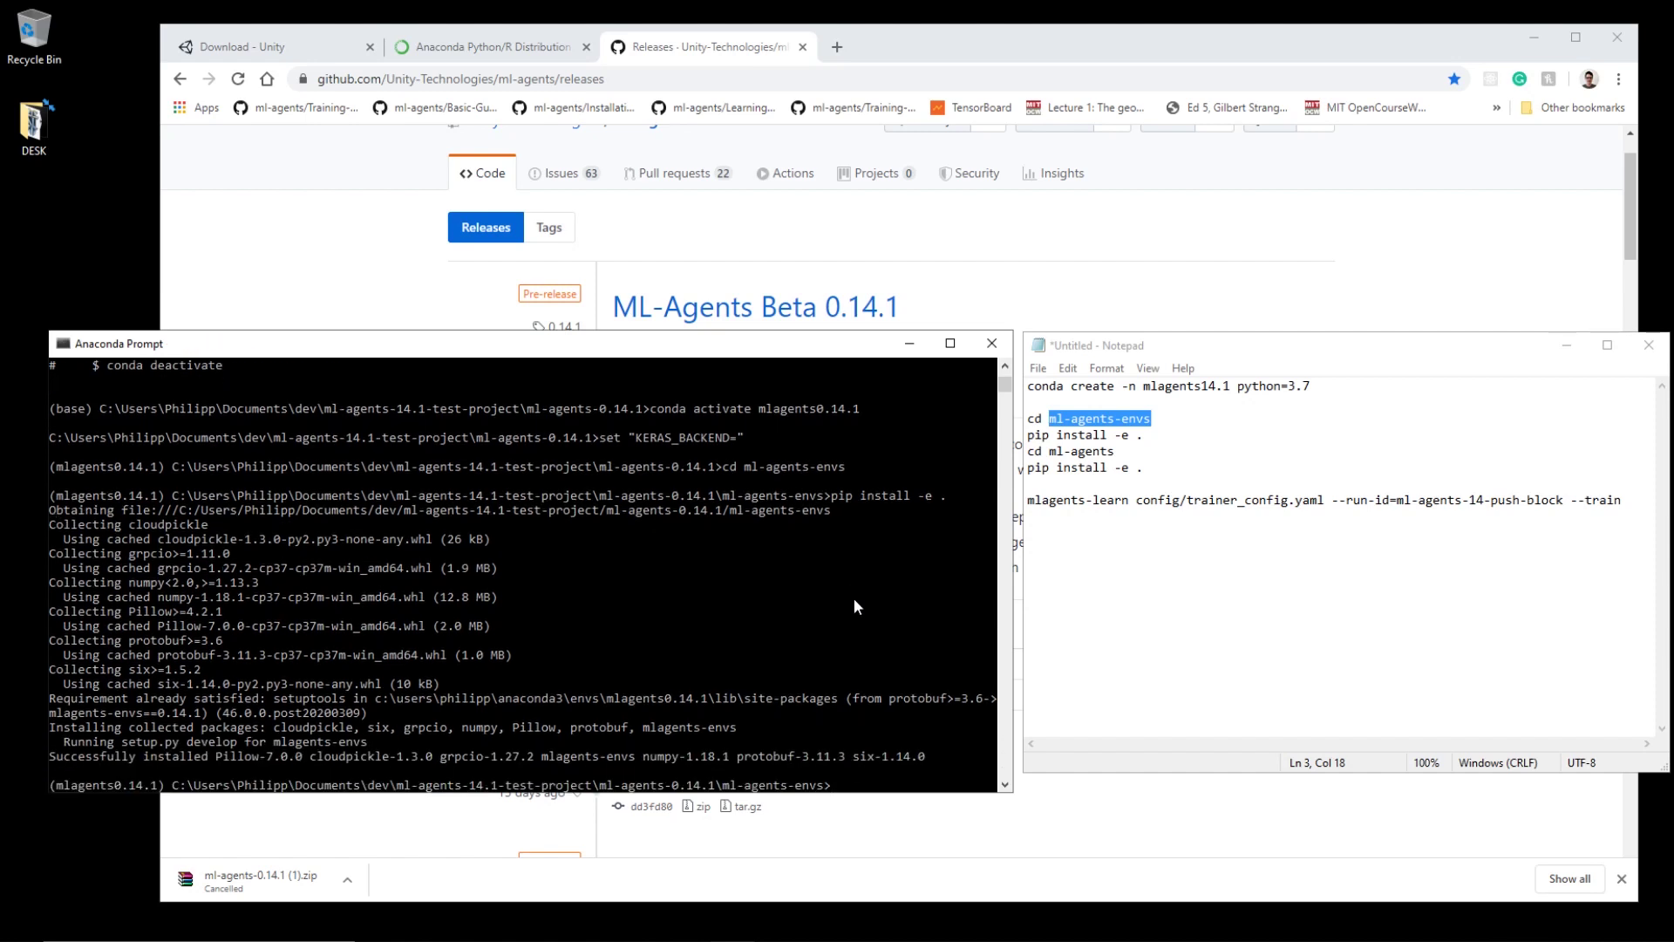
pyautogui.scroll(-1, 854, 598)
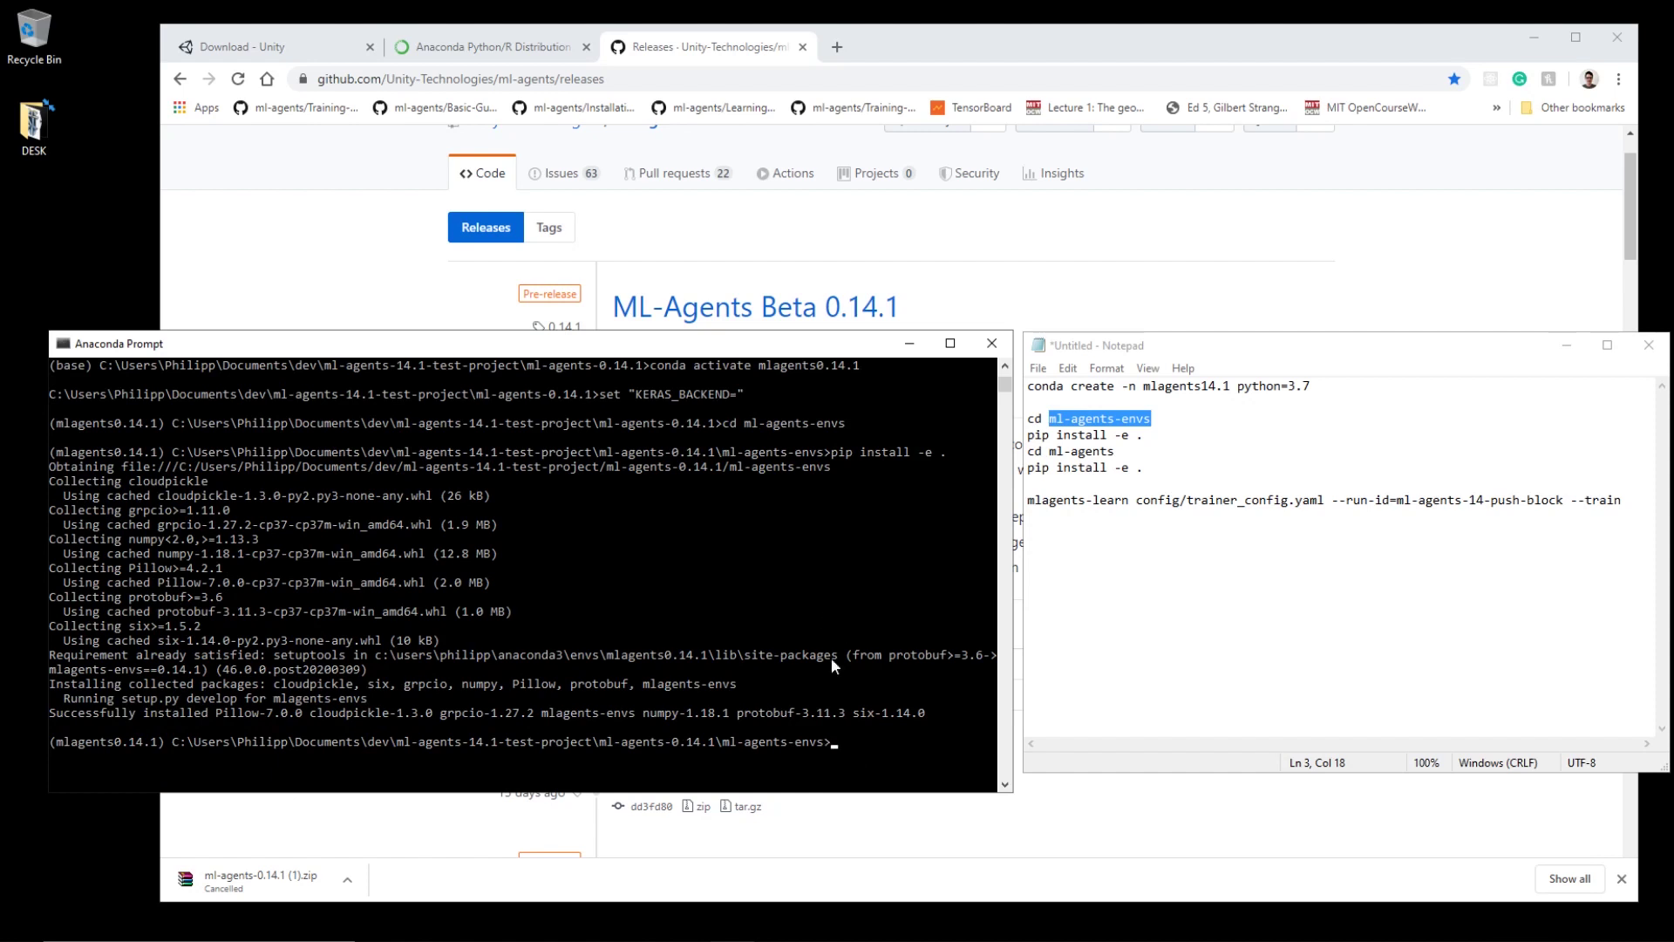
# Move from ml-agents-envs into the ml-agents folder and run pip install -e.
pyautogui.write('d ..')
pyautogui.press('Return')
pyautogui.scroll(-1, 911, 686)
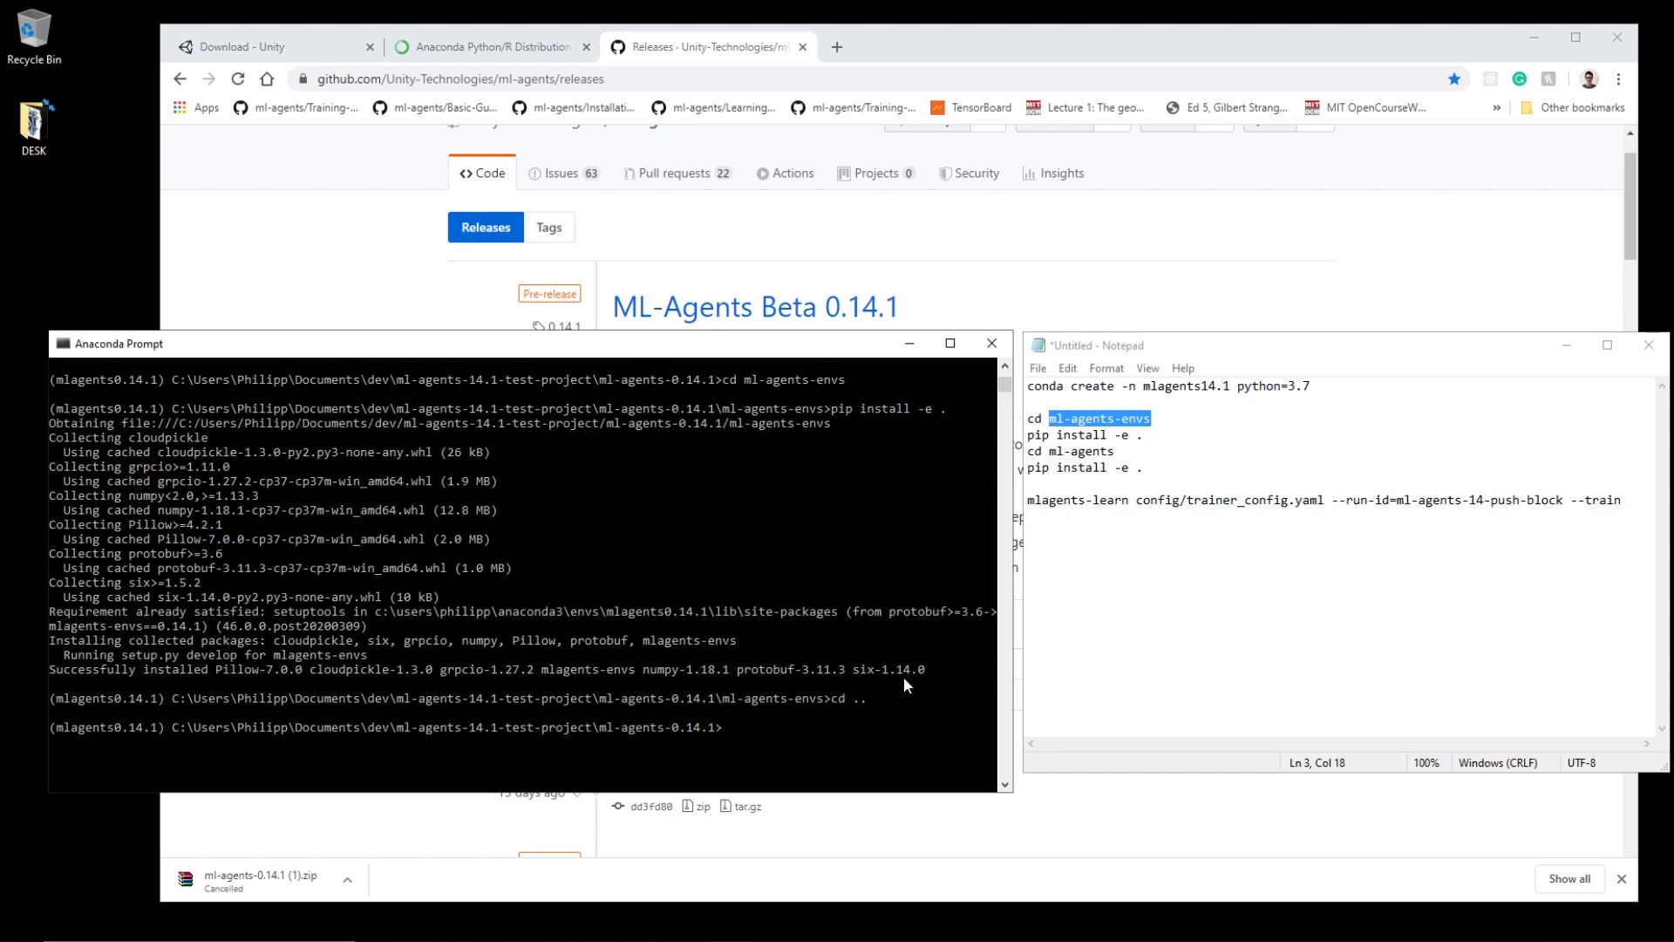
pyautogui.write('cd')
pyautogui.tripleClick(1132, 452)
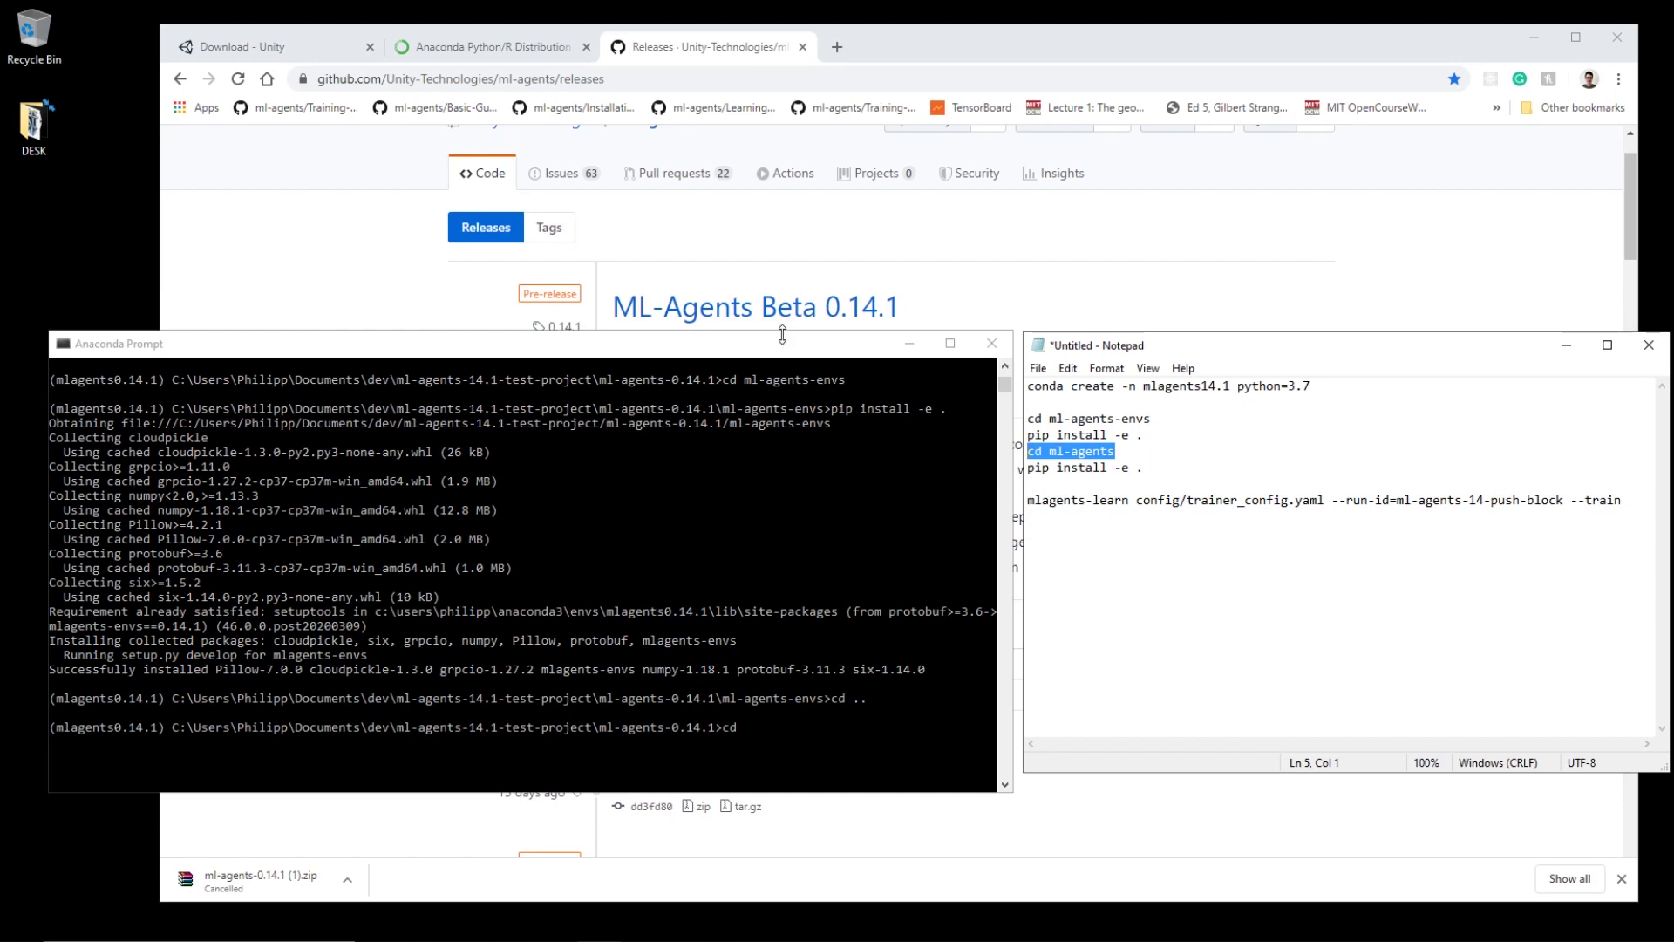
pyautogui.click(804, 408)
pyautogui.write('ml-agents')
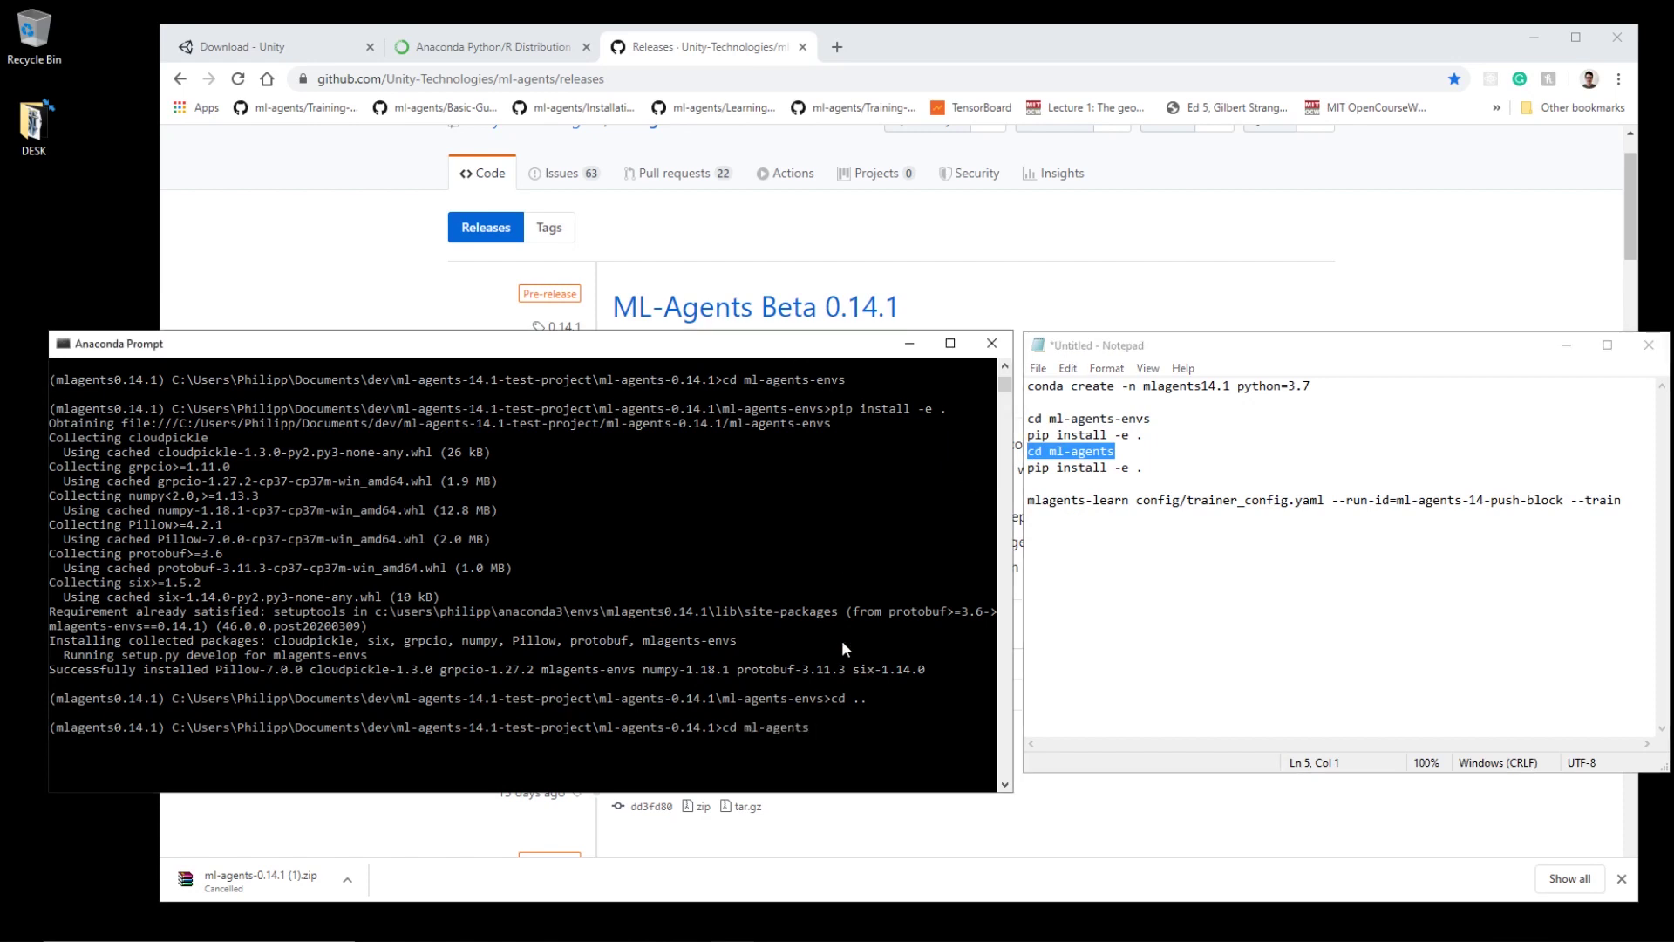
pyautogui.press('Return')
pyautogui.write('pip install -e ')
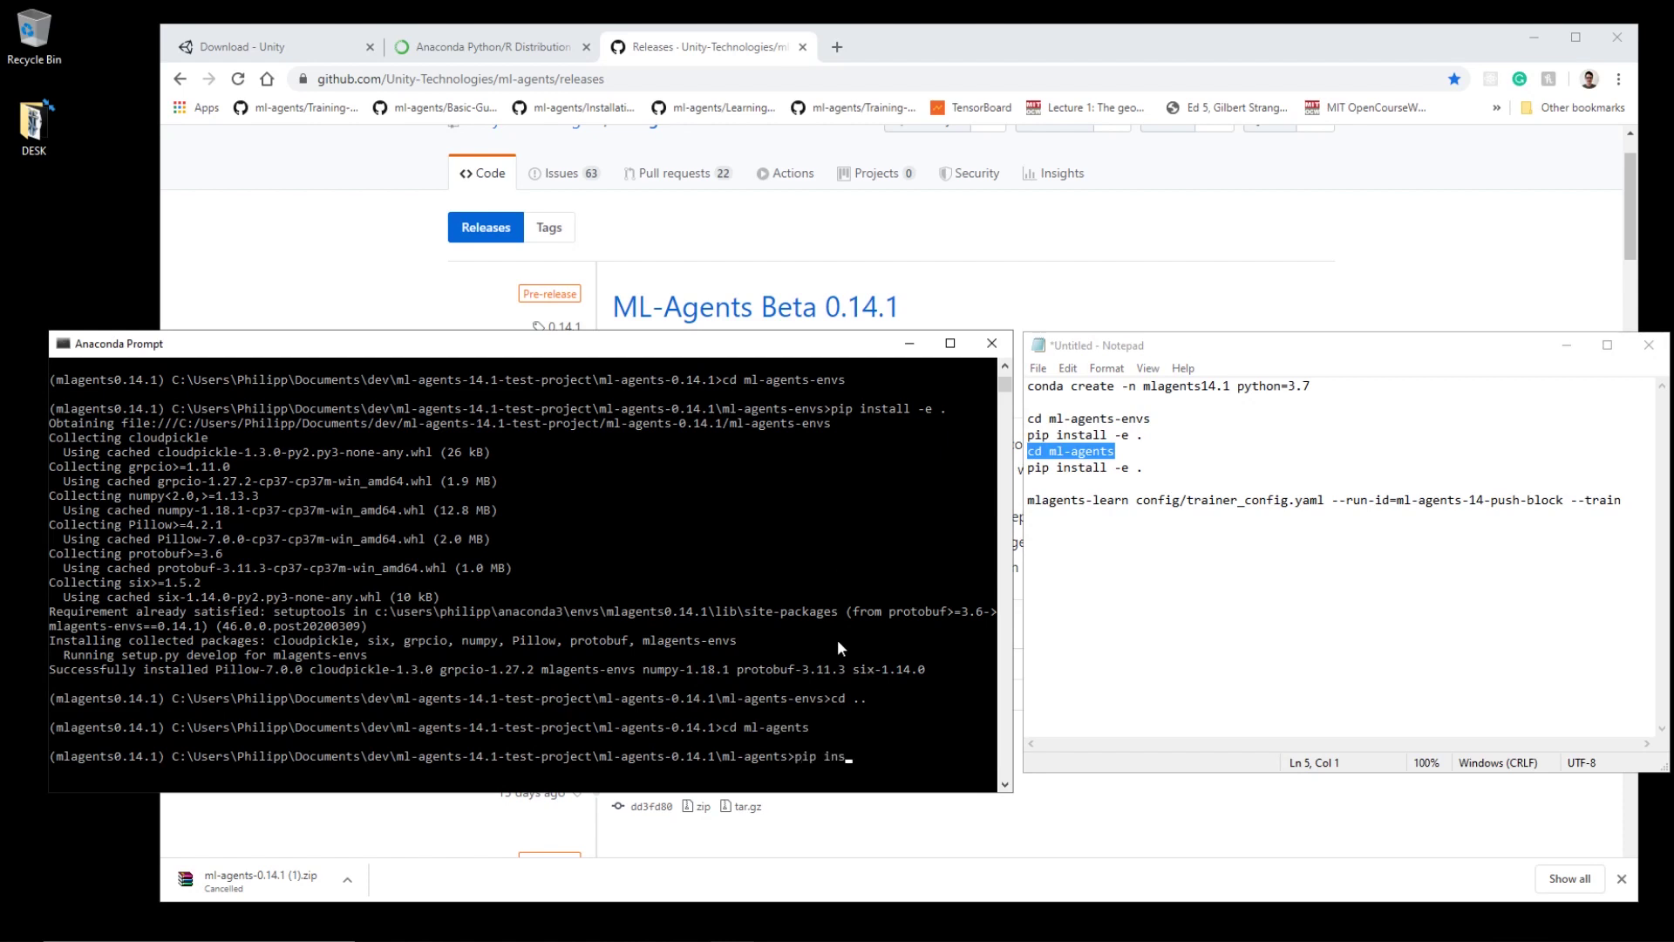
pyautogui.write('.')
pyautogui.press('Return')
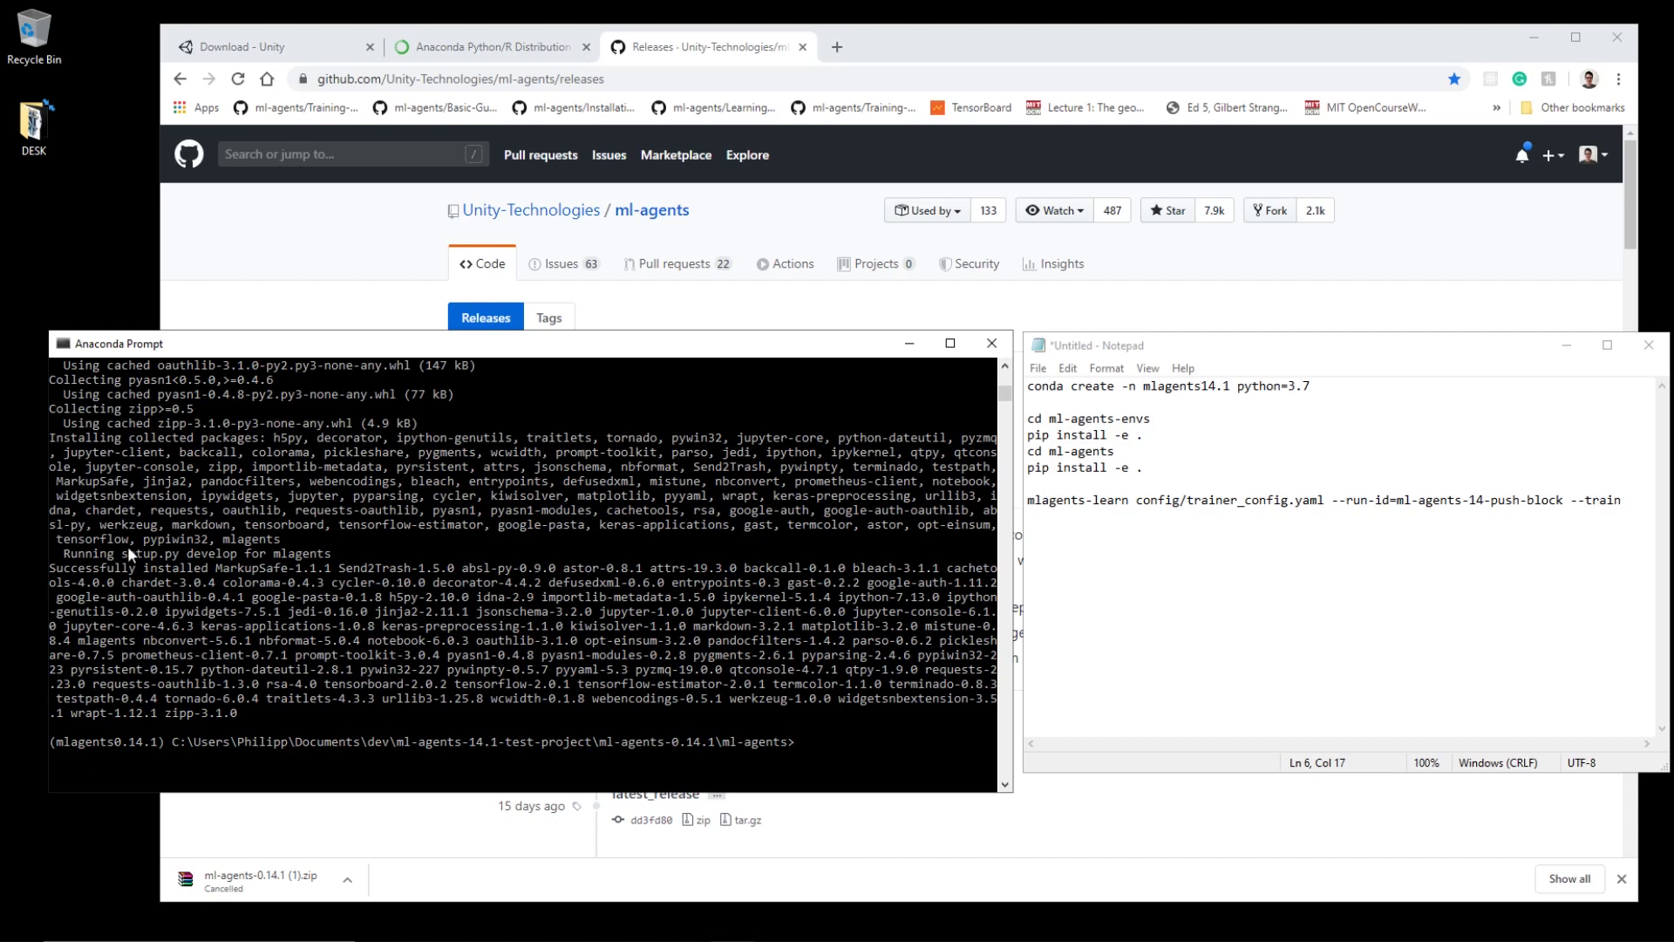
# Once the mlagents install finishes, return to the ml-agents-0.14.1 folder with cd ..
pyautogui.scroll(-1, 785, 741)
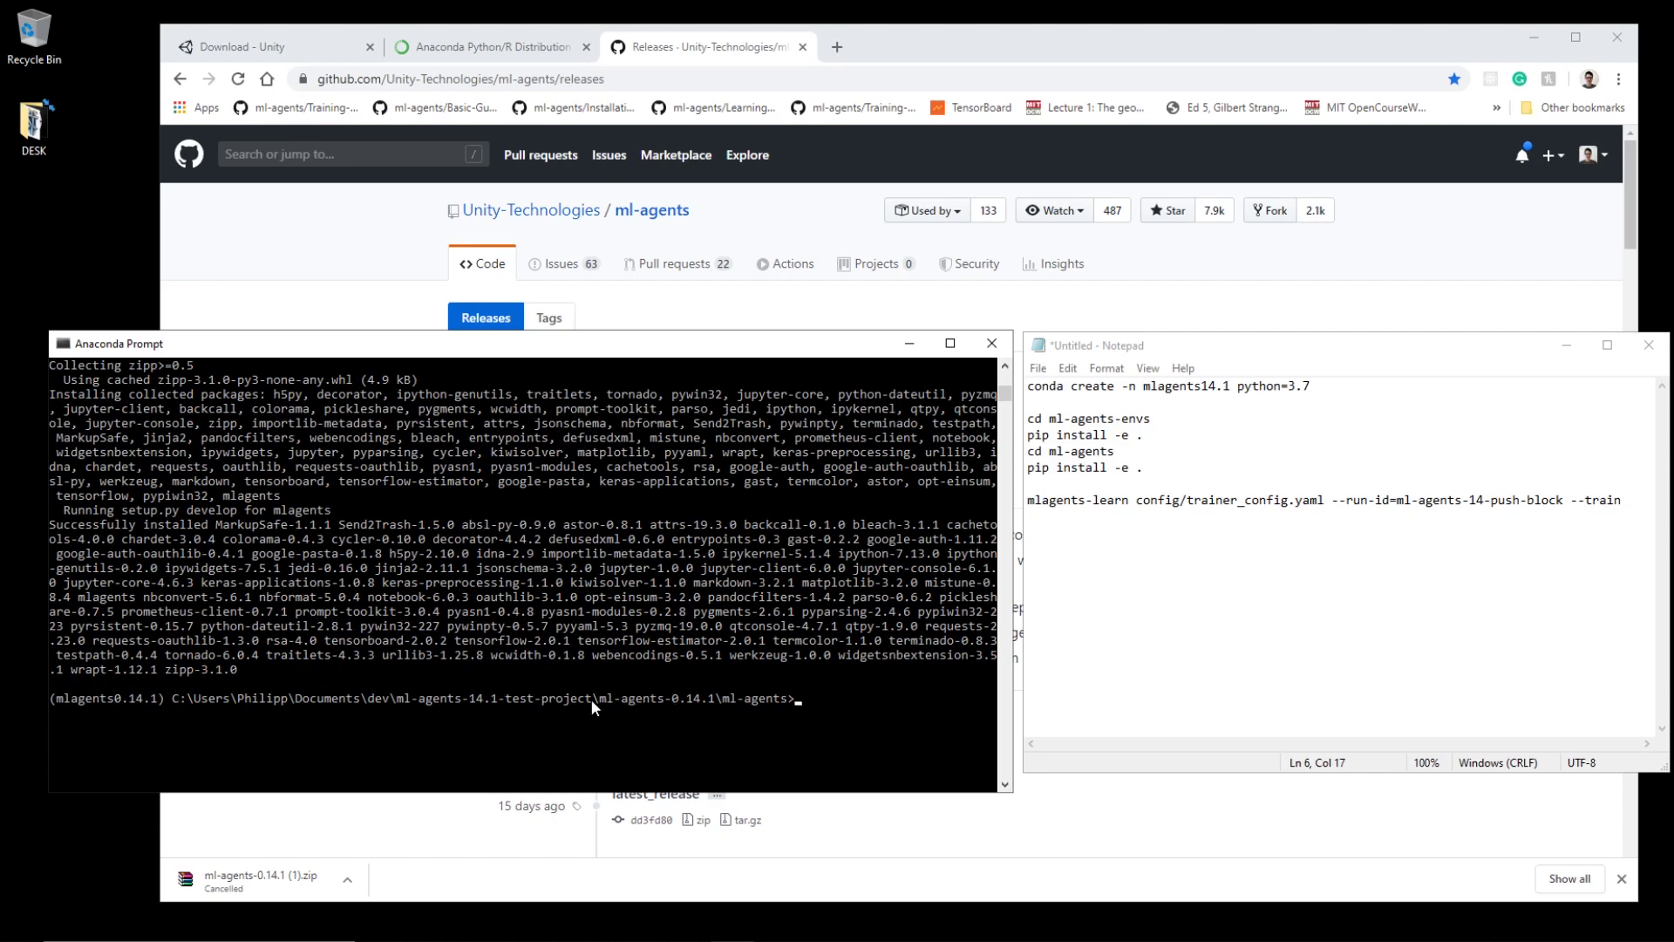
pyautogui.scroll(-1, 601, 704)
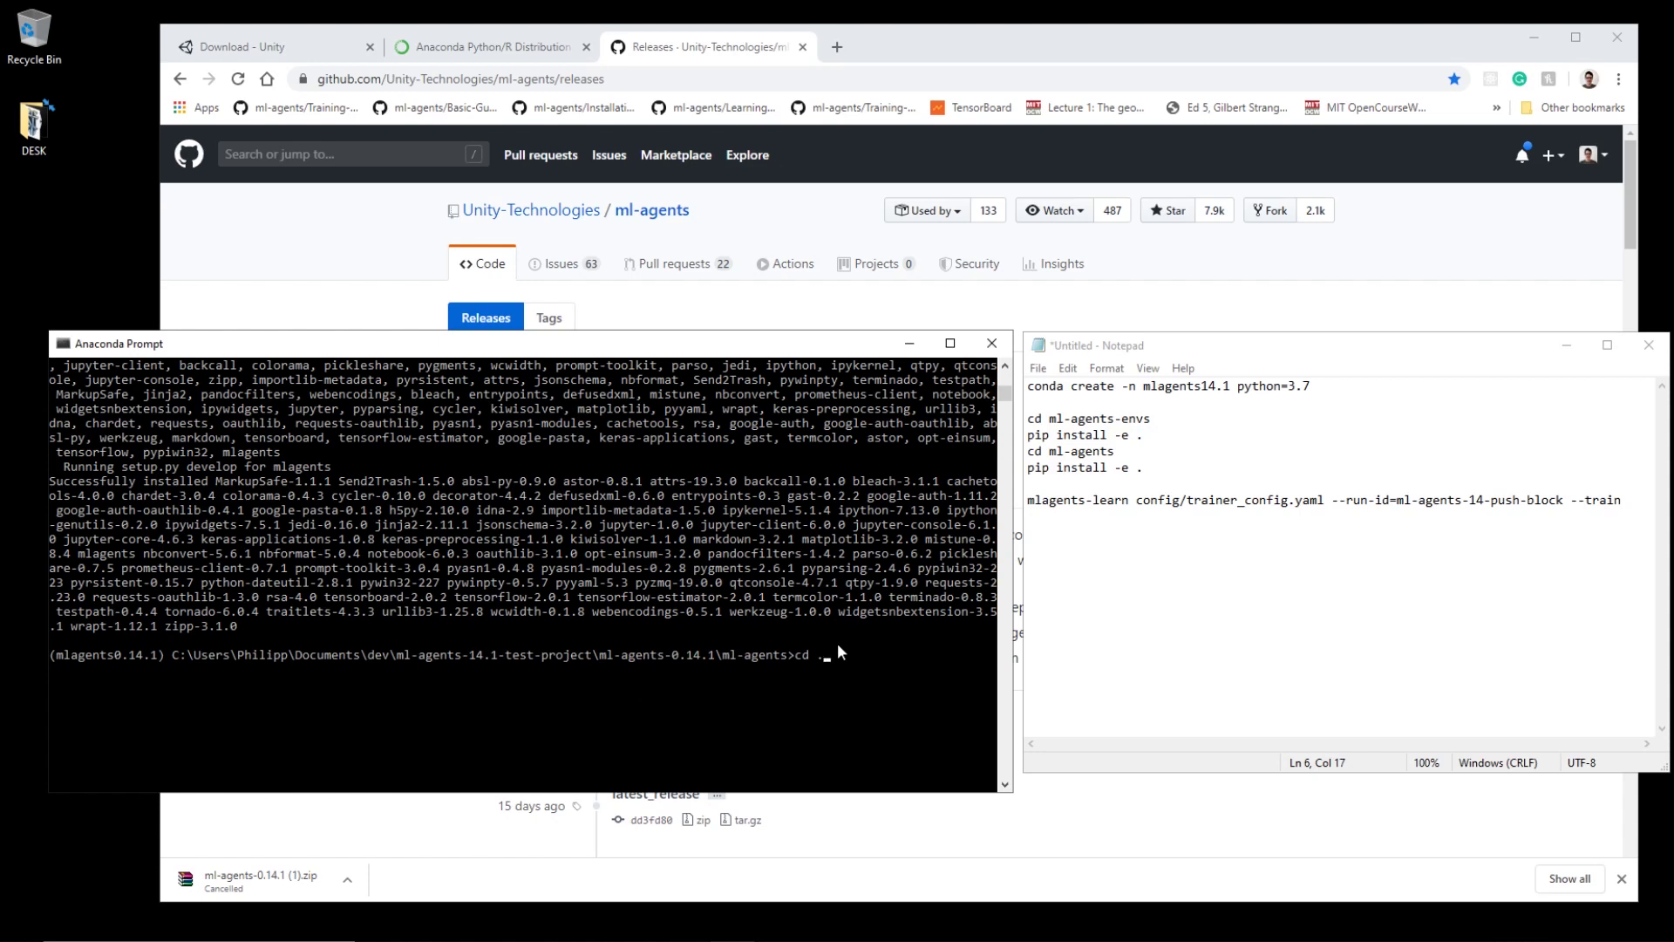
pyautogui.press('Return')
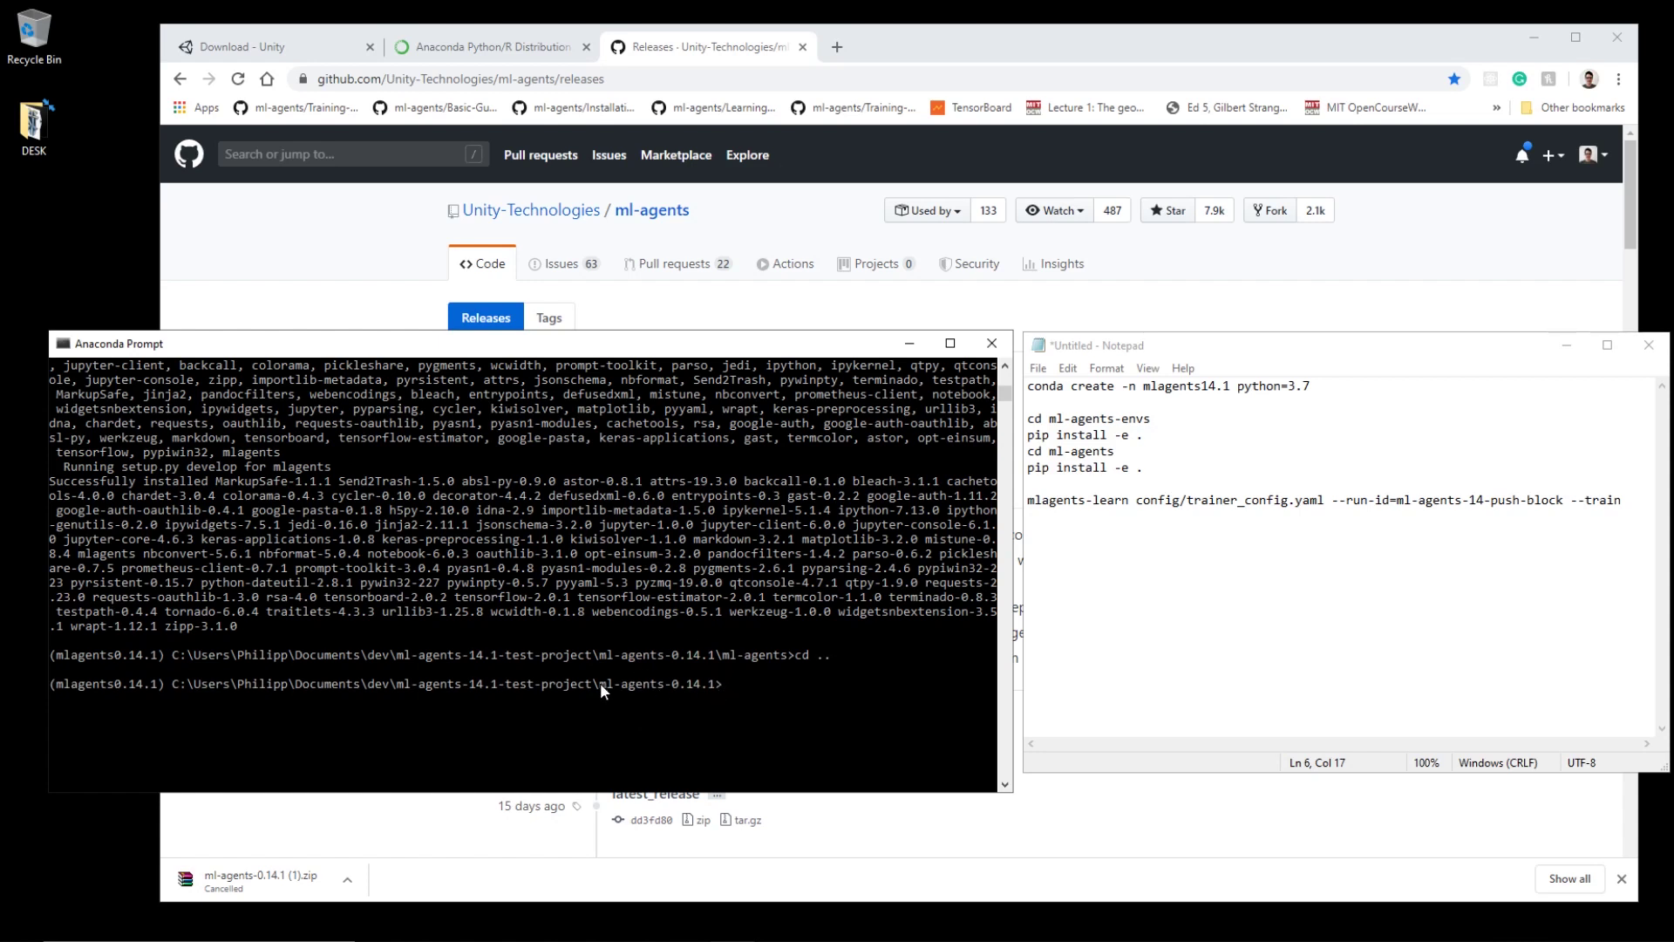
pyautogui.moveTo(600, 682); pyautogui.dragTo(720, 691)
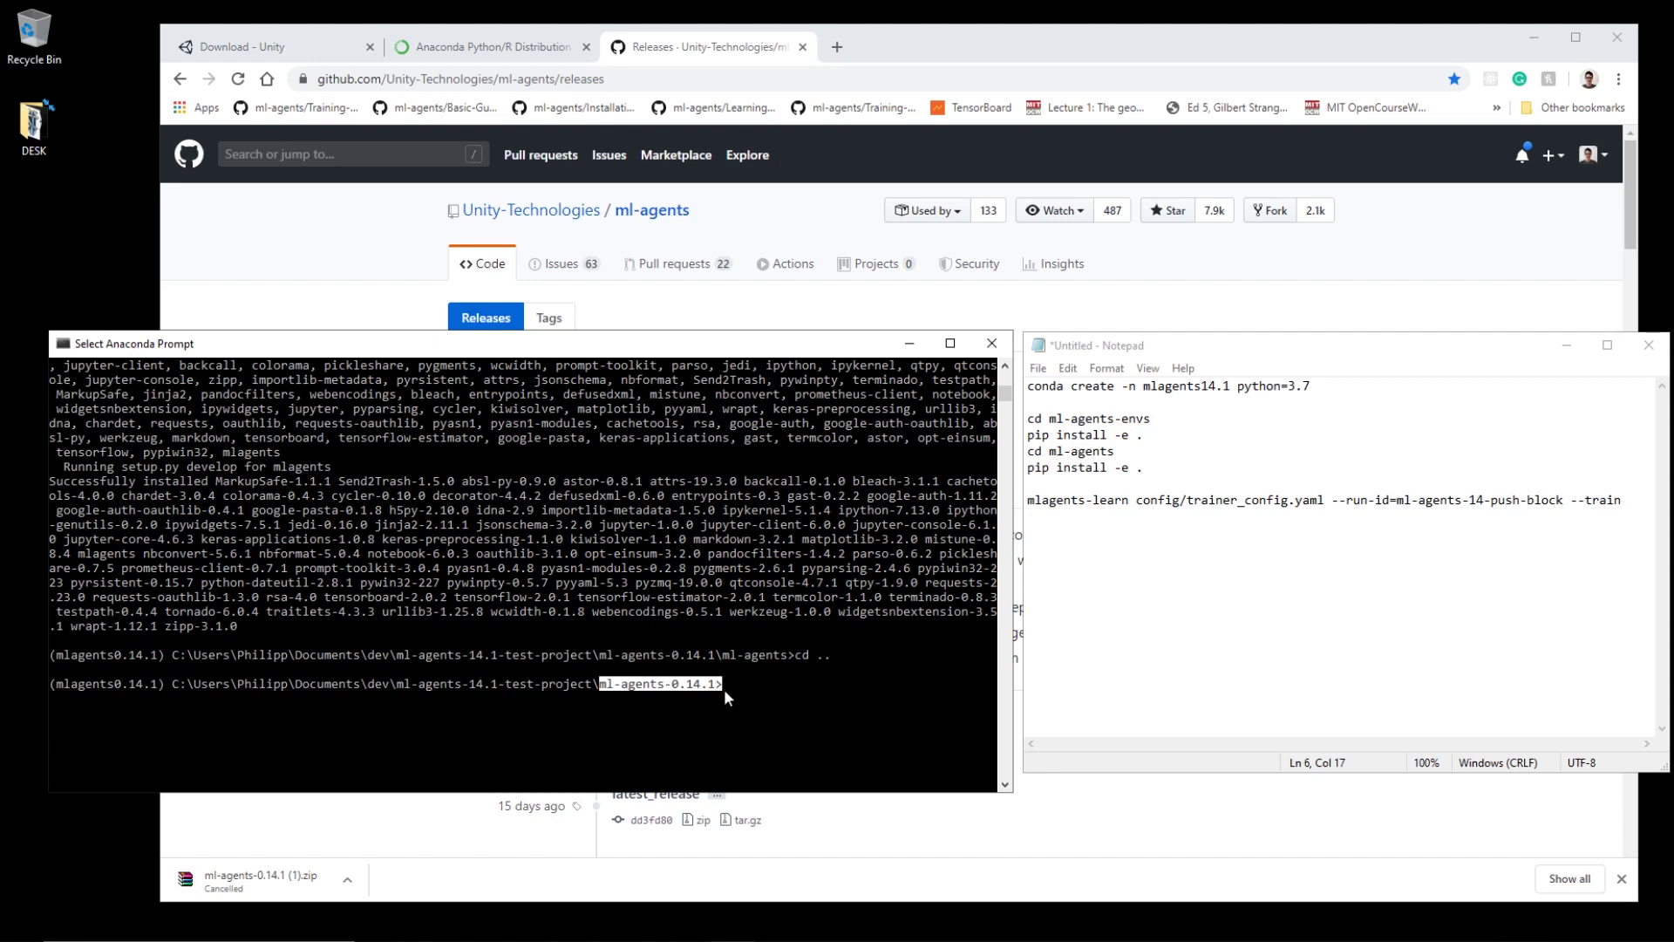
pyautogui.click(726, 687)
pyautogui.click(771, 687)
# Expand Assets in Unity's Project panel to show Scenes, then switch to the ml-agents-0.14.1 Explorer window.
pyautogui.click(727, 687)
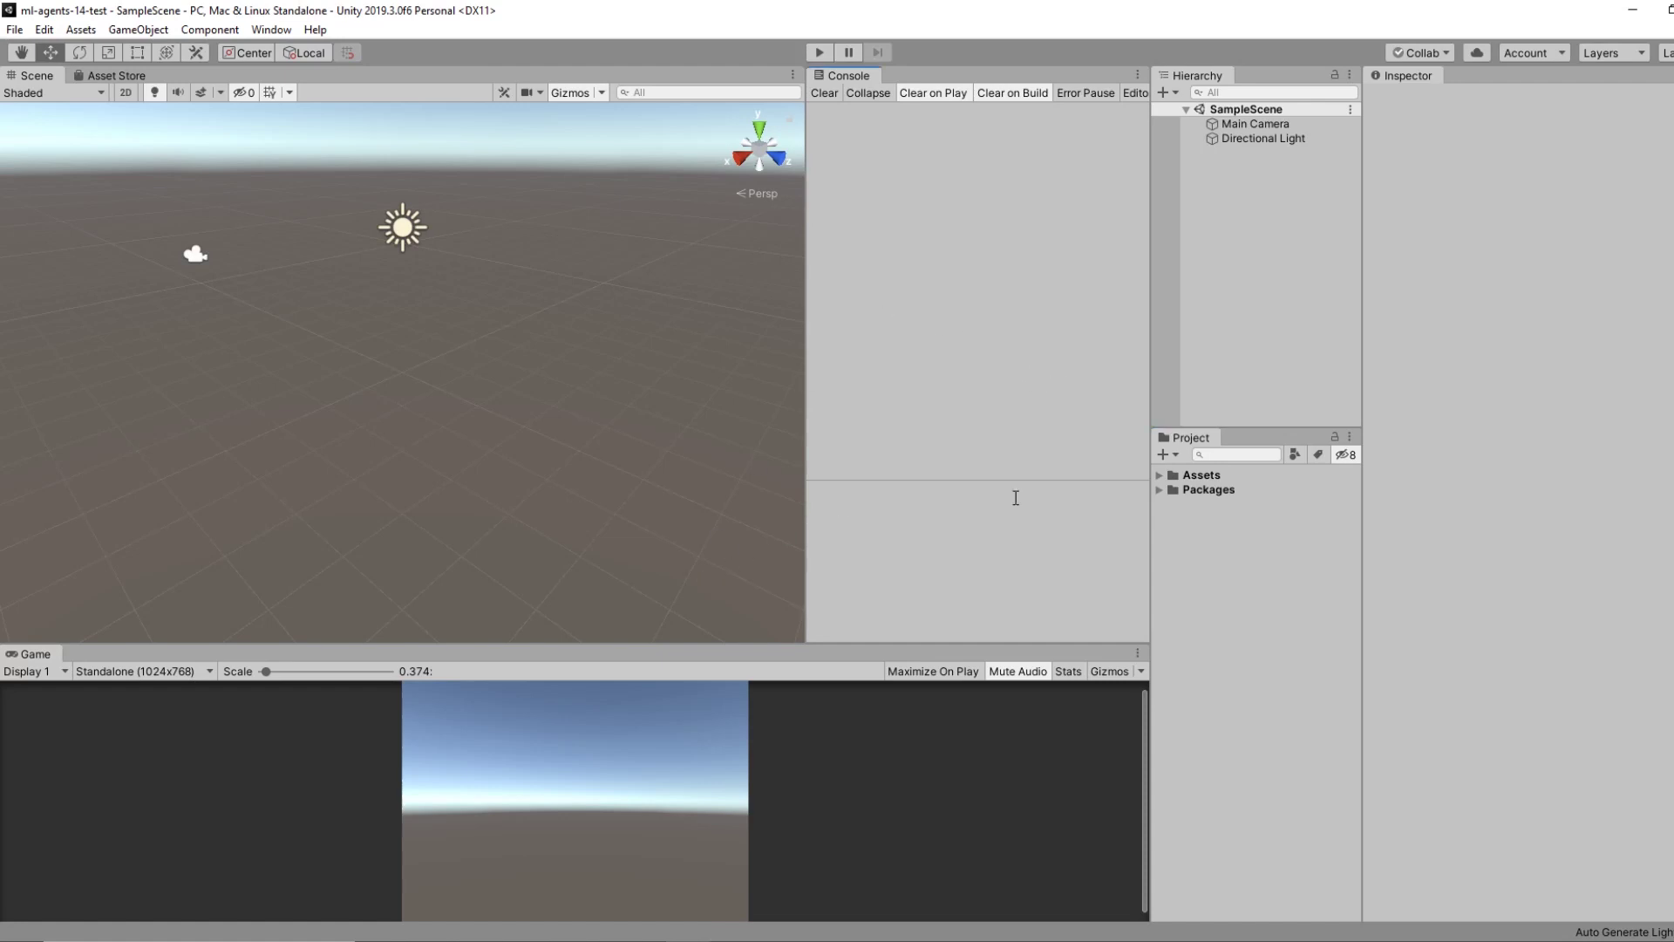
pyautogui.click(1159, 476)
pyautogui.click(466, 940)
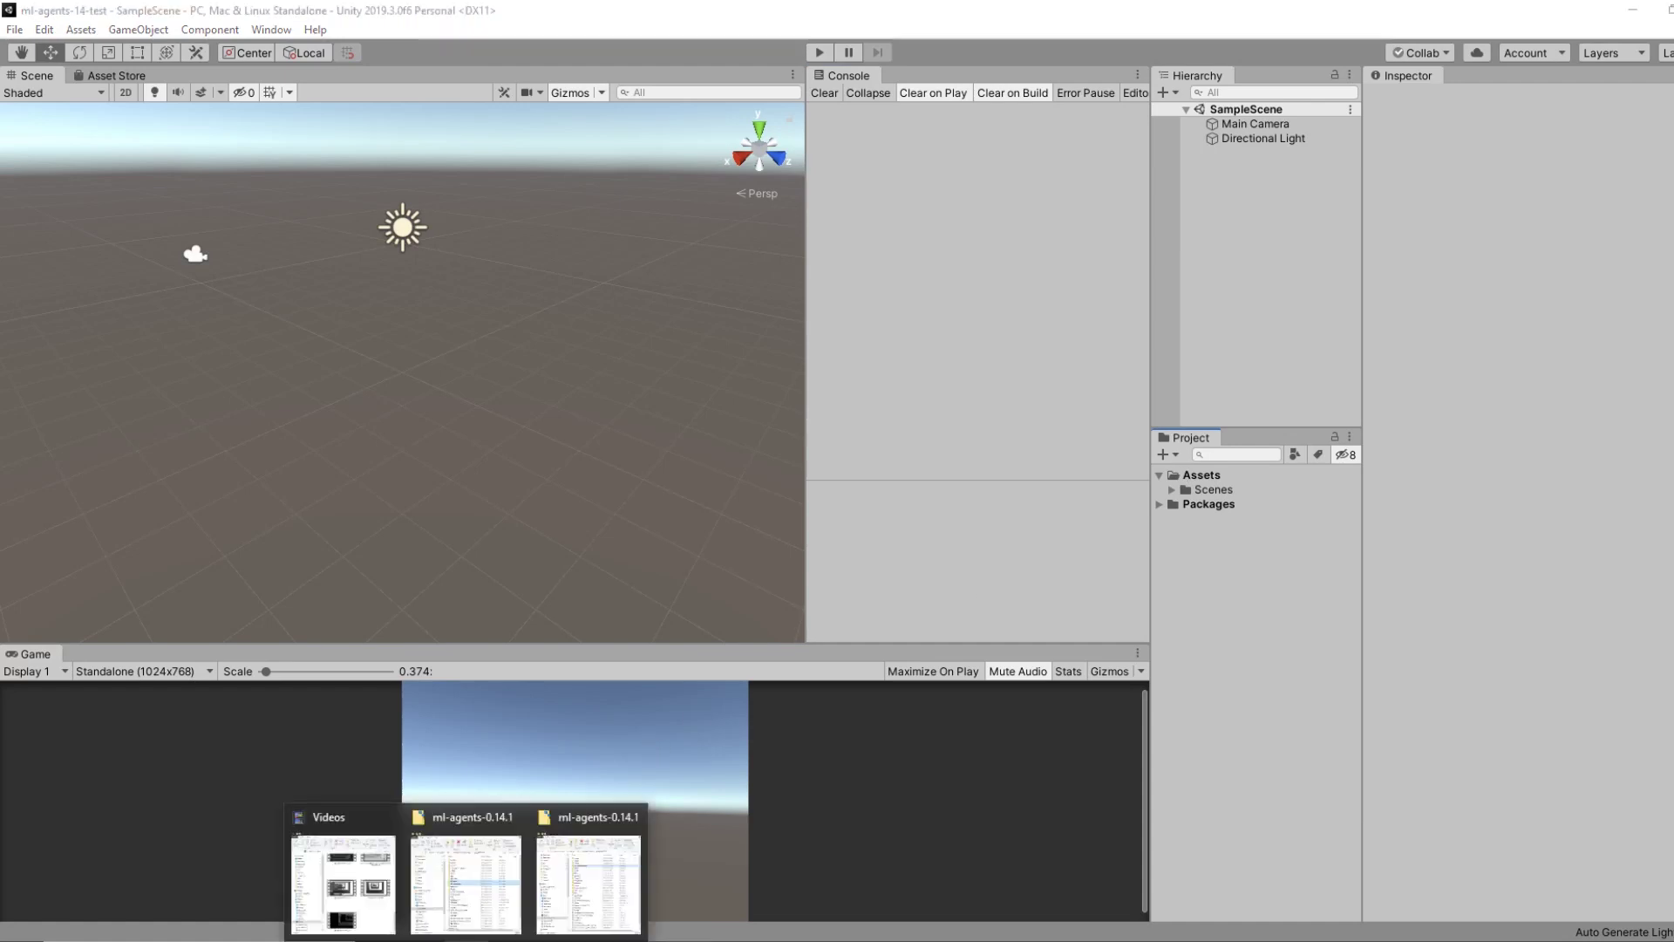
pyautogui.click(614, 853)
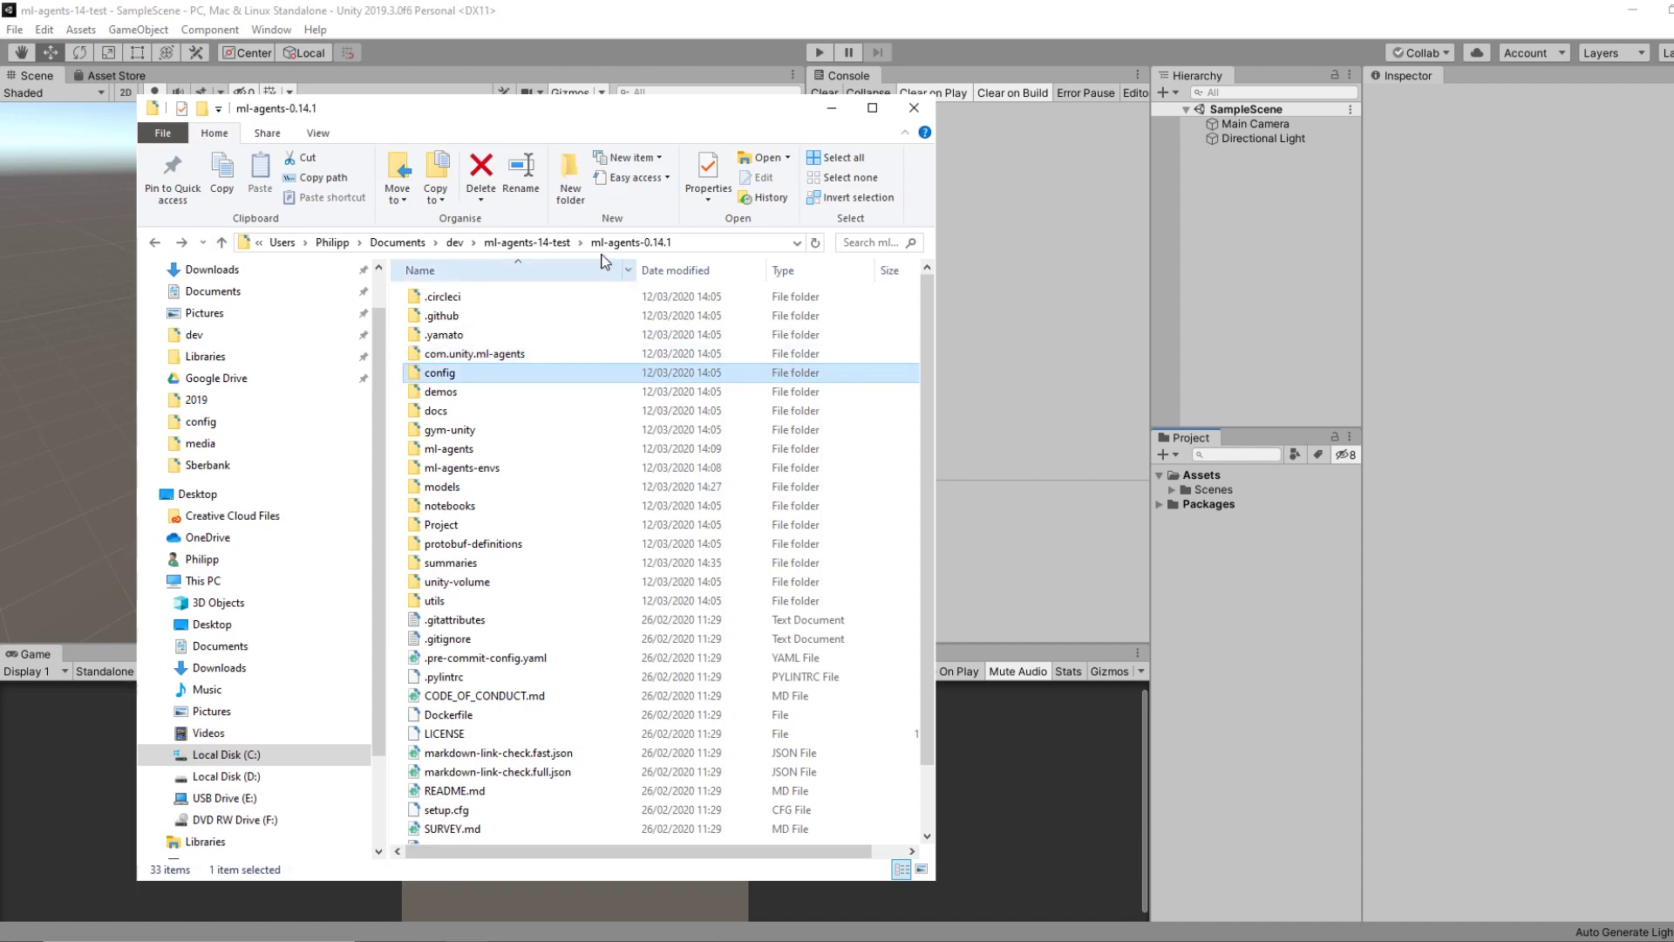
# Drag ML-Agents from ml-agents-0.14.1 > Project > Assets into Unity's Assets folder, then widen the Console.
pyautogui.click(526, 243)
pyautogui.click(516, 389)
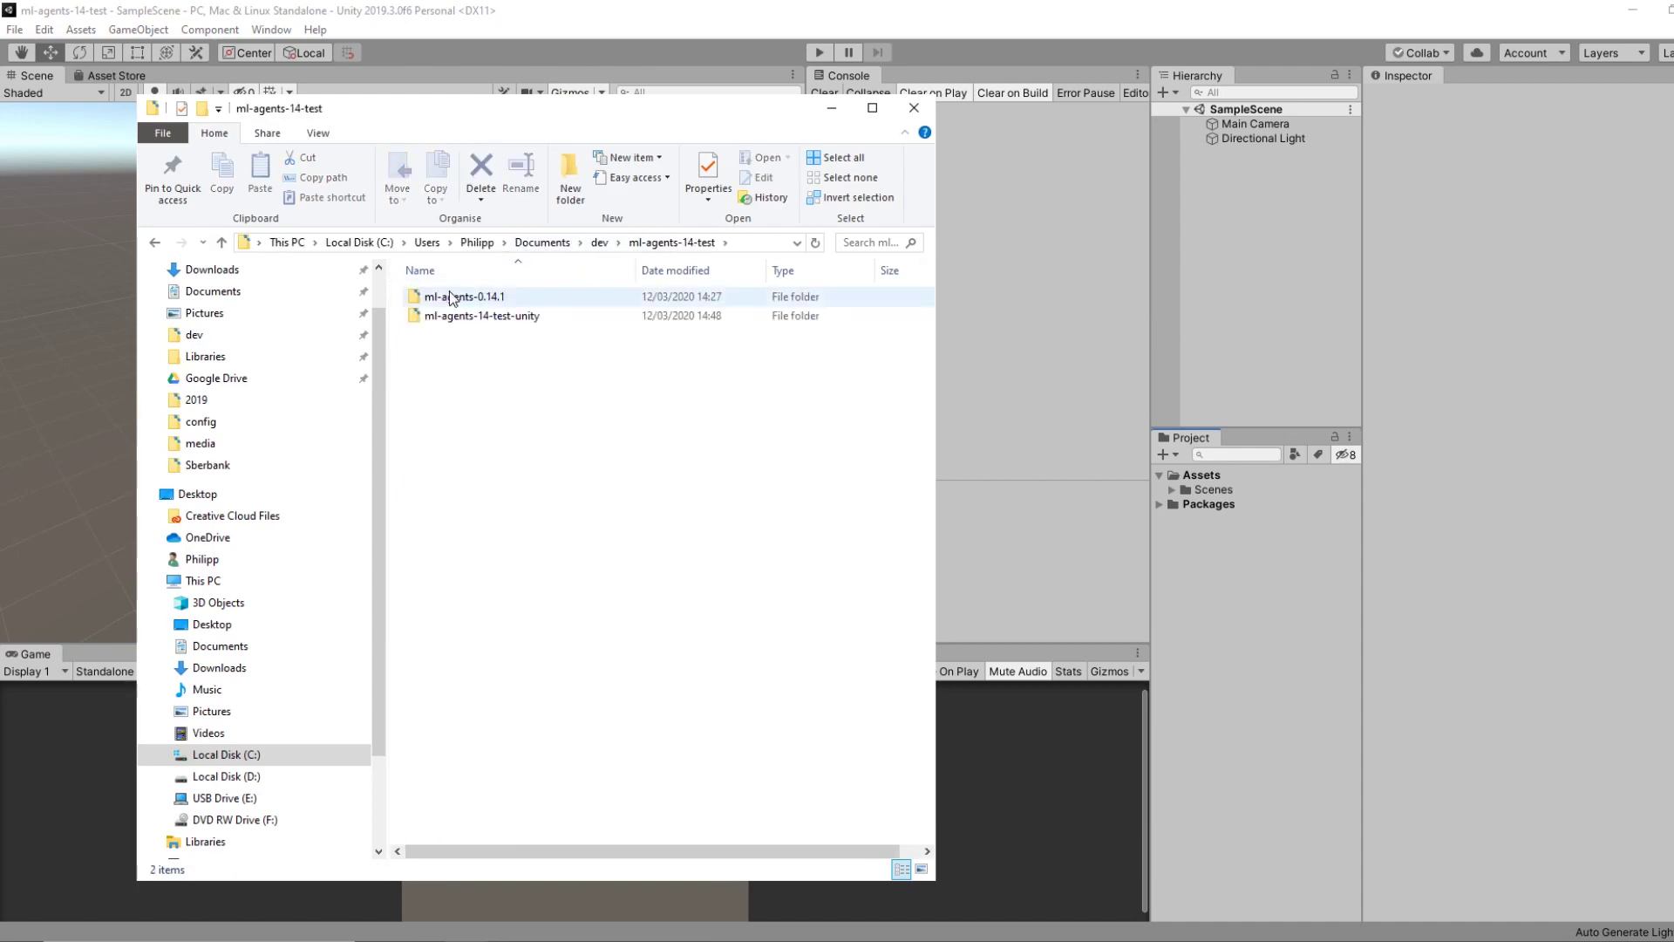
pyautogui.click(509, 319)
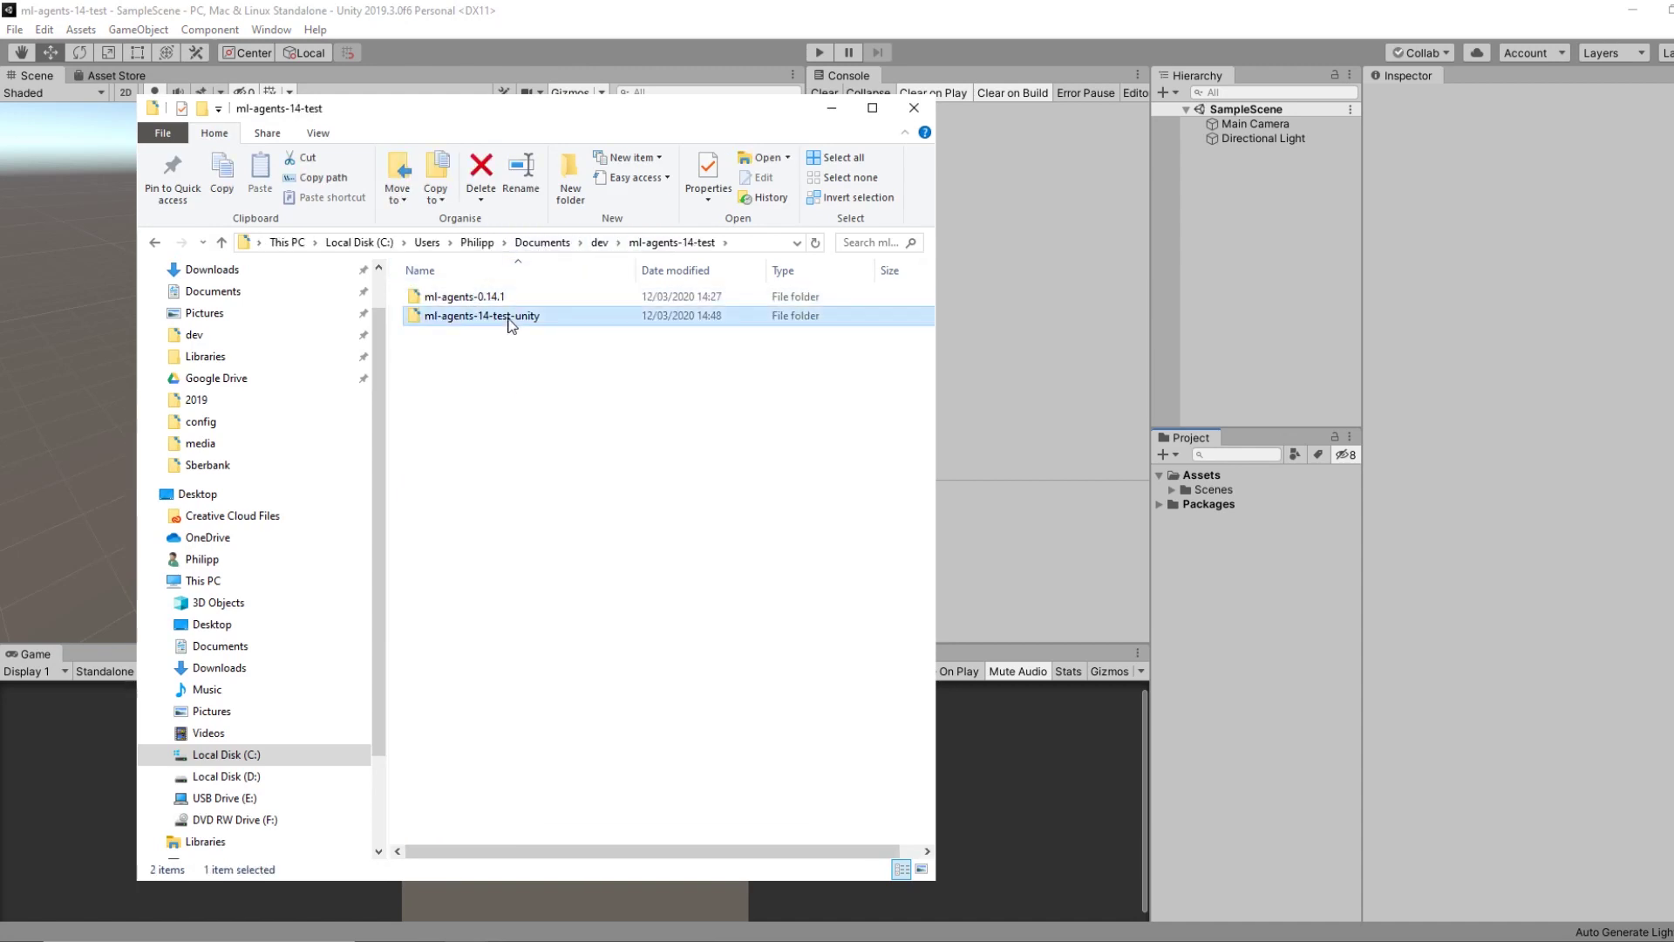
pyautogui.click(497, 298)
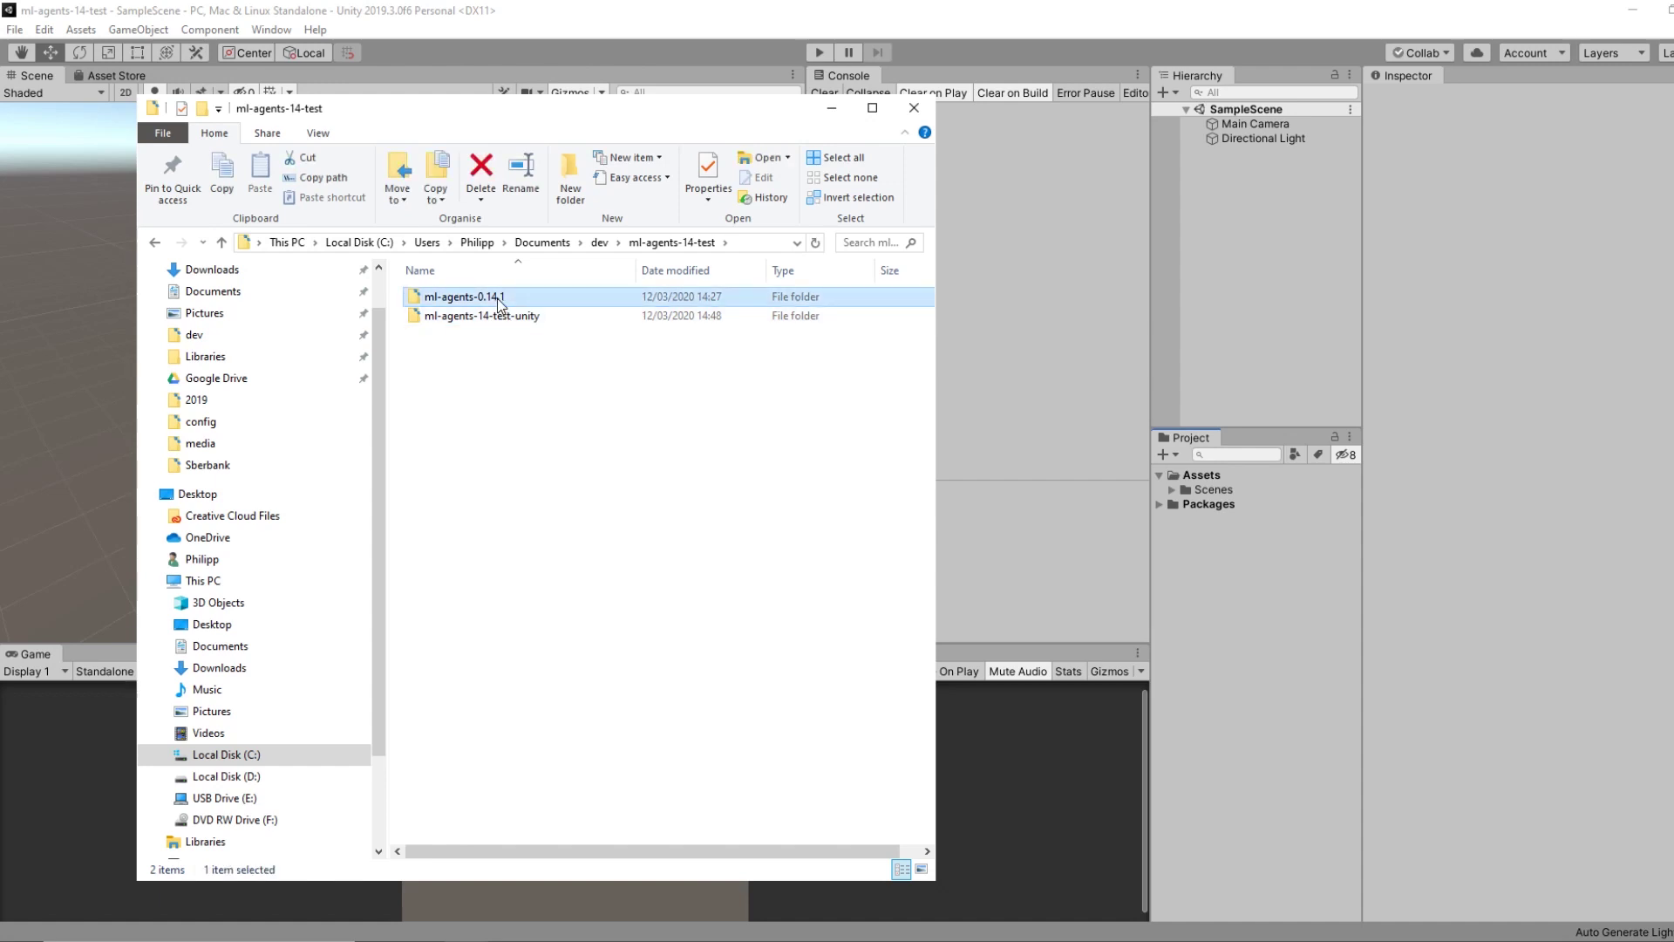
pyautogui.doubleClick(494, 295)
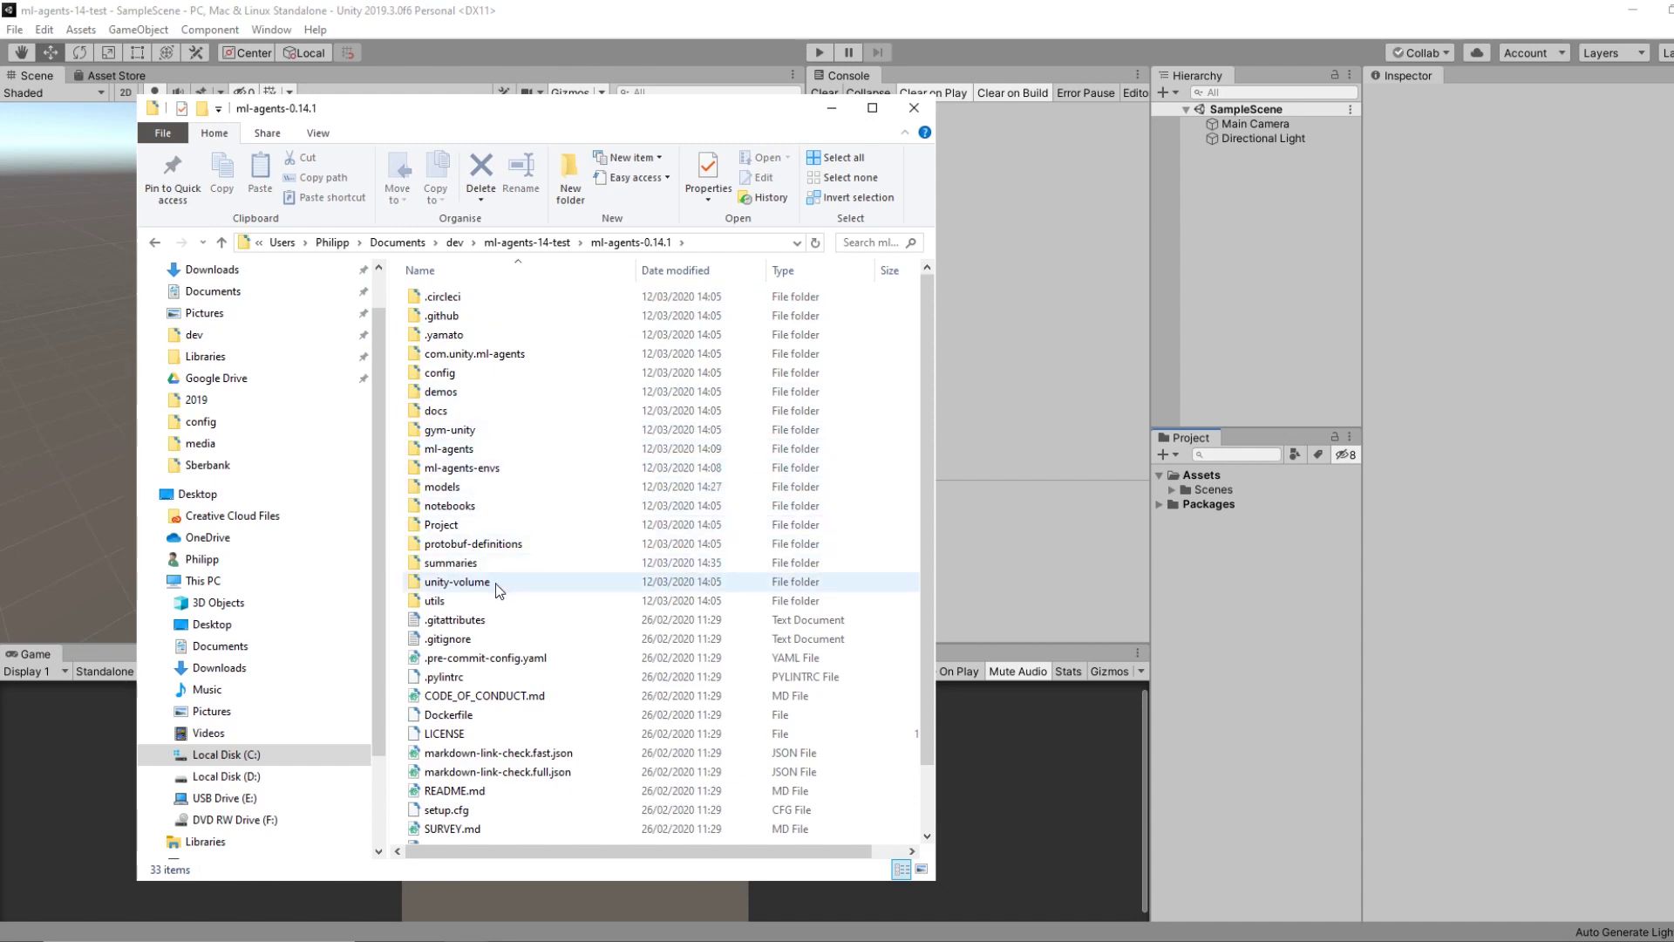
pyautogui.doubleClick(445, 528)
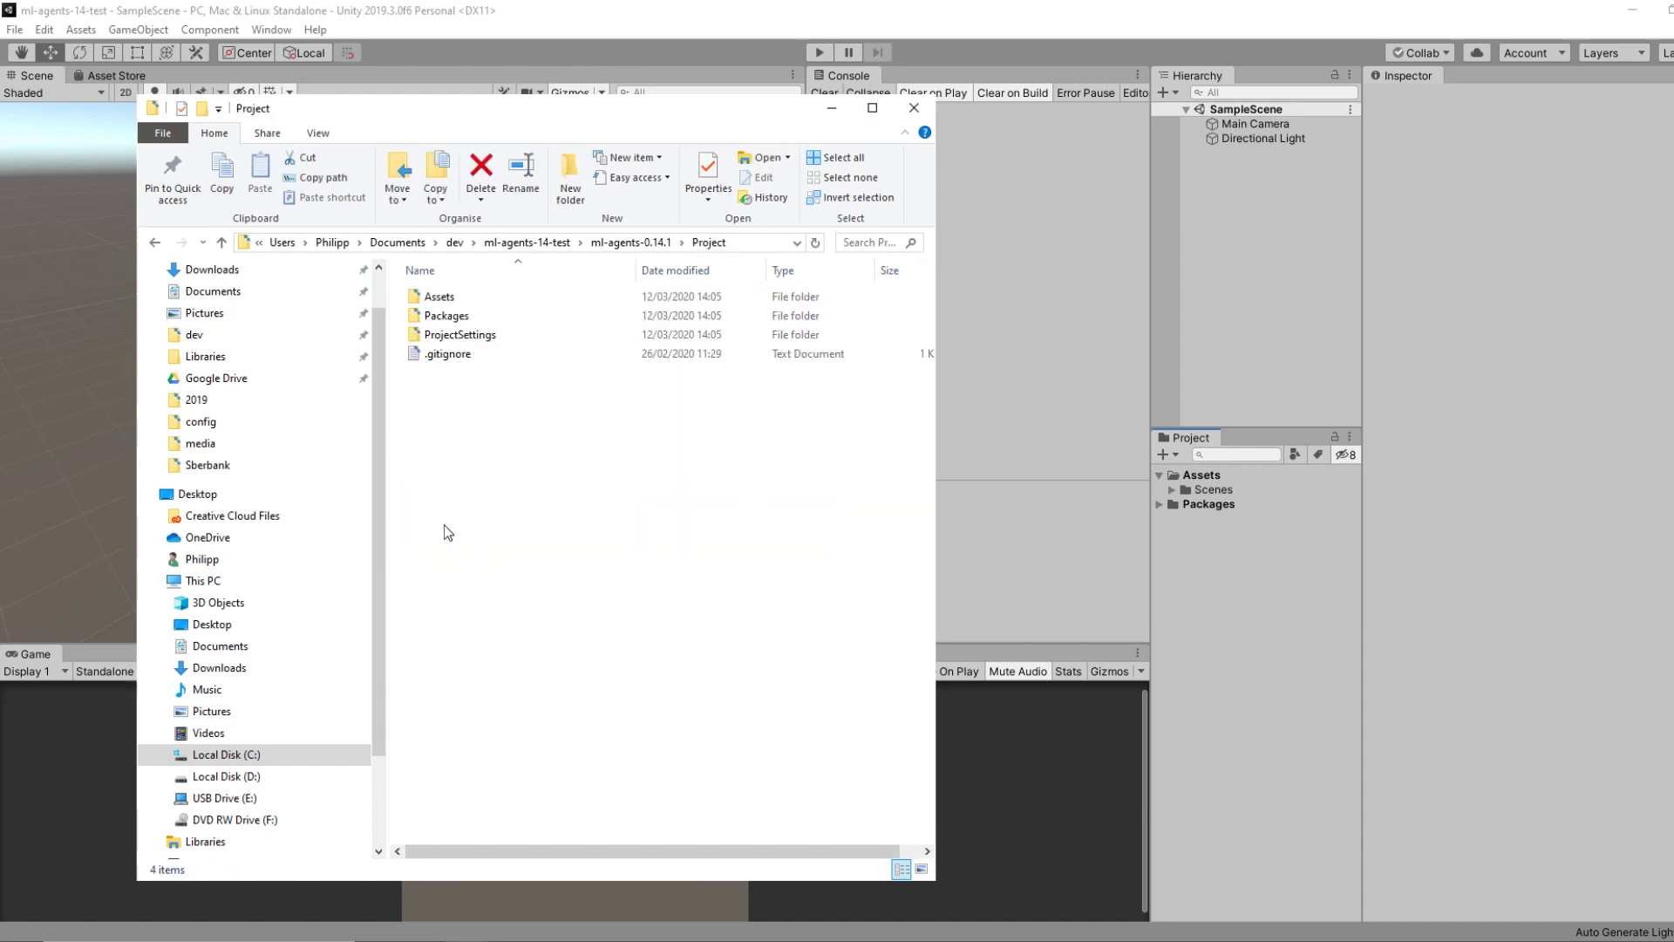
pyautogui.doubleClick(460, 301)
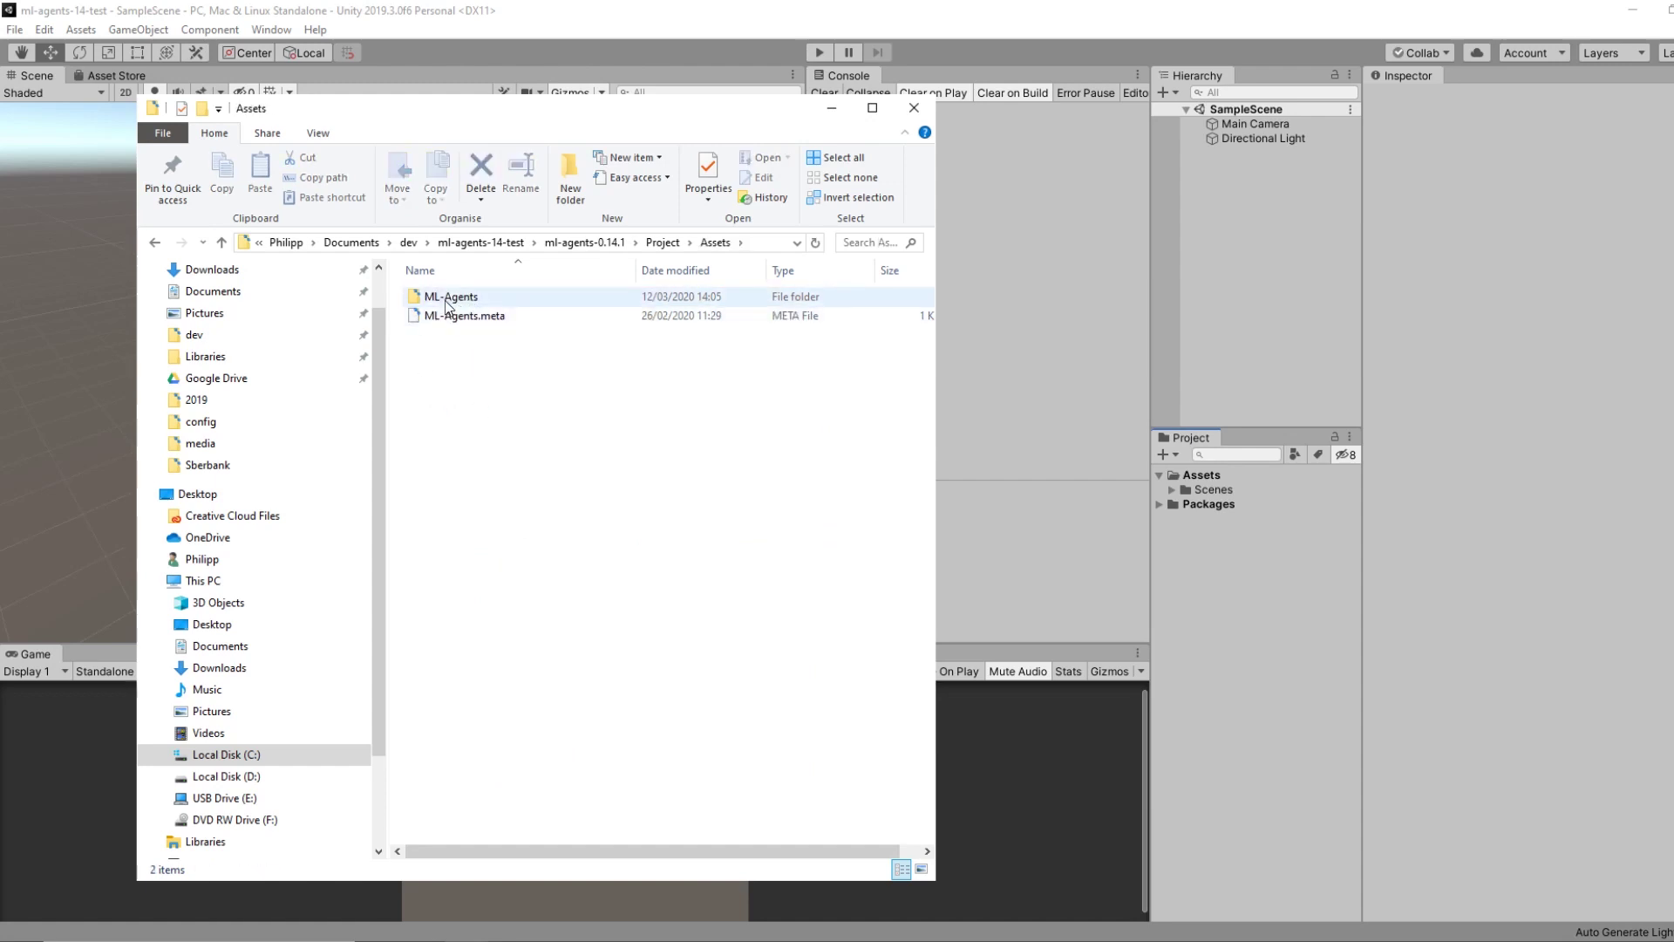
pyautogui.moveTo(447, 300); pyautogui.dragTo(1198, 476)
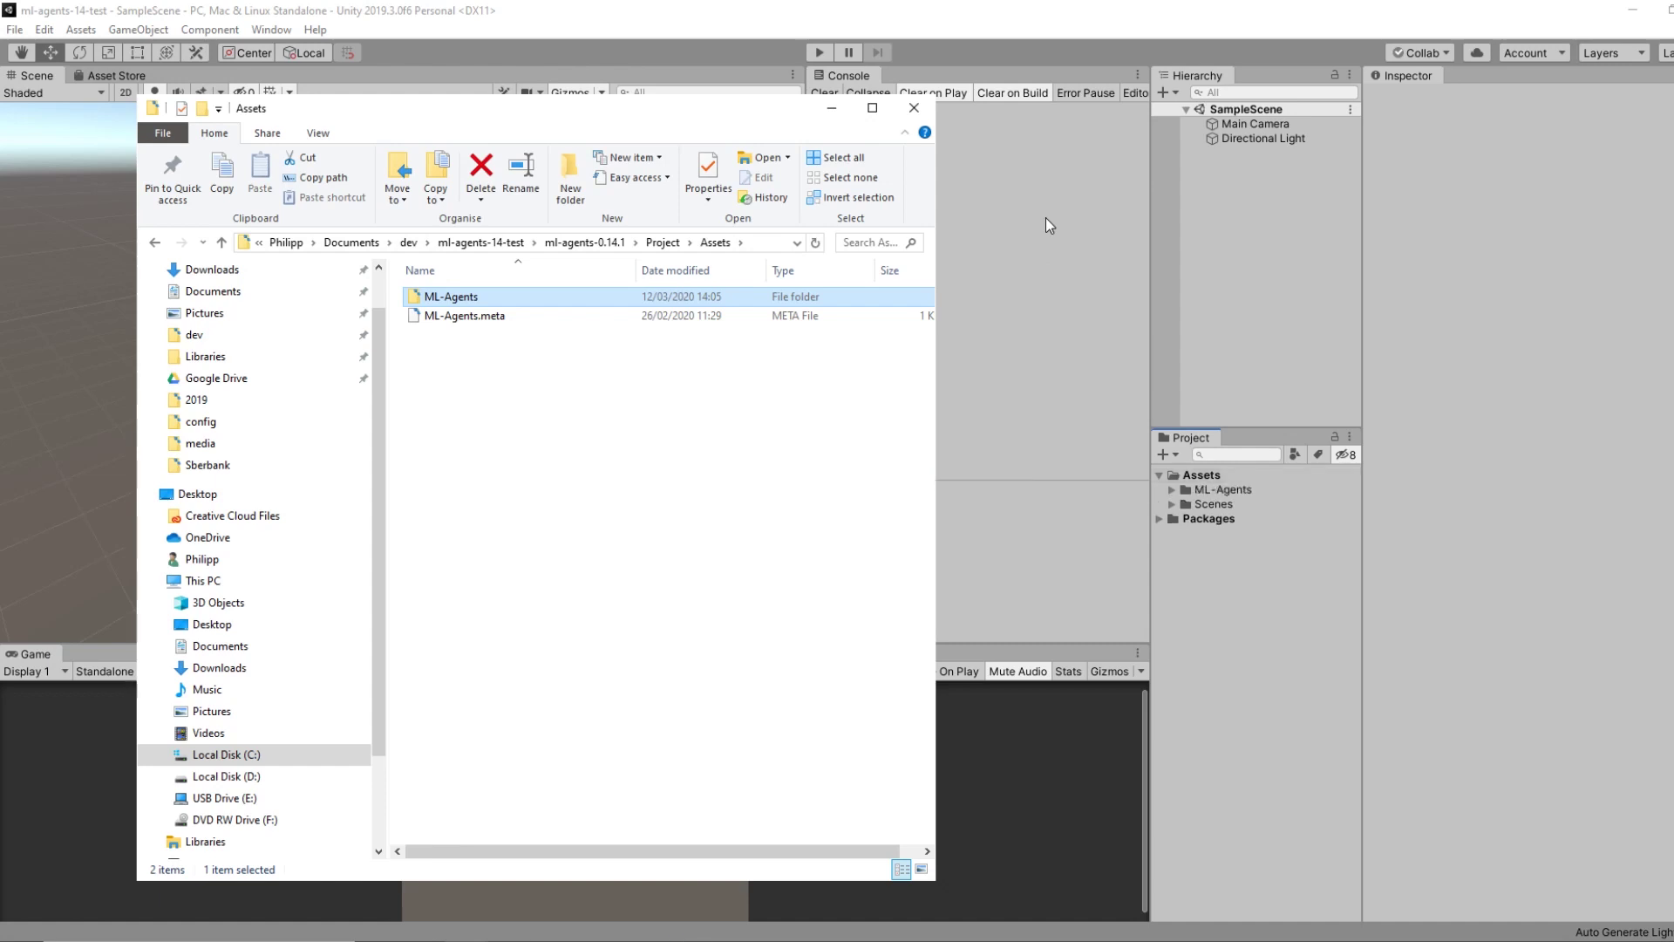
pyautogui.click(832, 108)
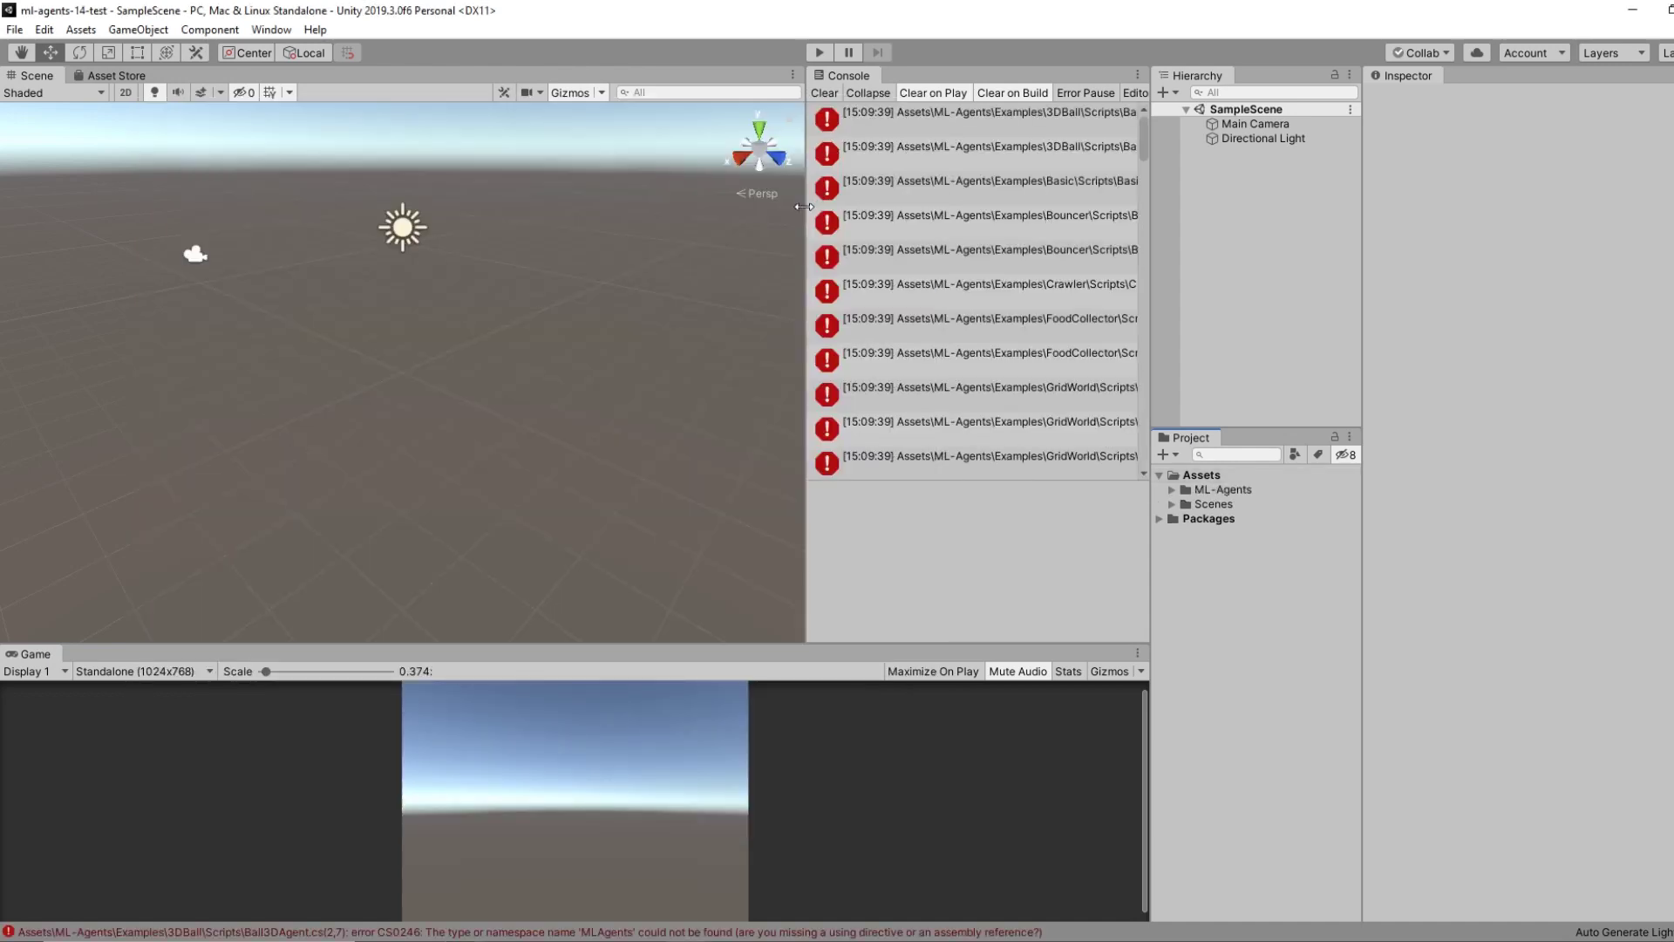
pyautogui.moveTo(803, 207); pyautogui.dragTo(452, 223)
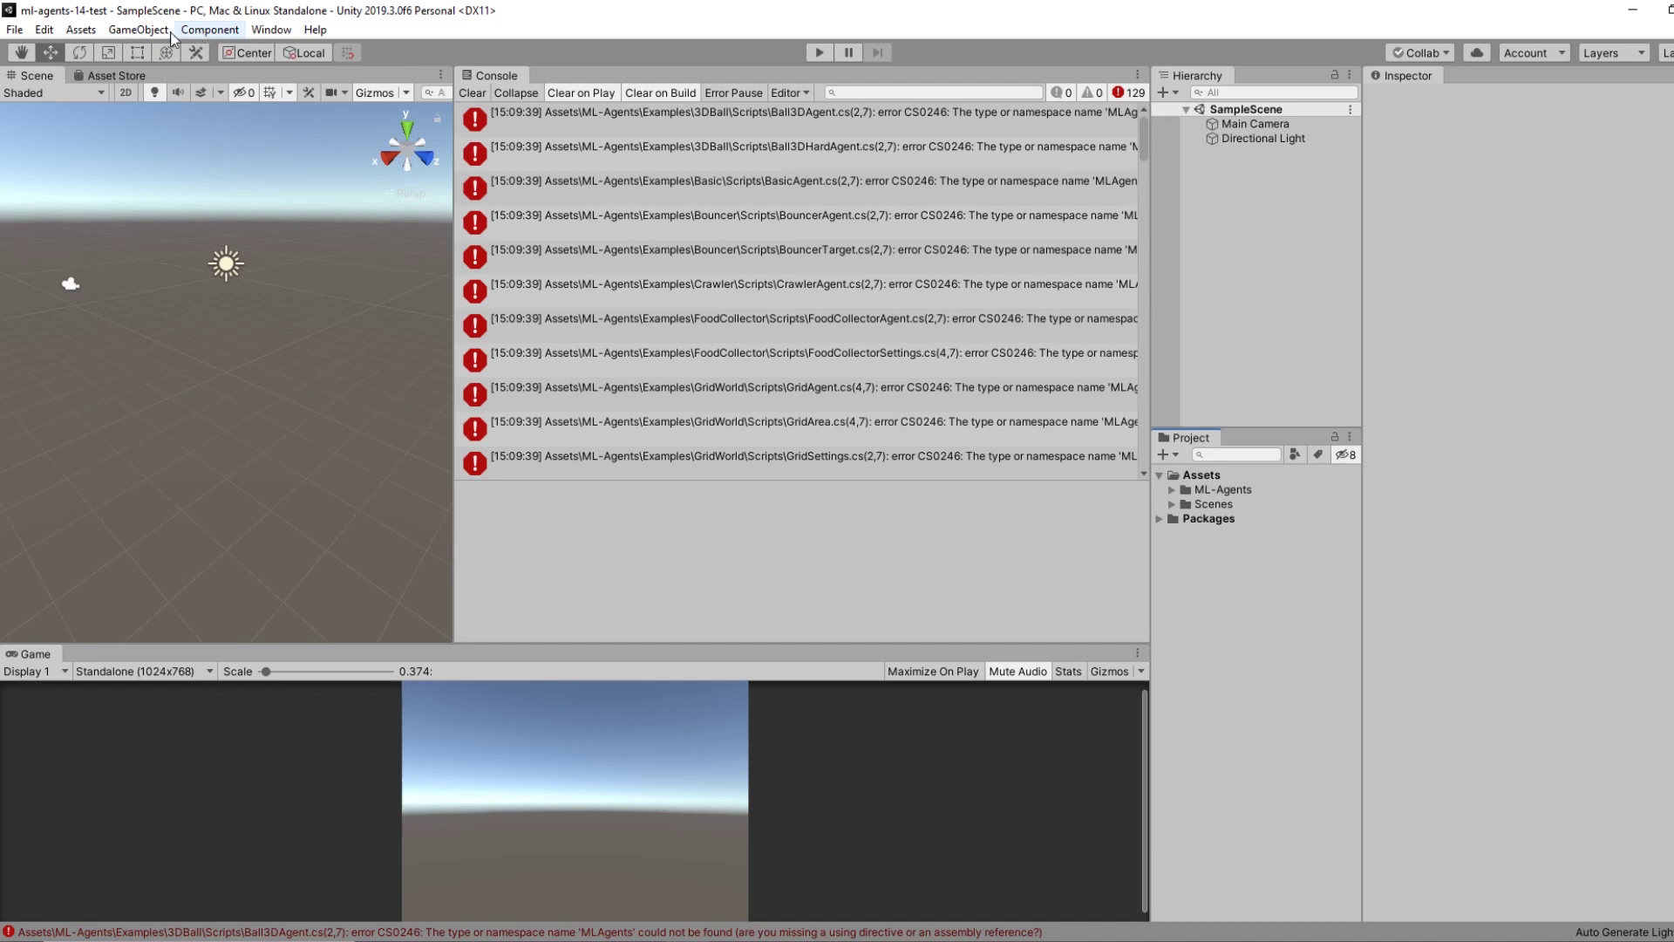
# Search 'barra' in Package Manager, show preview packages, install Barracuda 0.6.1 preview, then close it.
pyautogui.click(271, 31)
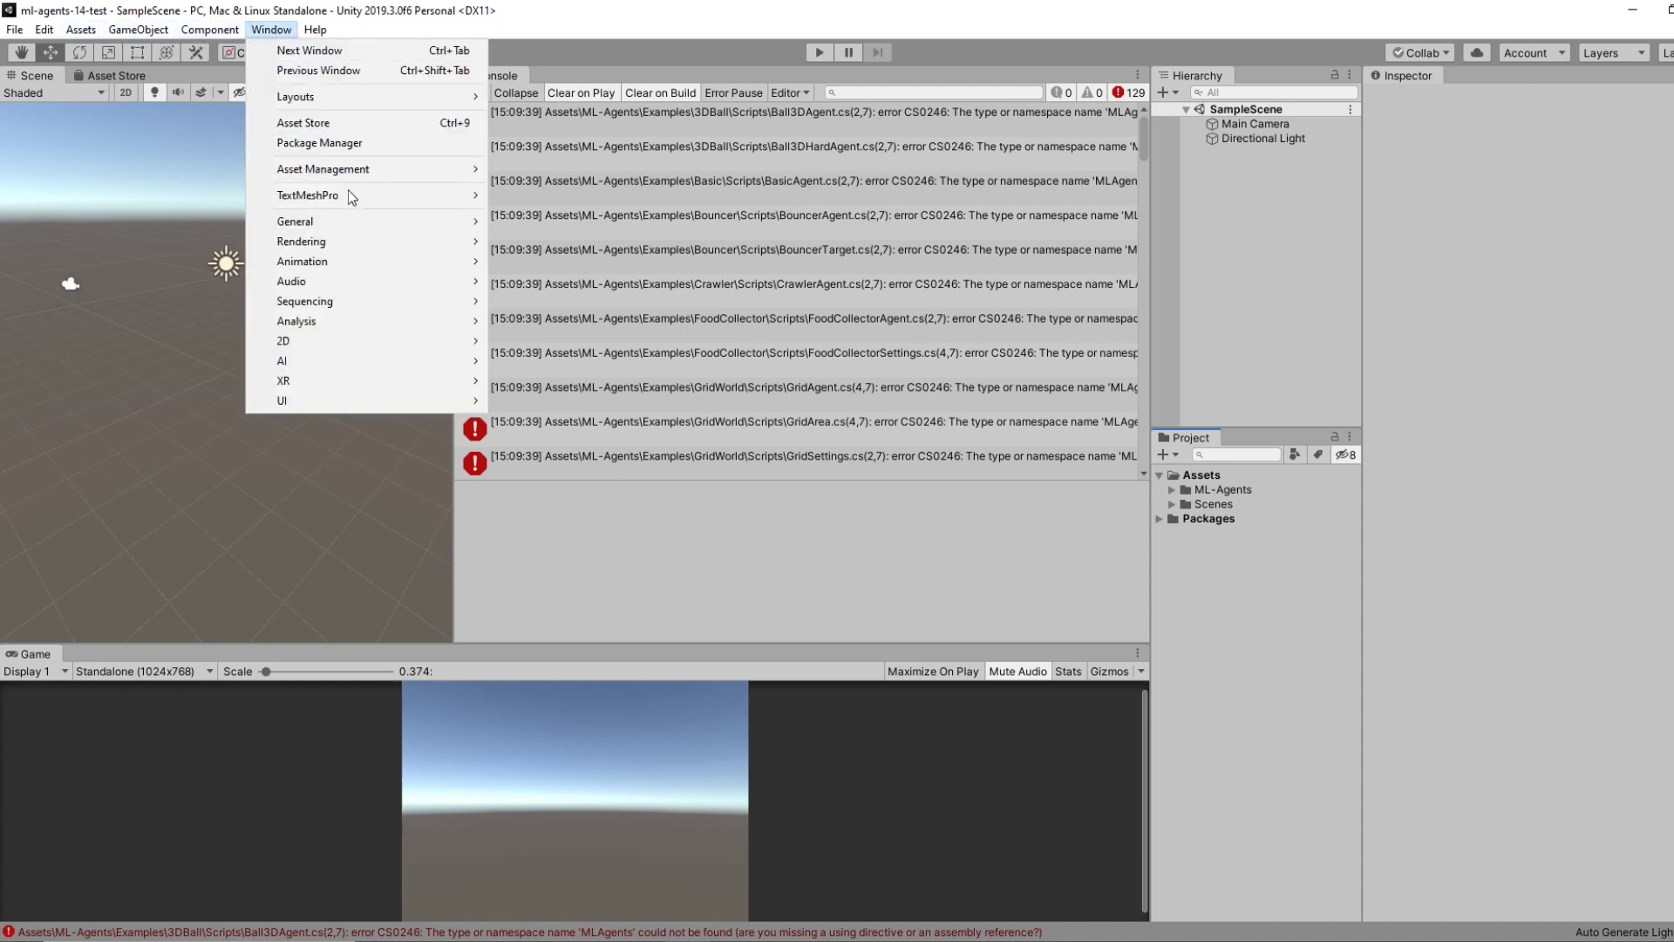
pyautogui.click(347, 146)
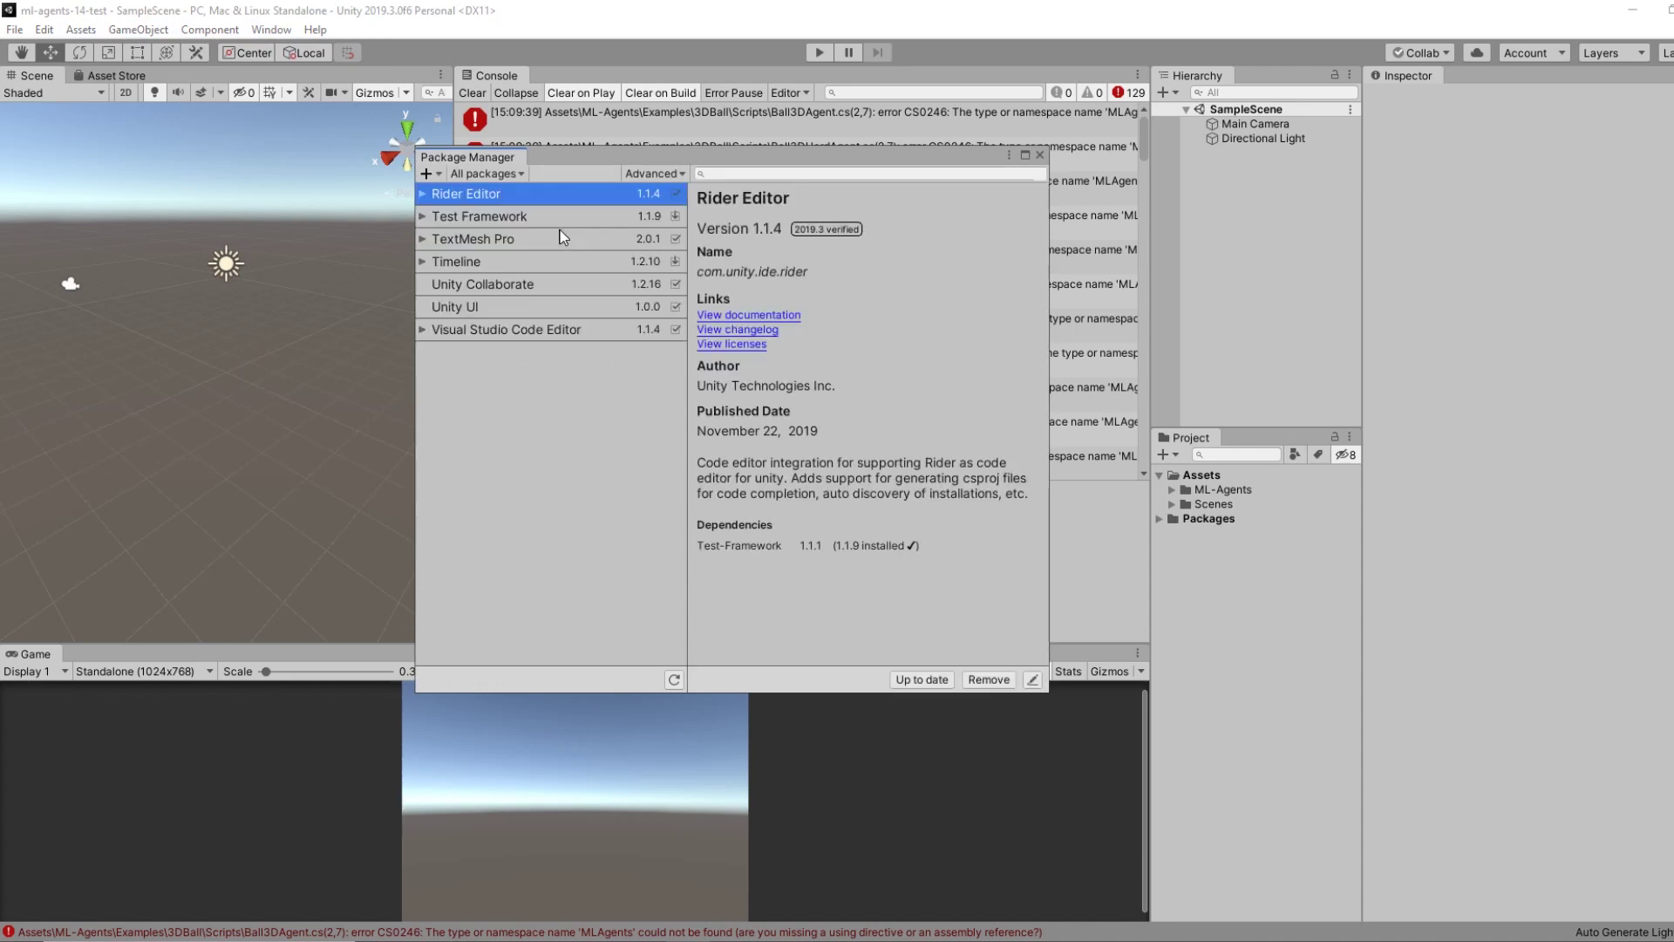
pyautogui.click(681, 174)
pyautogui.click(682, 175)
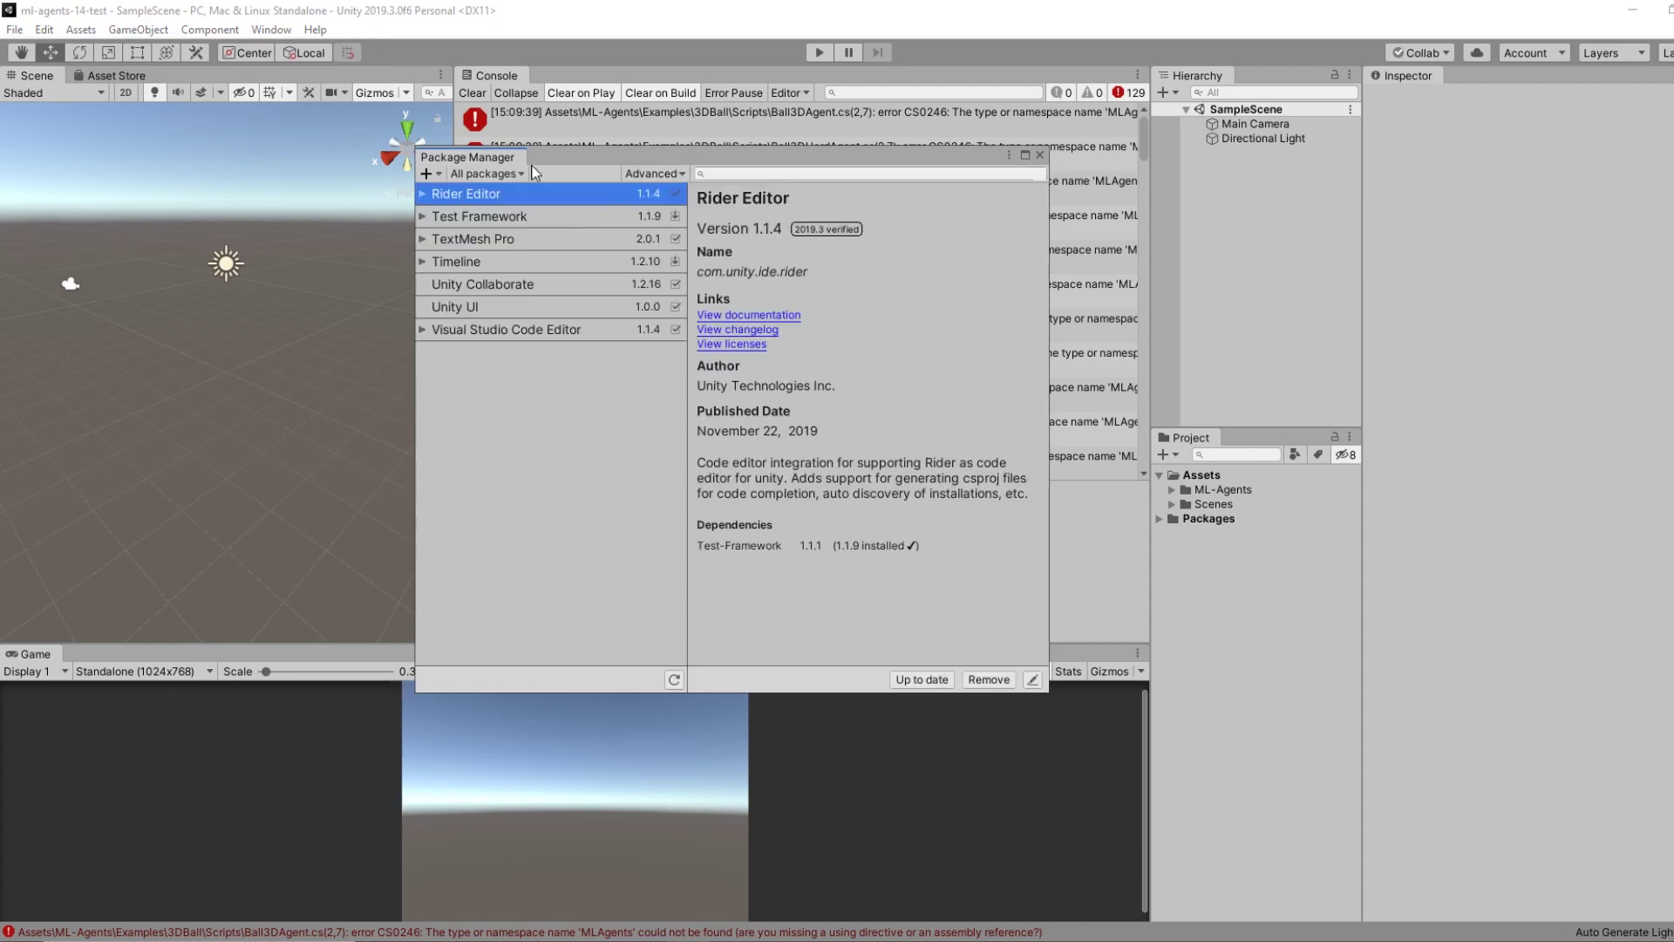
pyautogui.click(734, 174)
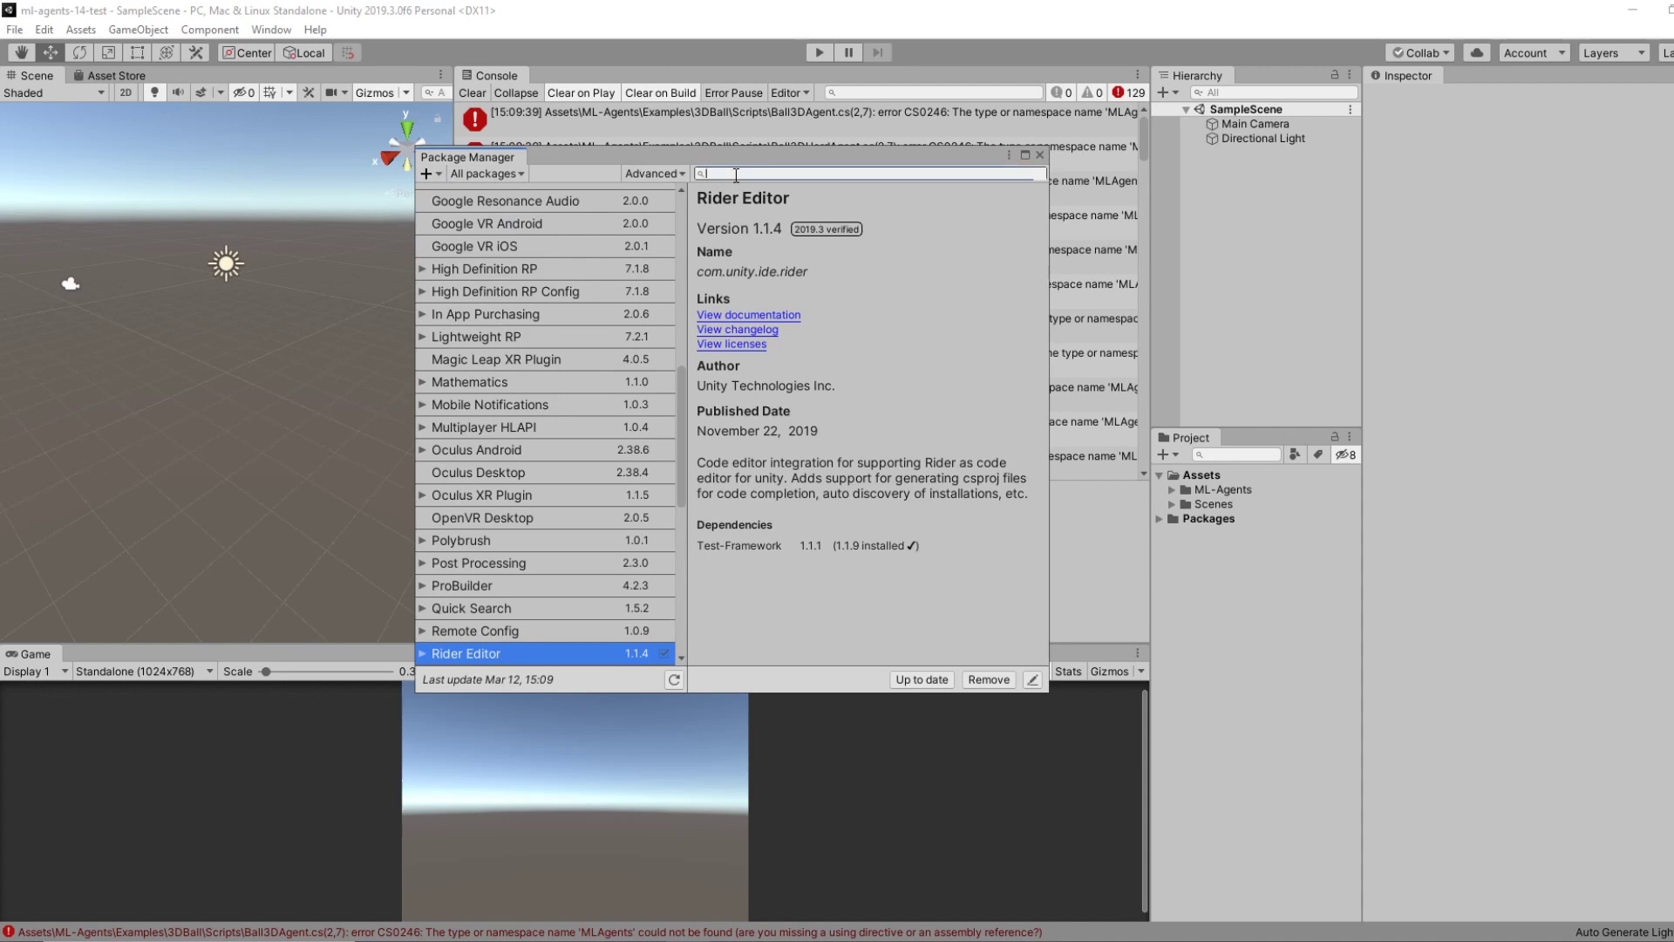
pyautogui.write('barra')
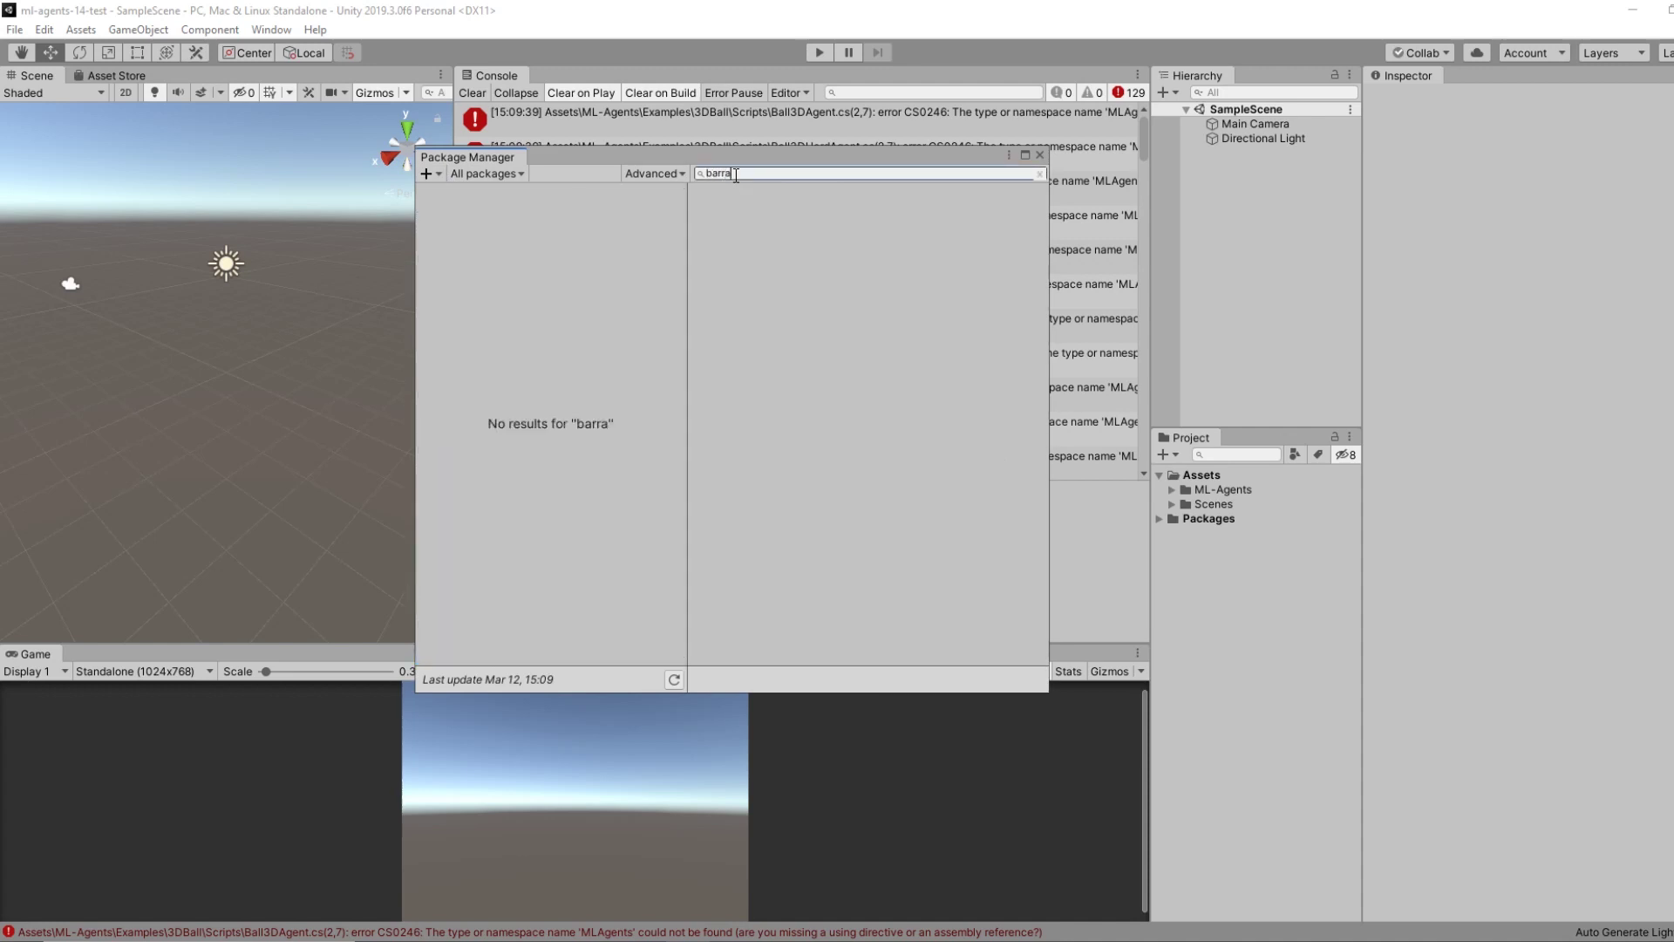
pyautogui.click(663, 172)
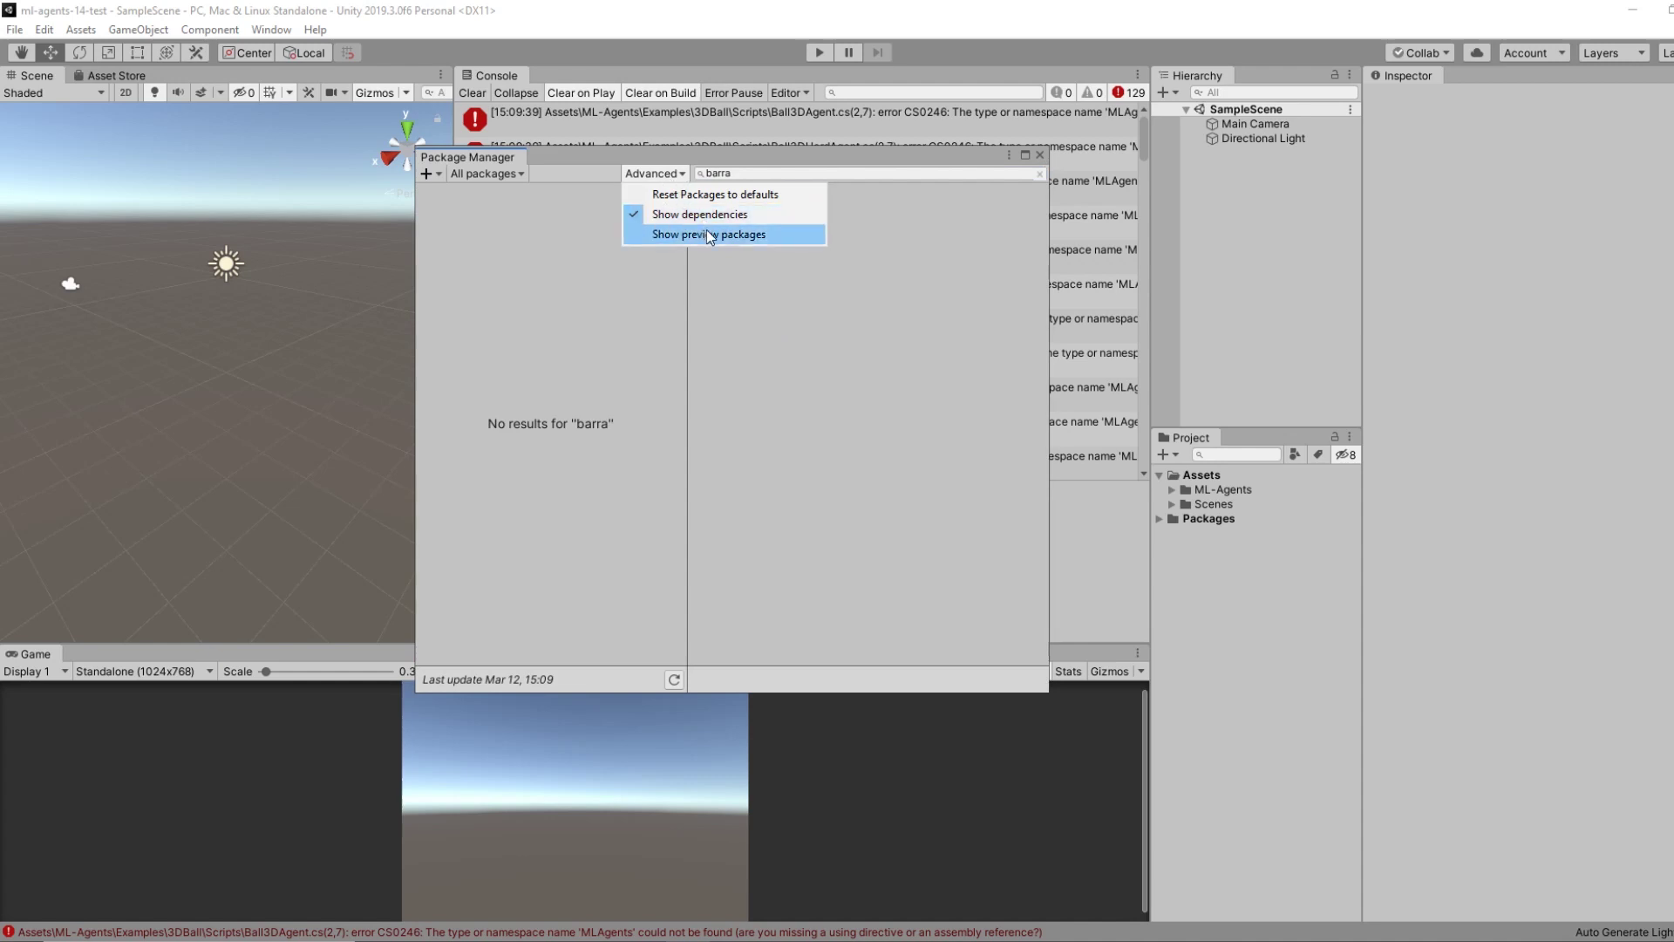
pyautogui.click(708, 233)
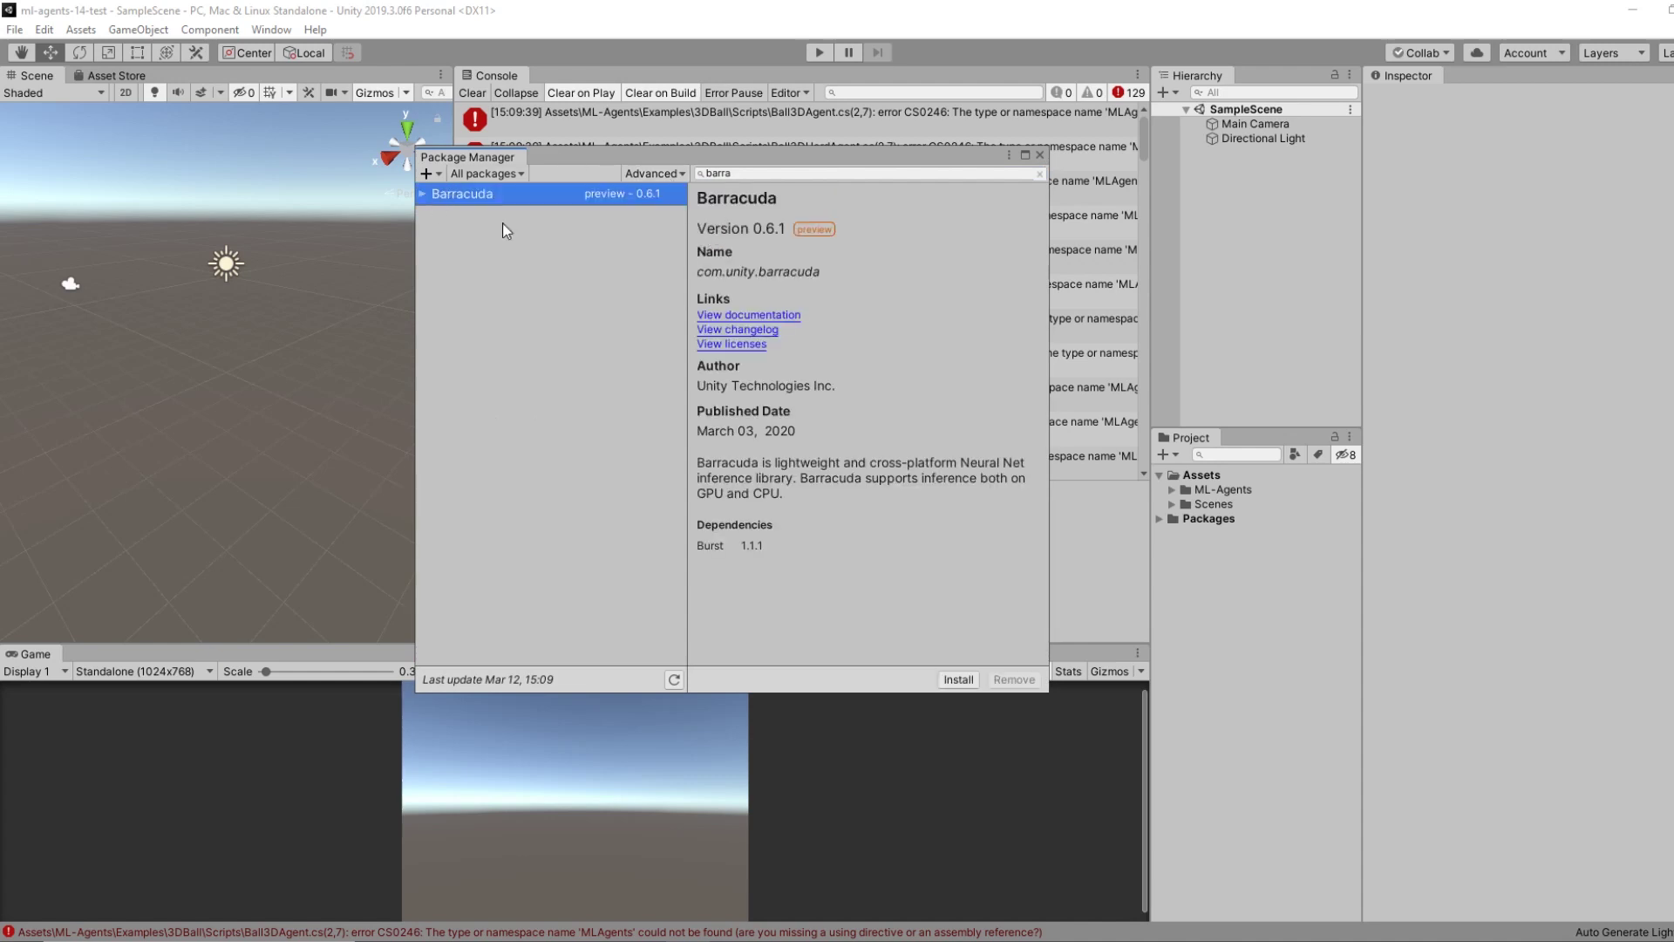
pyautogui.click(422, 194)
pyautogui.click(423, 193)
pyautogui.click(959, 679)
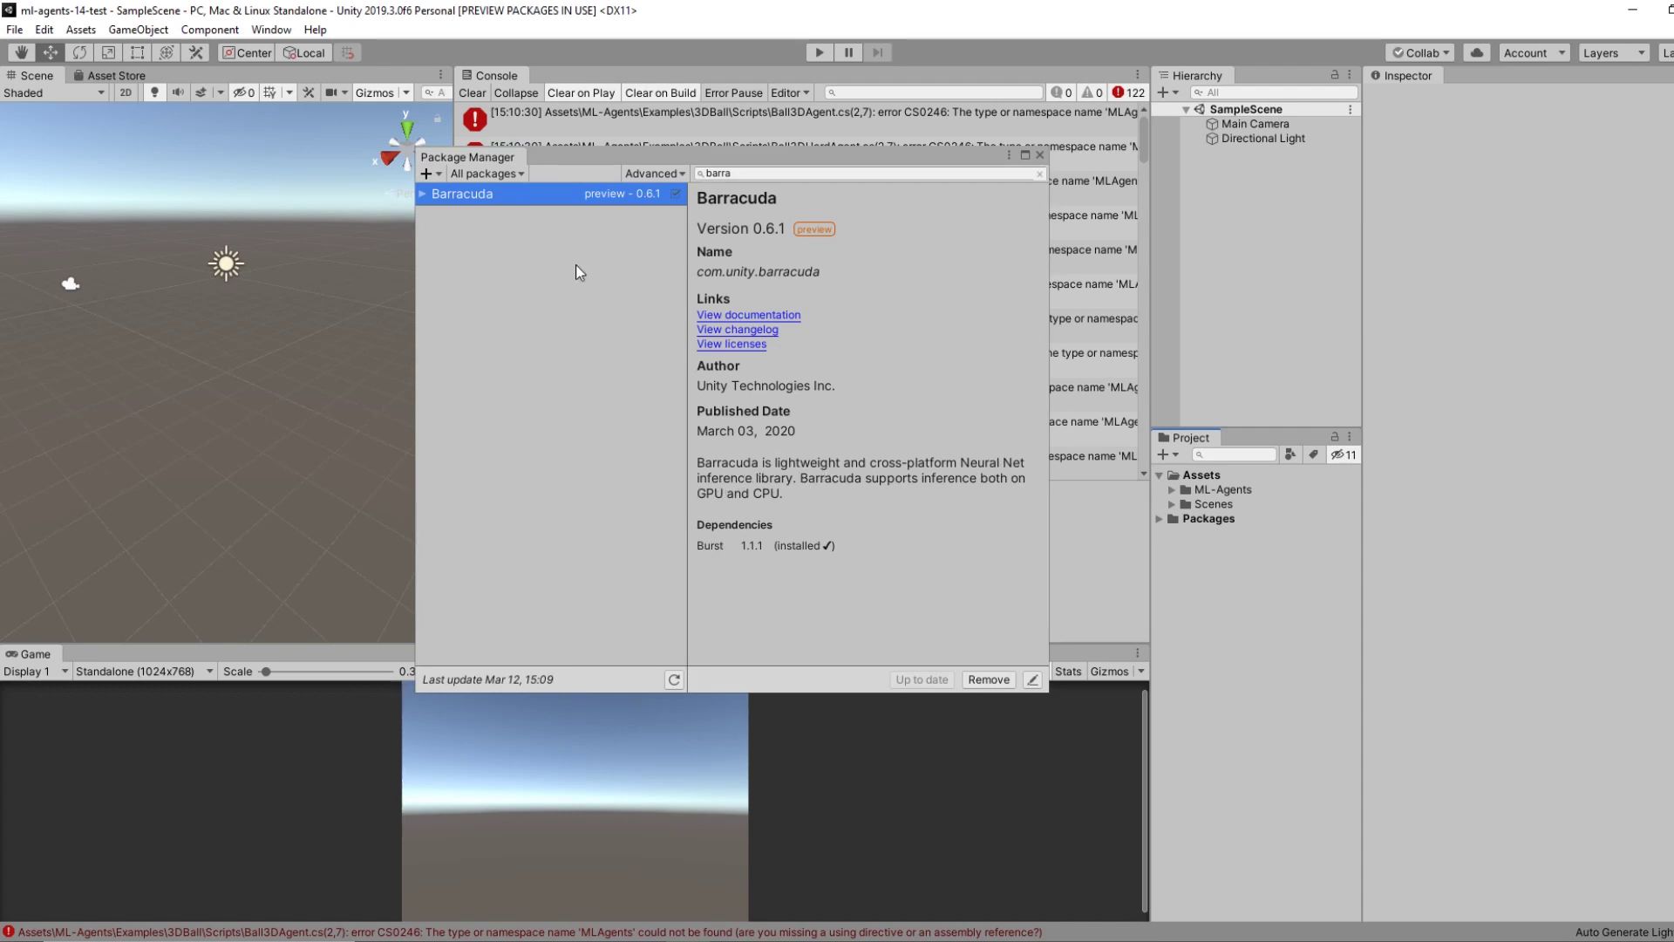
pyautogui.click(1039, 153)
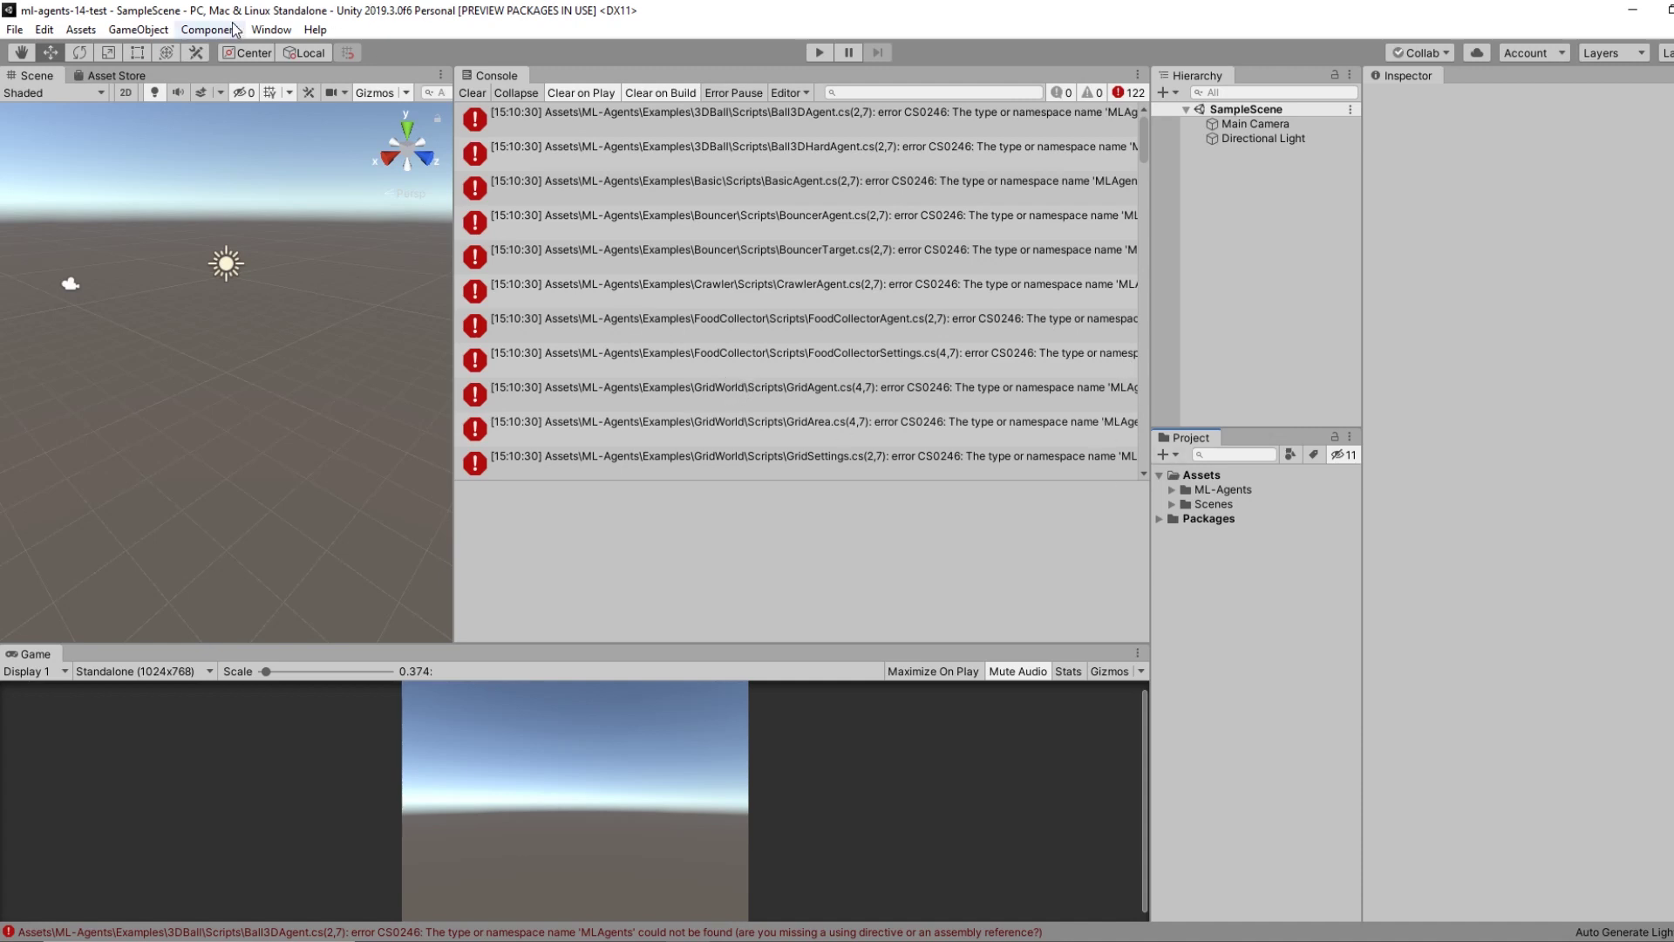
# Reopen Package Manager, clear the 'barra' search, and open the + menu for adding packages.
pyautogui.click(271, 30)
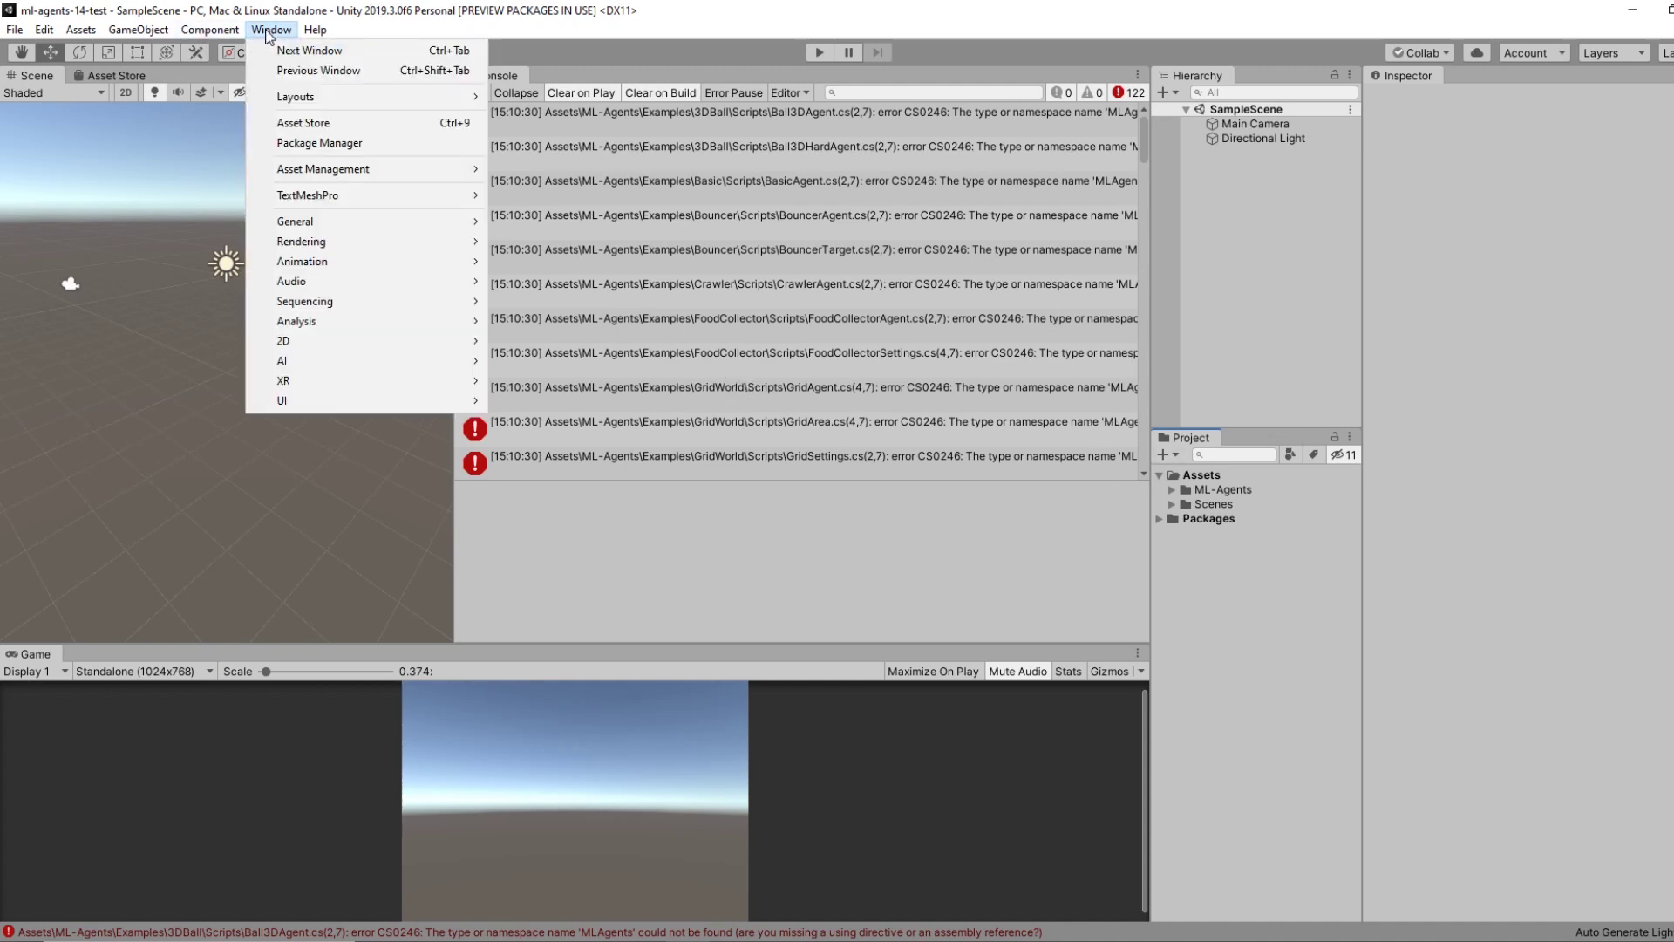
pyautogui.click(322, 146)
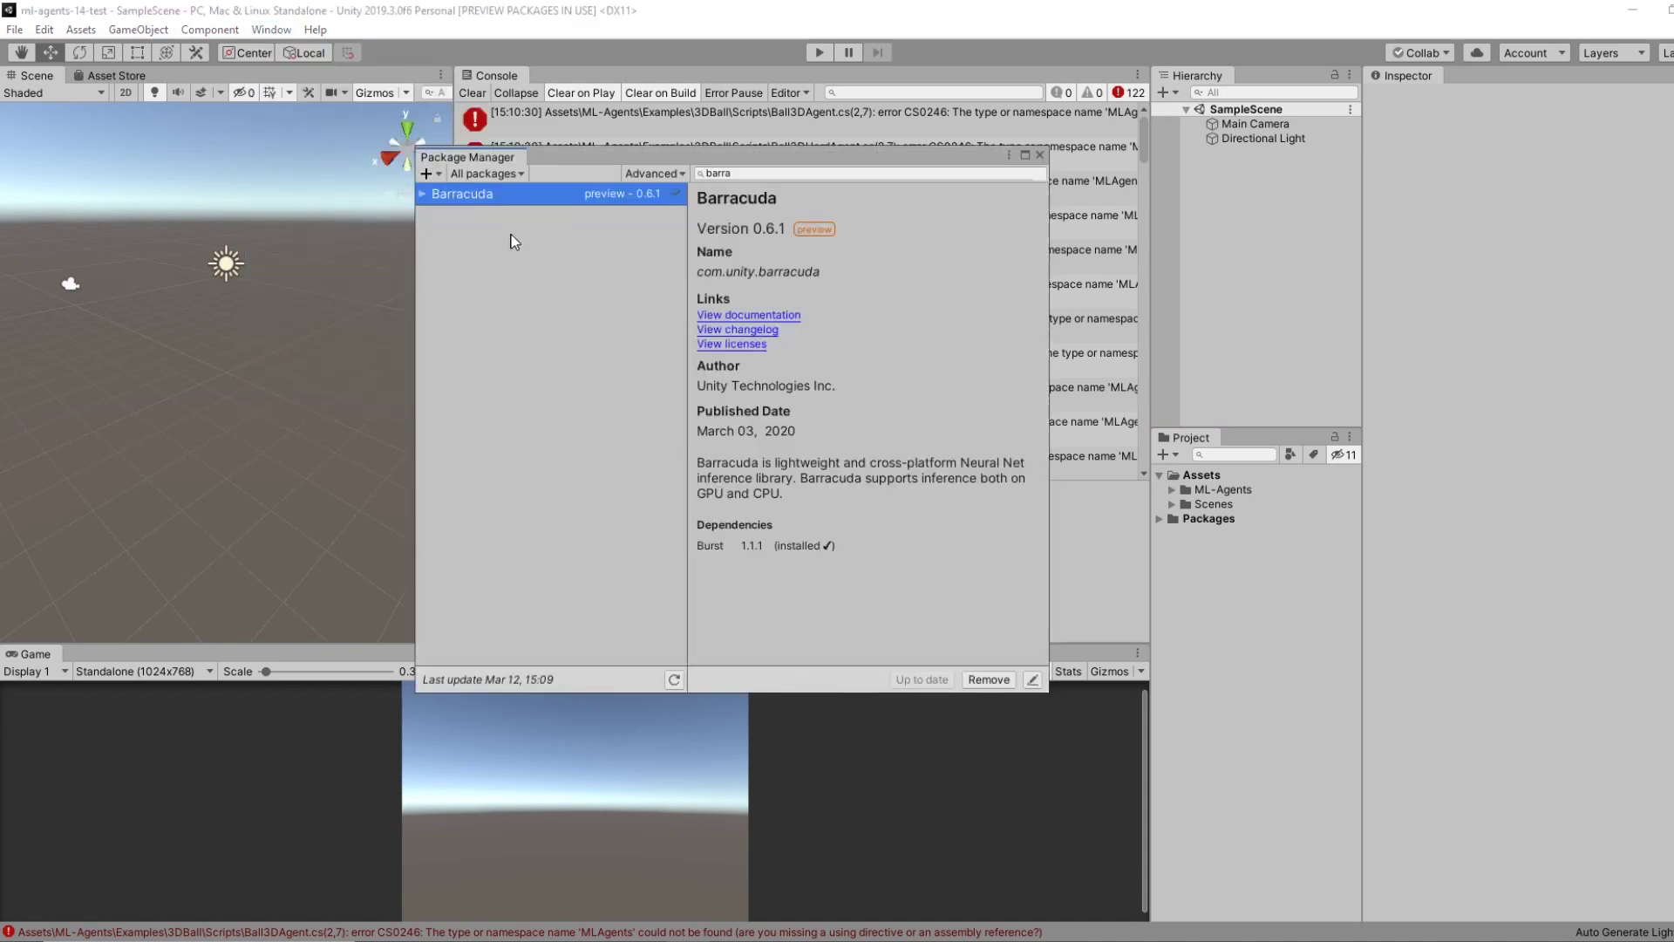
pyautogui.click(747, 174)
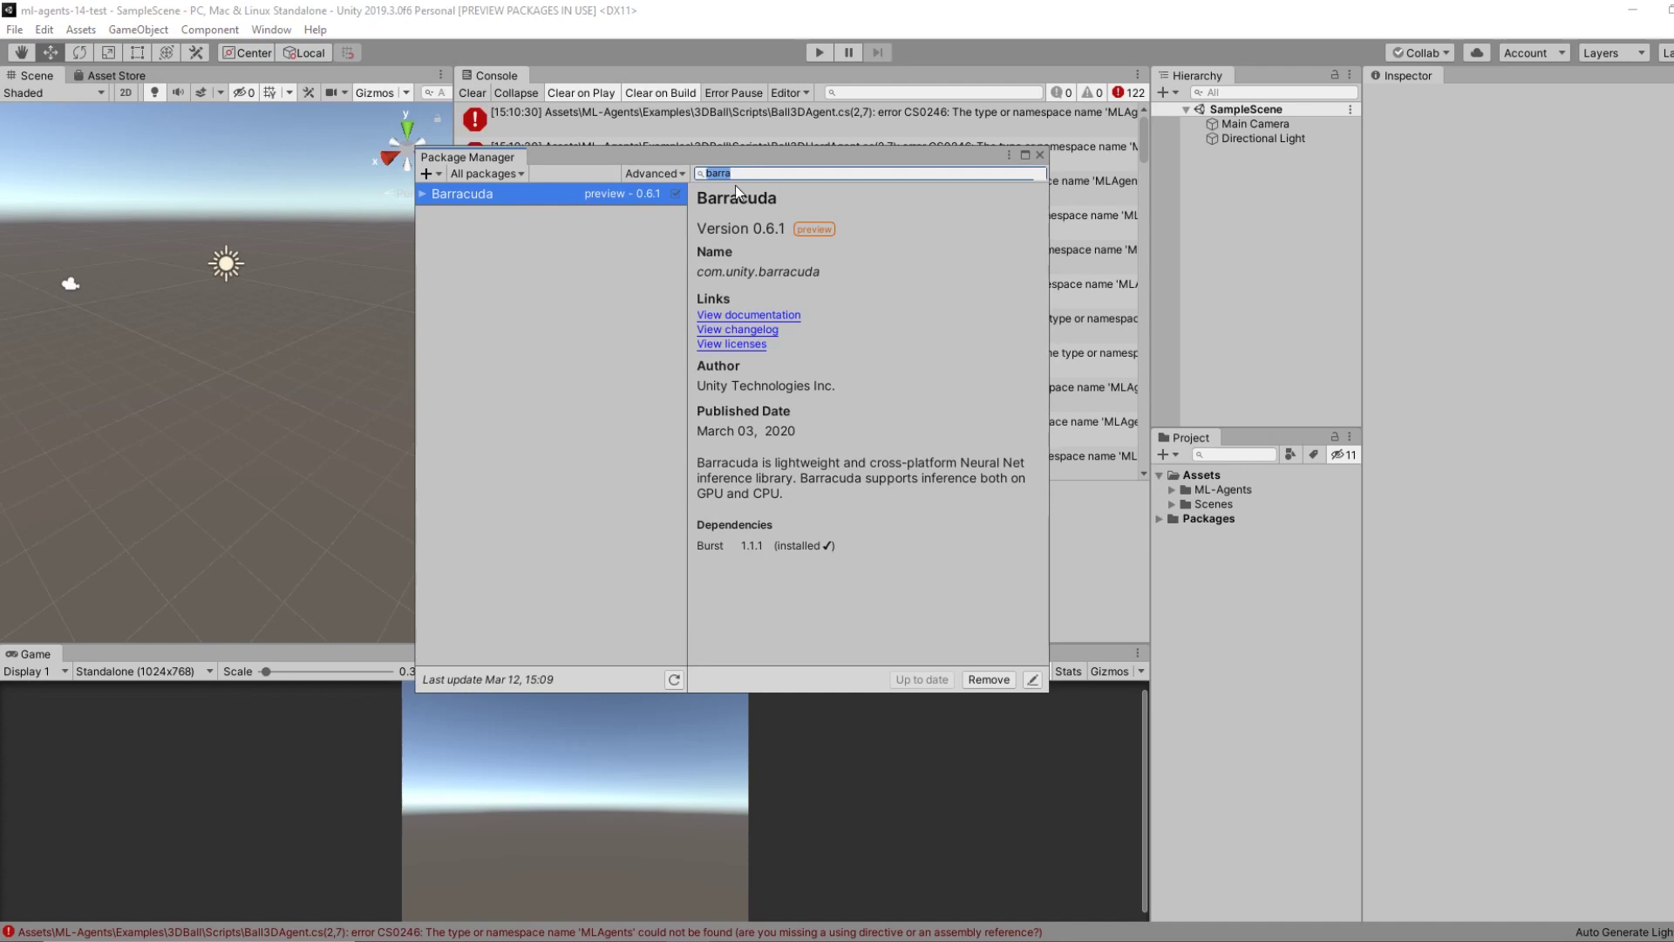
pyautogui.press('BackSpace')
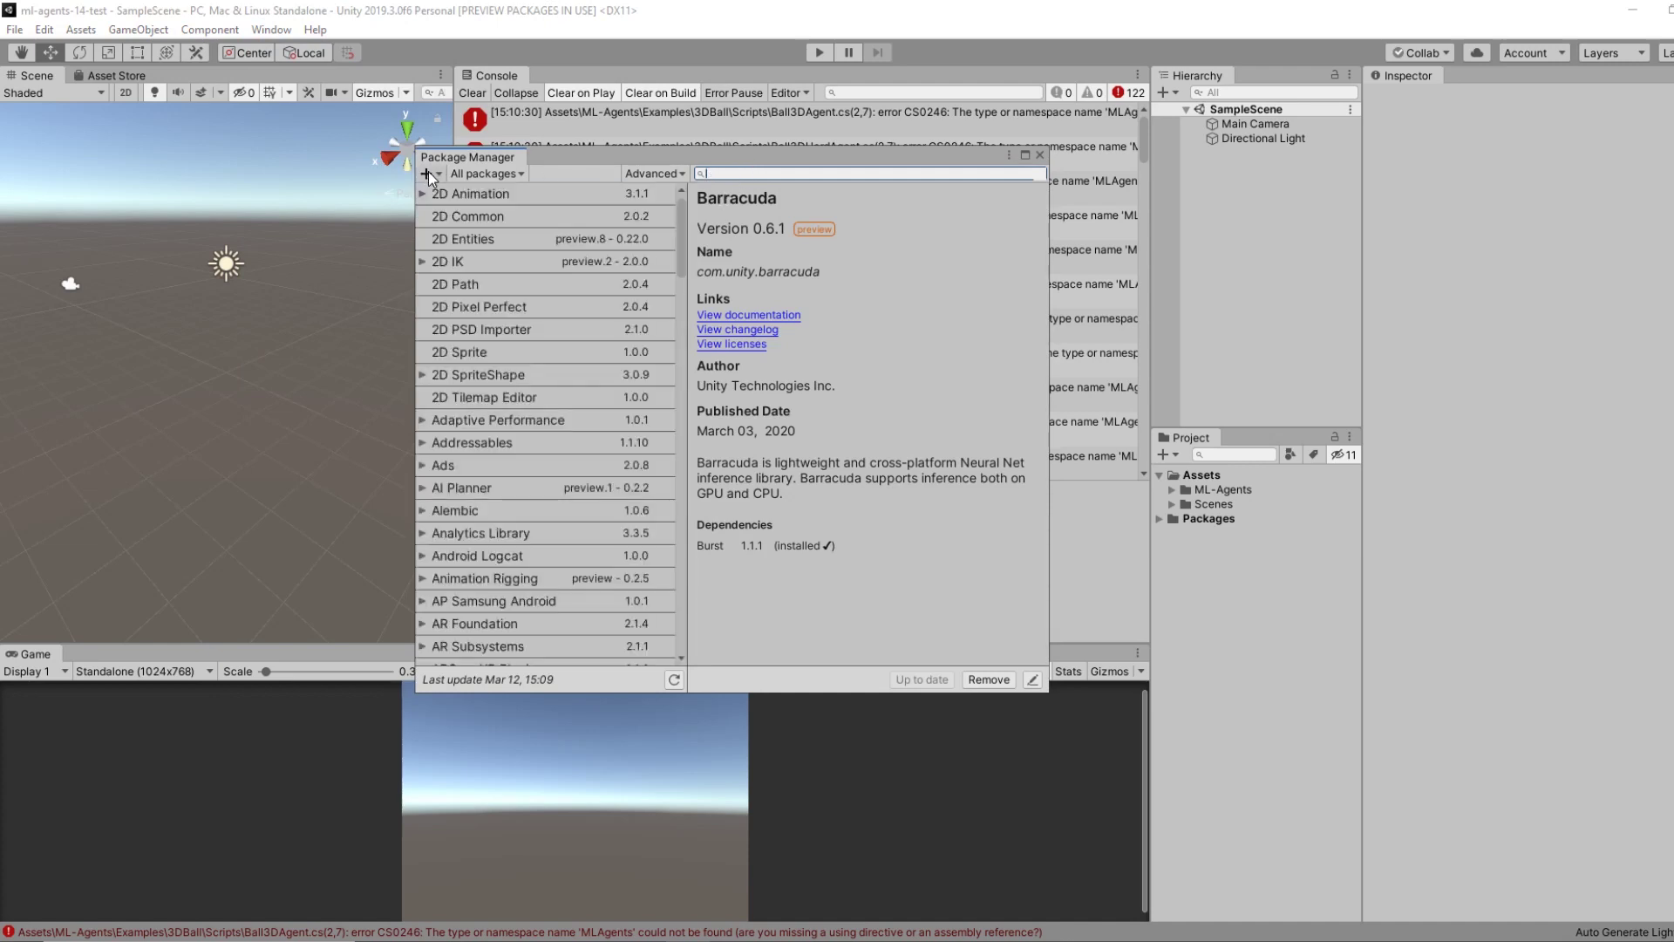
pyautogui.click(427, 172)
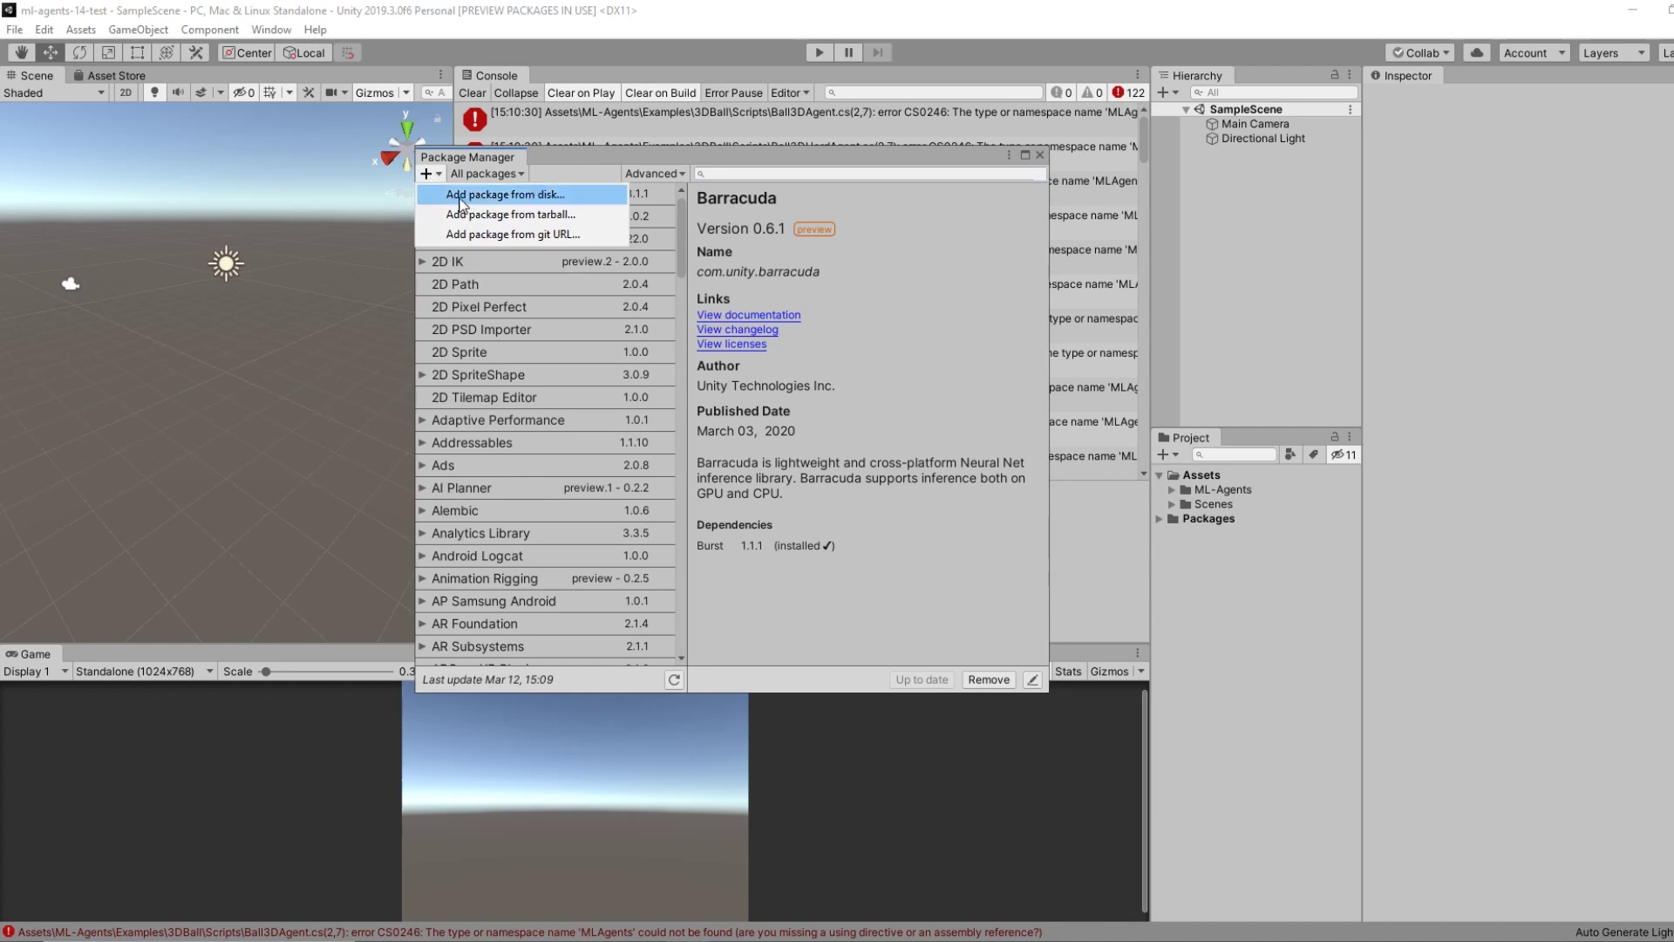
# Start adding a package from disk and move the file dialog and browser windows aside.
pyautogui.click(460, 195)
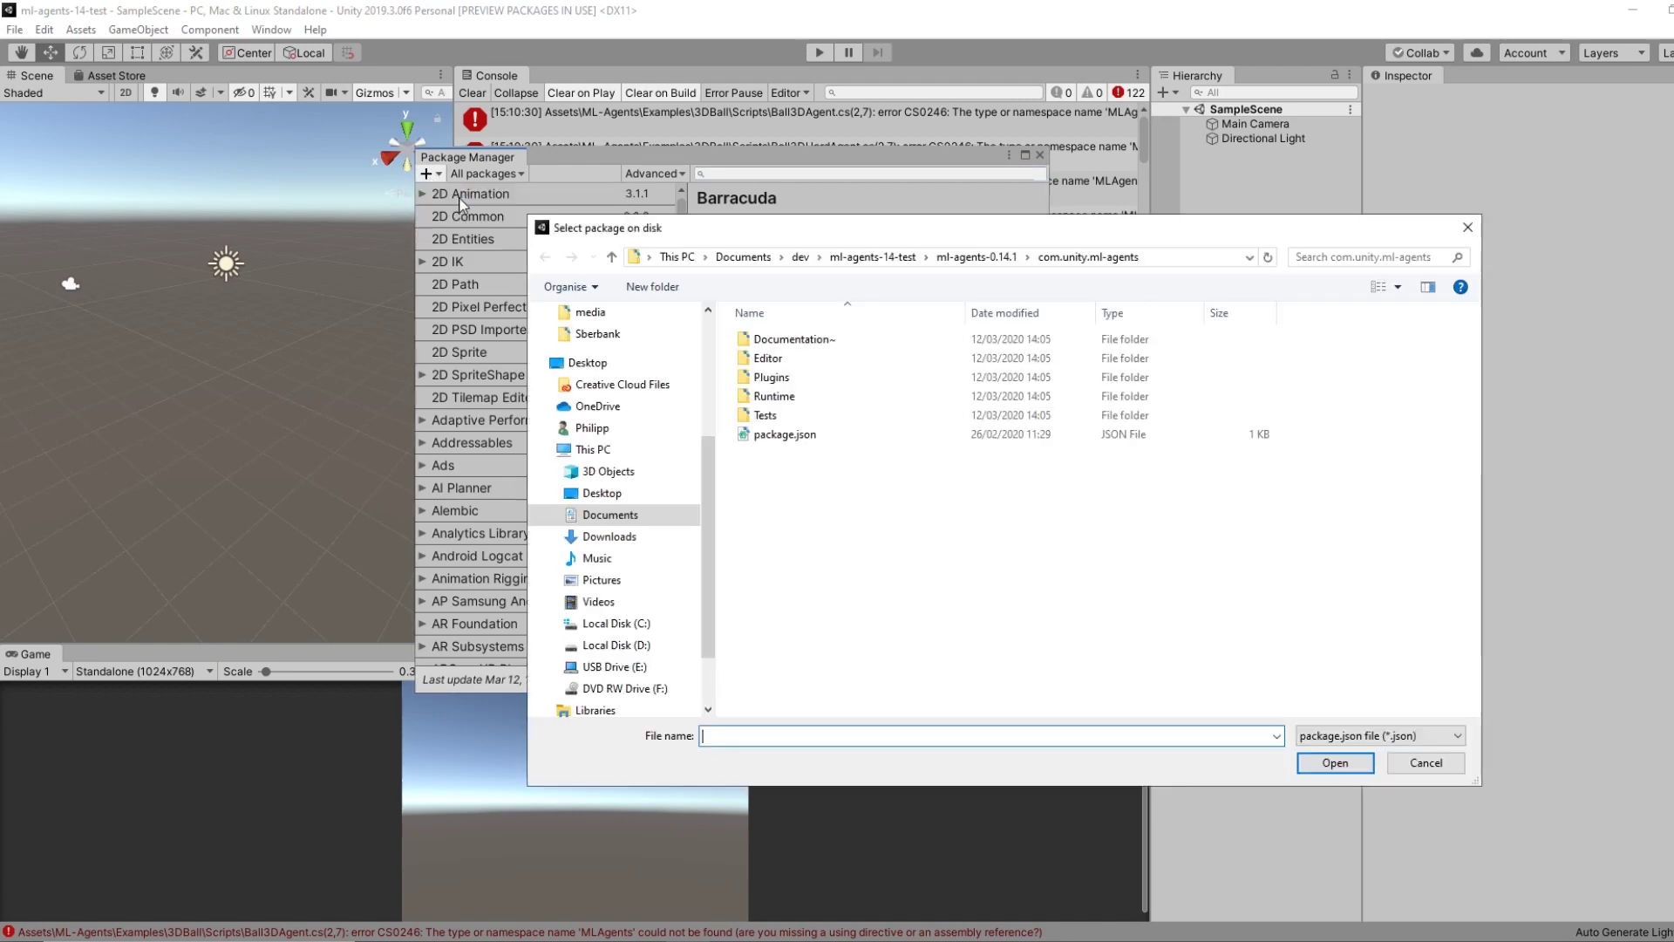
pyautogui.click(898, 259)
pyautogui.click(826, 423)
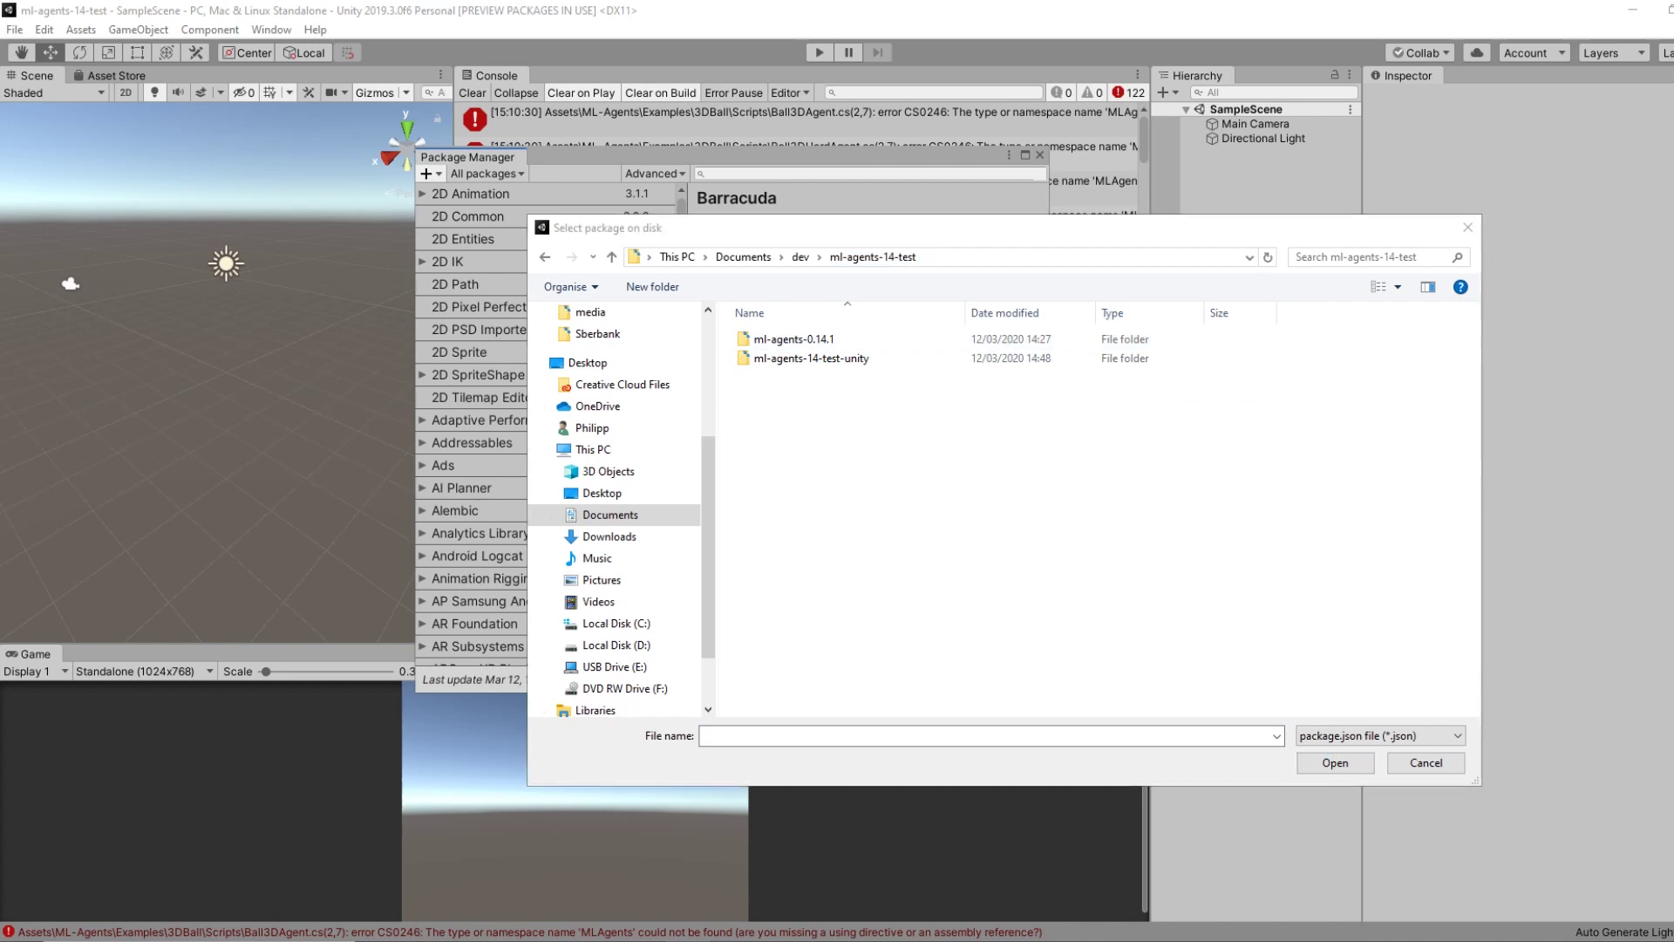
pyautogui.click(488, 869)
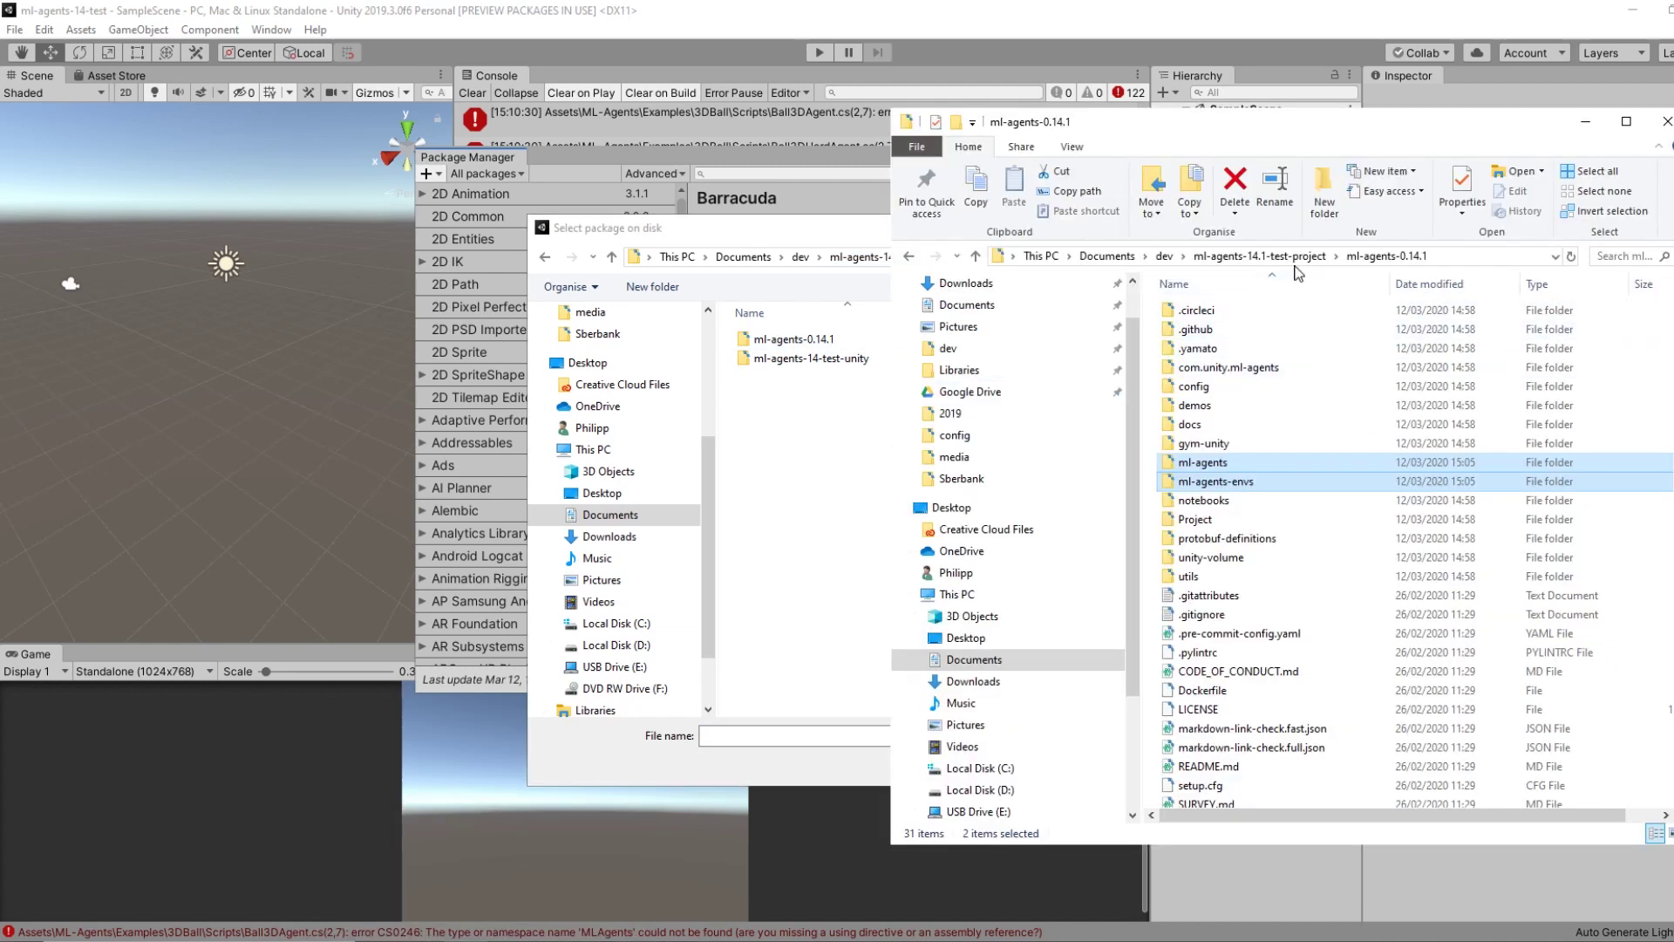
pyautogui.click(1264, 256)
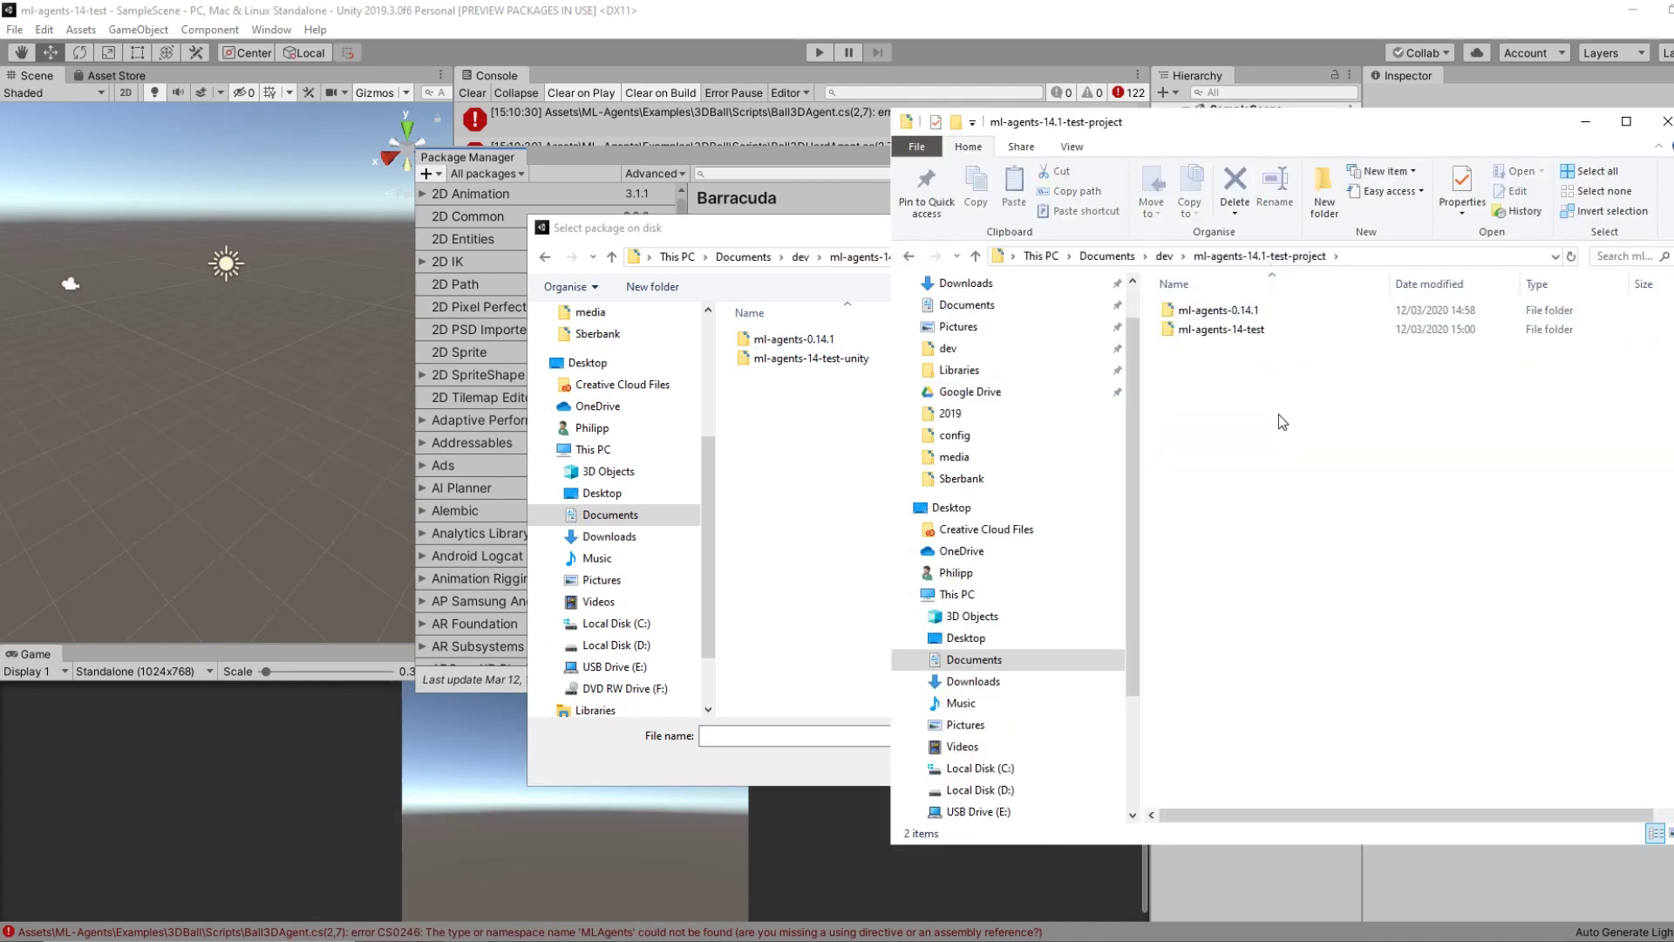
pyautogui.moveTo(1188, 121); pyautogui.dragTo(1201, 104)
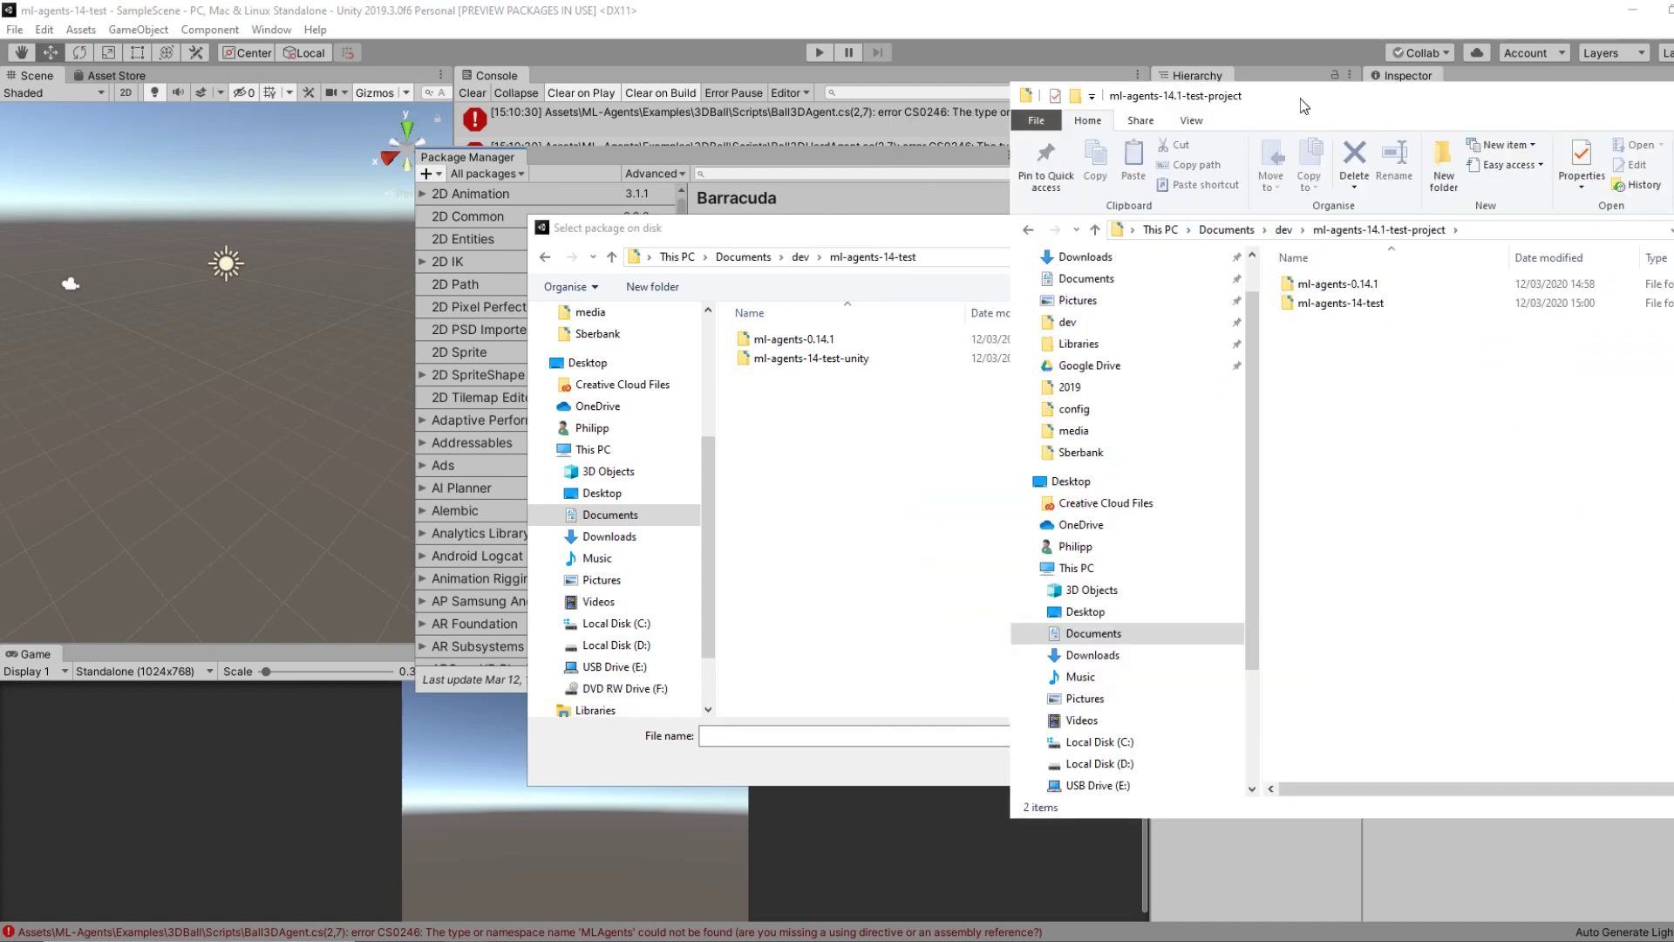
# Browse to ml-agents-0.14.1 > com.unity.ml-agents and open its package.json.
pyautogui.click(800, 257)
pyautogui.scroll(-4, 855, 478)
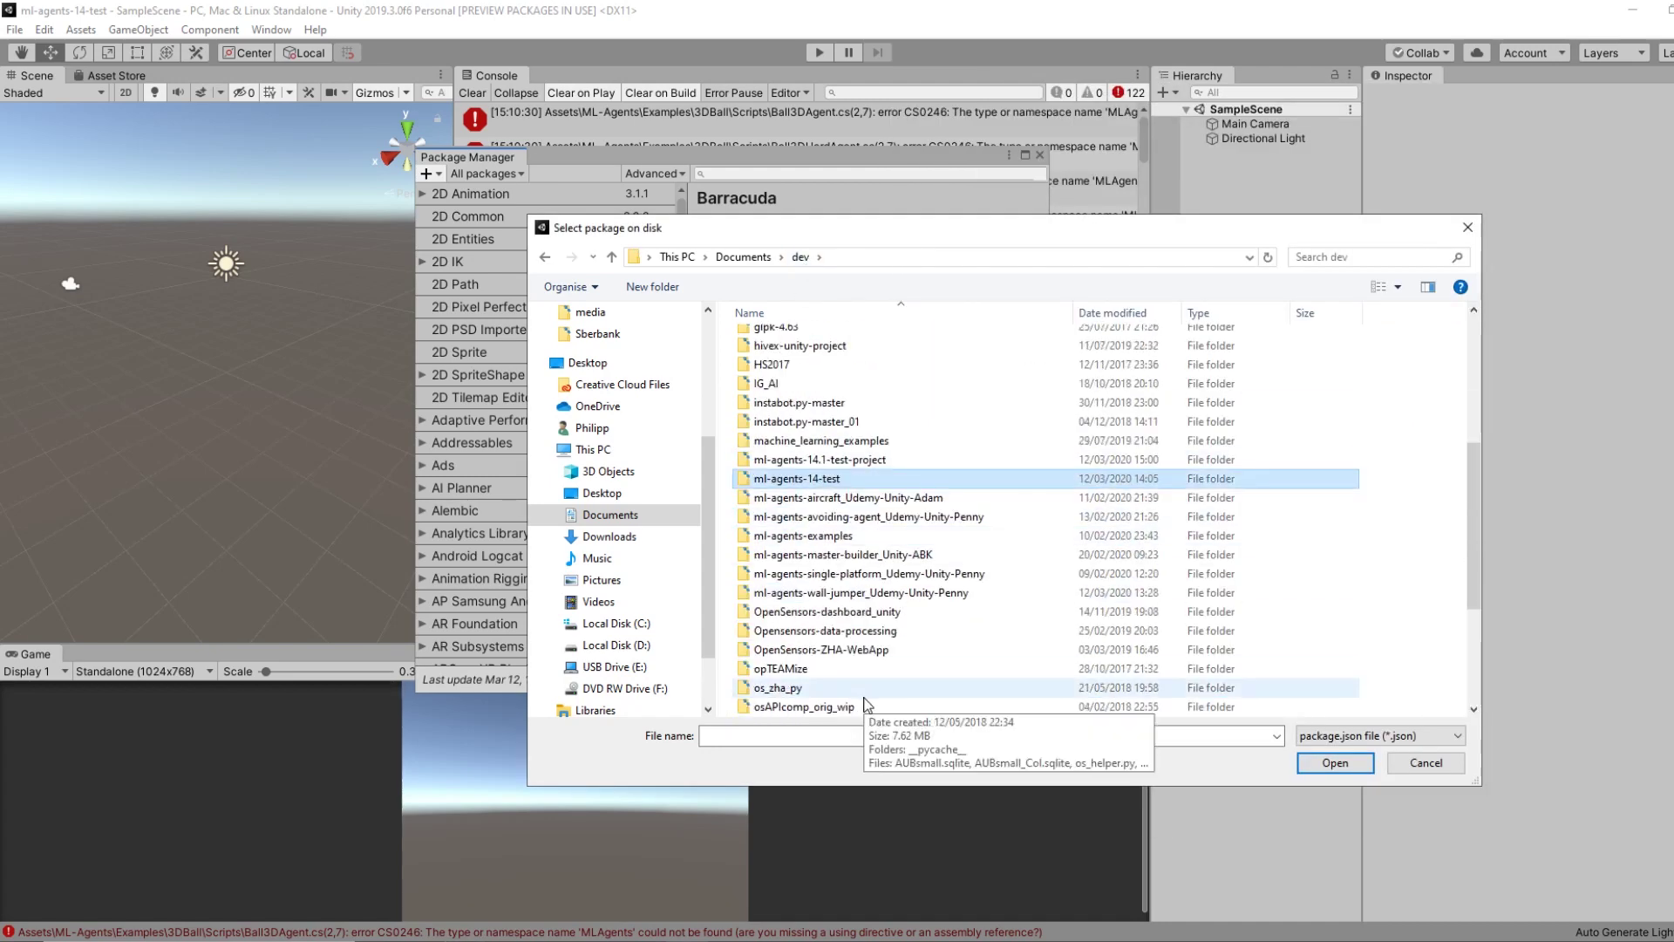
pyautogui.doubleClick(851, 459)
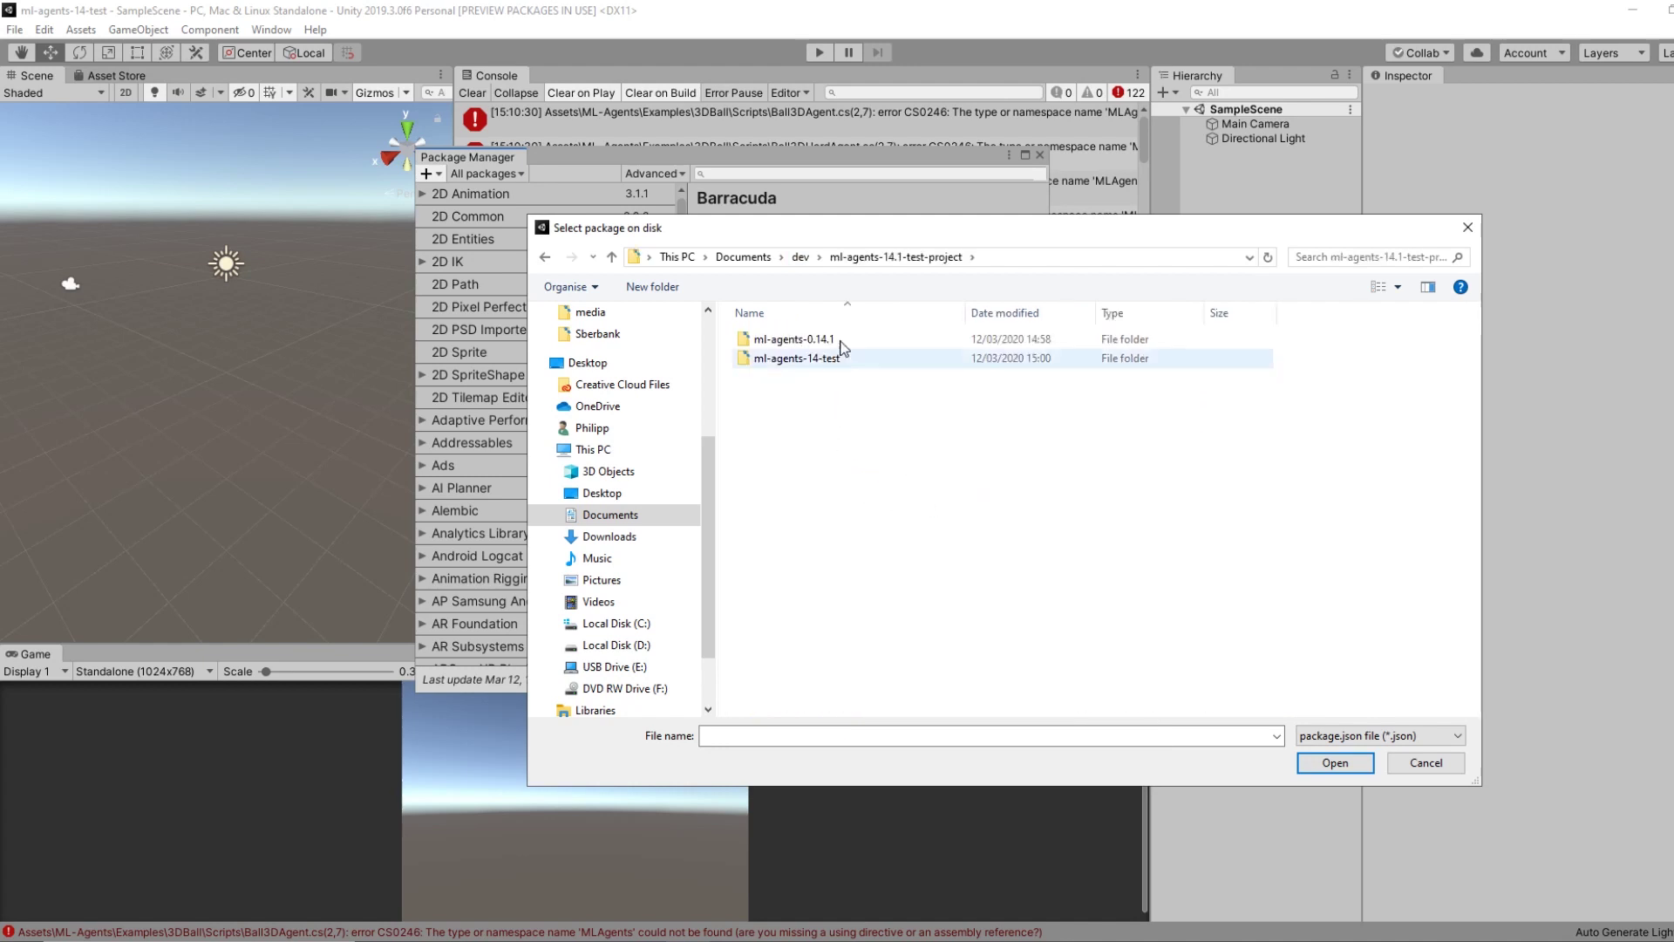
pyautogui.moveTo(942, 231); pyautogui.dragTo(729, 250)
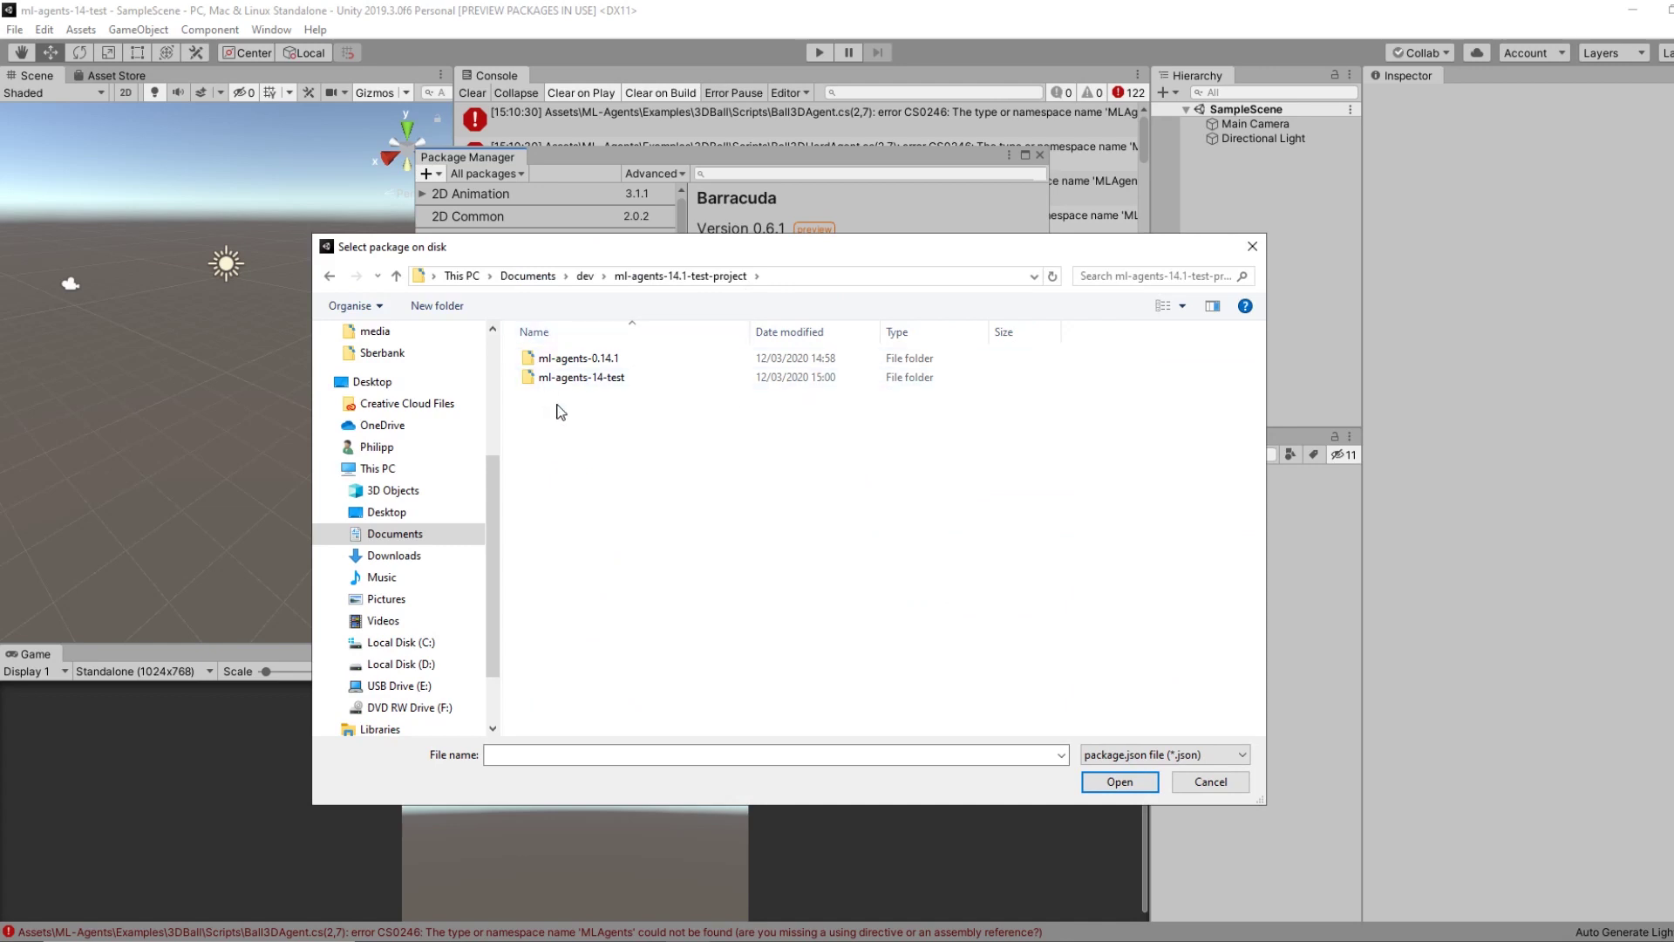
pyautogui.doubleClick(609, 364)
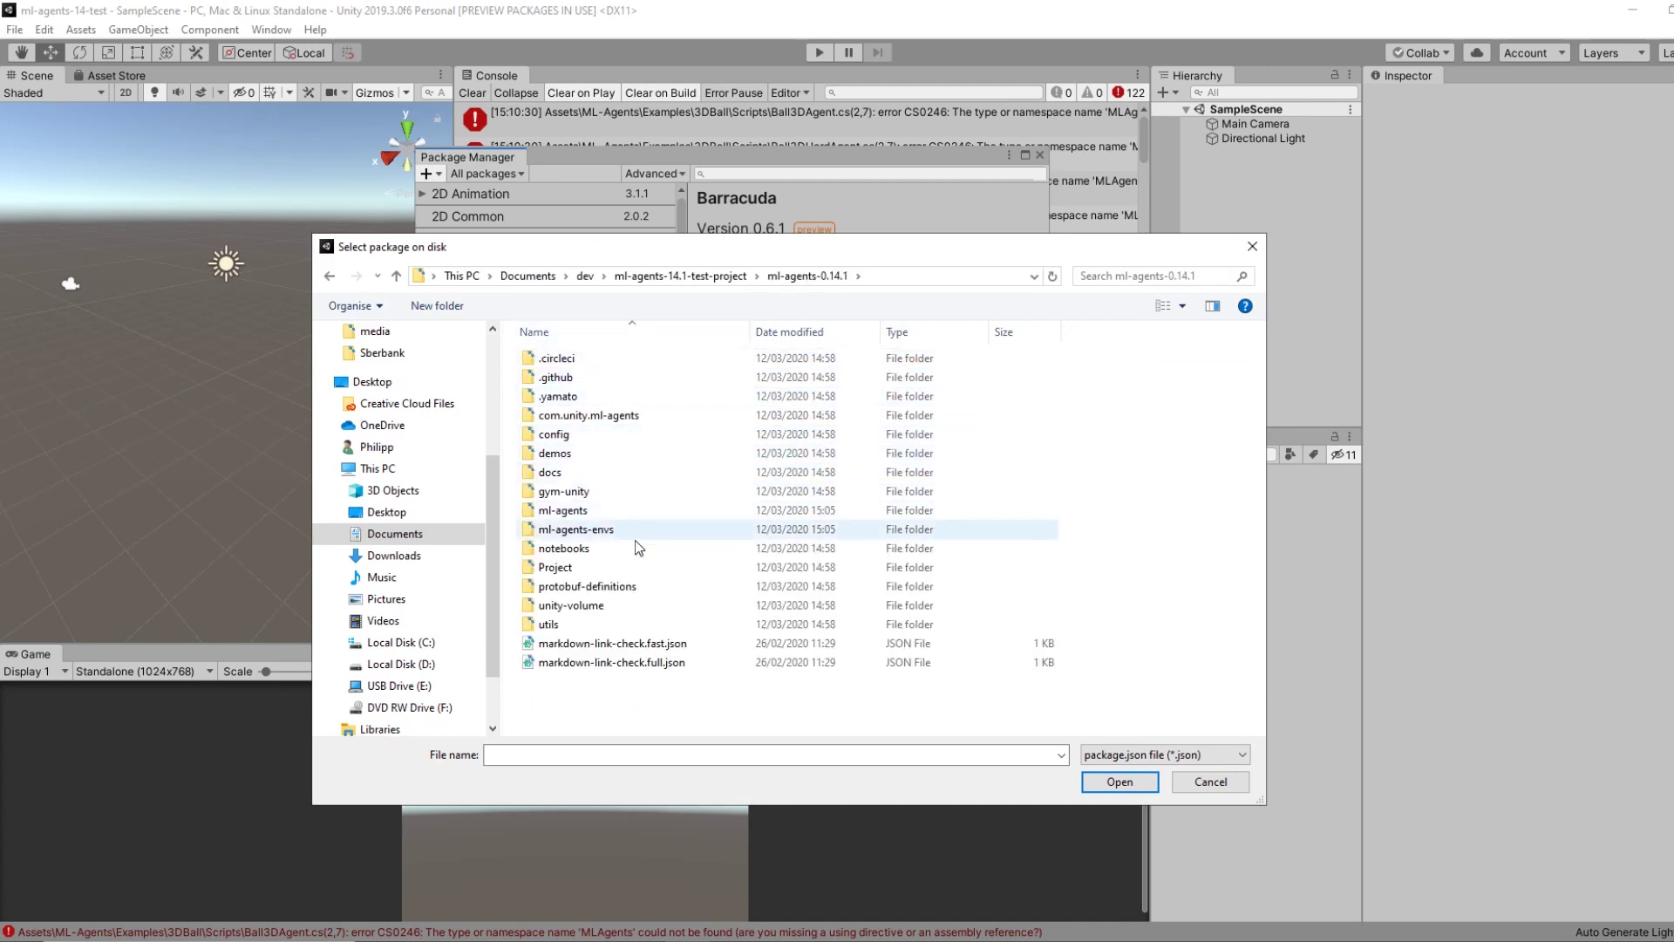
pyautogui.doubleClick(589, 417)
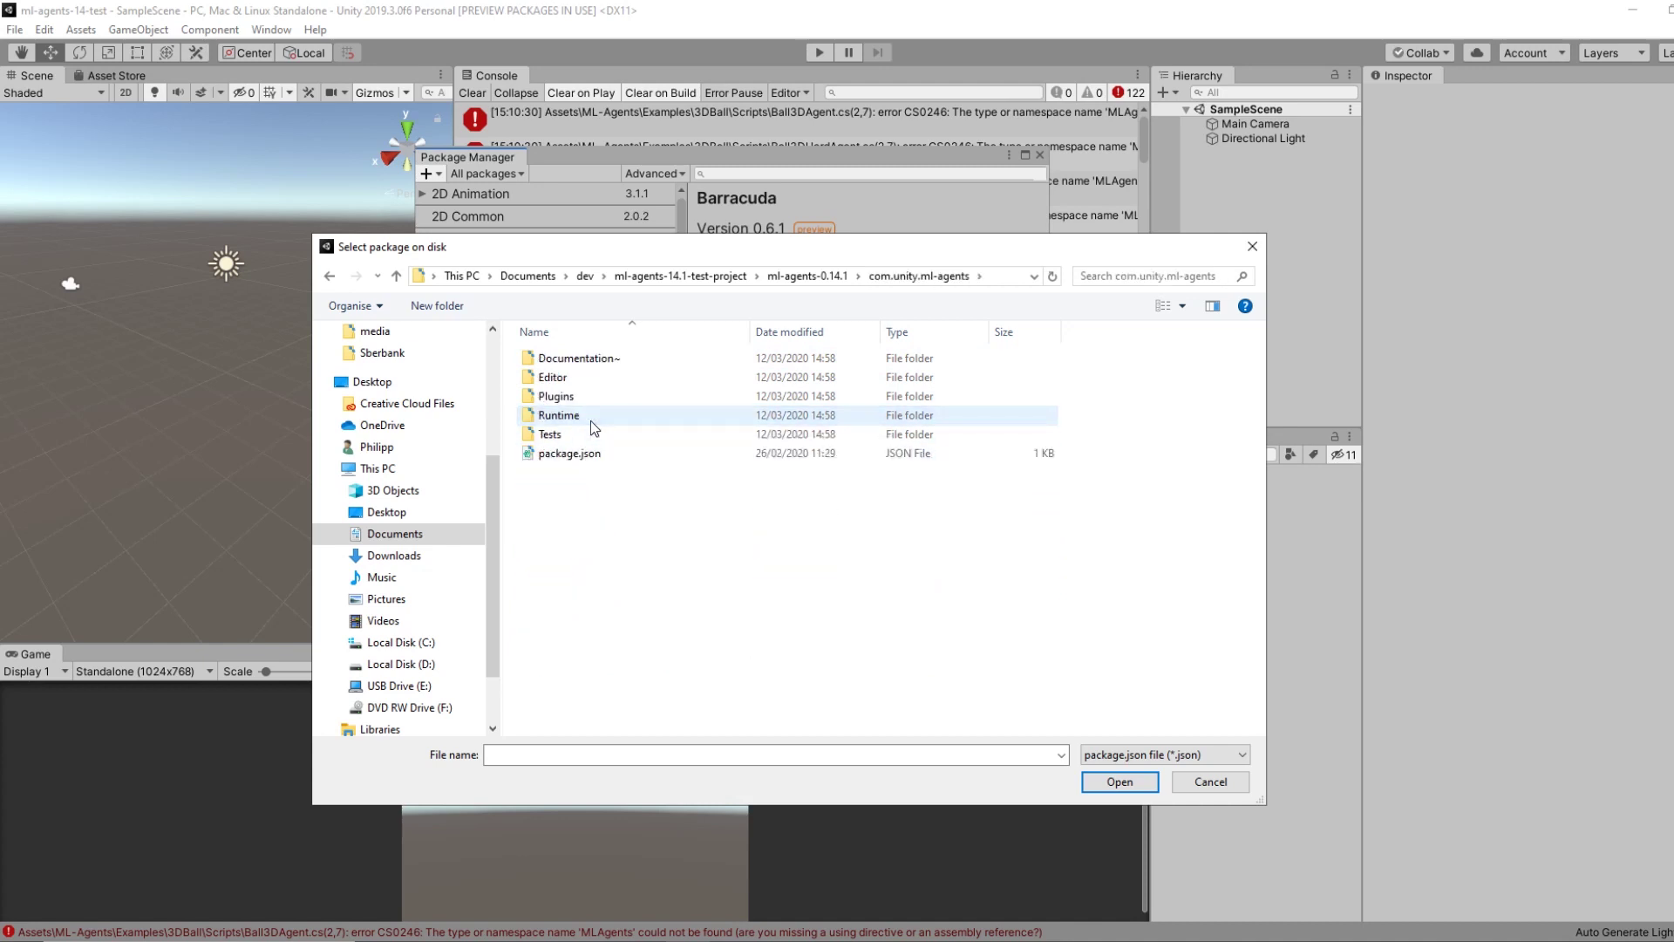
pyautogui.click(583, 454)
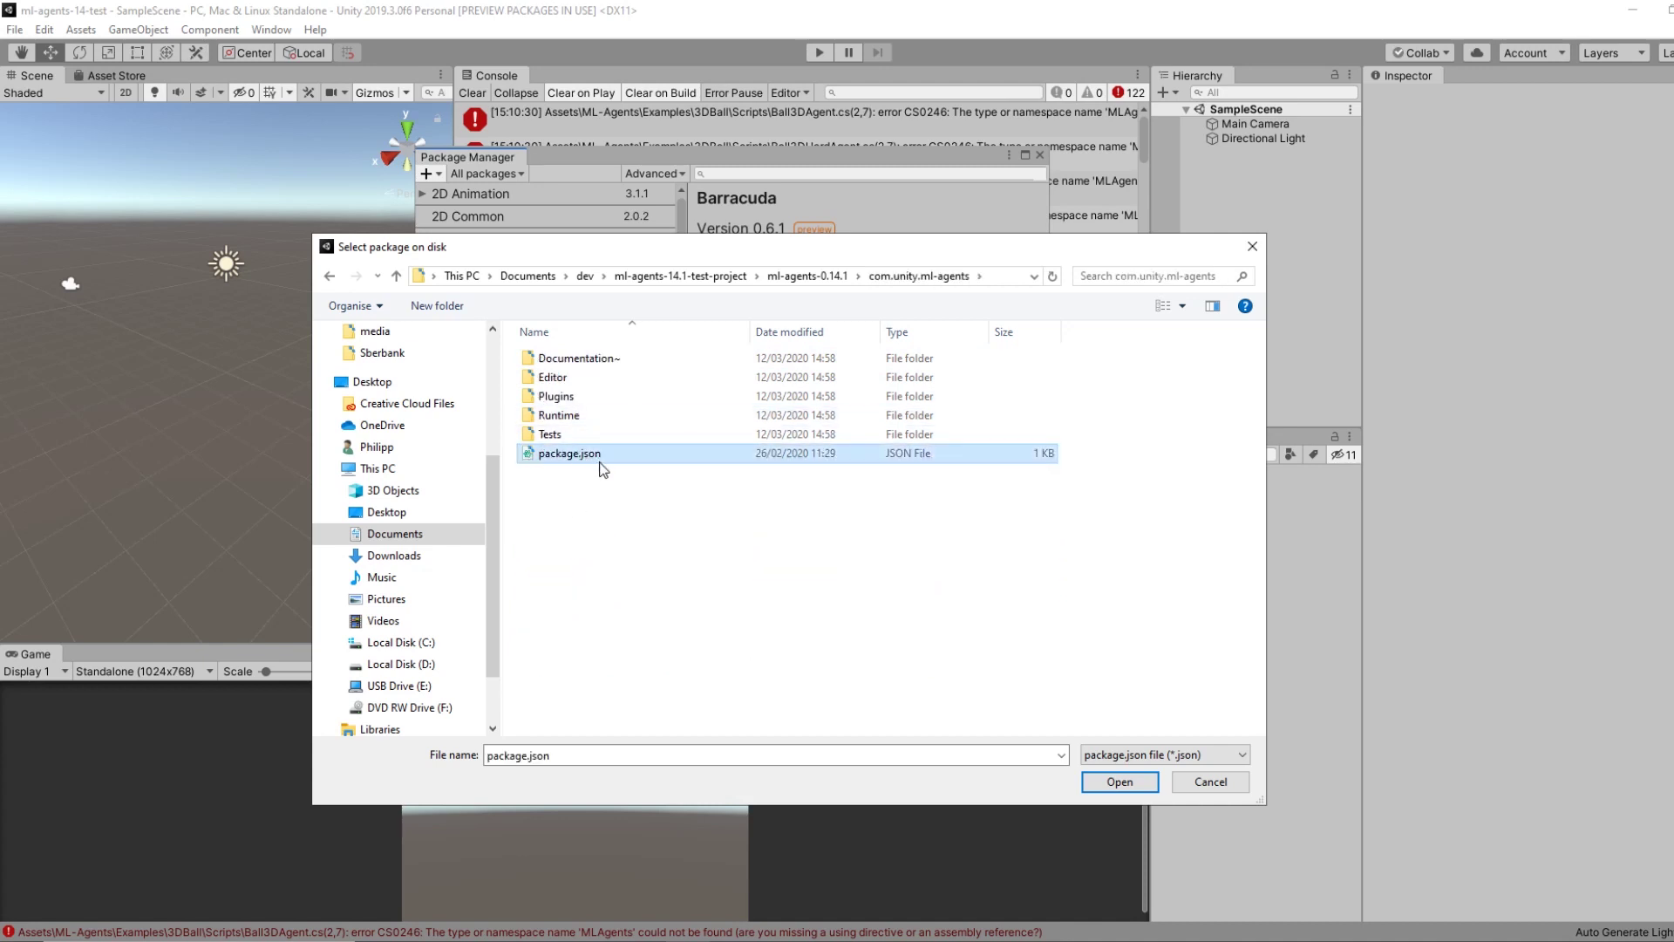
pyautogui.click(1115, 782)
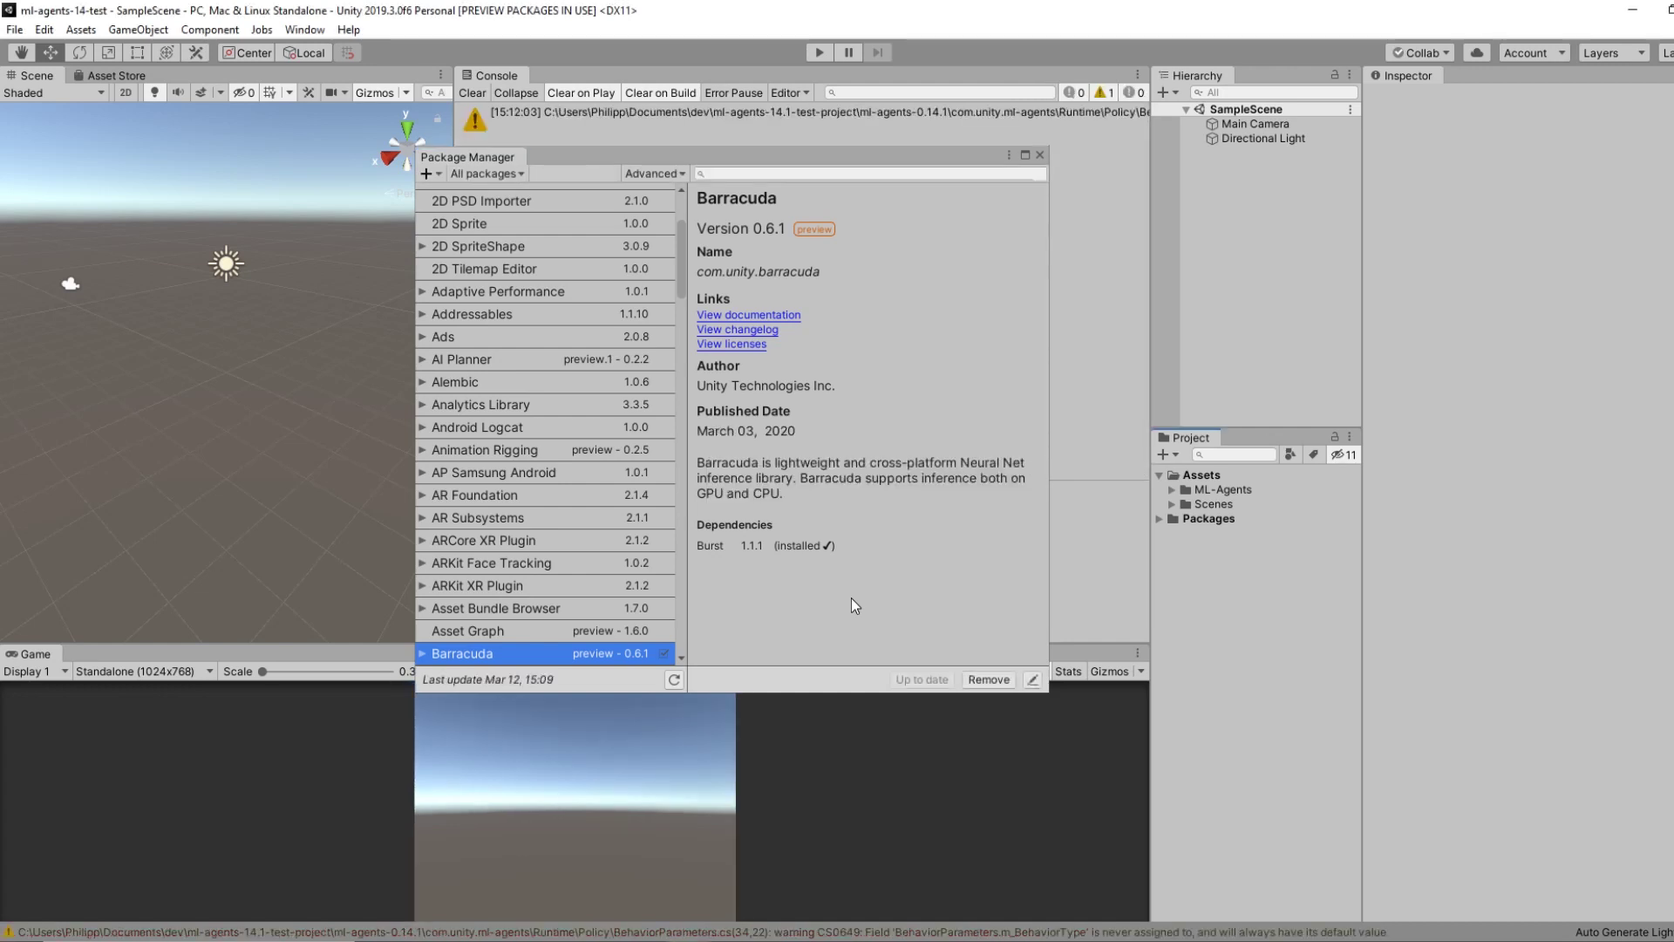
# Close Package Manager, read the remaining CS0649 warning, and make the Game view taller.
pyautogui.click(1040, 155)
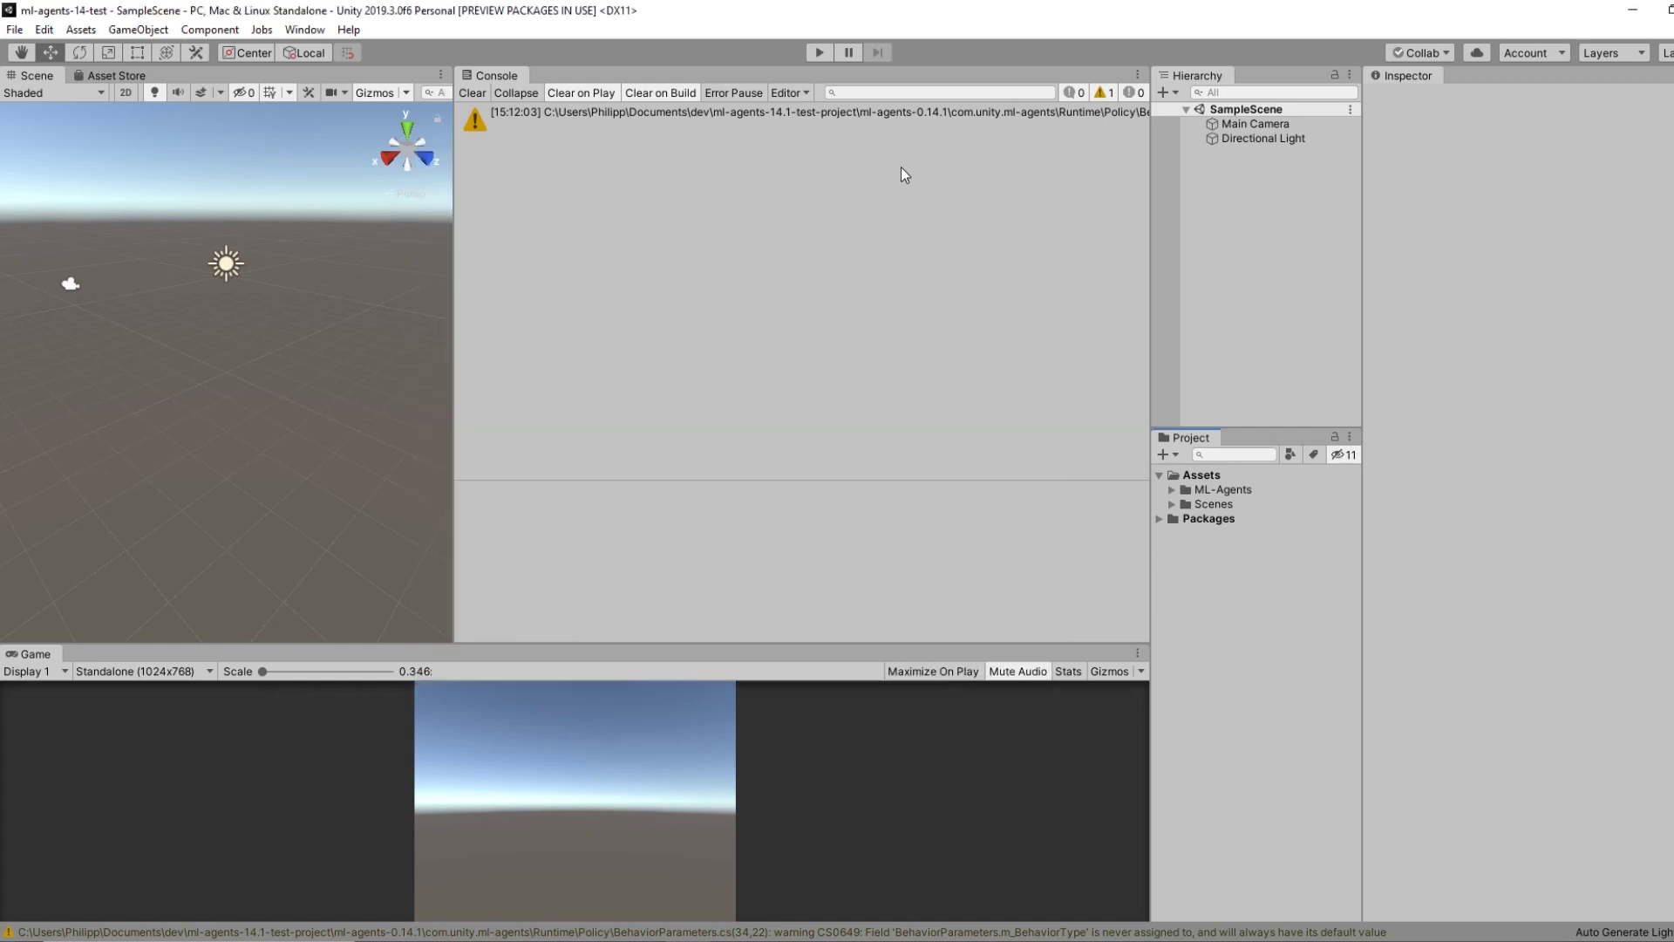
pyautogui.click(830, 129)
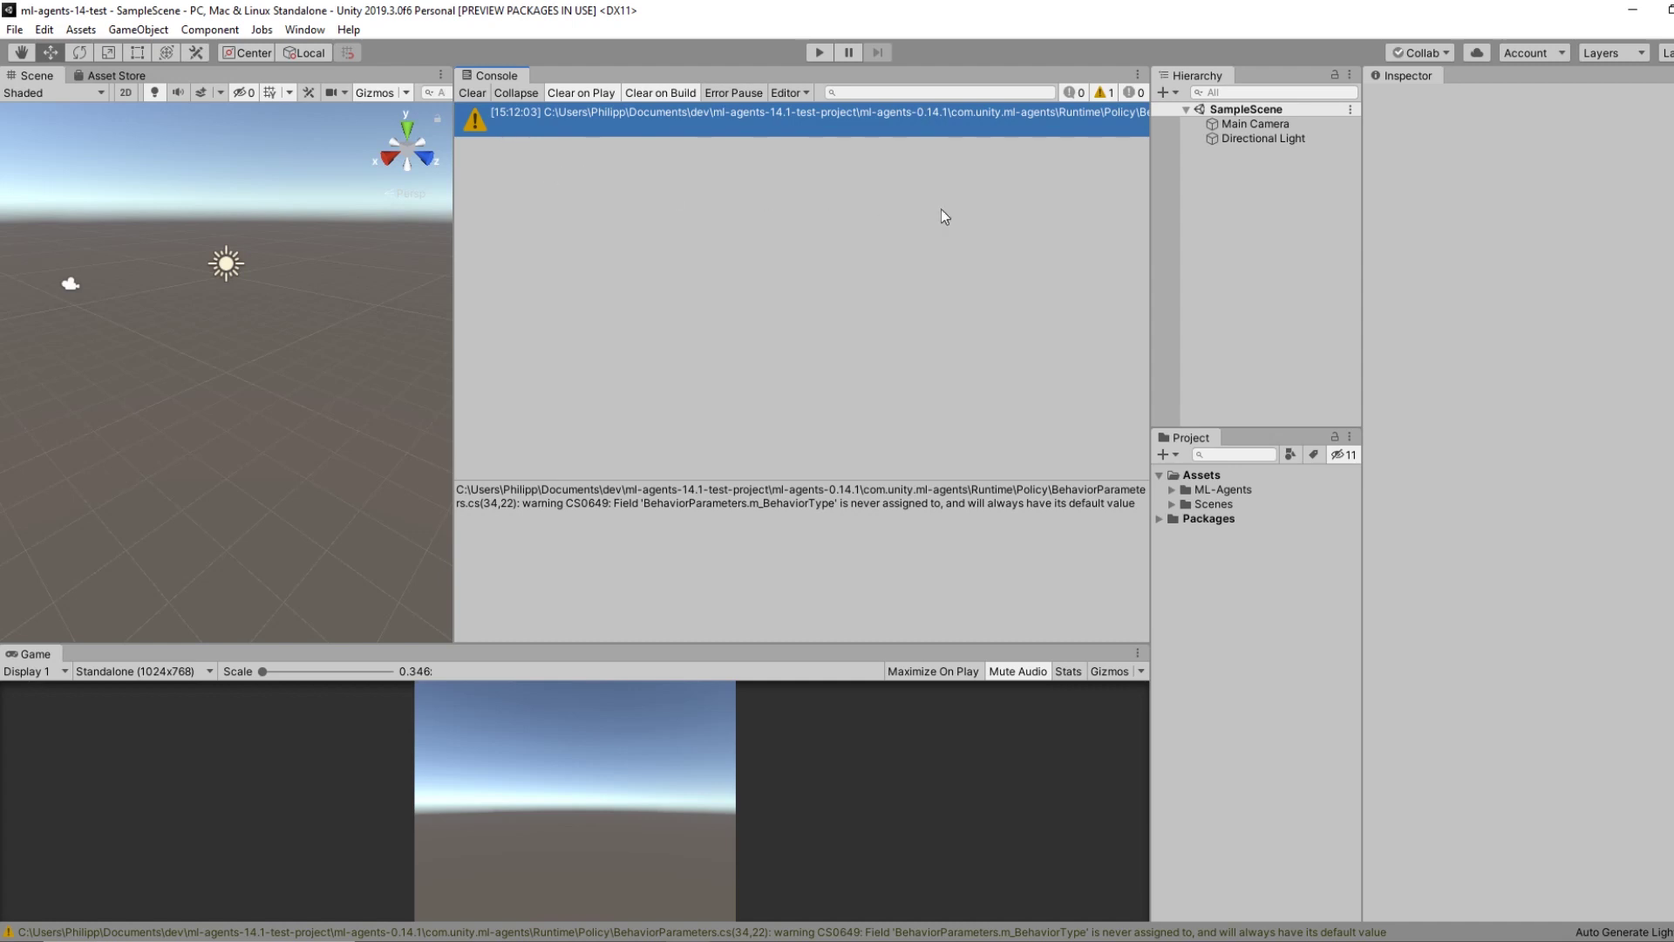
pyautogui.click(1211, 244)
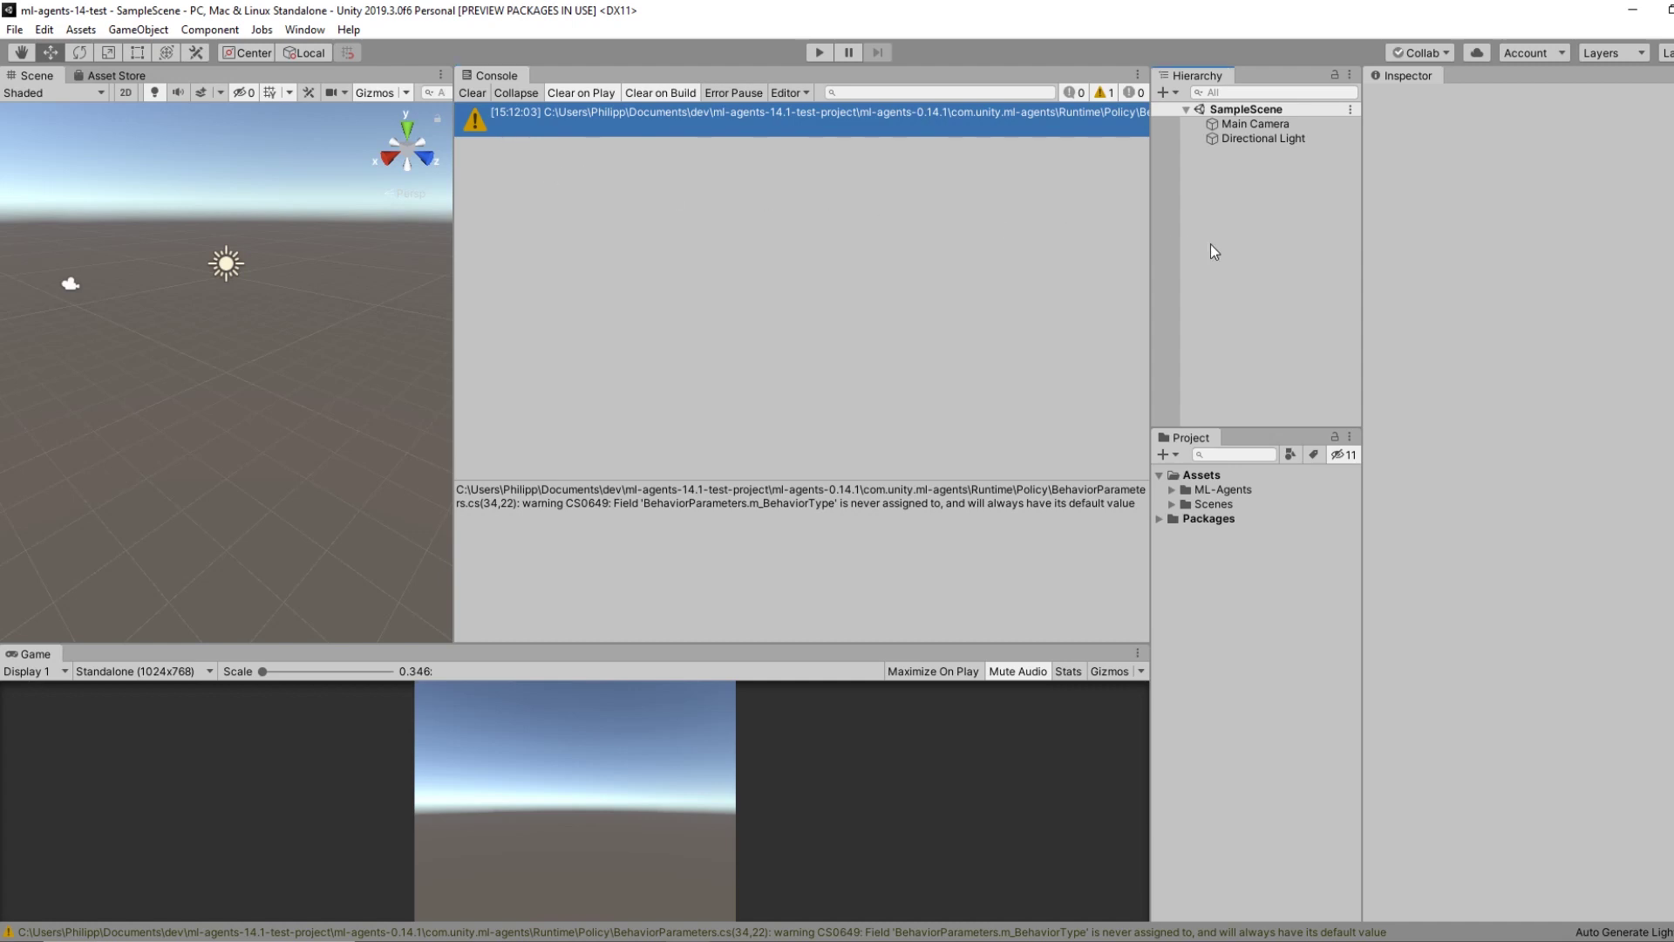
pyautogui.click(877, 340)
pyautogui.moveTo(884, 646); pyautogui.dragTo(857, 478)
# Expand Assets > ML-Agents > Examples > PushBlock and list the scenes in its Scenes folder.
pyautogui.click(1196, 492)
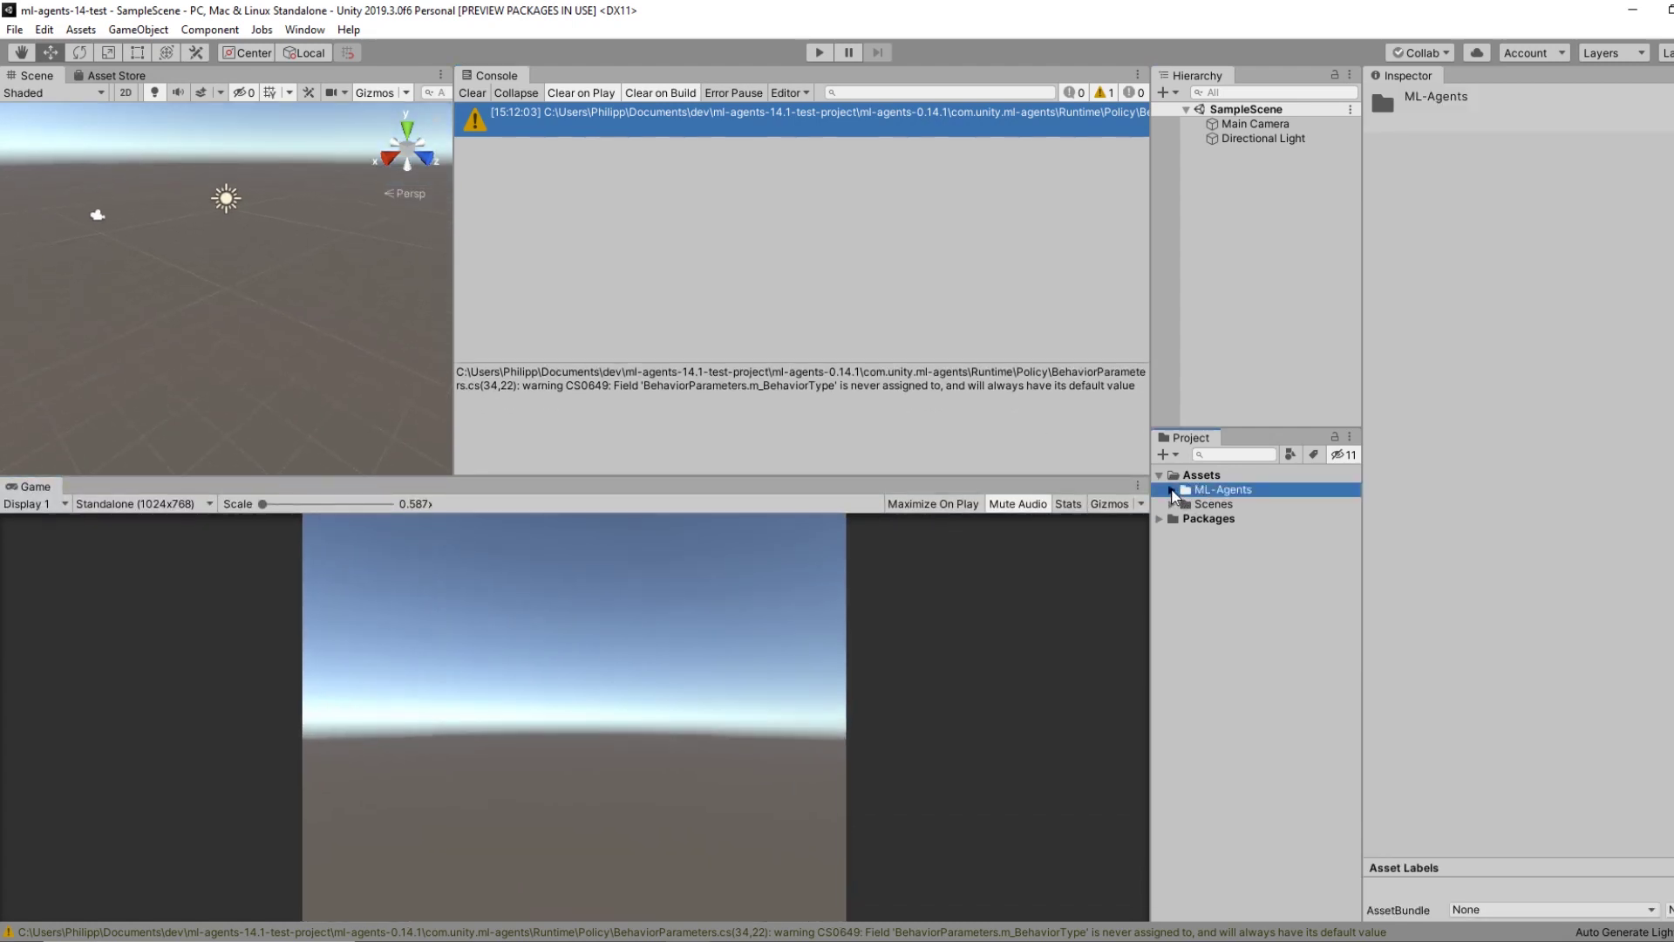
pyautogui.click(1173, 491)
pyautogui.click(1186, 519)
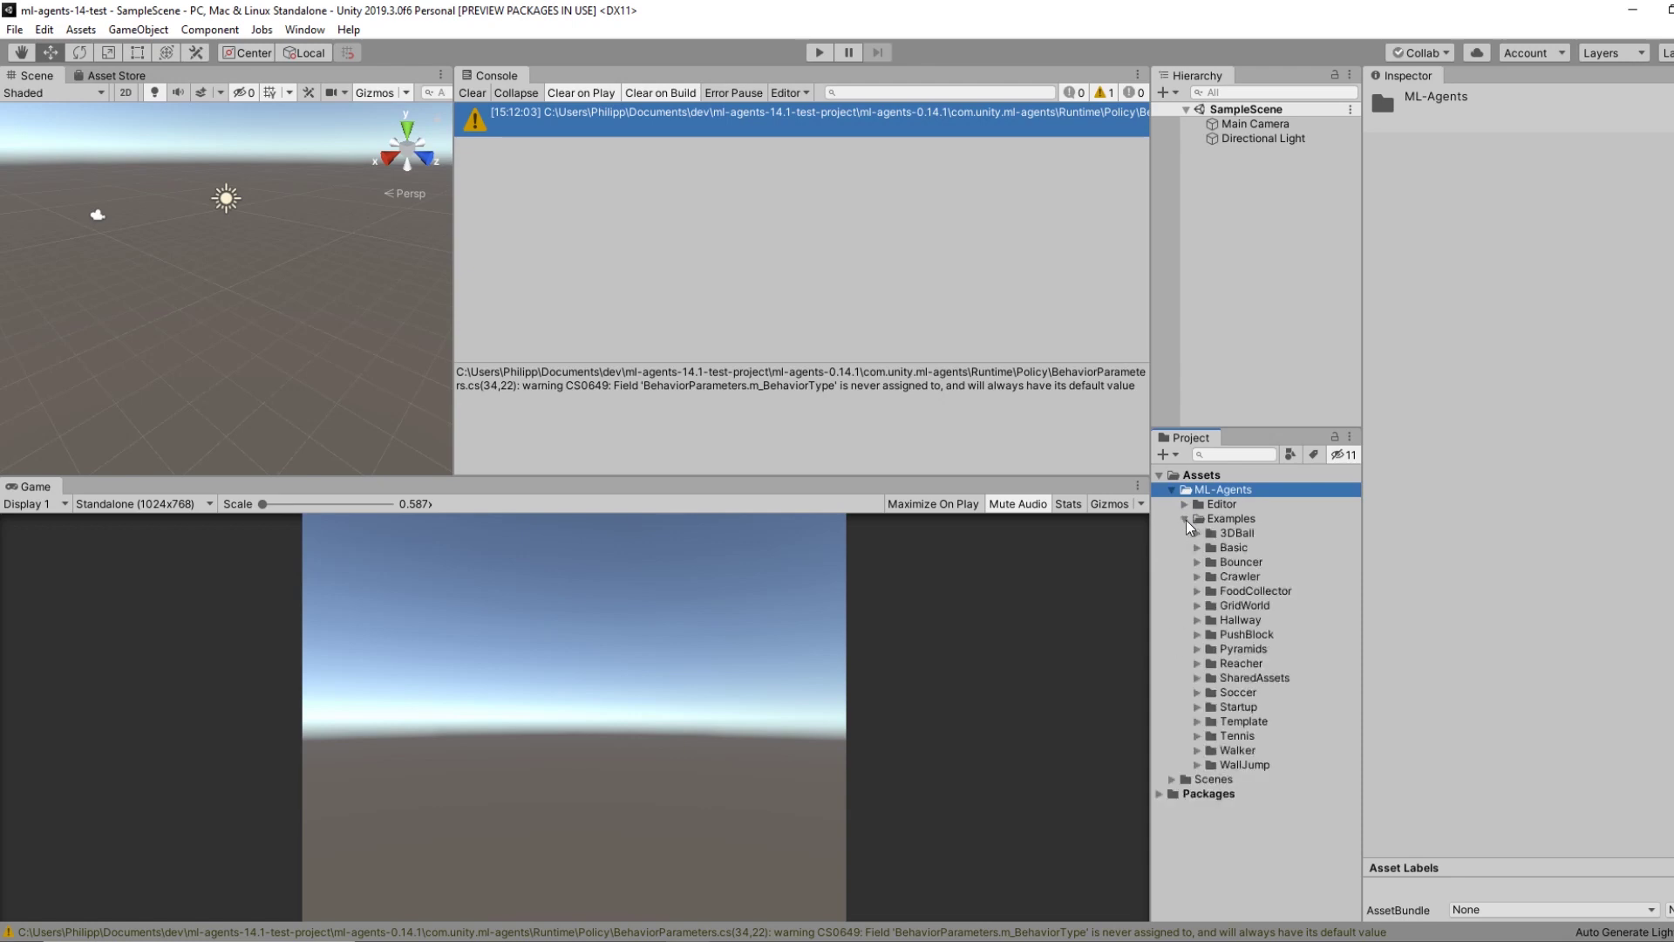
pyautogui.click(1238, 635)
pyautogui.click(1199, 636)
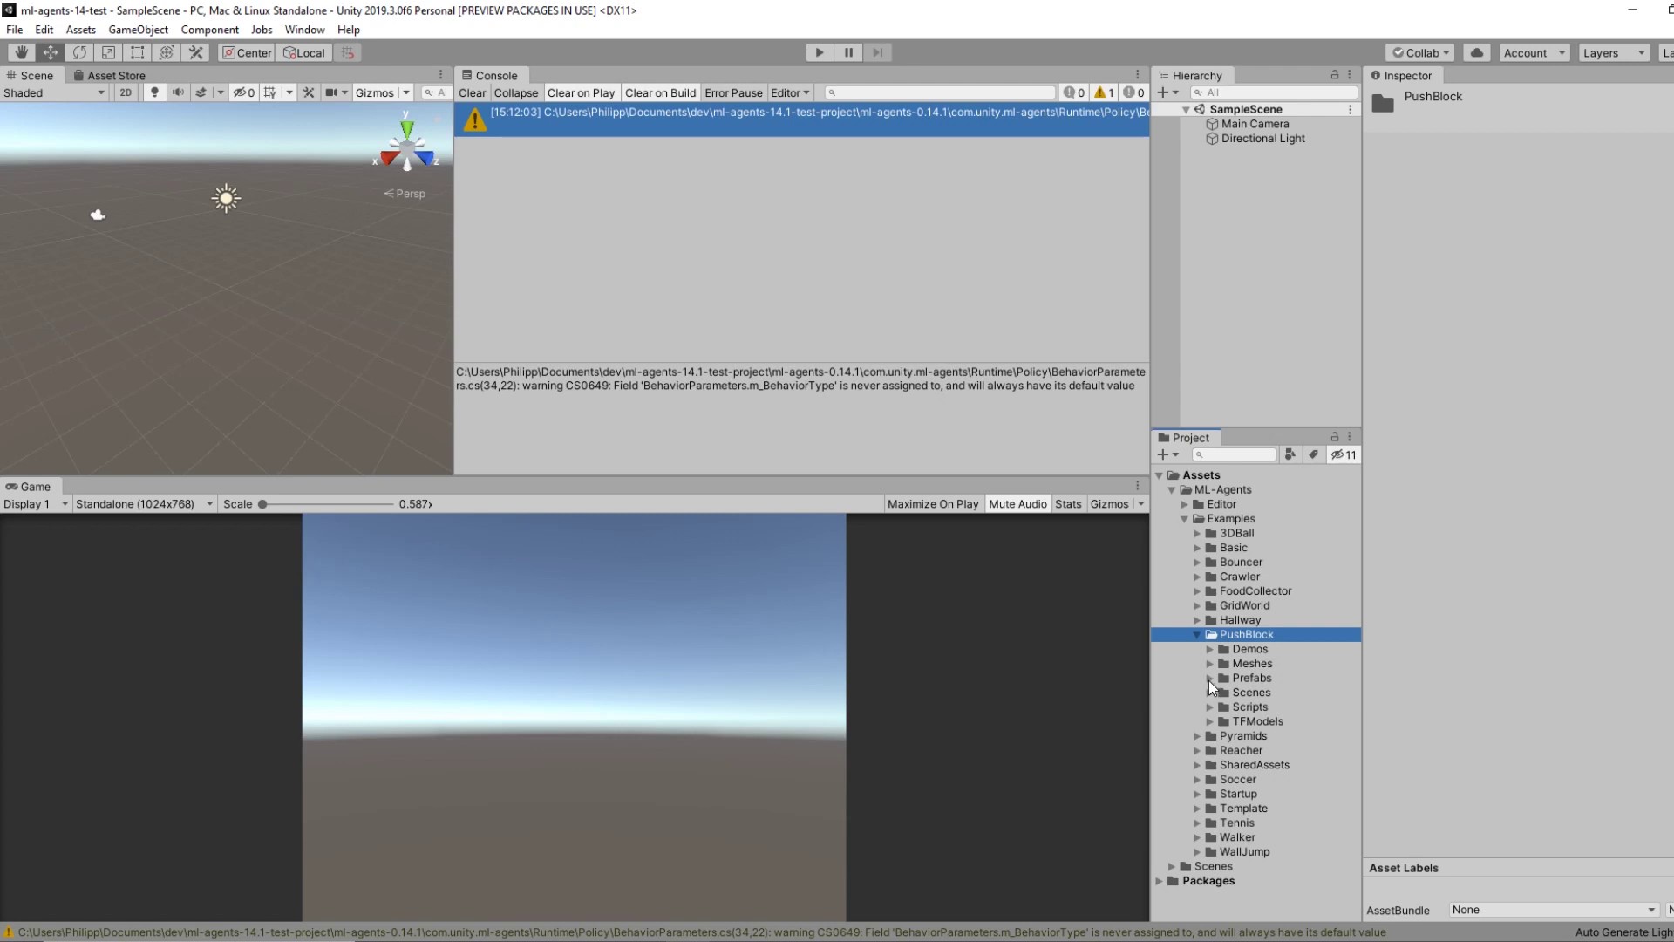
pyautogui.click(1252, 679)
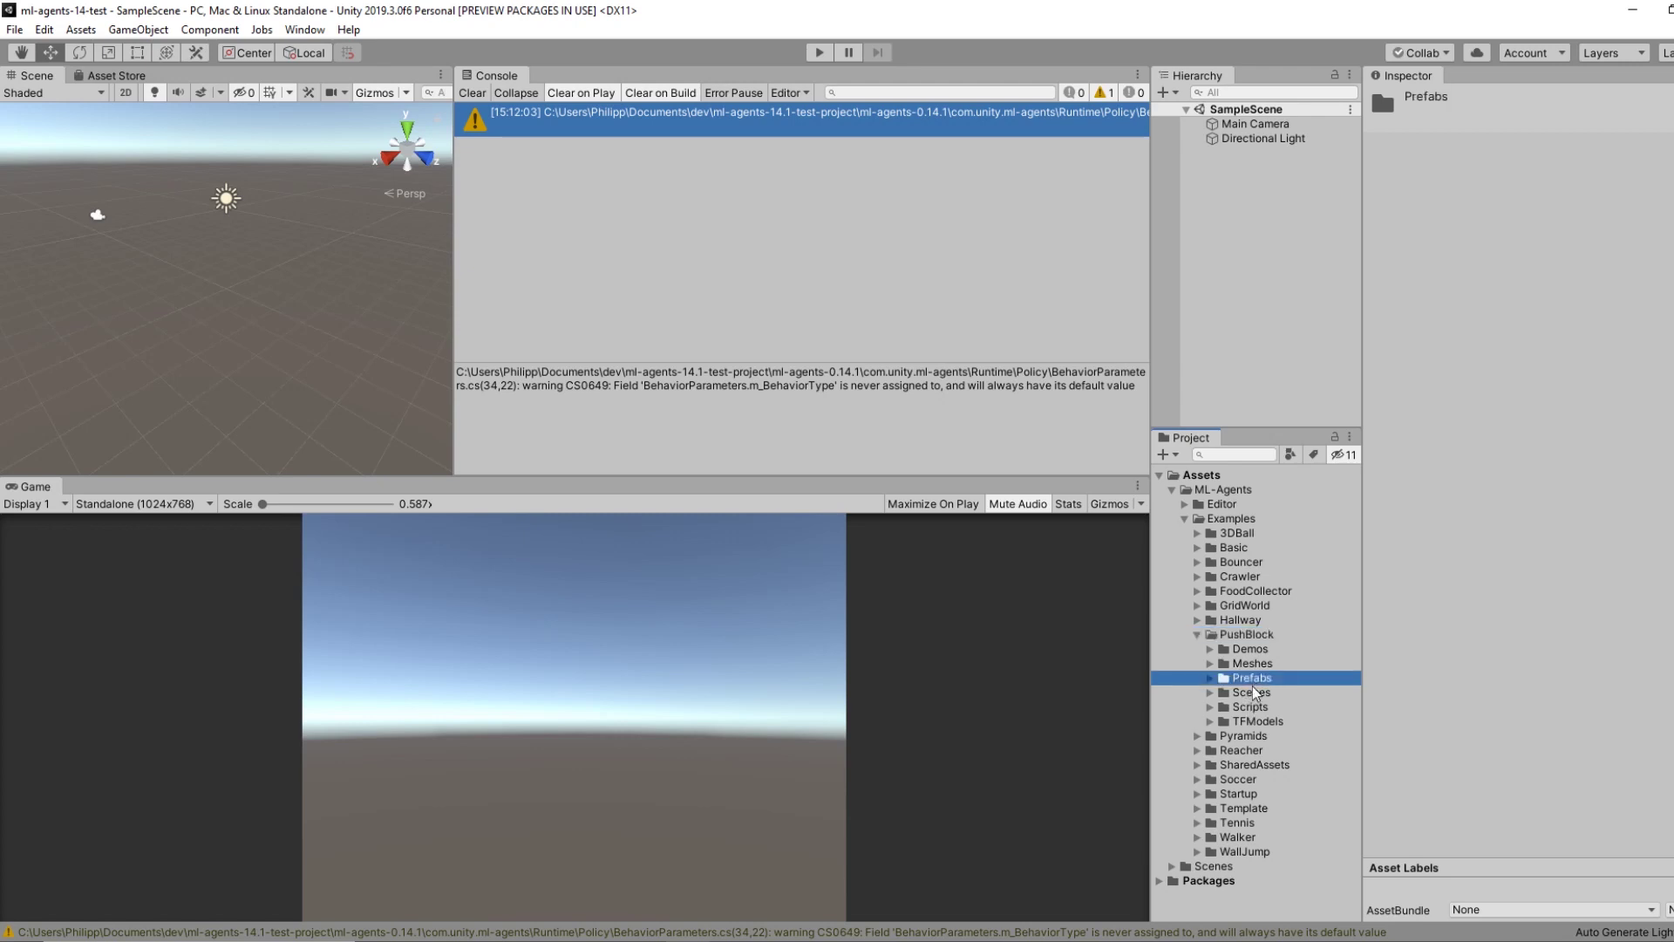
pyautogui.click(1252, 693)
pyautogui.click(1210, 693)
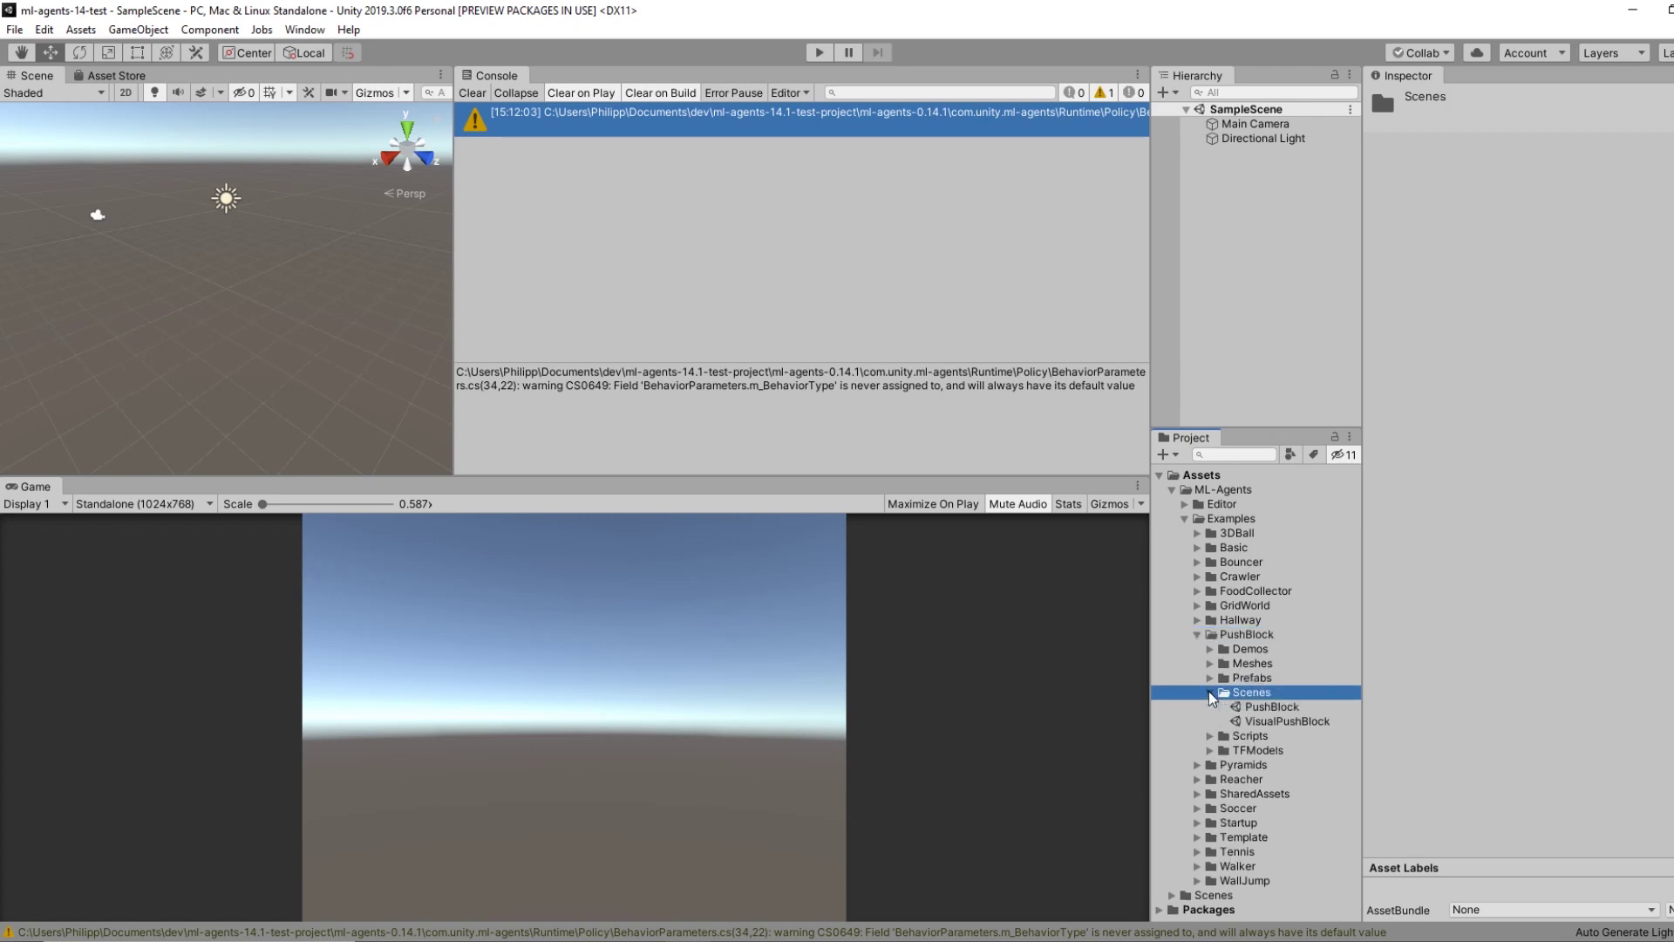
# Open the PushBlock scene, widen the Scene view, and orbit around the first Area arena.
pyautogui.doubleClick(1272, 706)
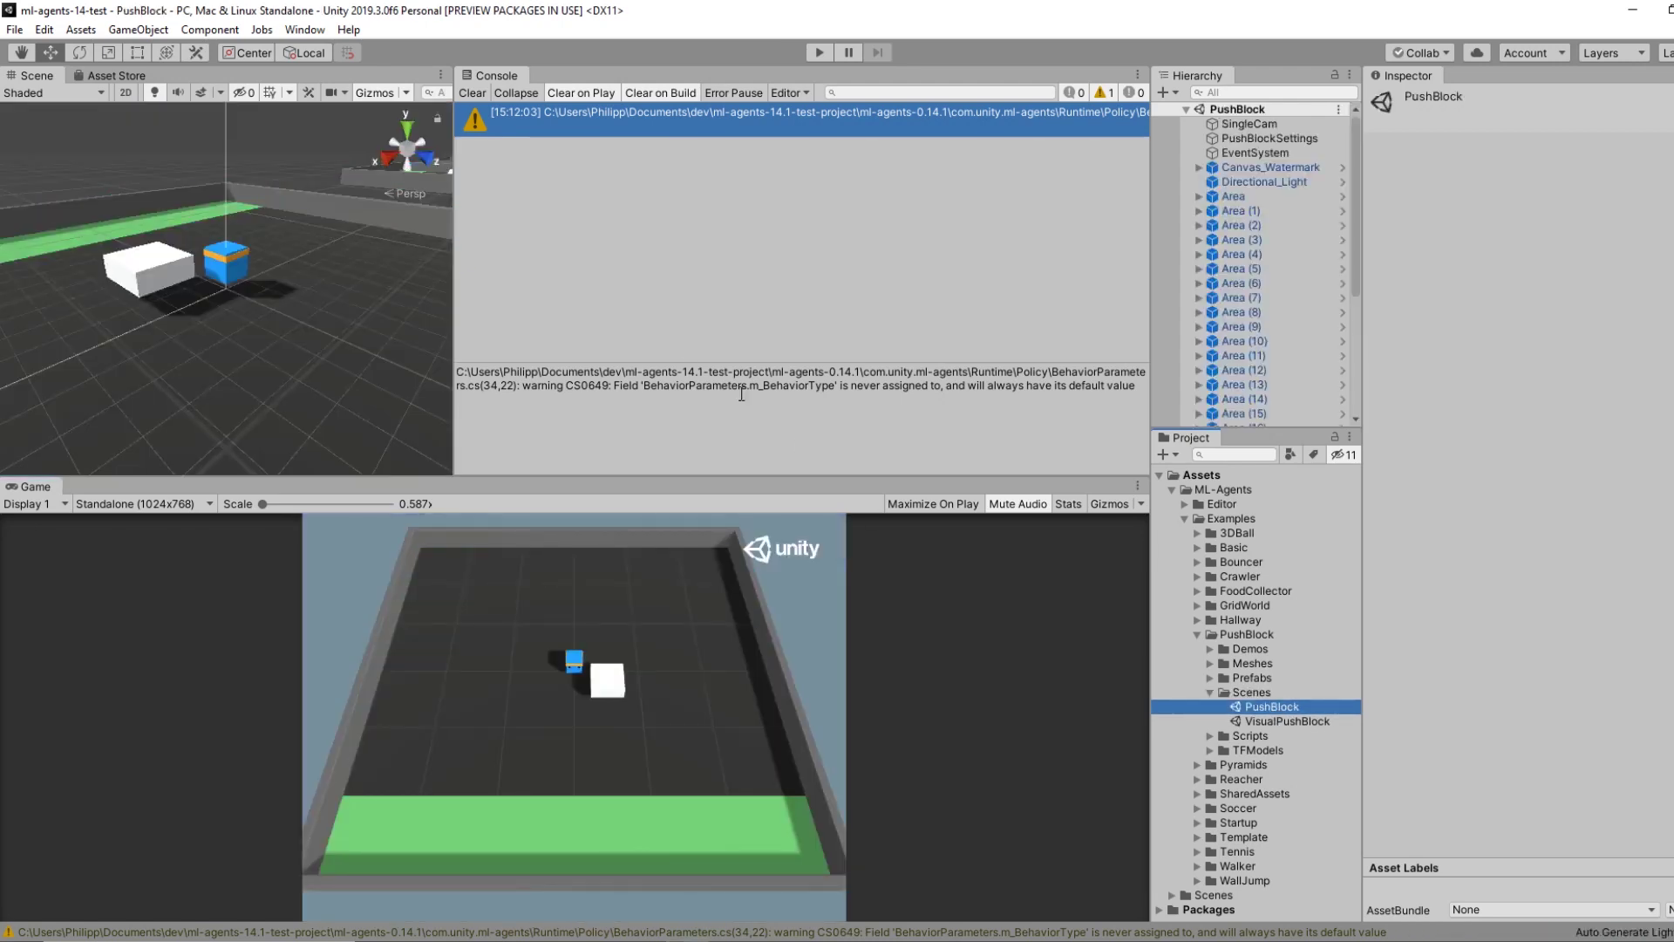
pyautogui.moveTo(450, 247); pyautogui.dragTo(725, 248)
pyautogui.doubleClick(1231, 197)
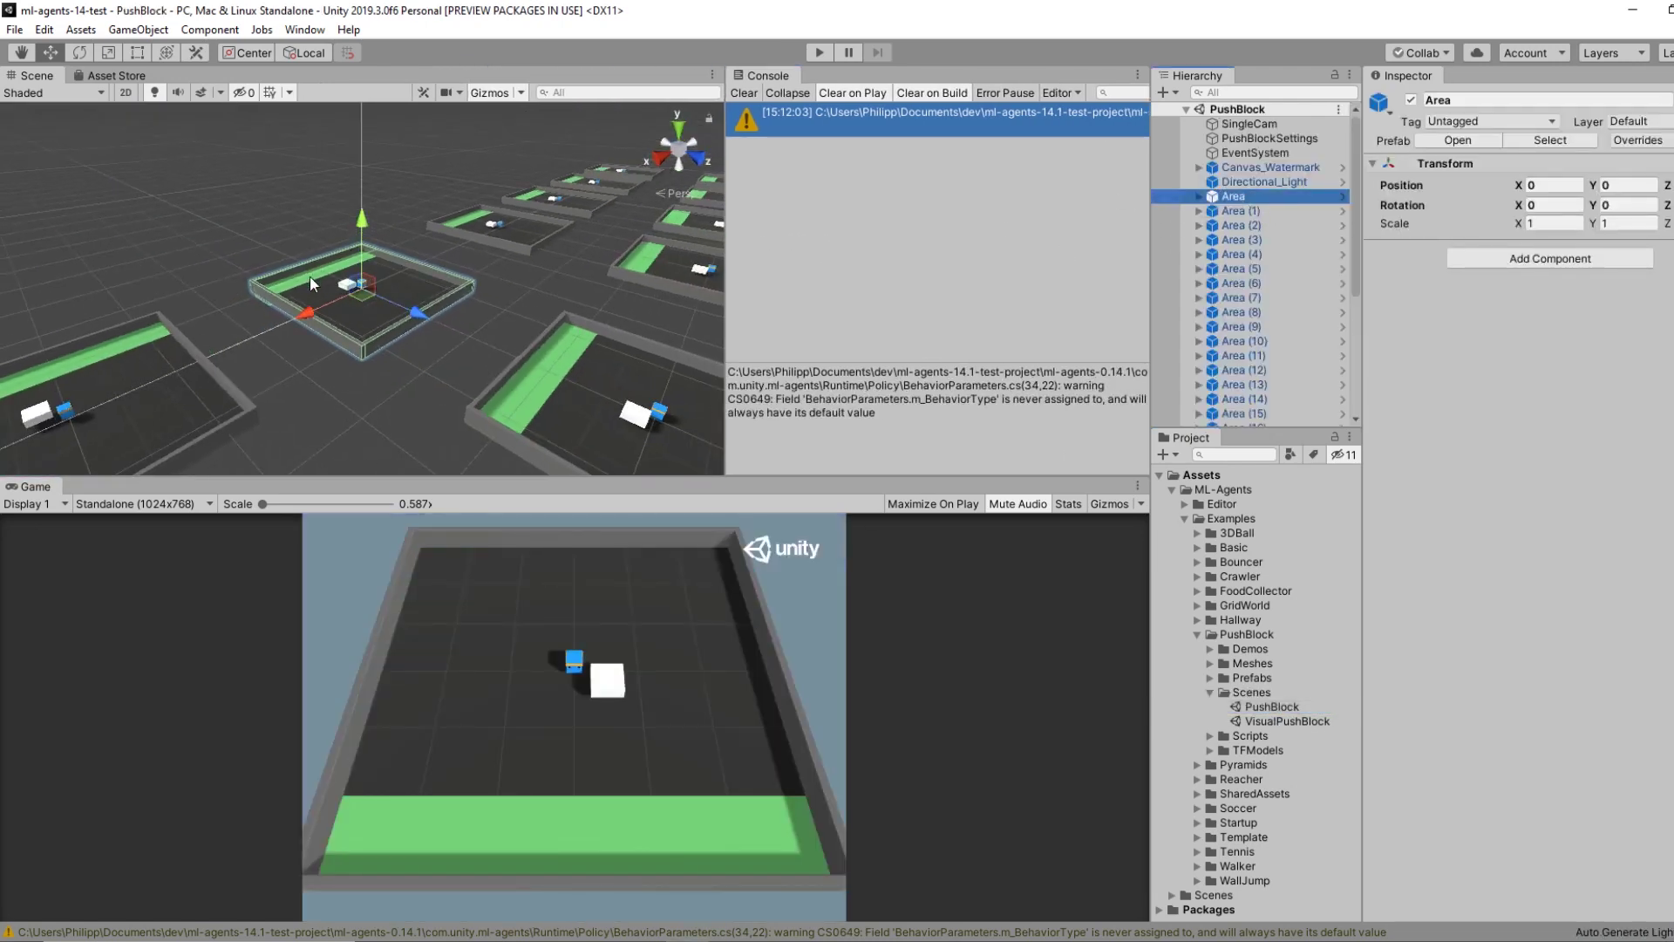
pyautogui.scroll(3, 285, 268)
pyautogui.keyDown('alt'); pyautogui.moveTo(282, 279); pyautogui.dragTo(337, 293); pyautogui.keyUp('alt')
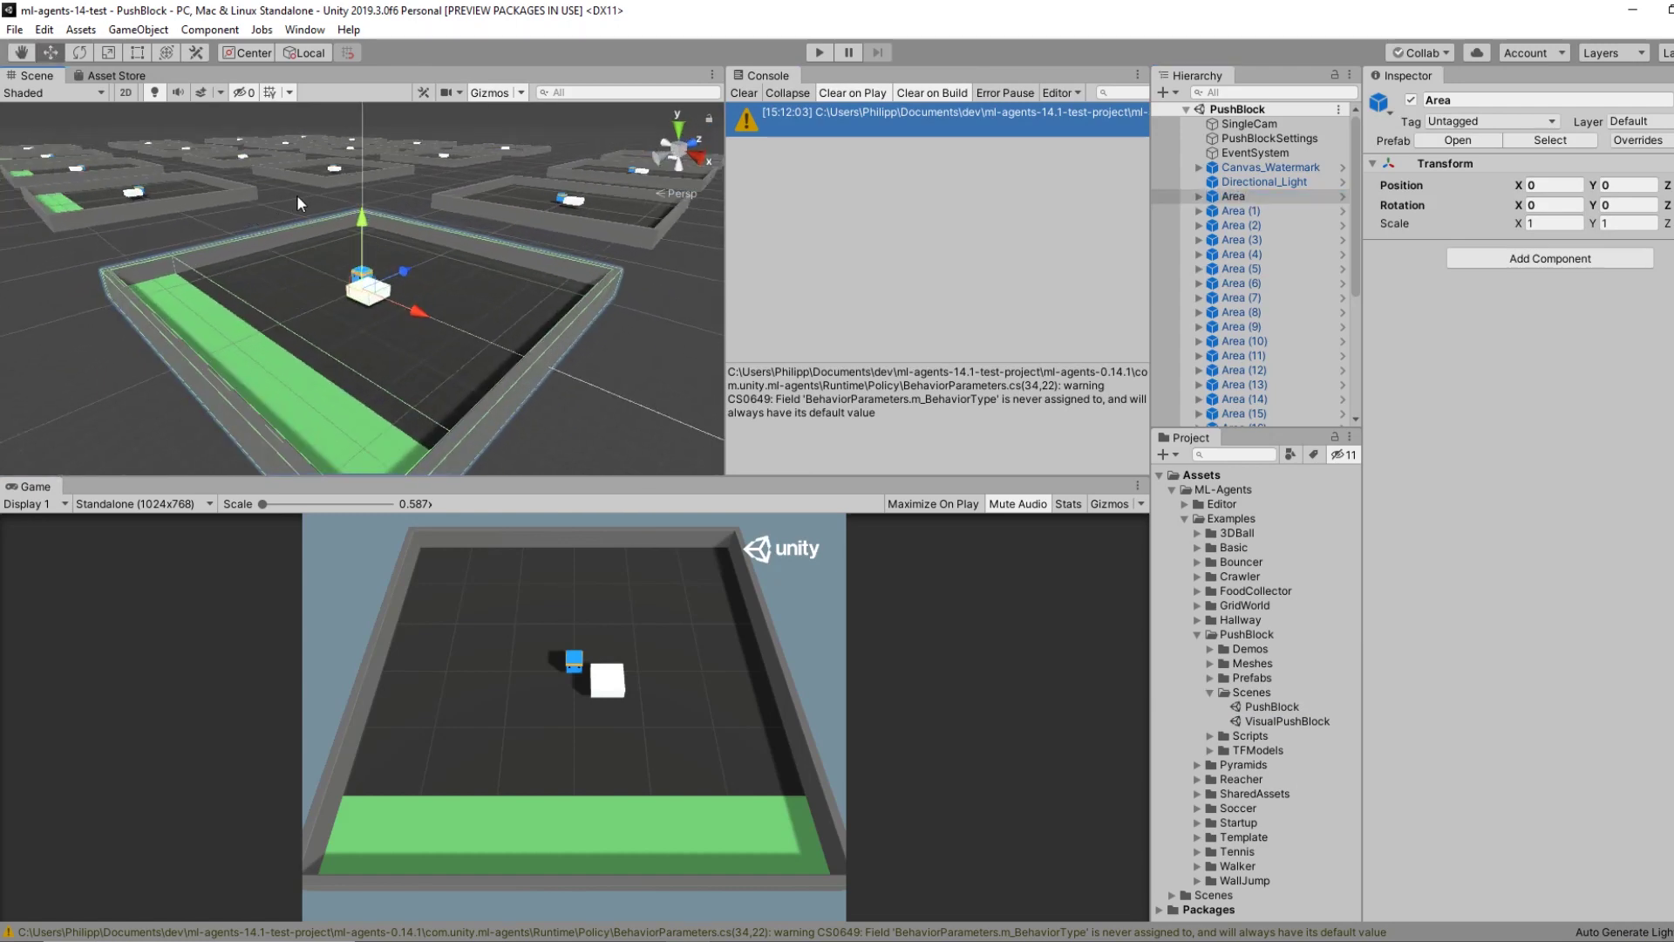
pyautogui.click(336, 293)
pyautogui.keyDown('alt'); pyautogui.moveTo(282, 236); pyautogui.dragTo(352, 223); pyautogui.keyUp('alt')
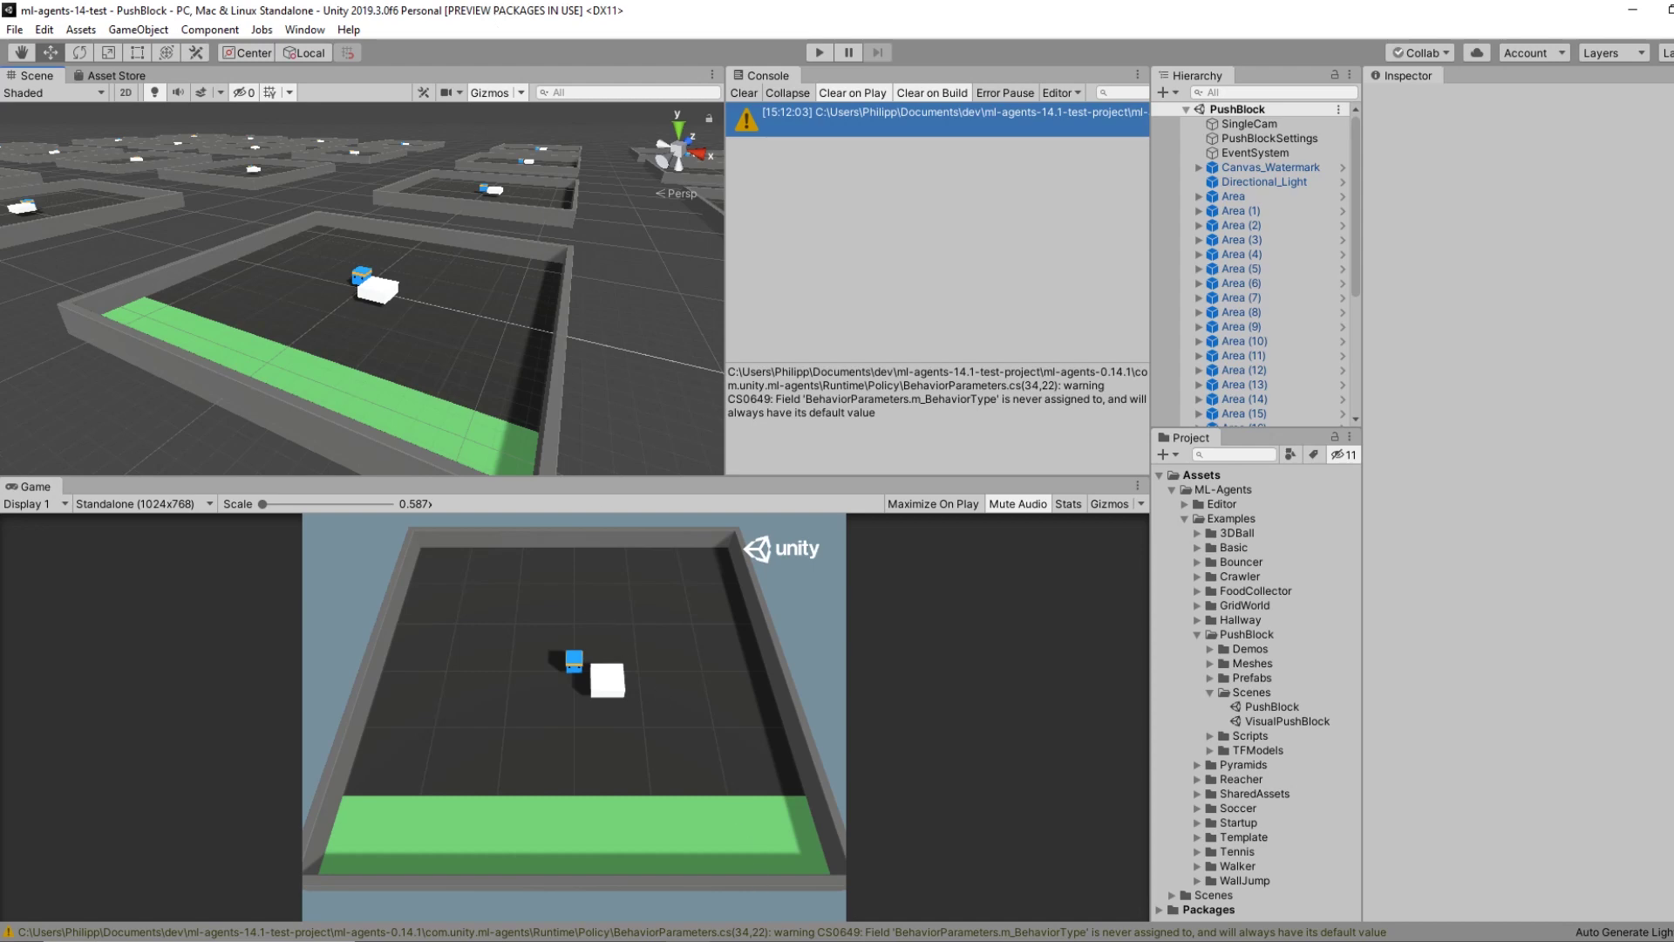
# Bring the Anaconda Prompt window to the front and move it up and left.
pyautogui.moveTo(731, 940)
pyautogui.click(731, 907)
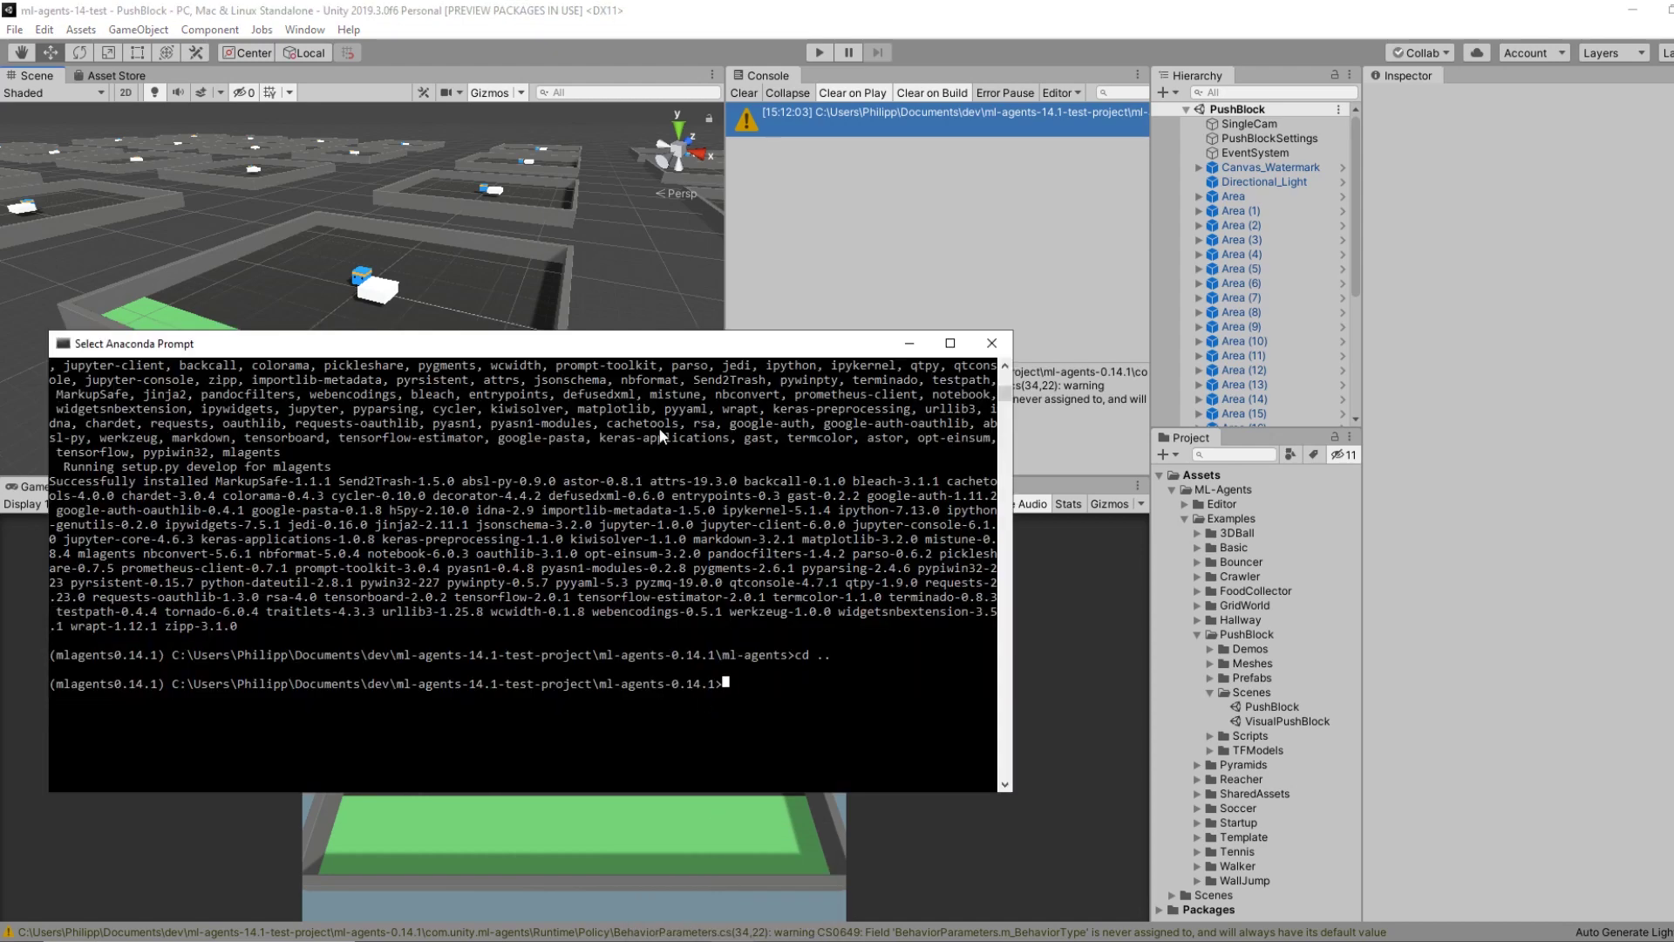
pyautogui.moveTo(642, 348); pyautogui.dragTo(720, 325)
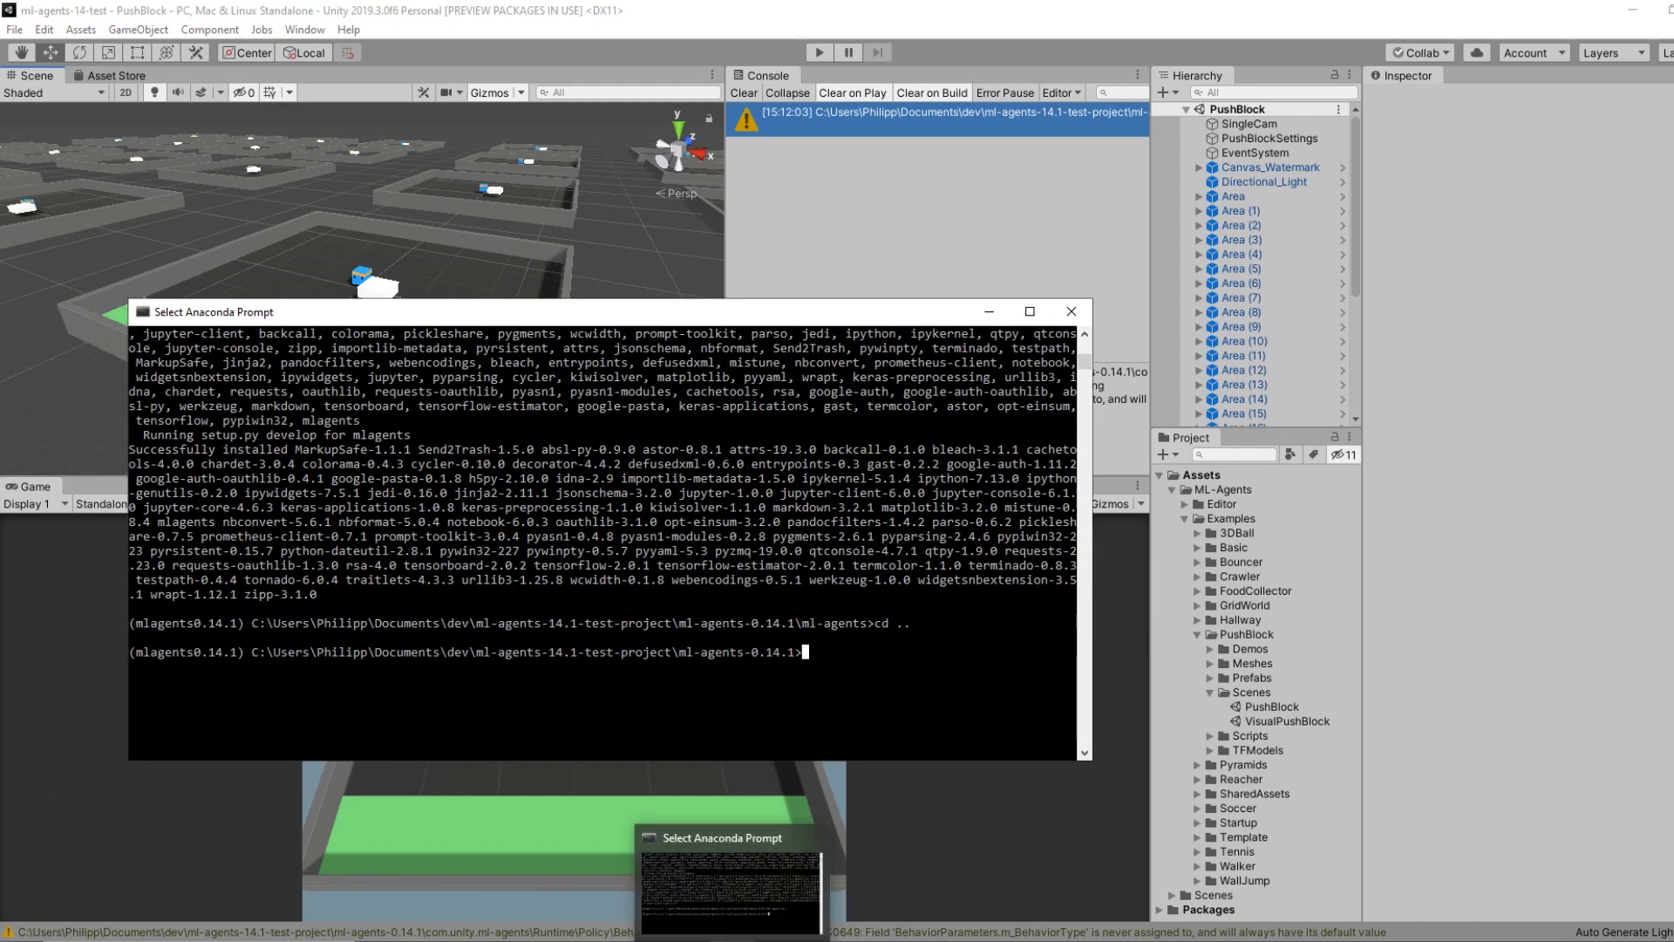
pyautogui.moveTo(653, 321); pyautogui.dragTo(637, 295)
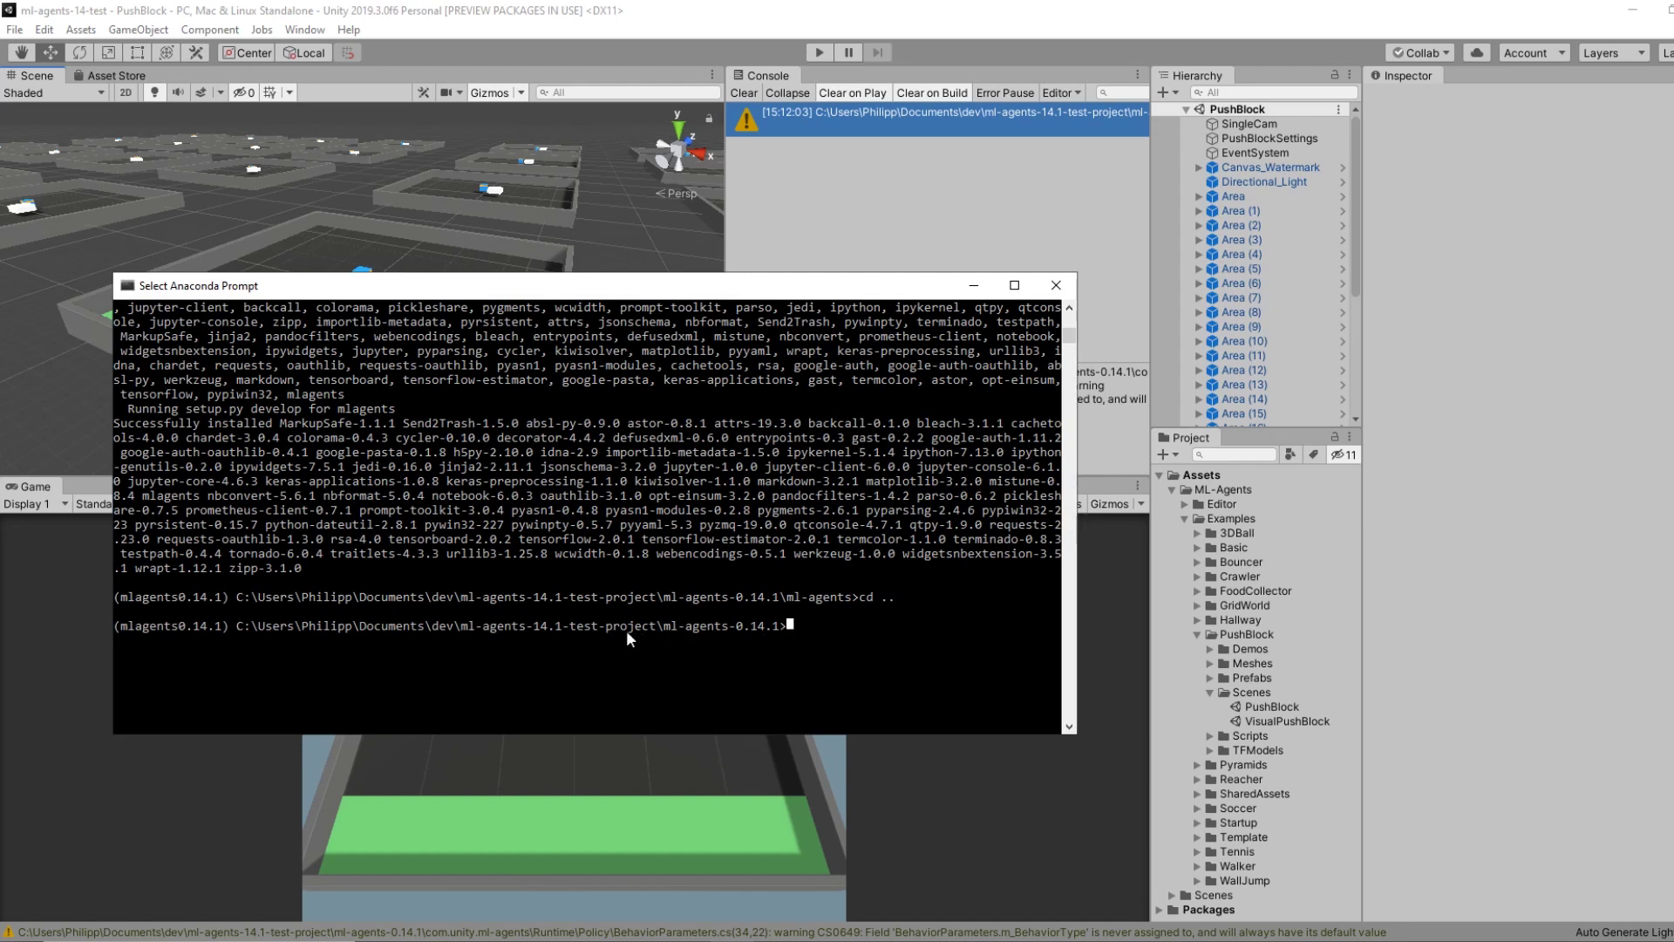
# In Notepad, select the full mlagents-learn config/trainer_config.yaml --run-id=ml-agents-14-push-block --train line.
pyautogui.hotkey('alt', 'Tab')
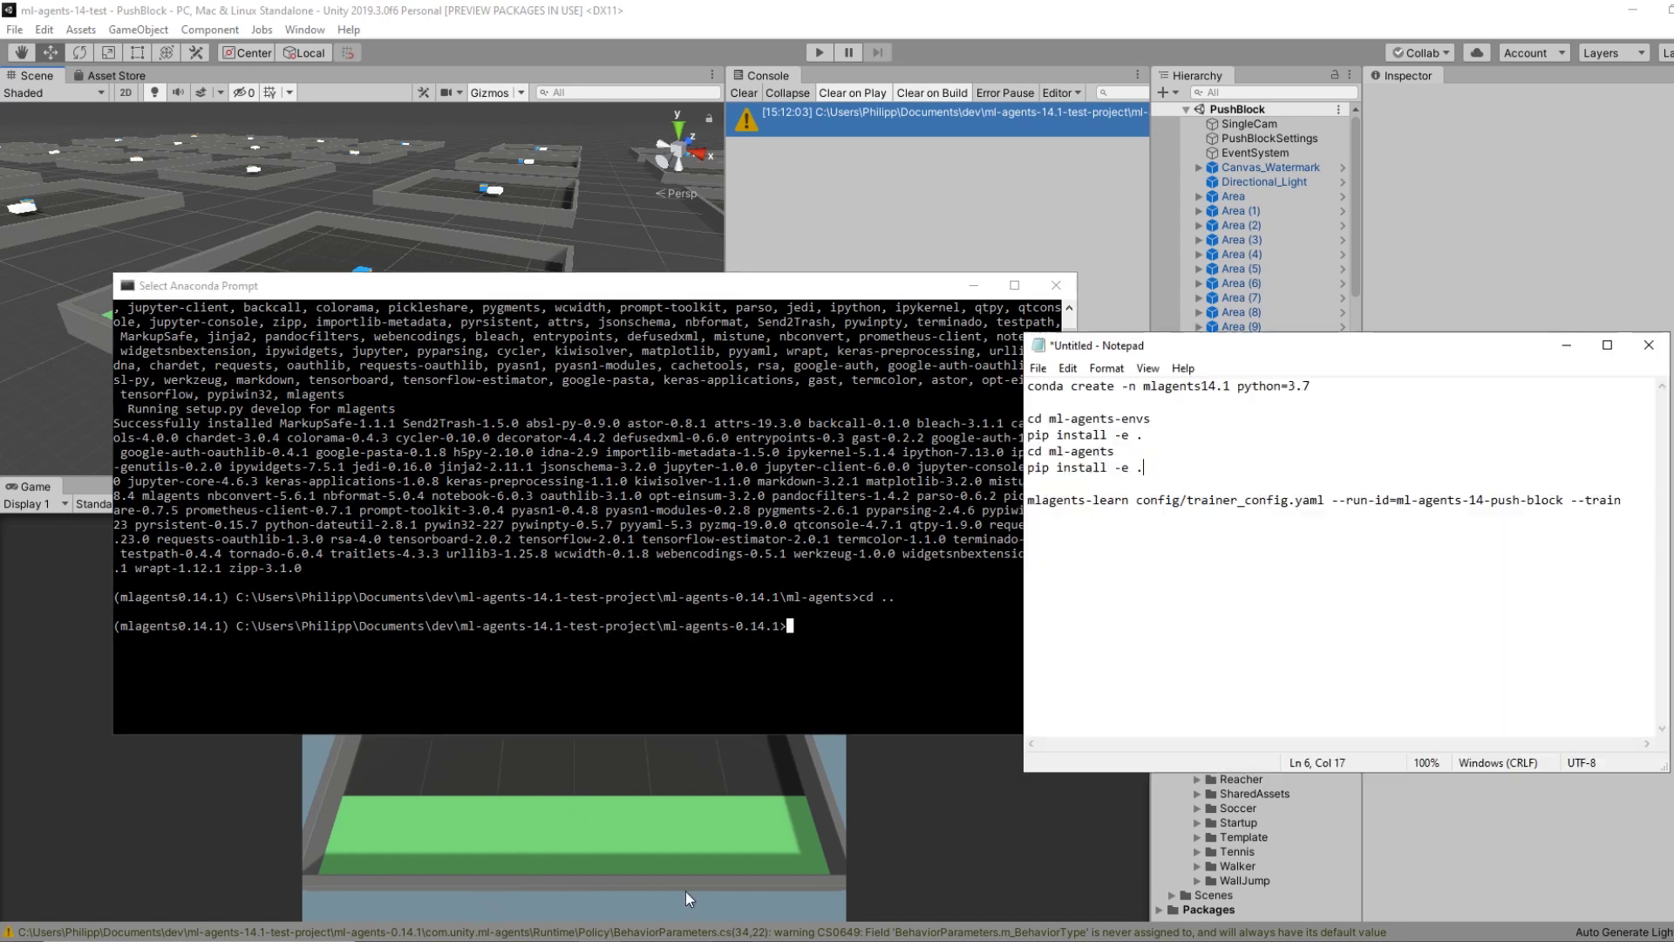
pyautogui.click(1624, 501)
pyautogui.keyDown('shift'); pyautogui.click(1032, 504); pyautogui.keyUp('shift')
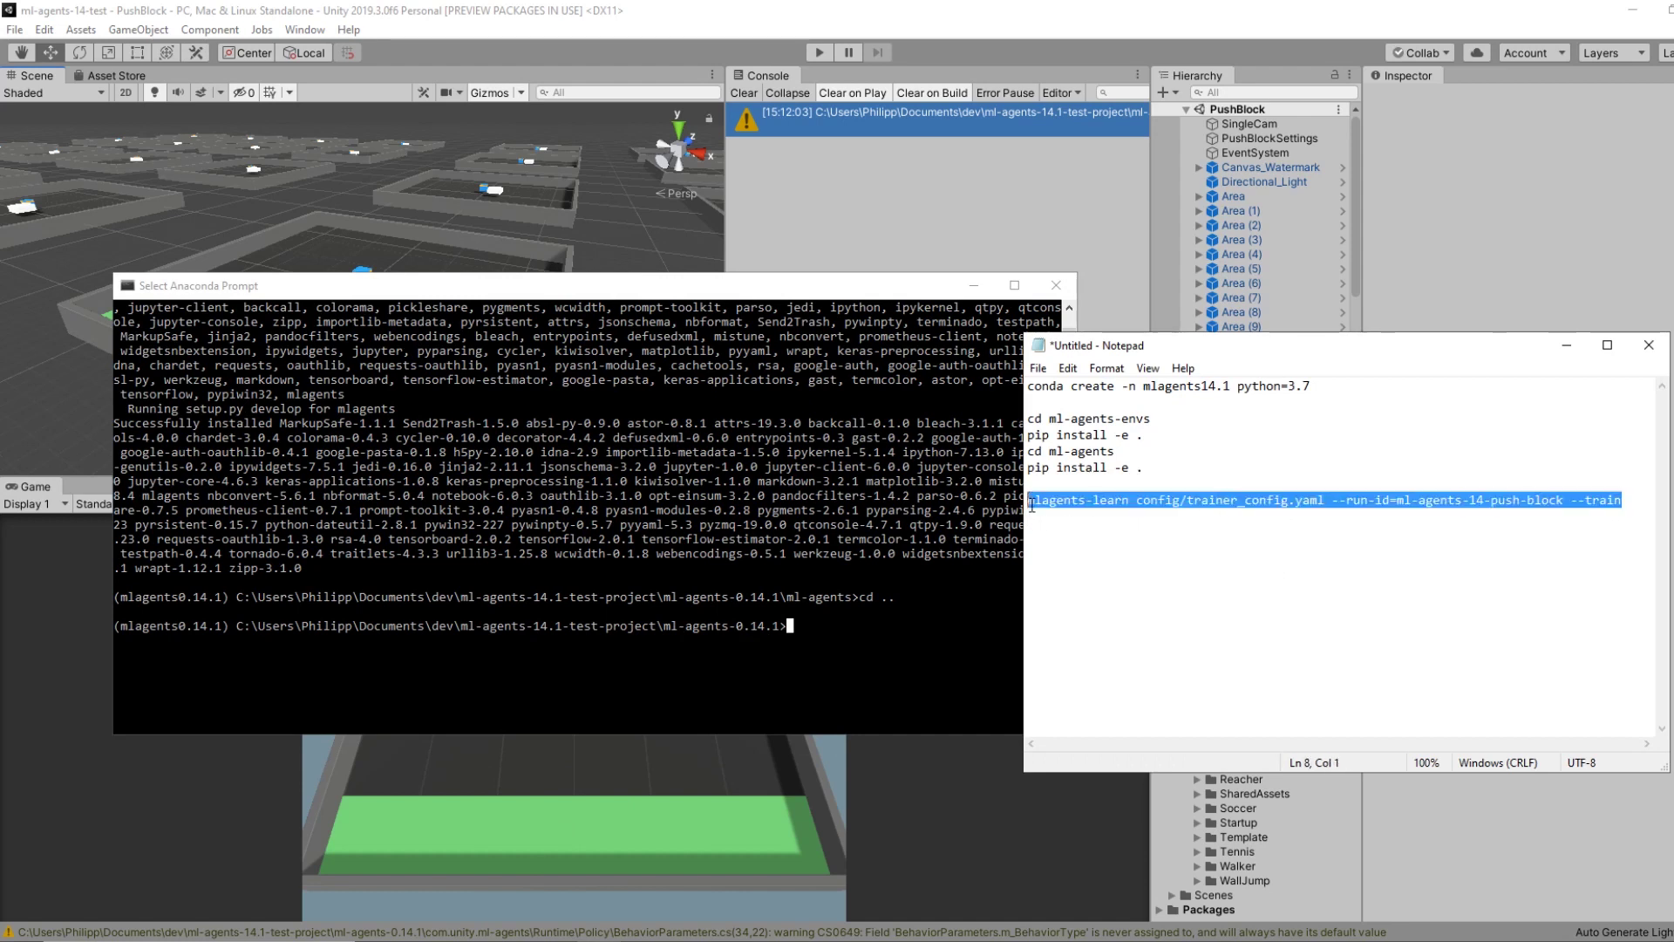
pyautogui.click(1508, 519)
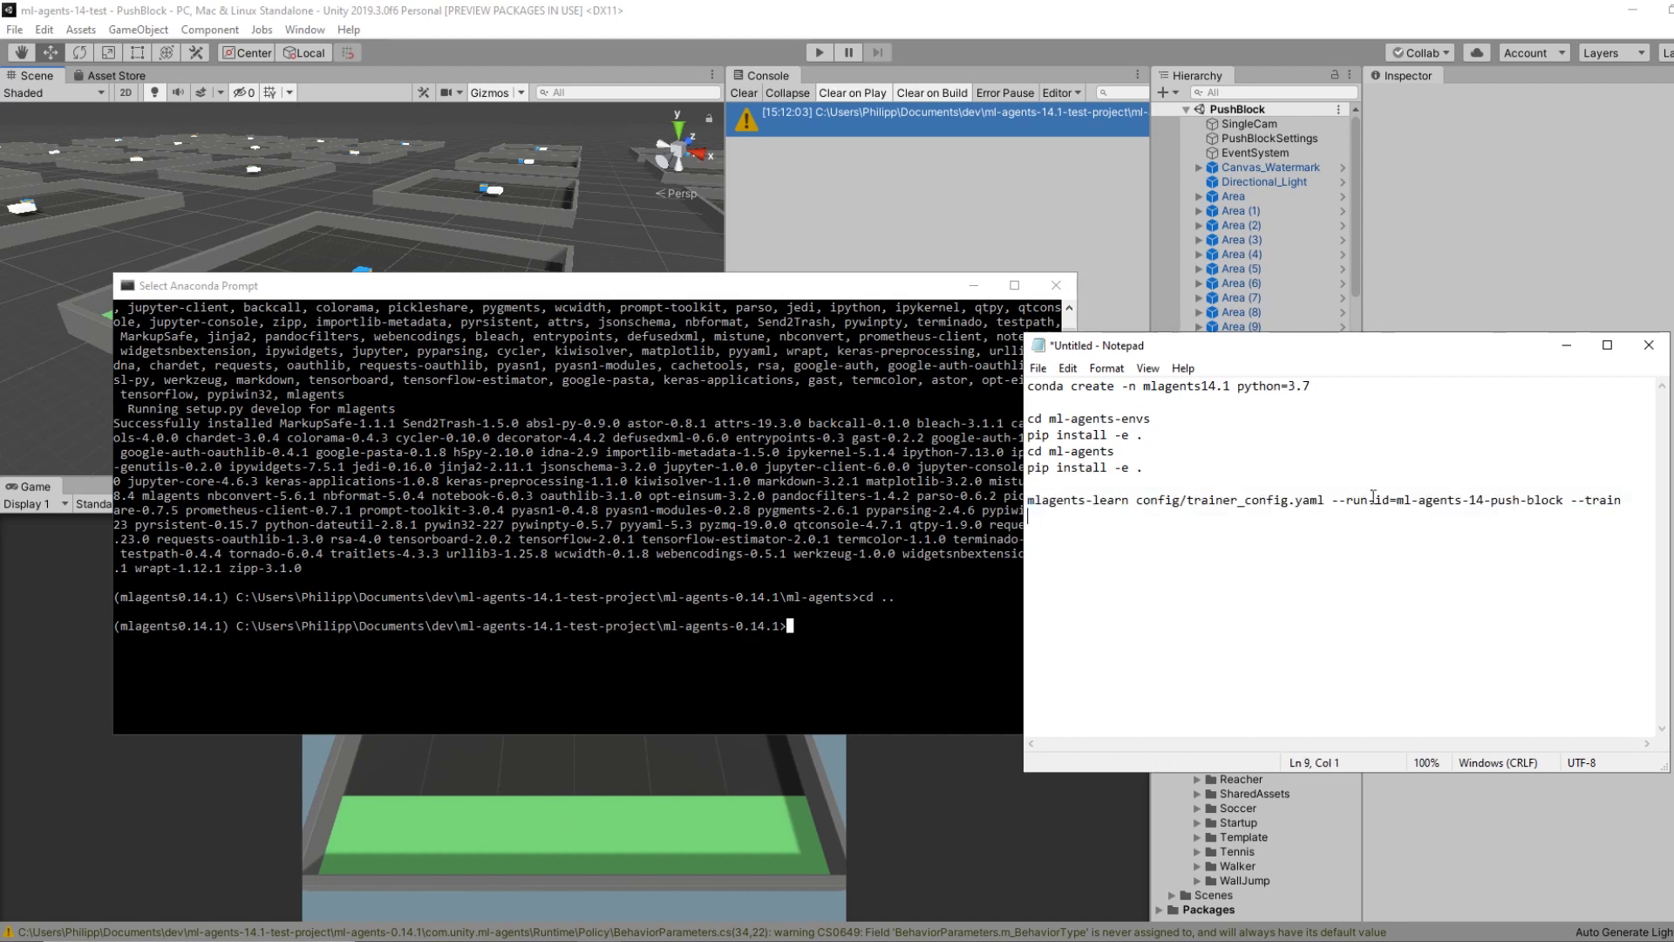
pyautogui.moveTo(1029, 501); pyautogui.dragTo(1625, 502)
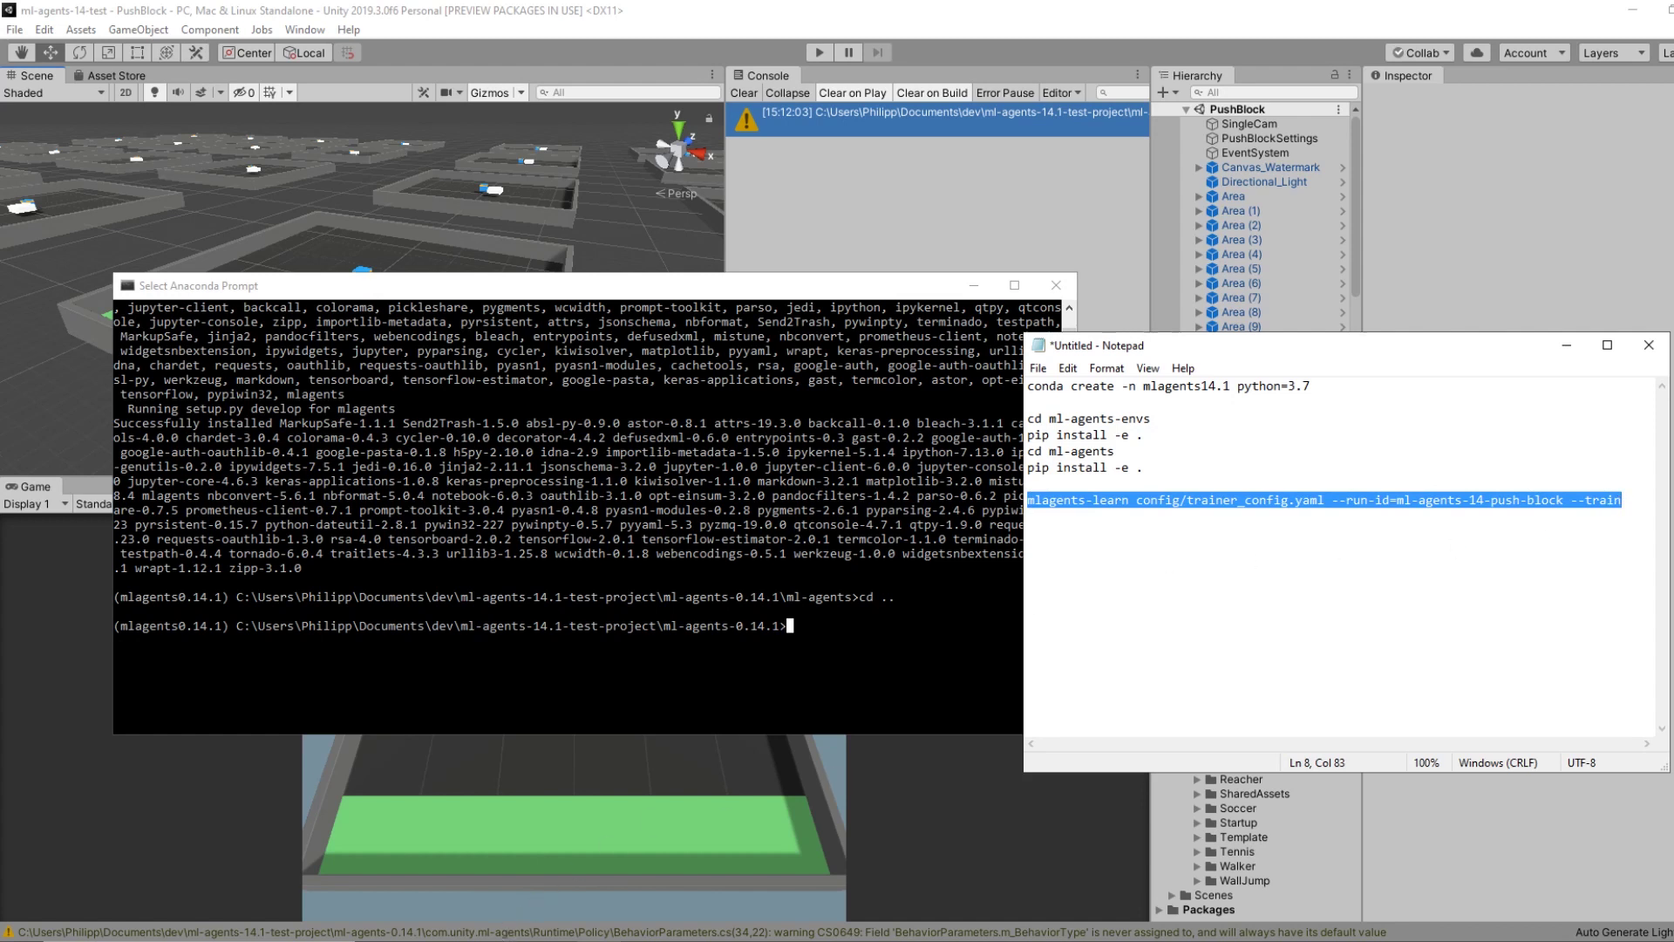
pyautogui.moveTo(501, 906)
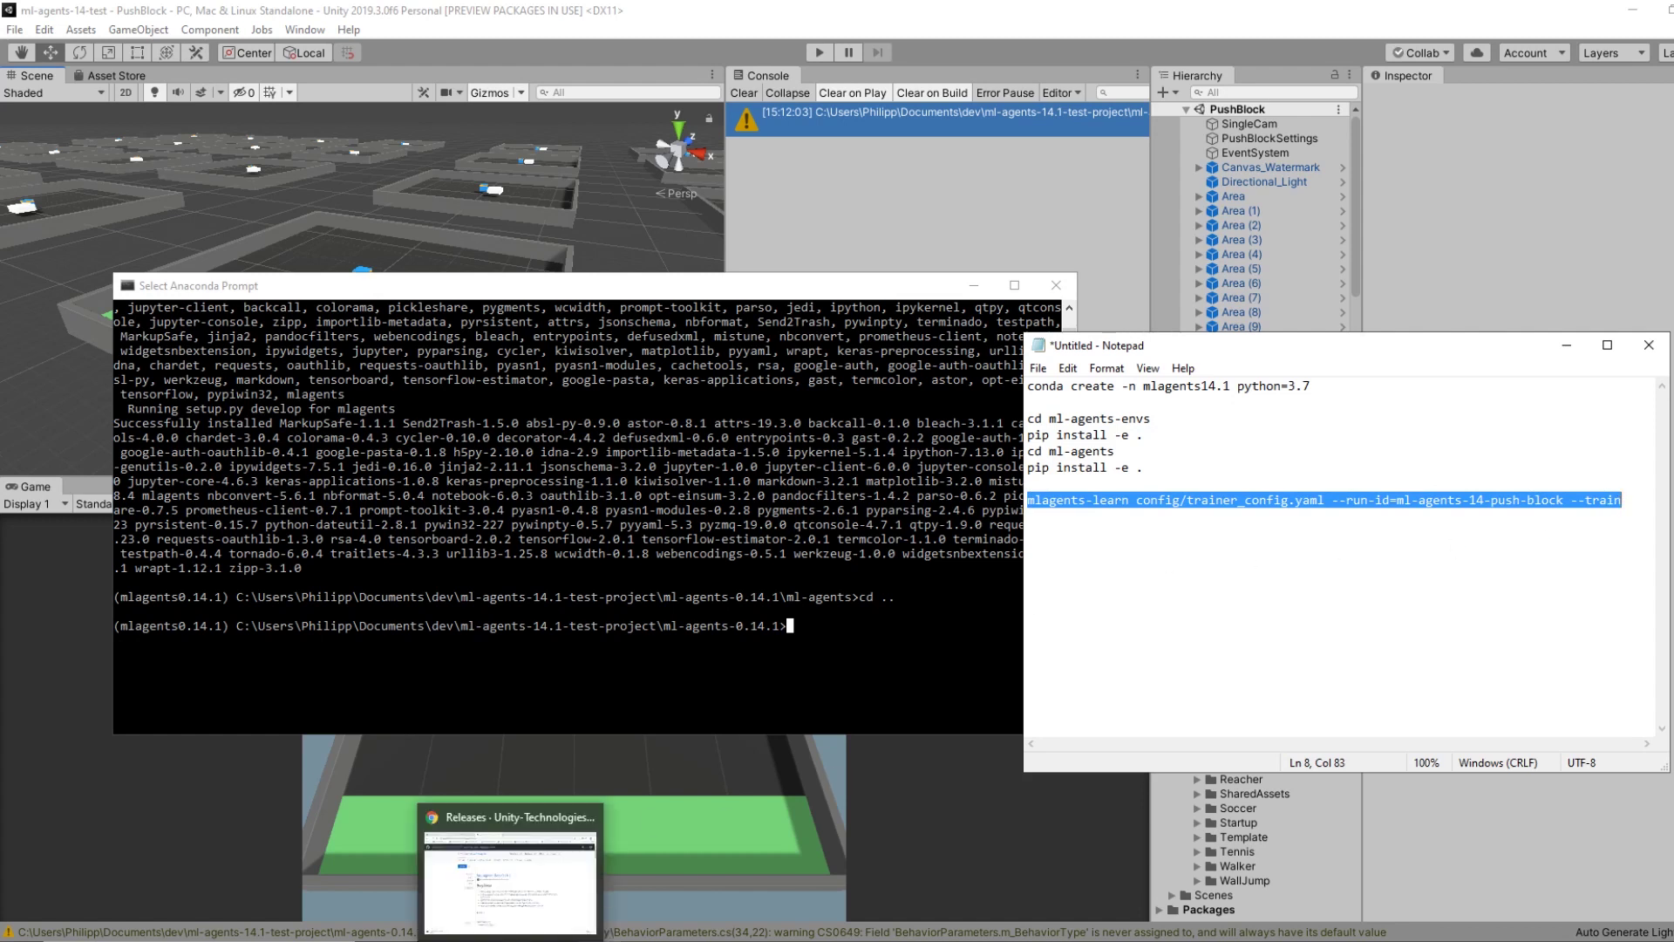
# In a new tab, open the Training-Curriculum-Learning docs and select its example curriculum training command.
pyautogui.click(495, 914)
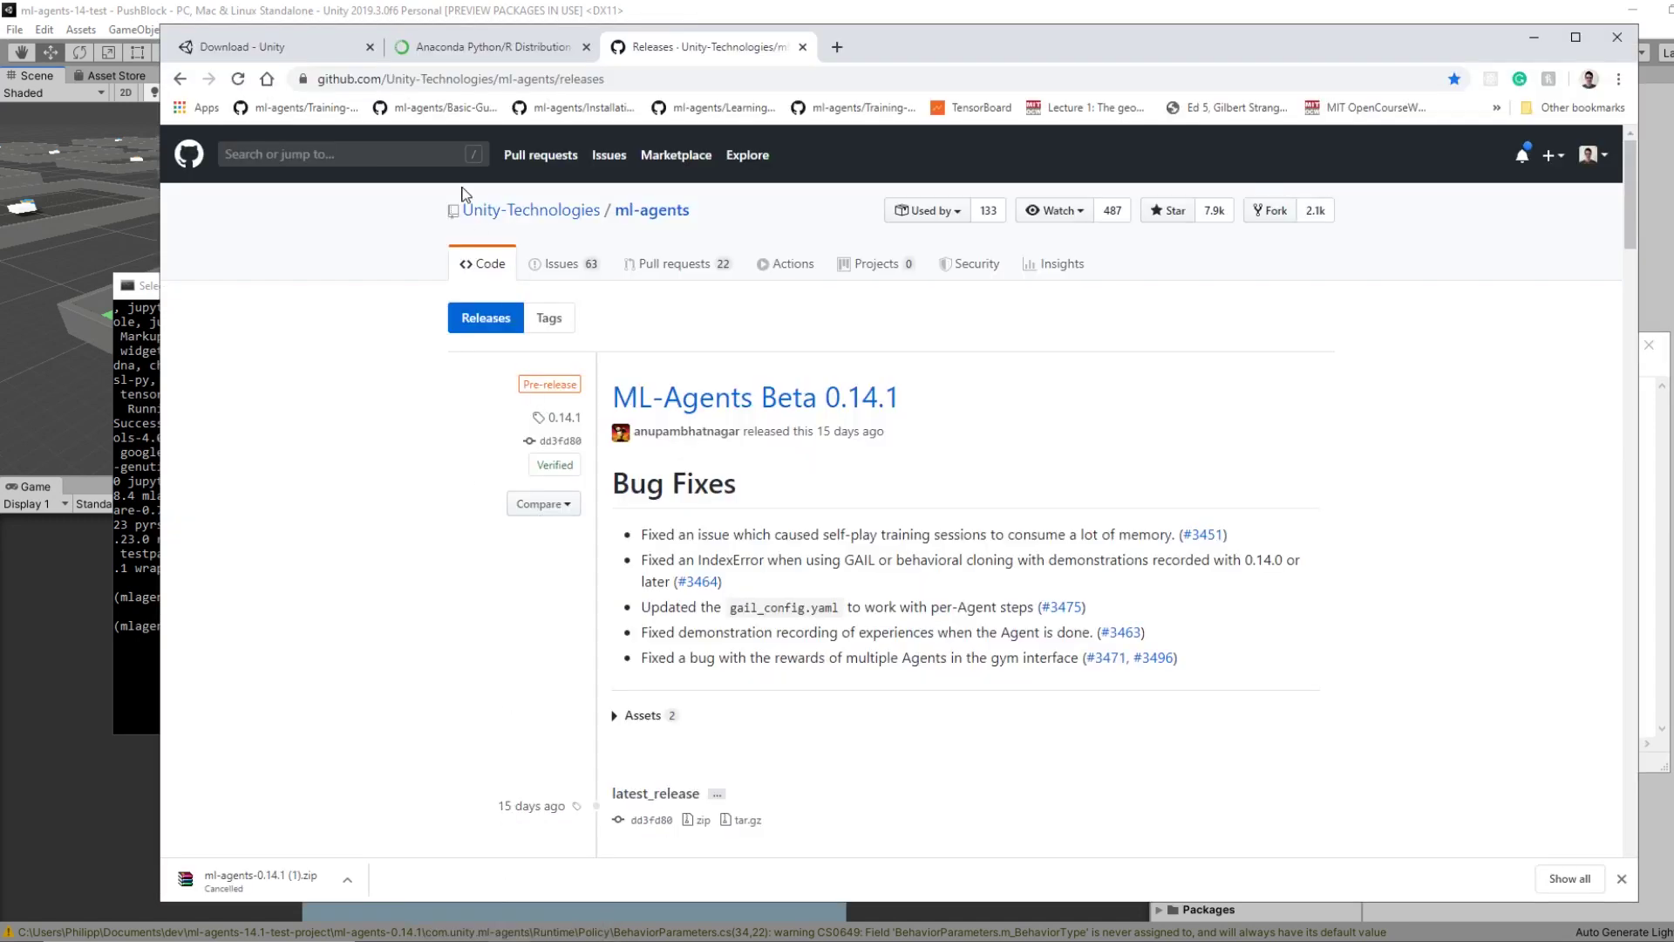
pyautogui.click(708, 81)
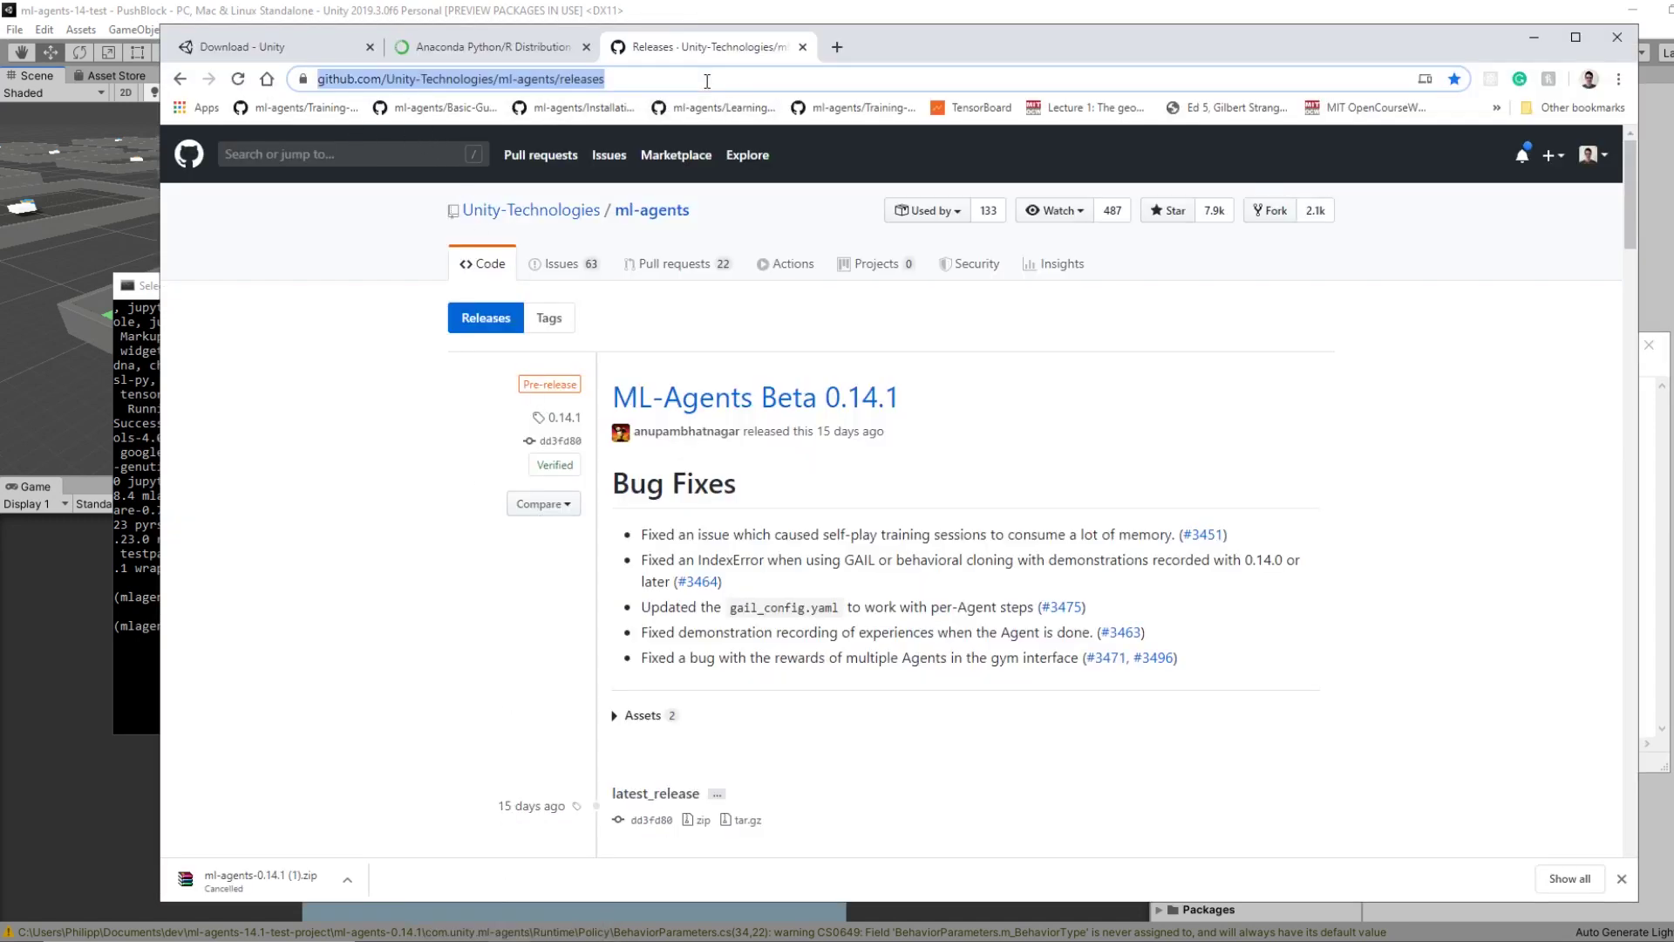
pyautogui.hotkey('ctrl', 't')
pyautogui.click(309, 107)
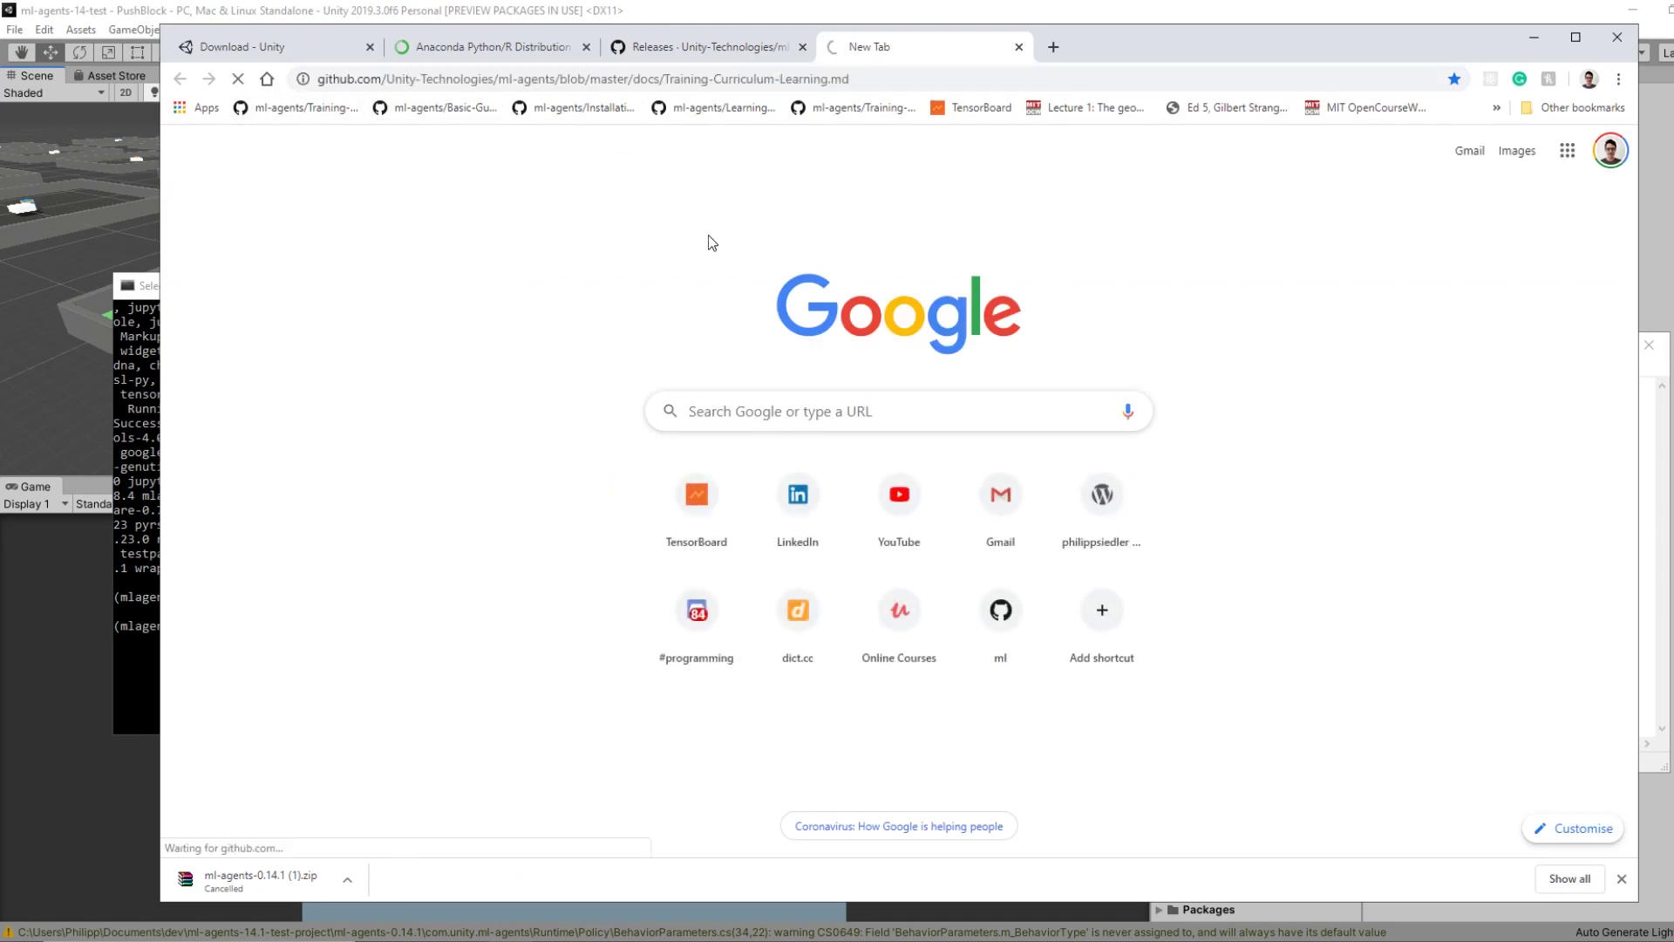
pyautogui.scroll(-15, 411, 316)
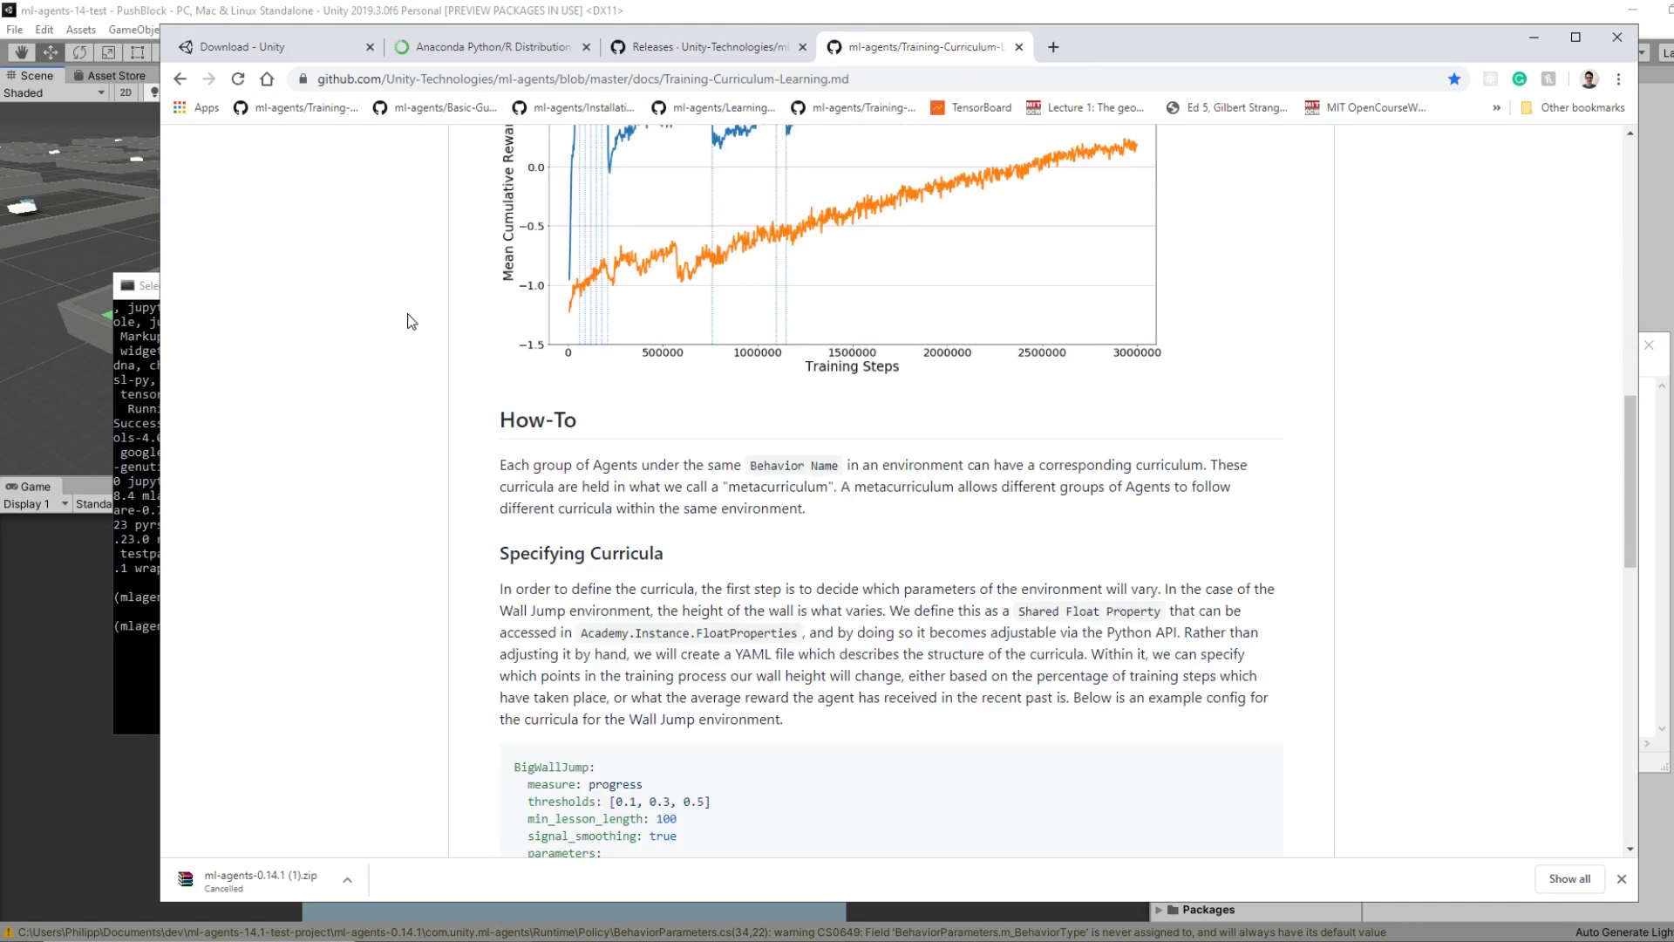
pyautogui.scroll(-10, 411, 320)
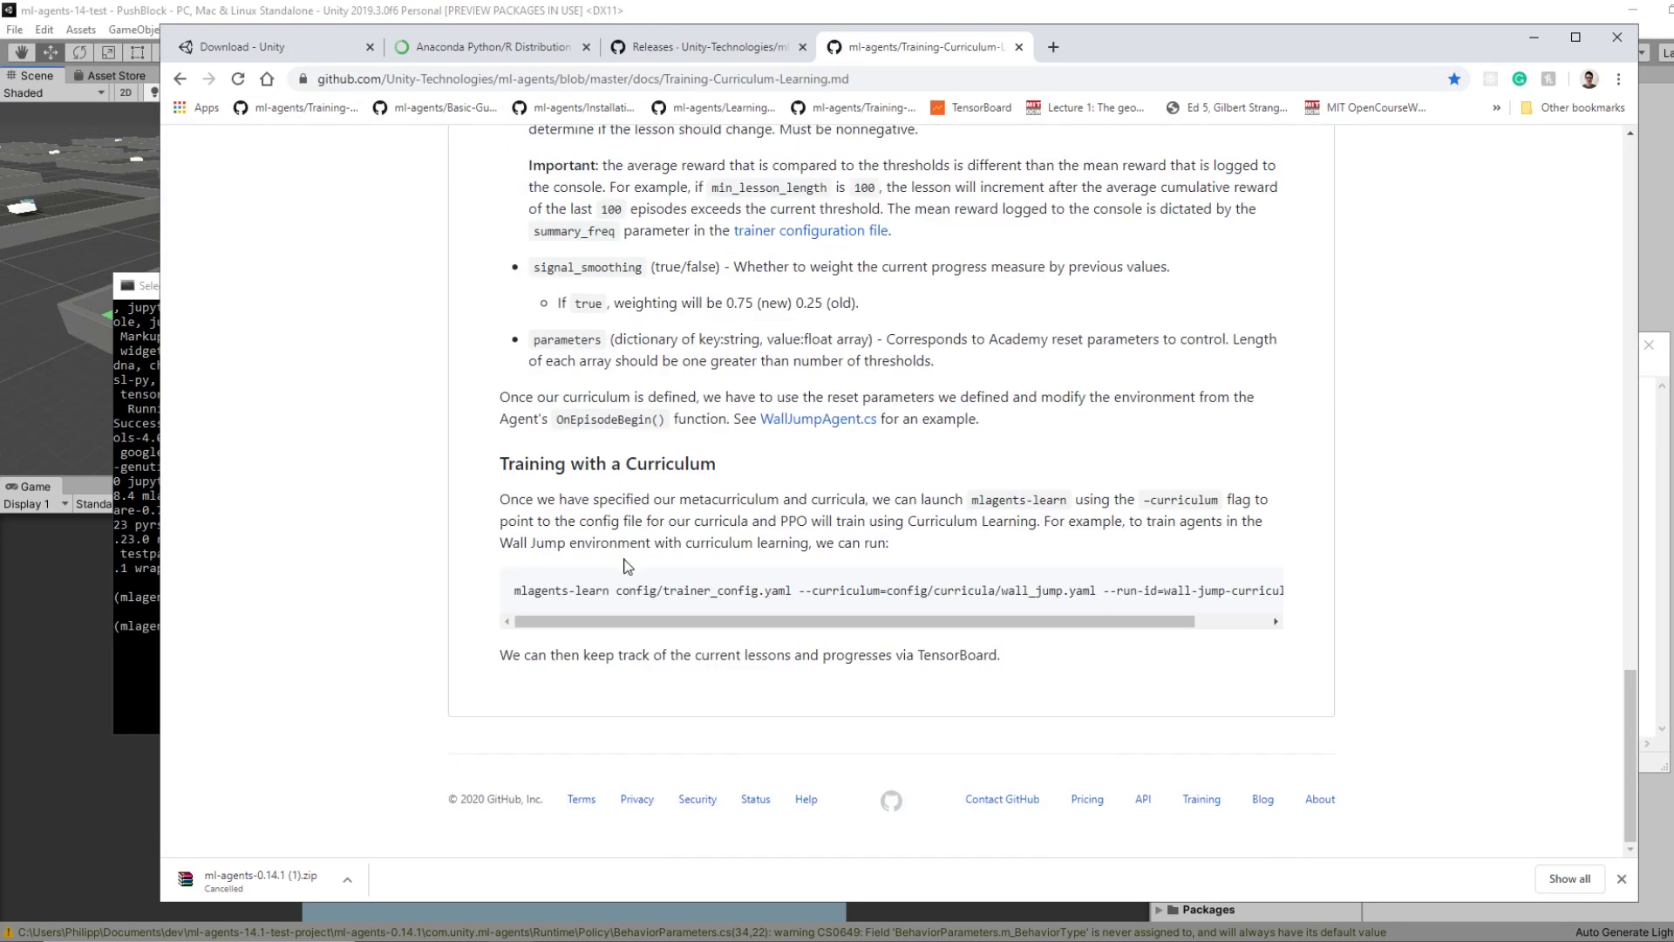
pyautogui.moveTo(520, 590); pyautogui.dragTo(955, 591)
pyautogui.scroll(20, 955, 591)
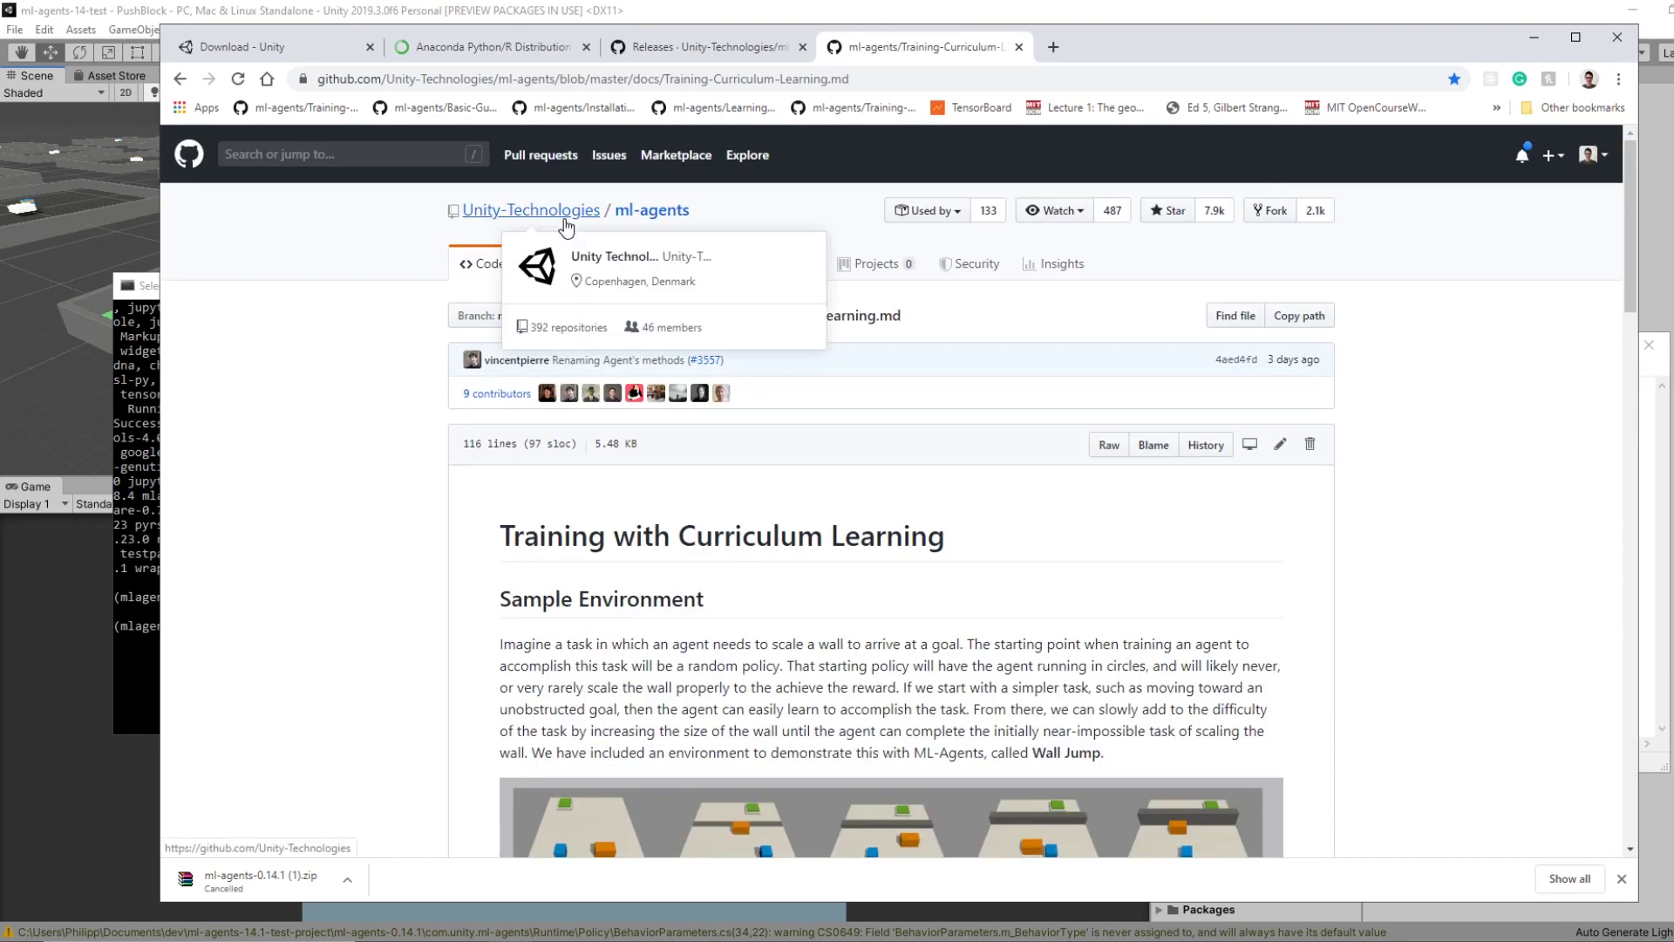
# Go to the ml-agents repository main page and open its docs folder.
pyautogui.click(654, 319)
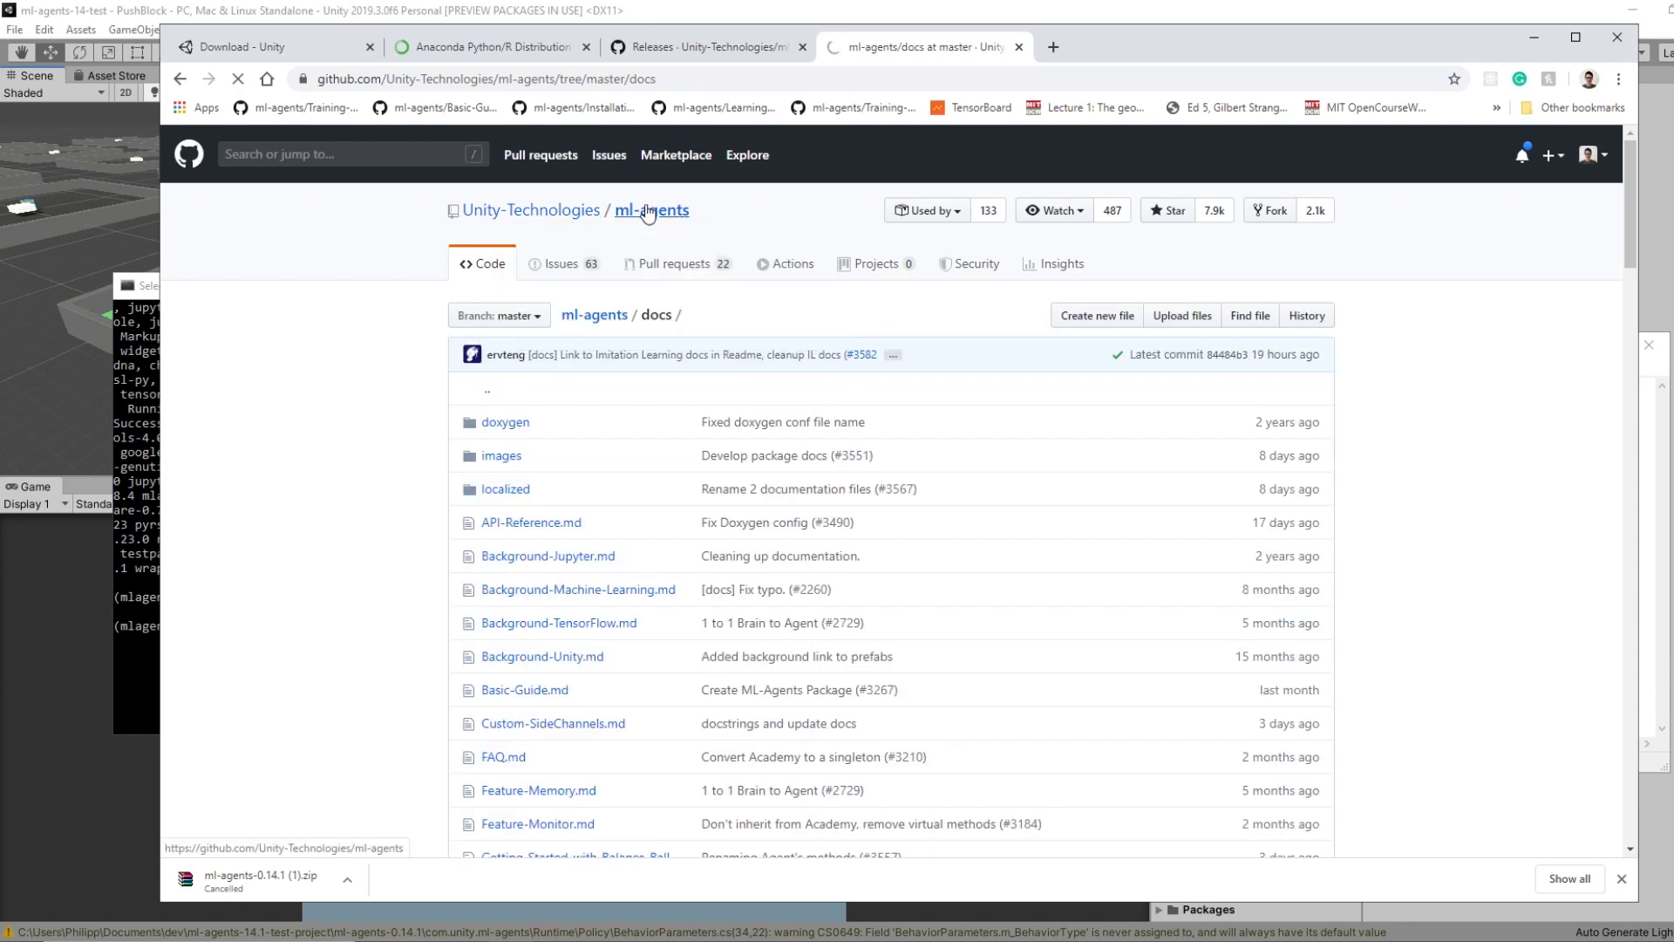
pyautogui.click(654, 214)
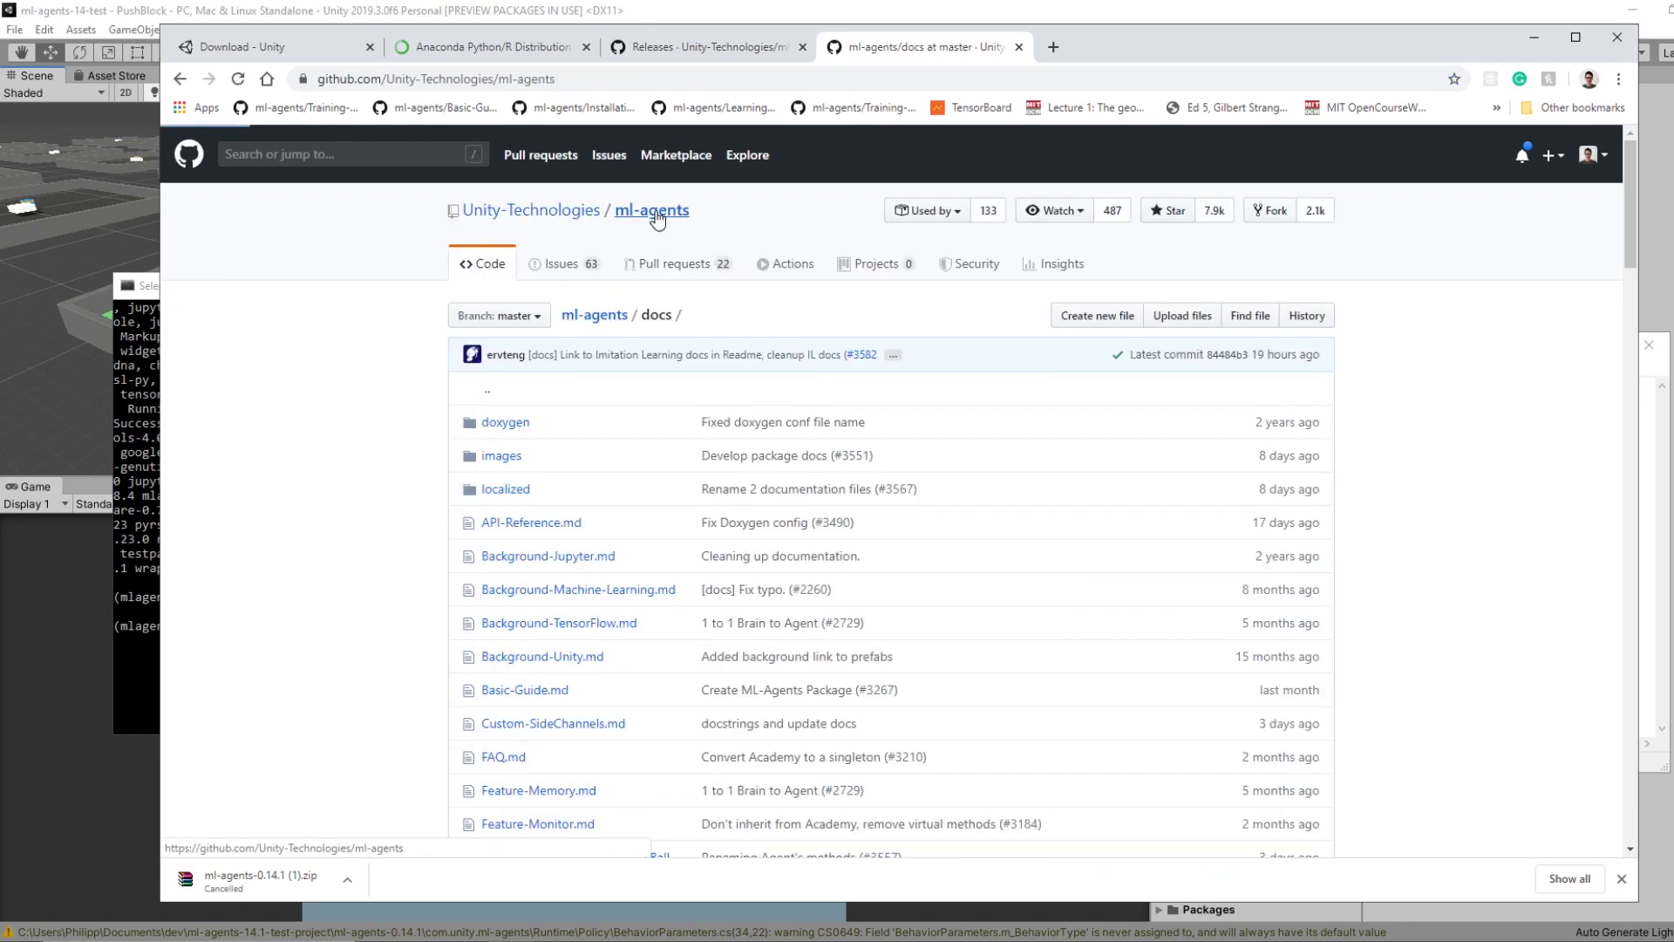
pyautogui.scroll(-5, 404, 328)
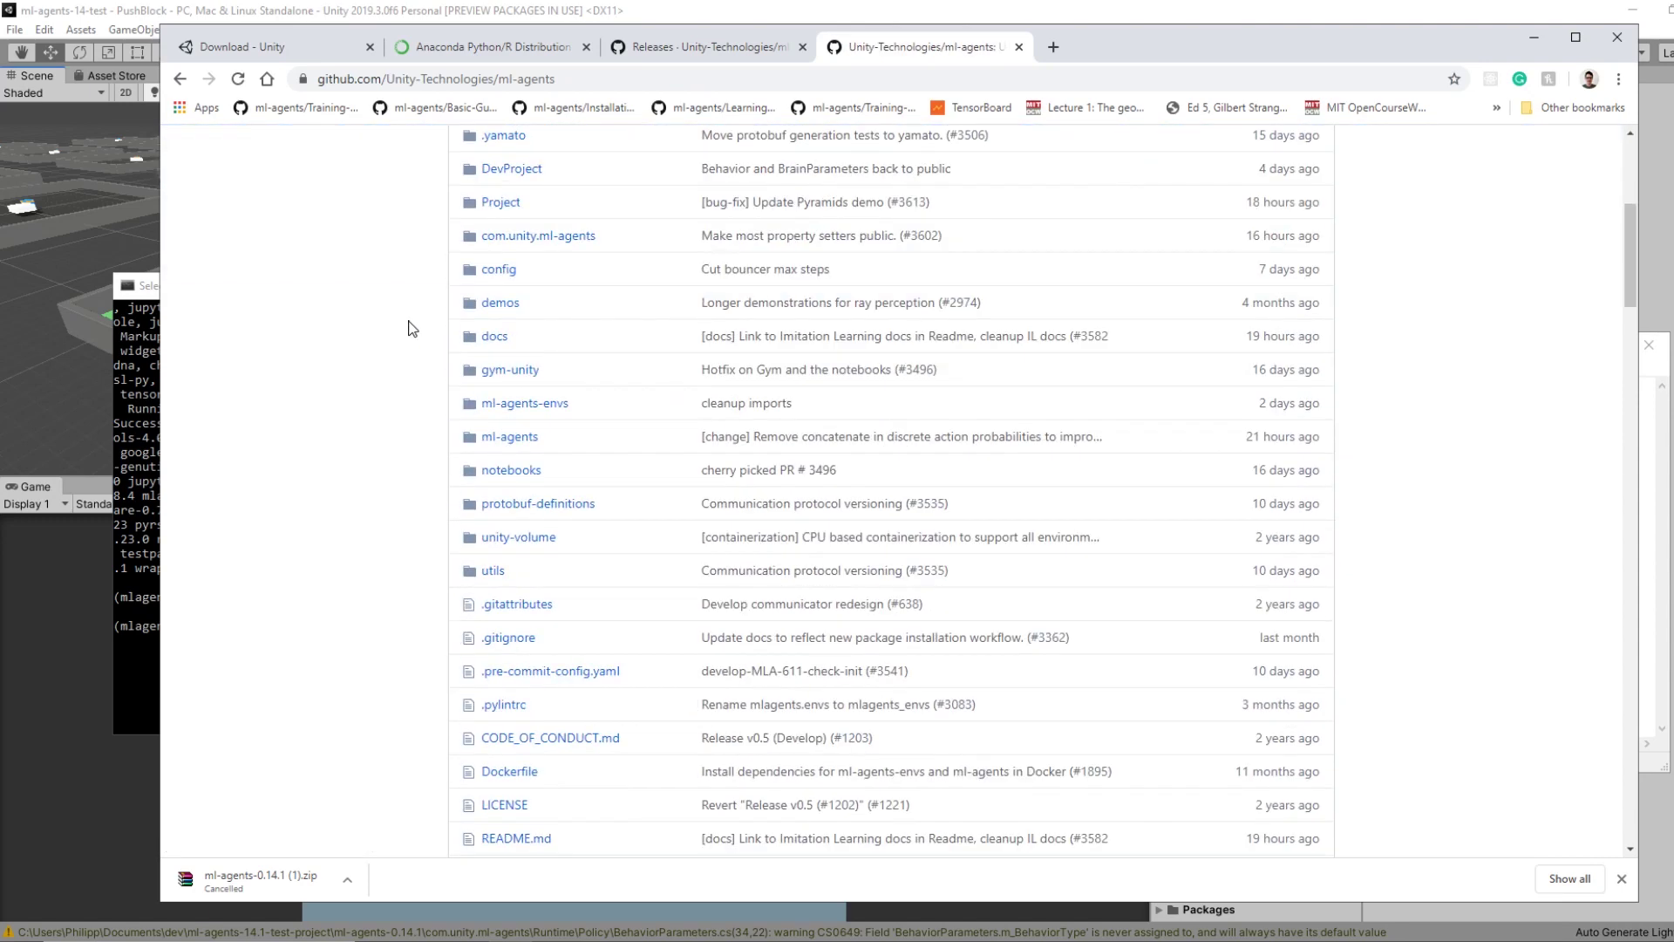
pyautogui.scroll(4, 412, 329)
pyautogui.scroll(-3, 589, 385)
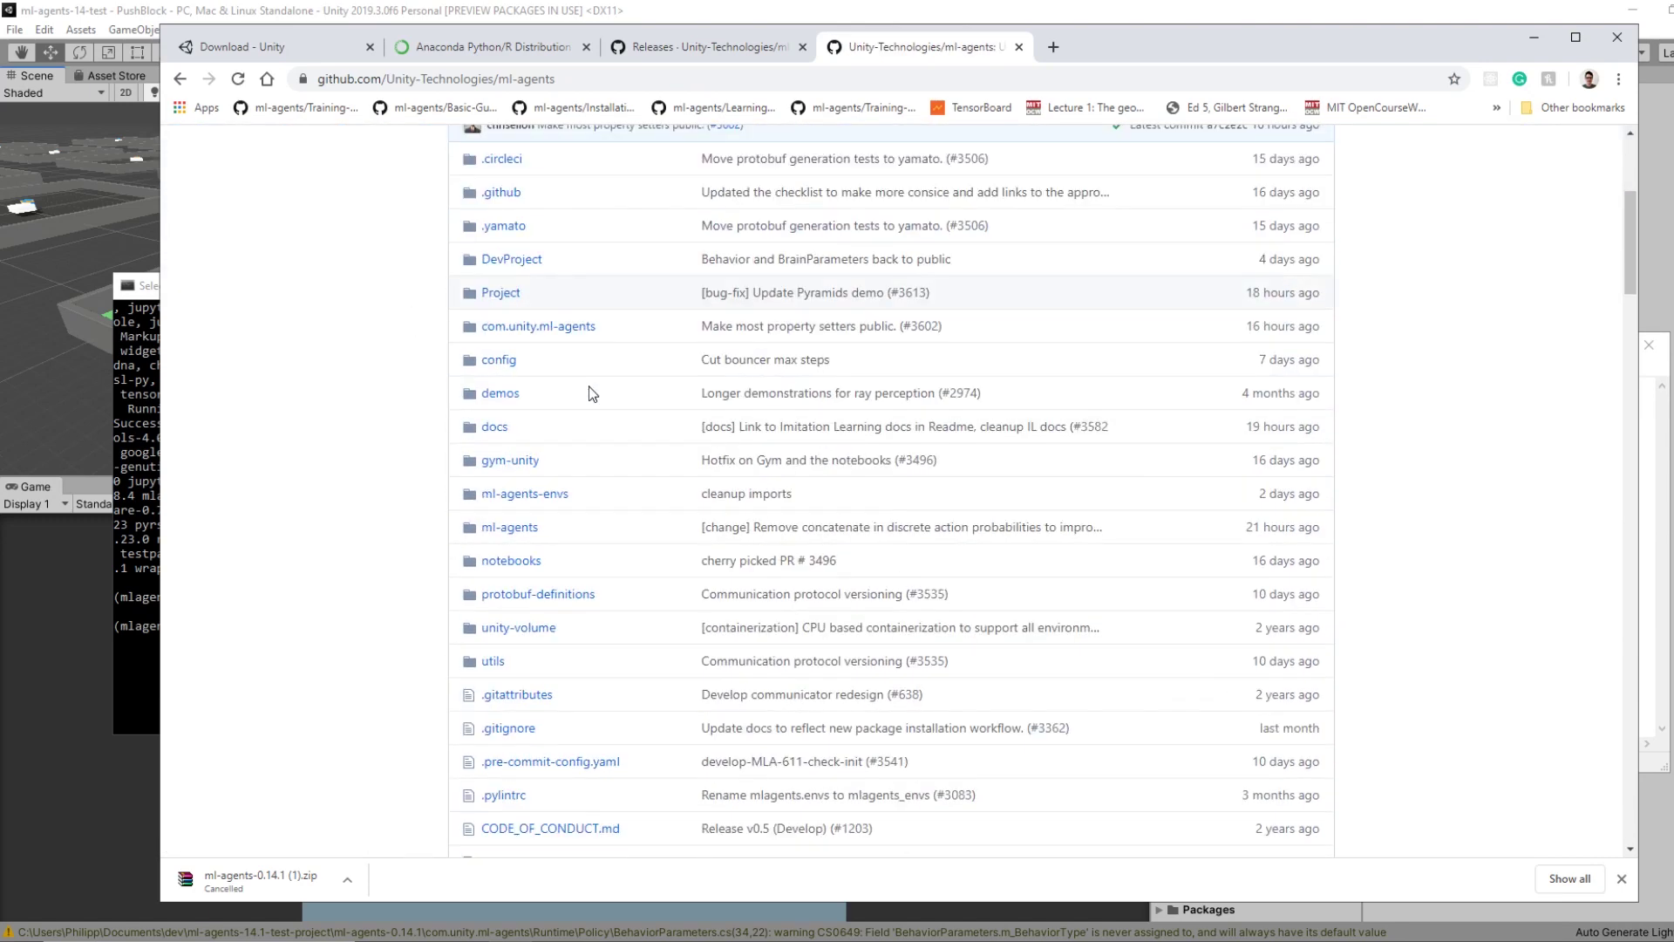
pyautogui.scroll(-1, 589, 384)
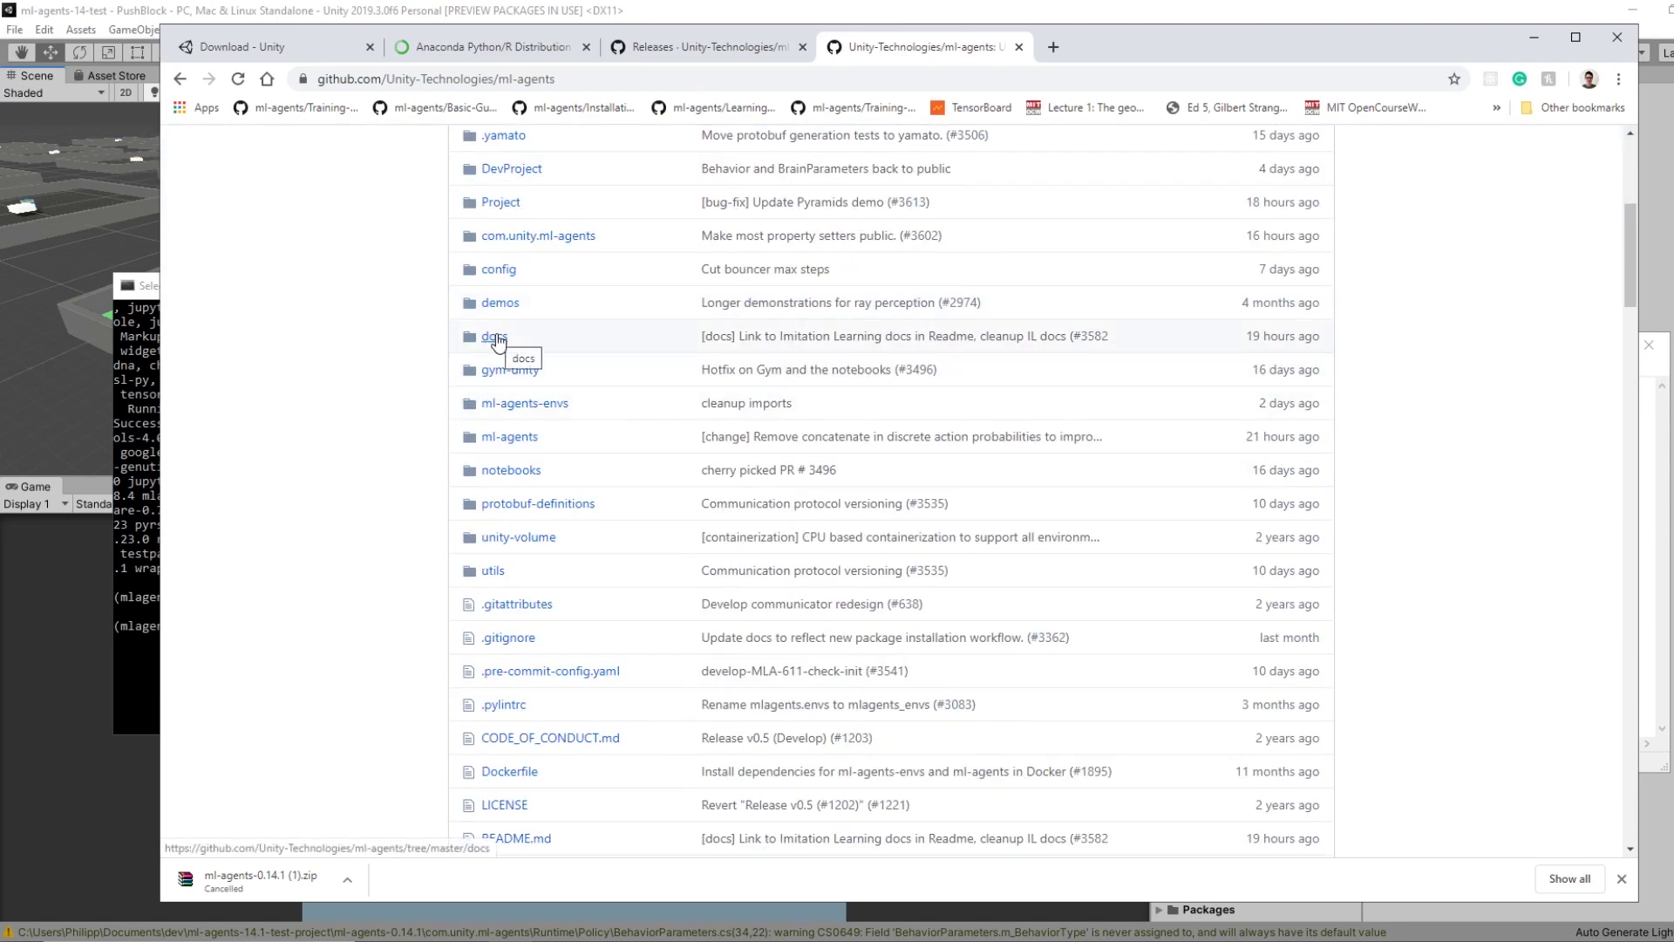
pyautogui.click(495, 337)
pyautogui.scroll(-5, 422, 351)
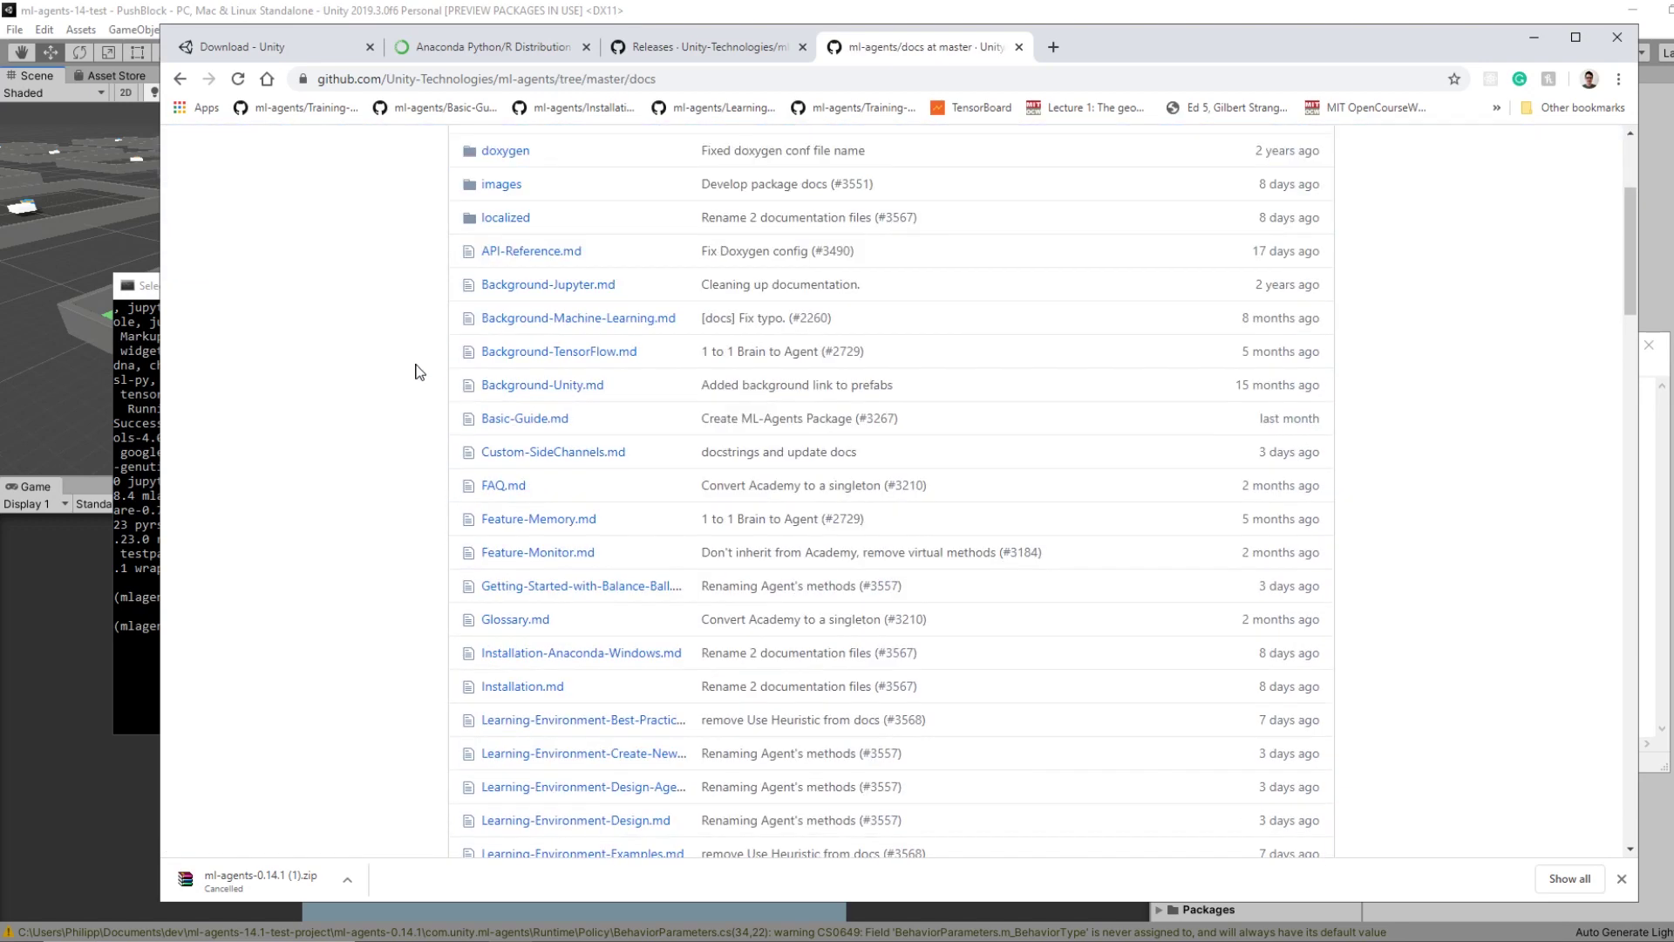
pyautogui.scroll(-2, 416, 374)
pyautogui.scroll(-1, 416, 378)
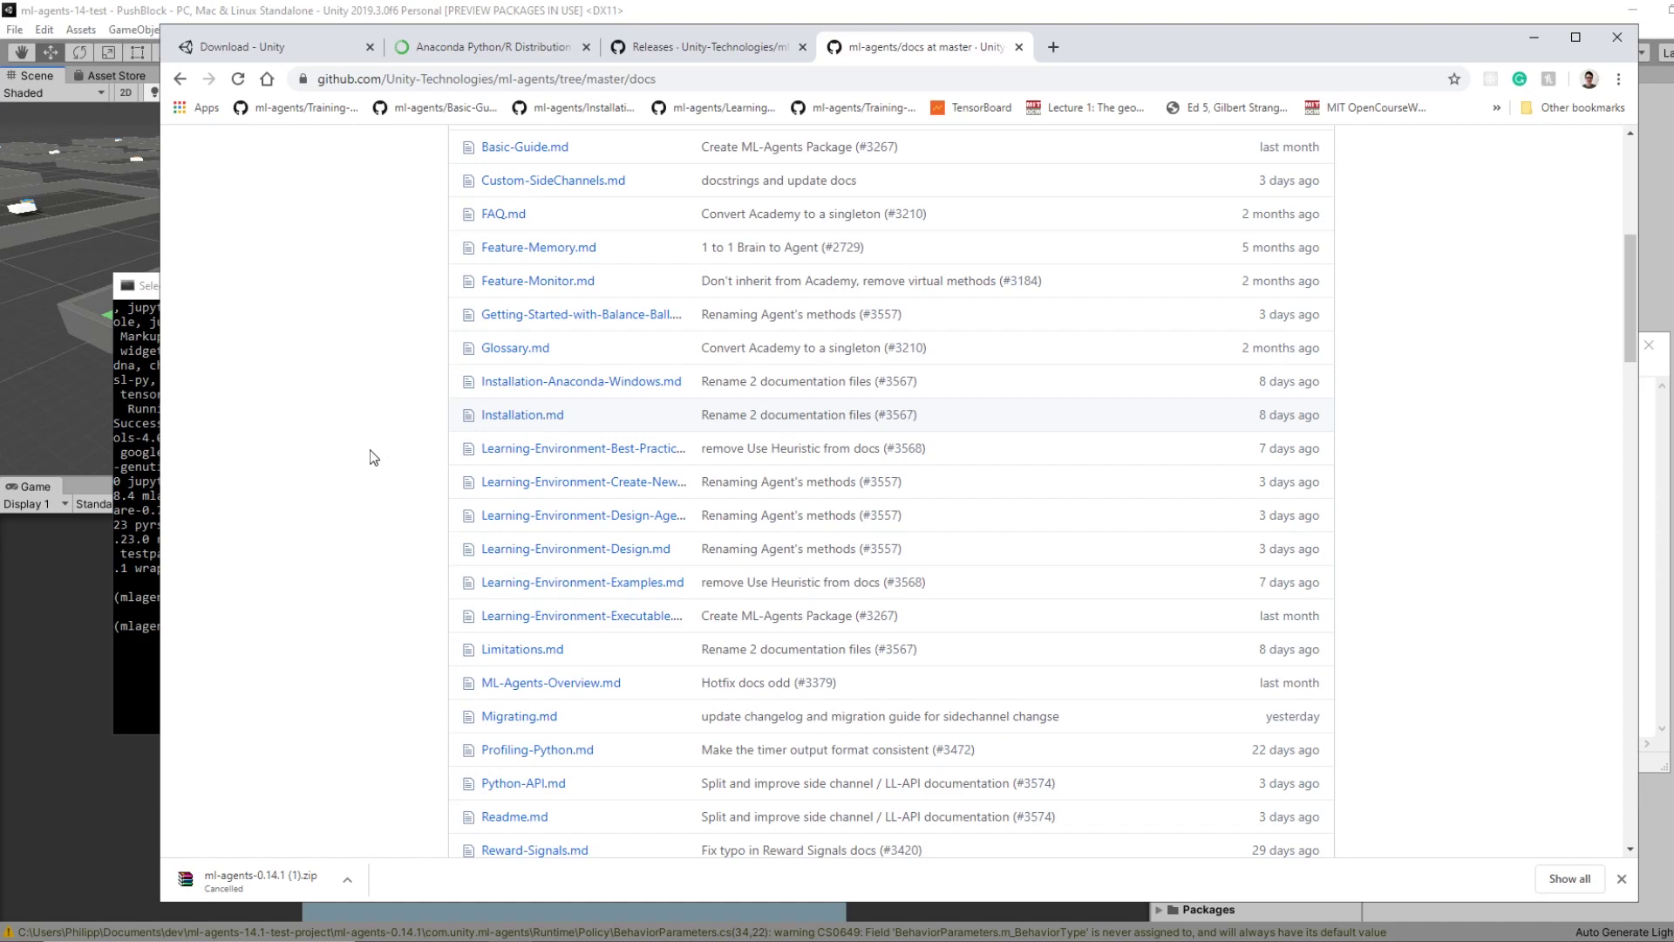
# Open Basic-Guide.md and select its example mlagents-learn training command.
pyautogui.click(525, 148)
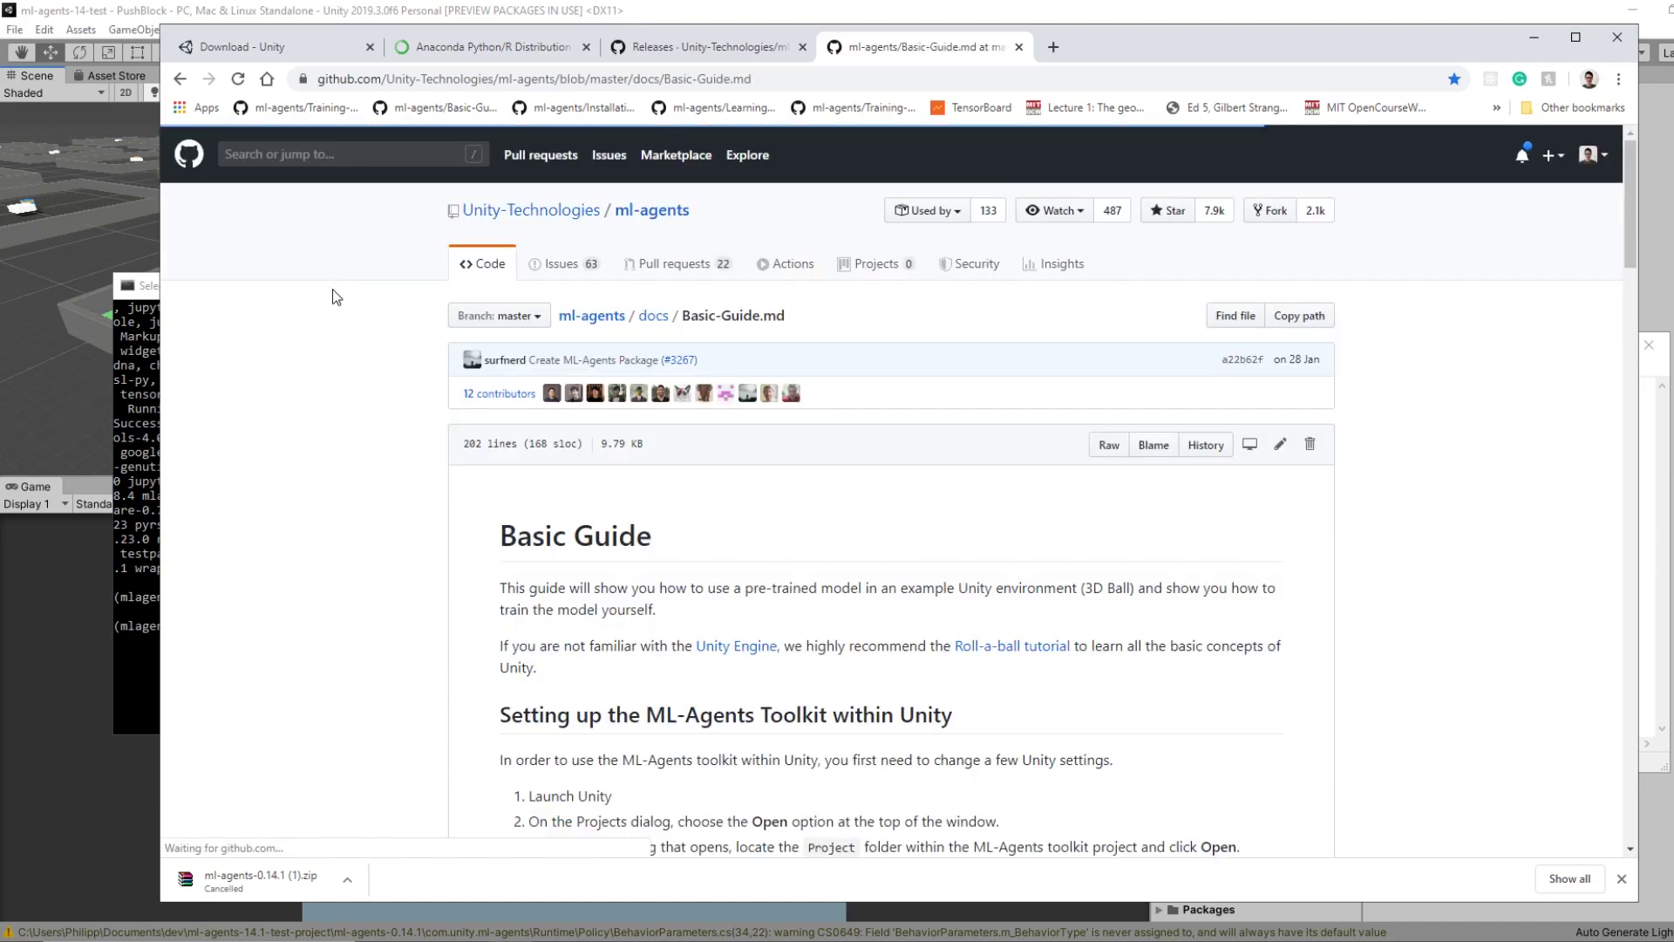
pyautogui.scroll(-8, 340, 288)
pyautogui.scroll(-15, 336, 302)
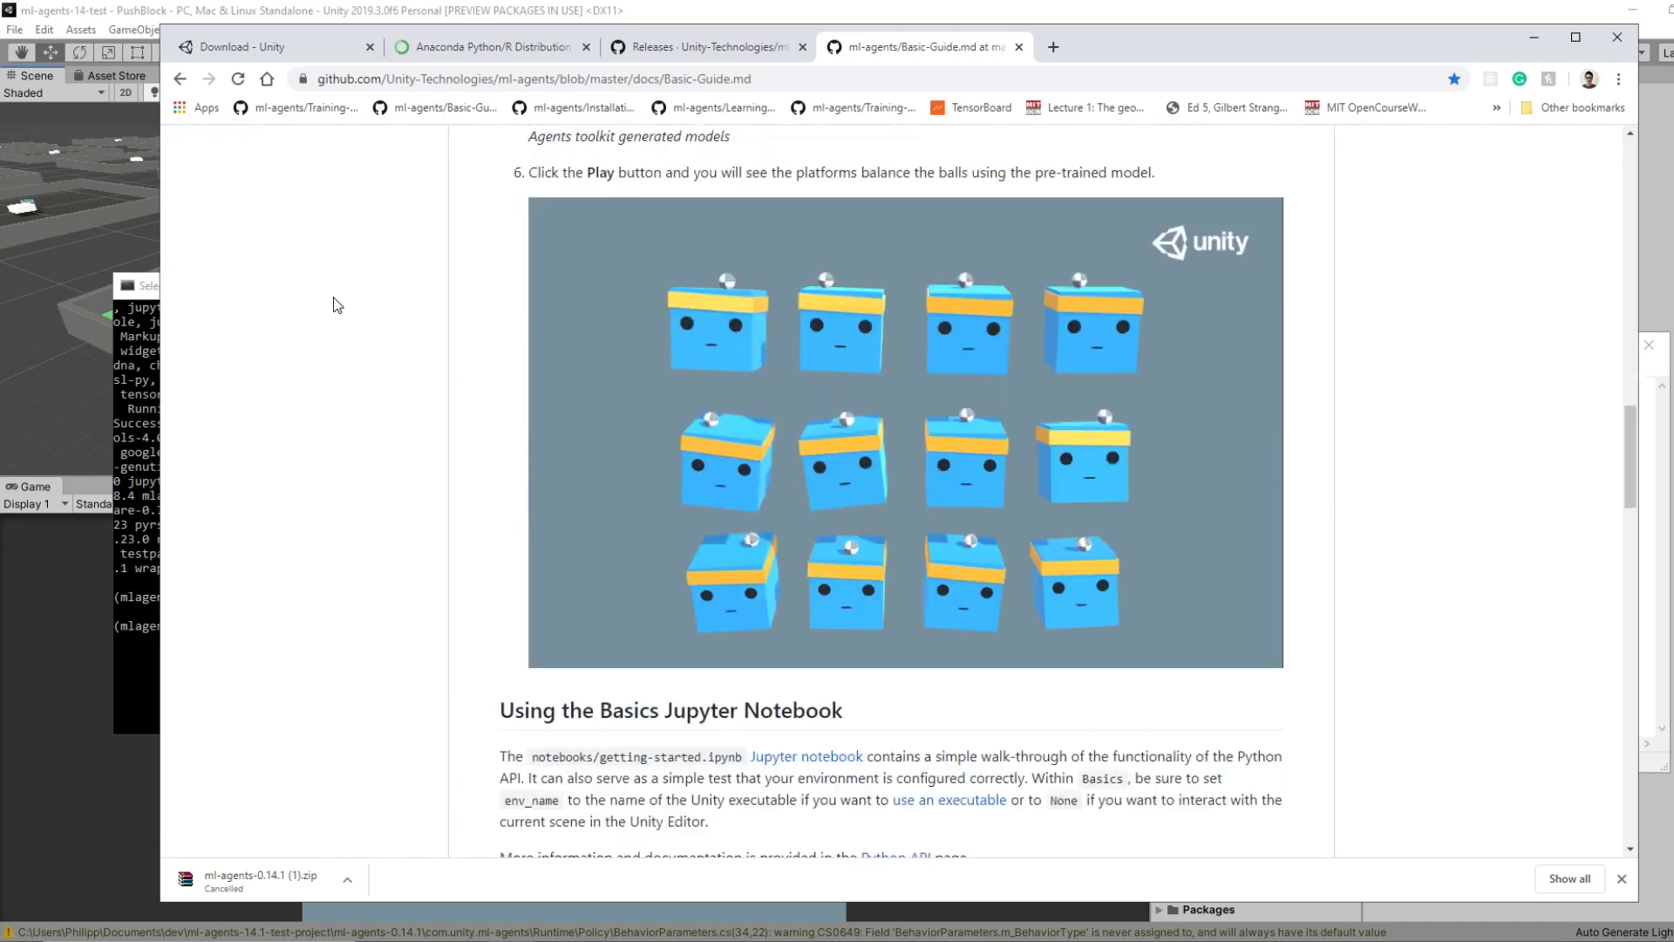
pyautogui.scroll(3, 340, 303)
pyautogui.scroll(1, 343, 302)
pyautogui.scroll(-5, 343, 303)
pyautogui.moveTo(1012, 547); pyautogui.dragTo(532, 543)
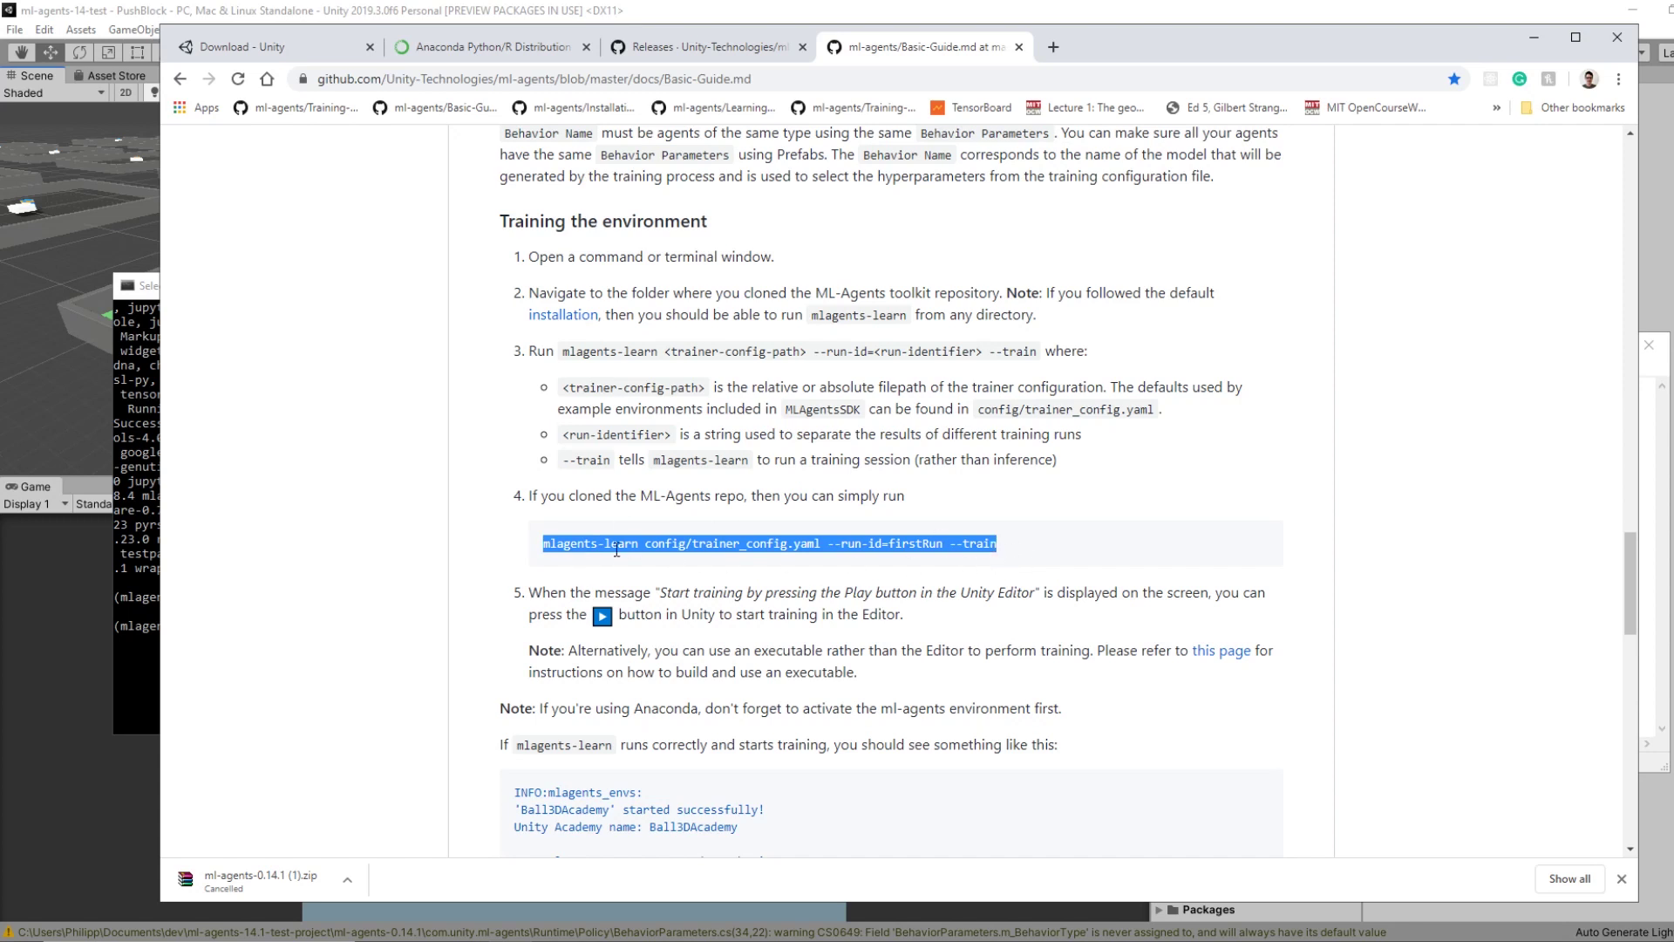
pyautogui.click(571, 548)
pyautogui.moveTo(546, 545); pyautogui.dragTo(1073, 547)
pyautogui.click(635, 558)
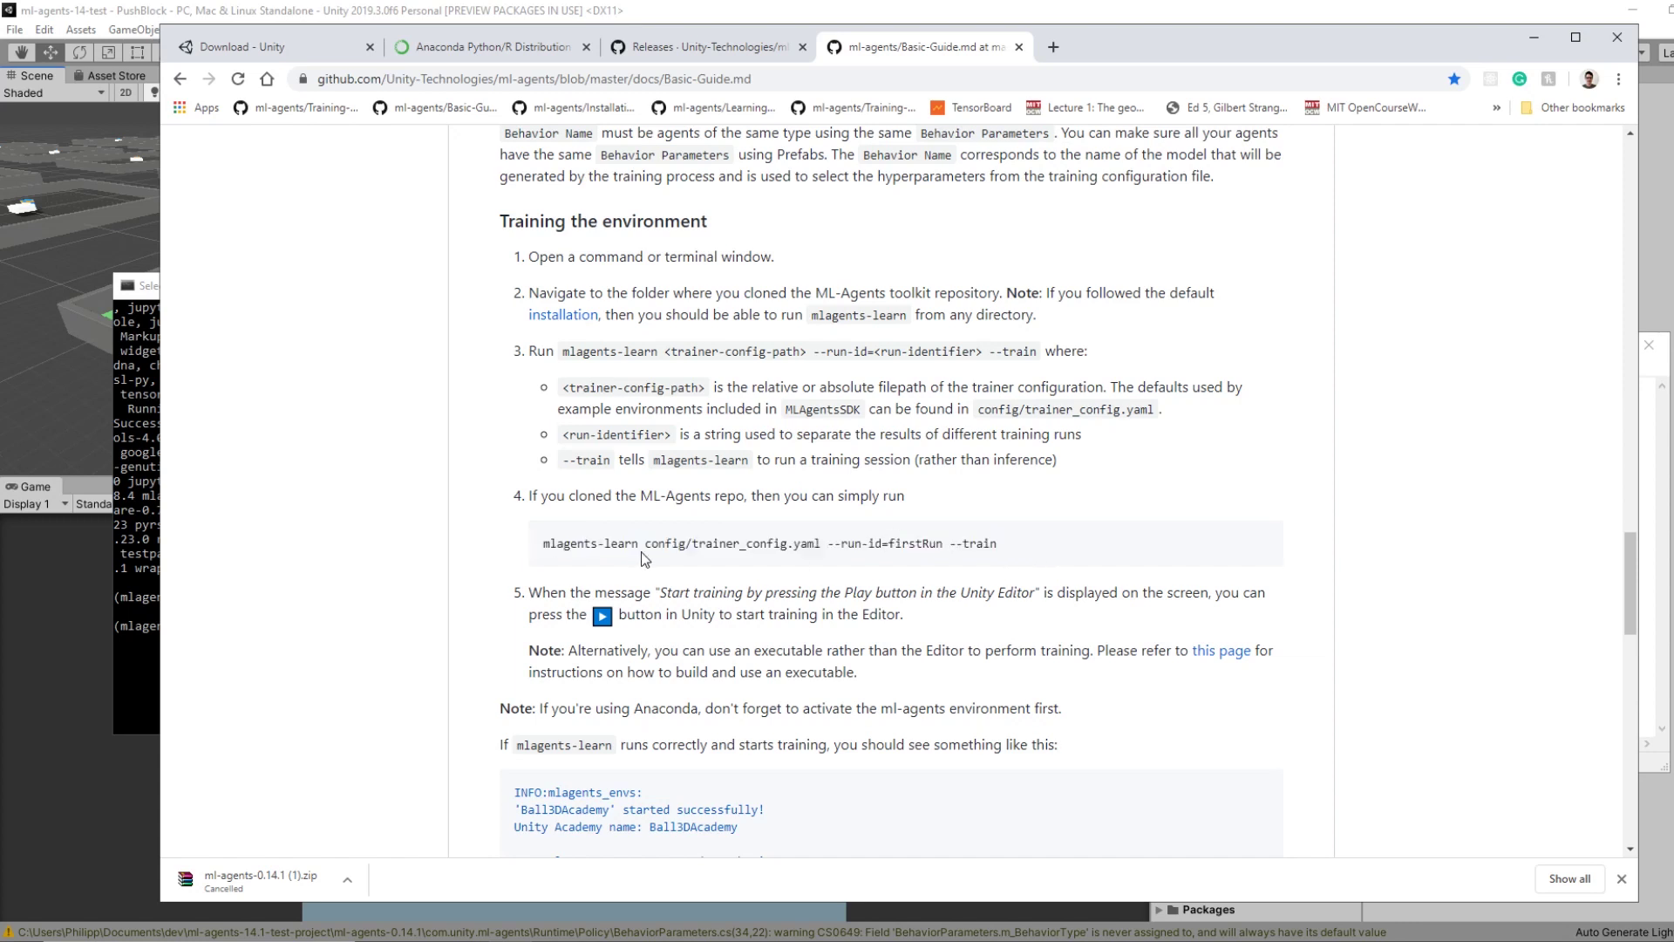
# Highlight the trainer_config.yaml path and run-id parts of the command, then minimize Chrome.
pyautogui.moveTo(647, 541); pyautogui.dragTo(806, 545)
pyautogui.click(705, 550)
pyautogui.moveTo(693, 543); pyautogui.dragTo(835, 544)
pyautogui.click(825, 542)
pyautogui.moveTo(831, 544); pyautogui.dragTo(929, 544)
pyautogui.click(1016, 545)
pyautogui.moveTo(1038, 548); pyautogui.dragTo(877, 545)
pyautogui.click(848, 542)
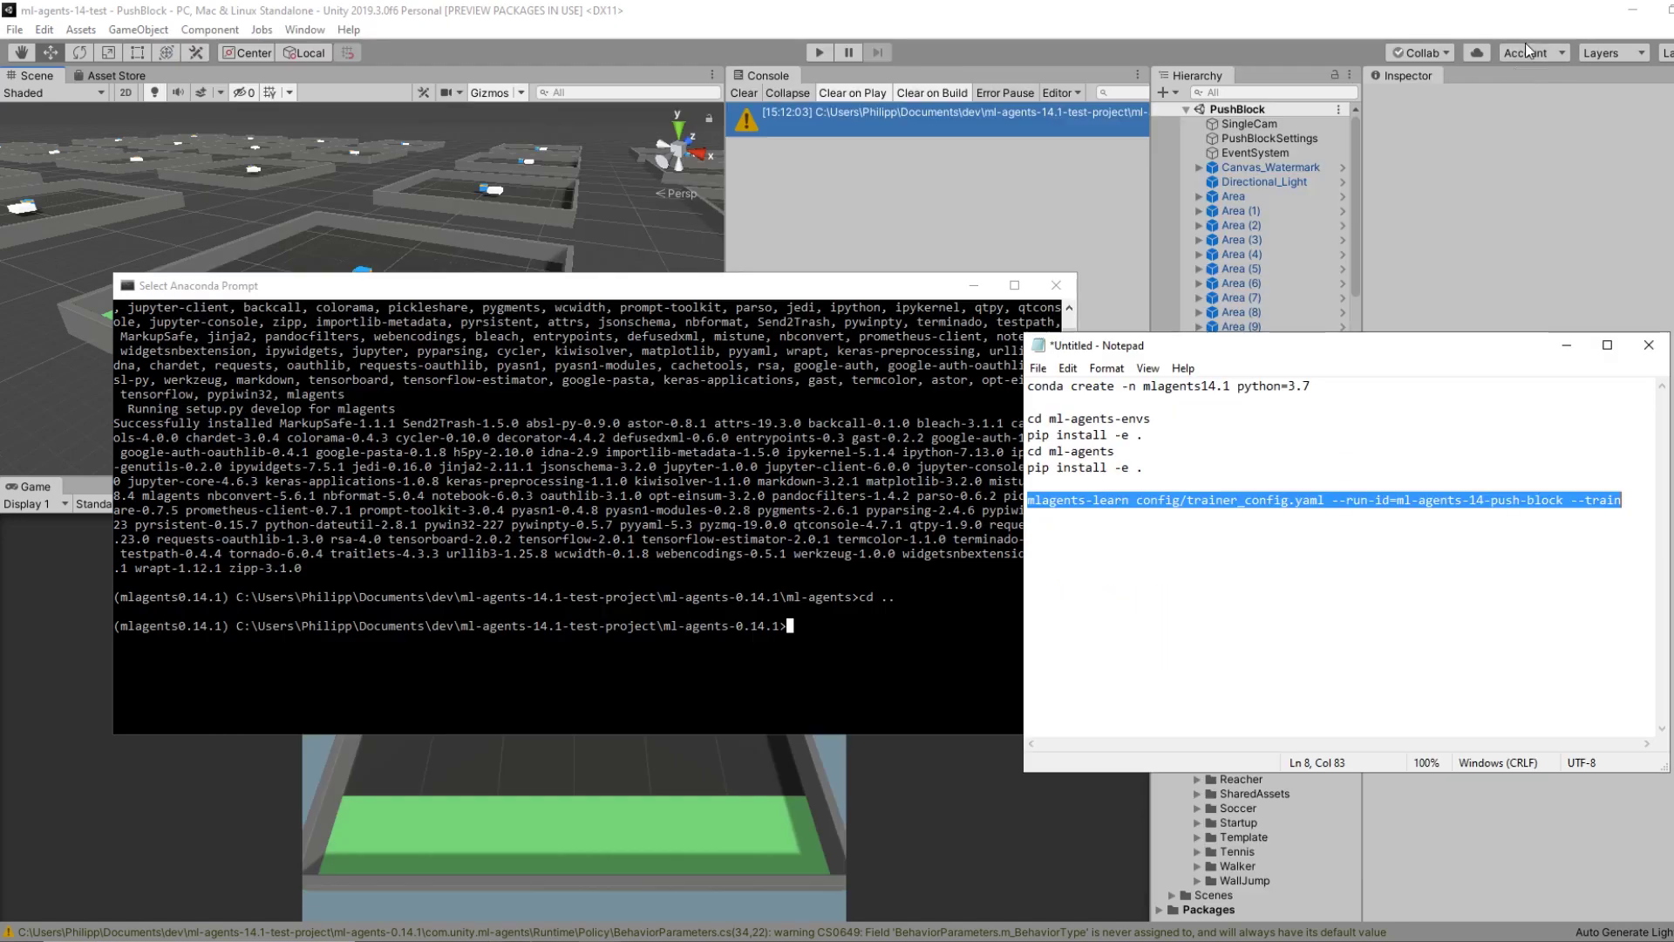
pyautogui.click(1534, 37)
# Select the whole mlagents-learn line with run-id ml-agents-14-push-block in Notepad, then bring Anaconda Prompt forward.
pyautogui.click(1365, 471)
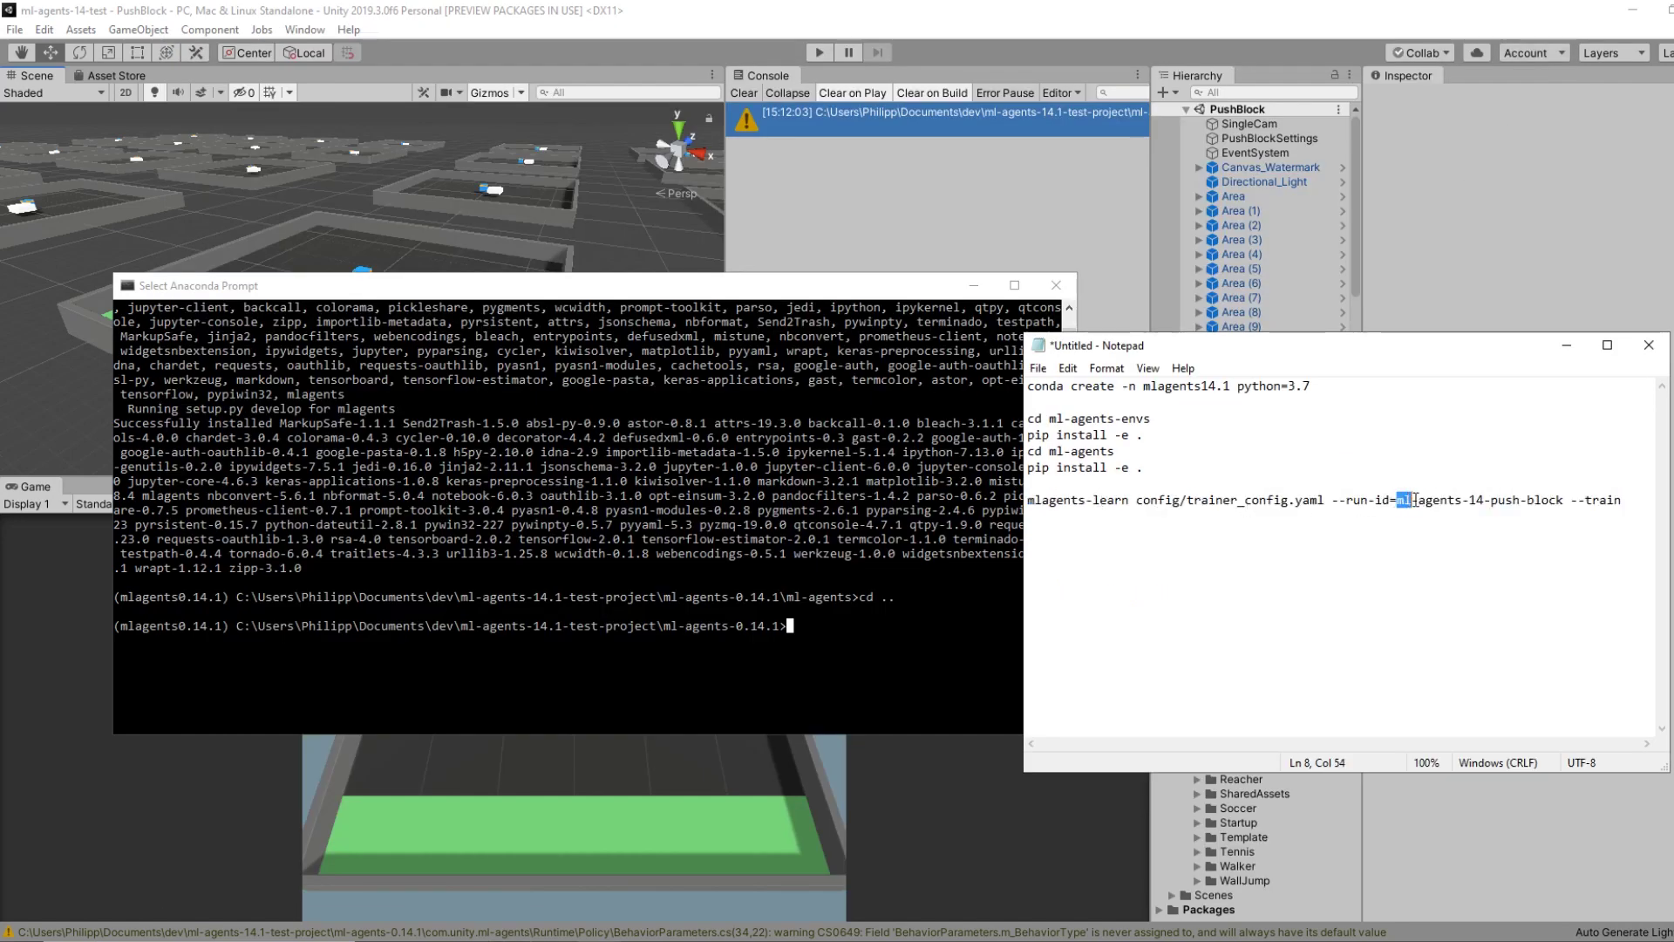
pyautogui.click(1334, 501)
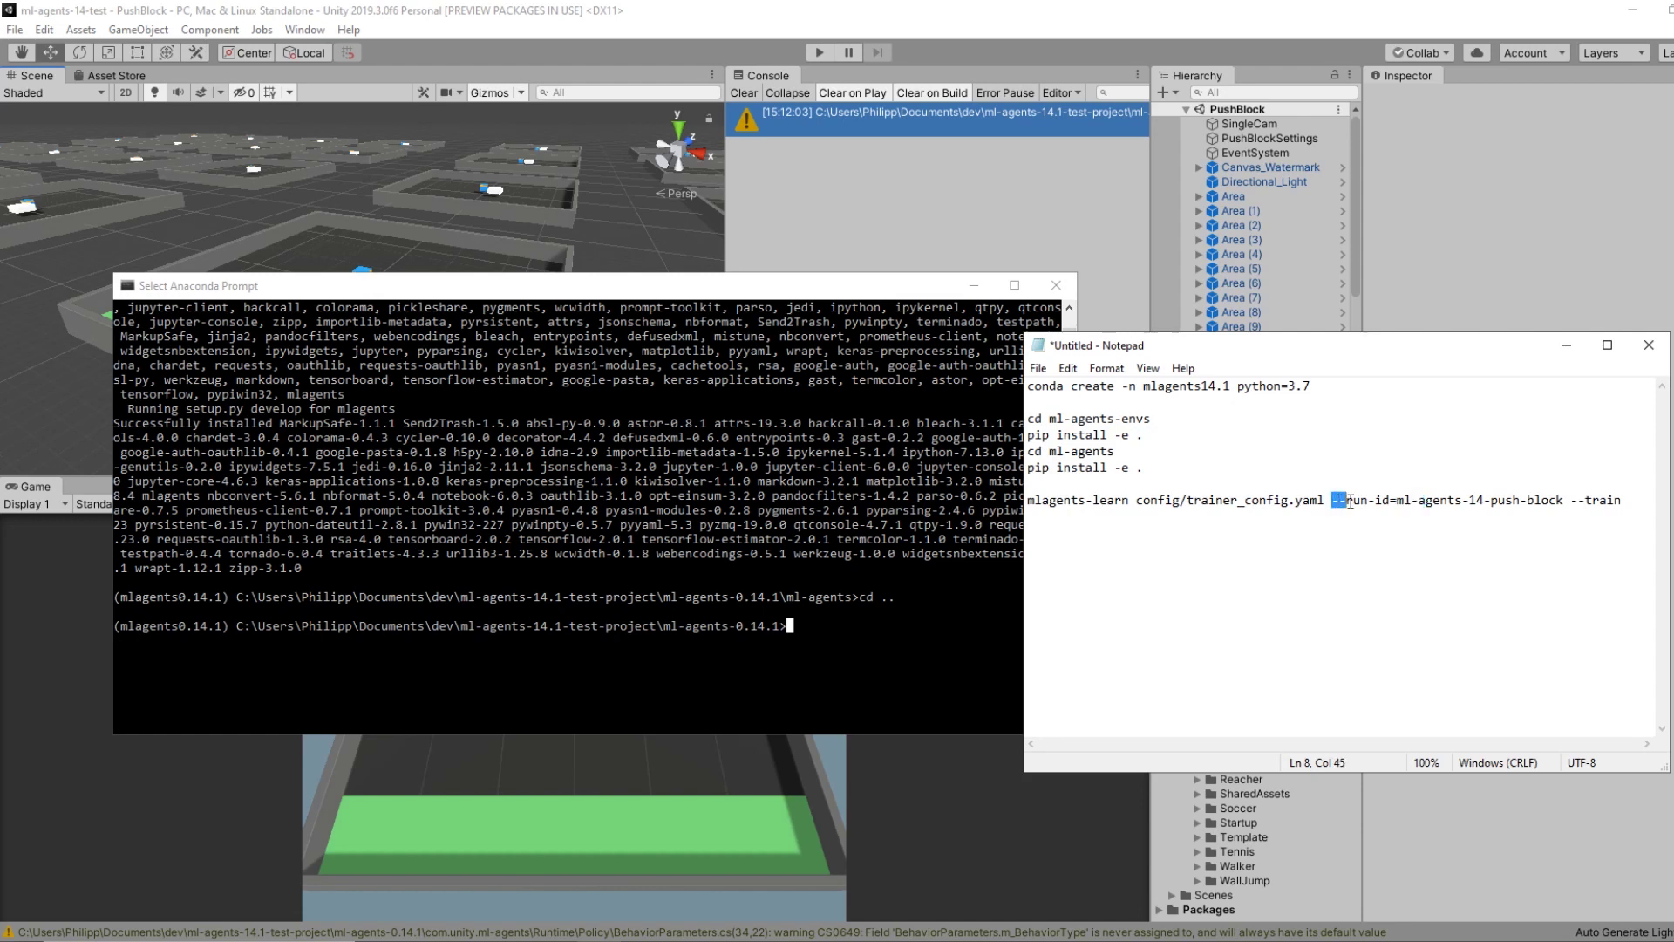
pyautogui.moveTo(1397, 500); pyautogui.dragTo(1561, 501)
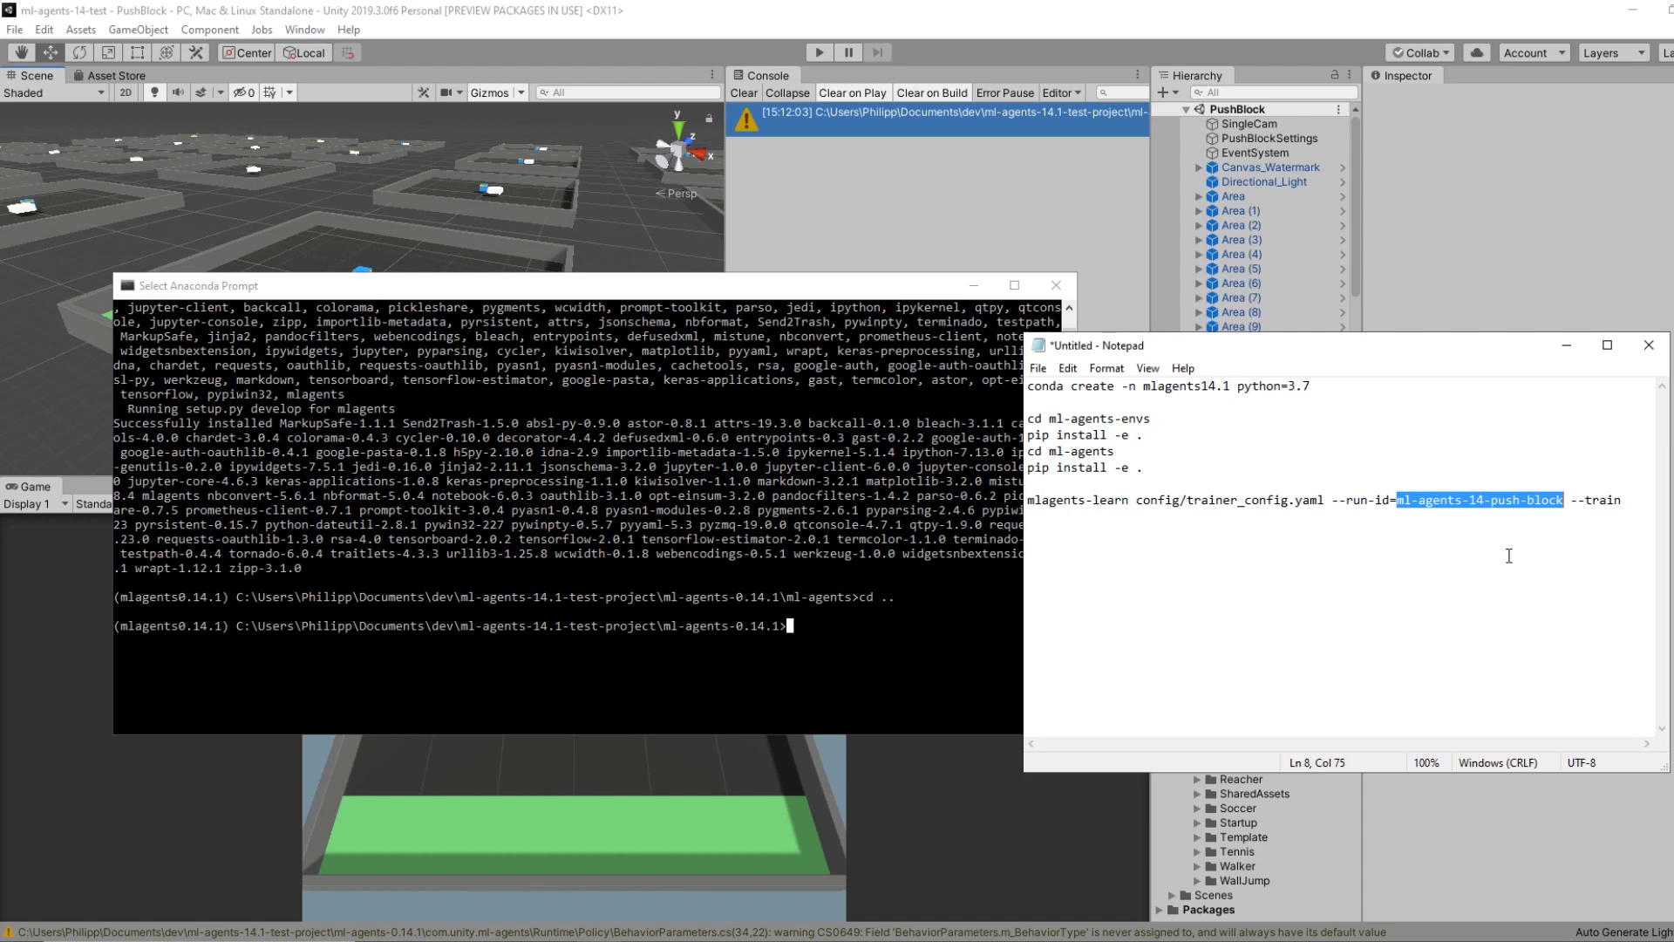
pyautogui.click(1626, 499)
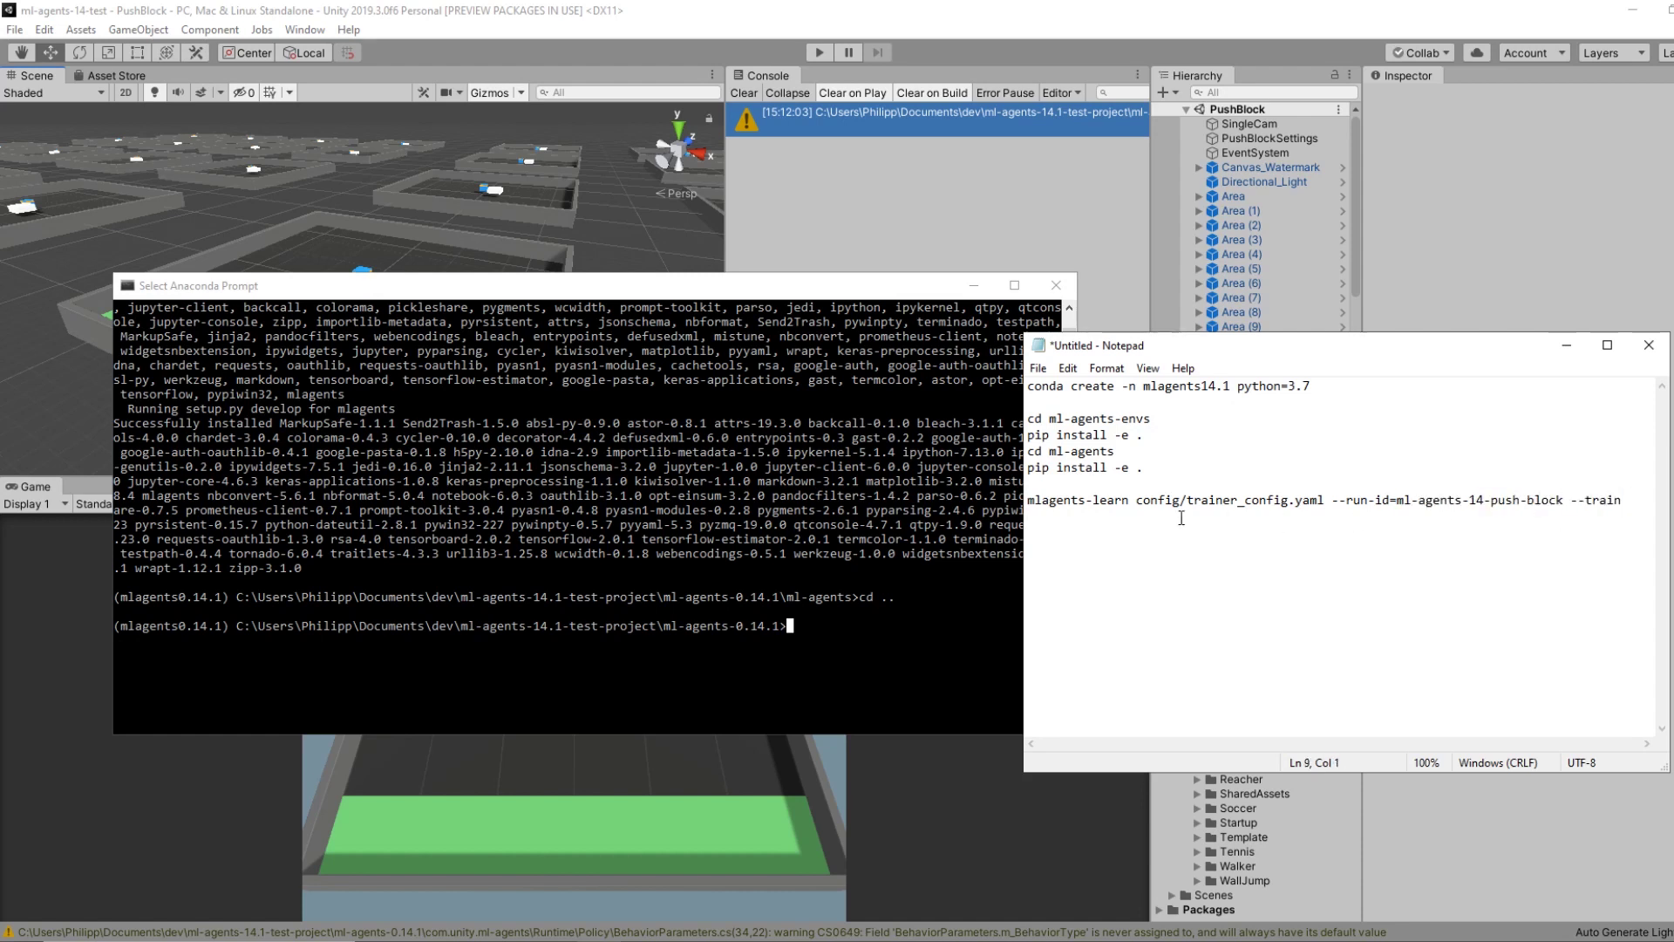
pyautogui.moveTo(1626, 500); pyautogui.dragTo(1029, 500)
pyautogui.press('super+c')
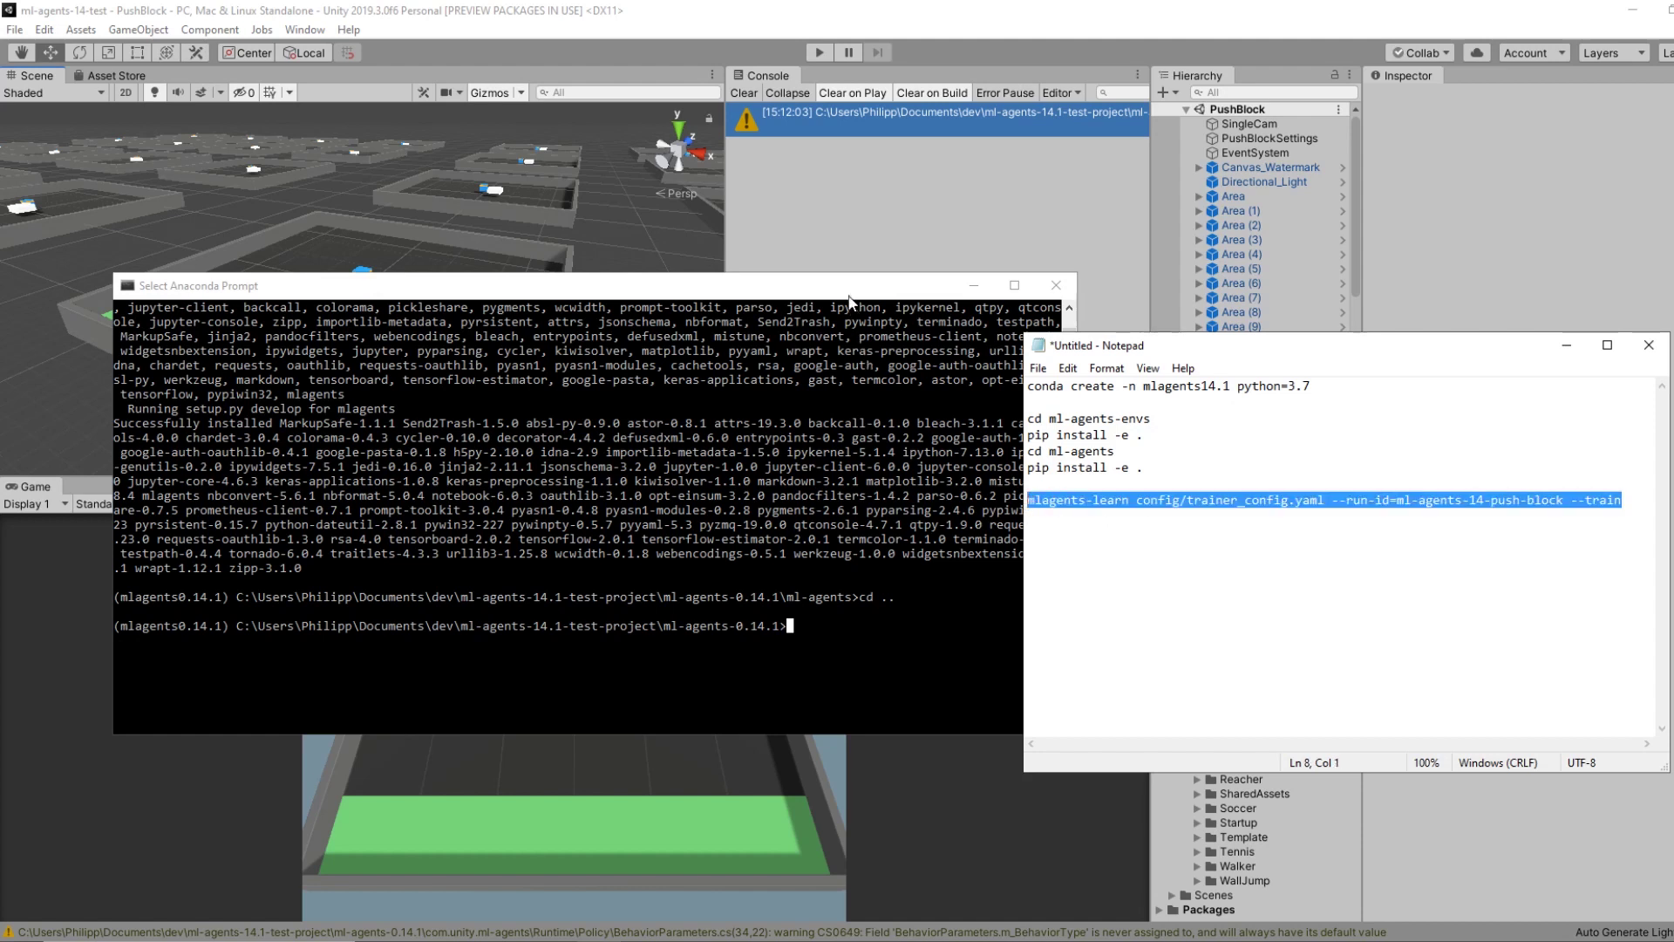
pyautogui.click(854, 353)
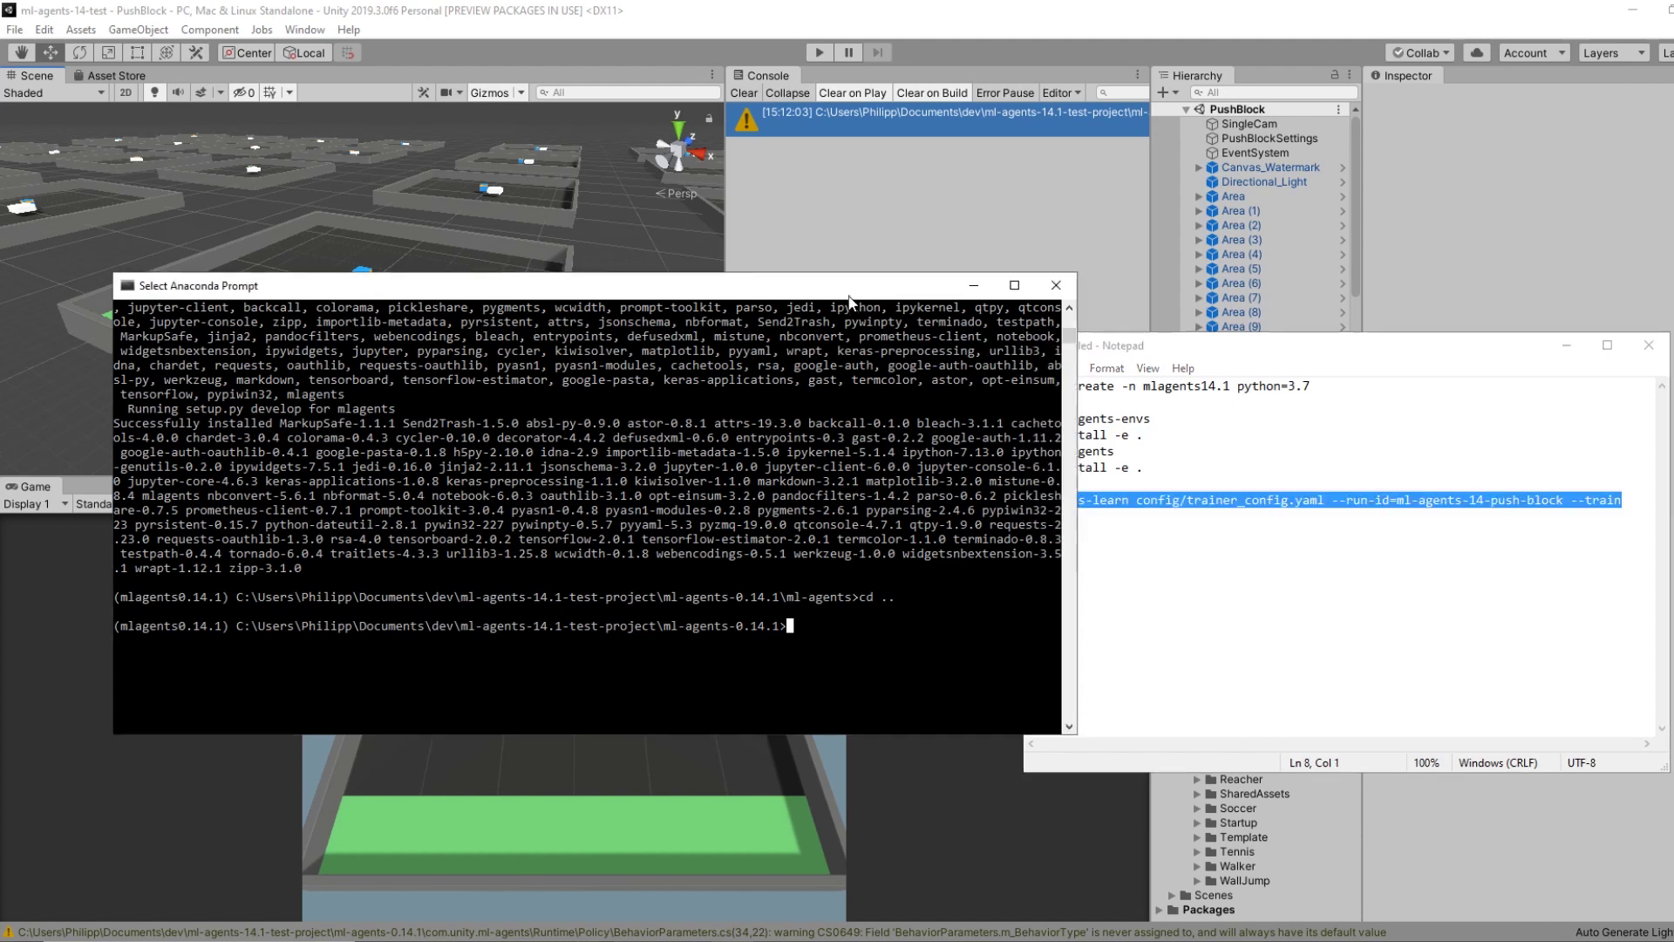
# Paste and run the mlagents-learn command in Anaconda Prompt, allowing Python through the firewall.
pyautogui.click(1191, 349)
pyautogui.click(872, 673)
pyautogui.rightClick(881, 637)
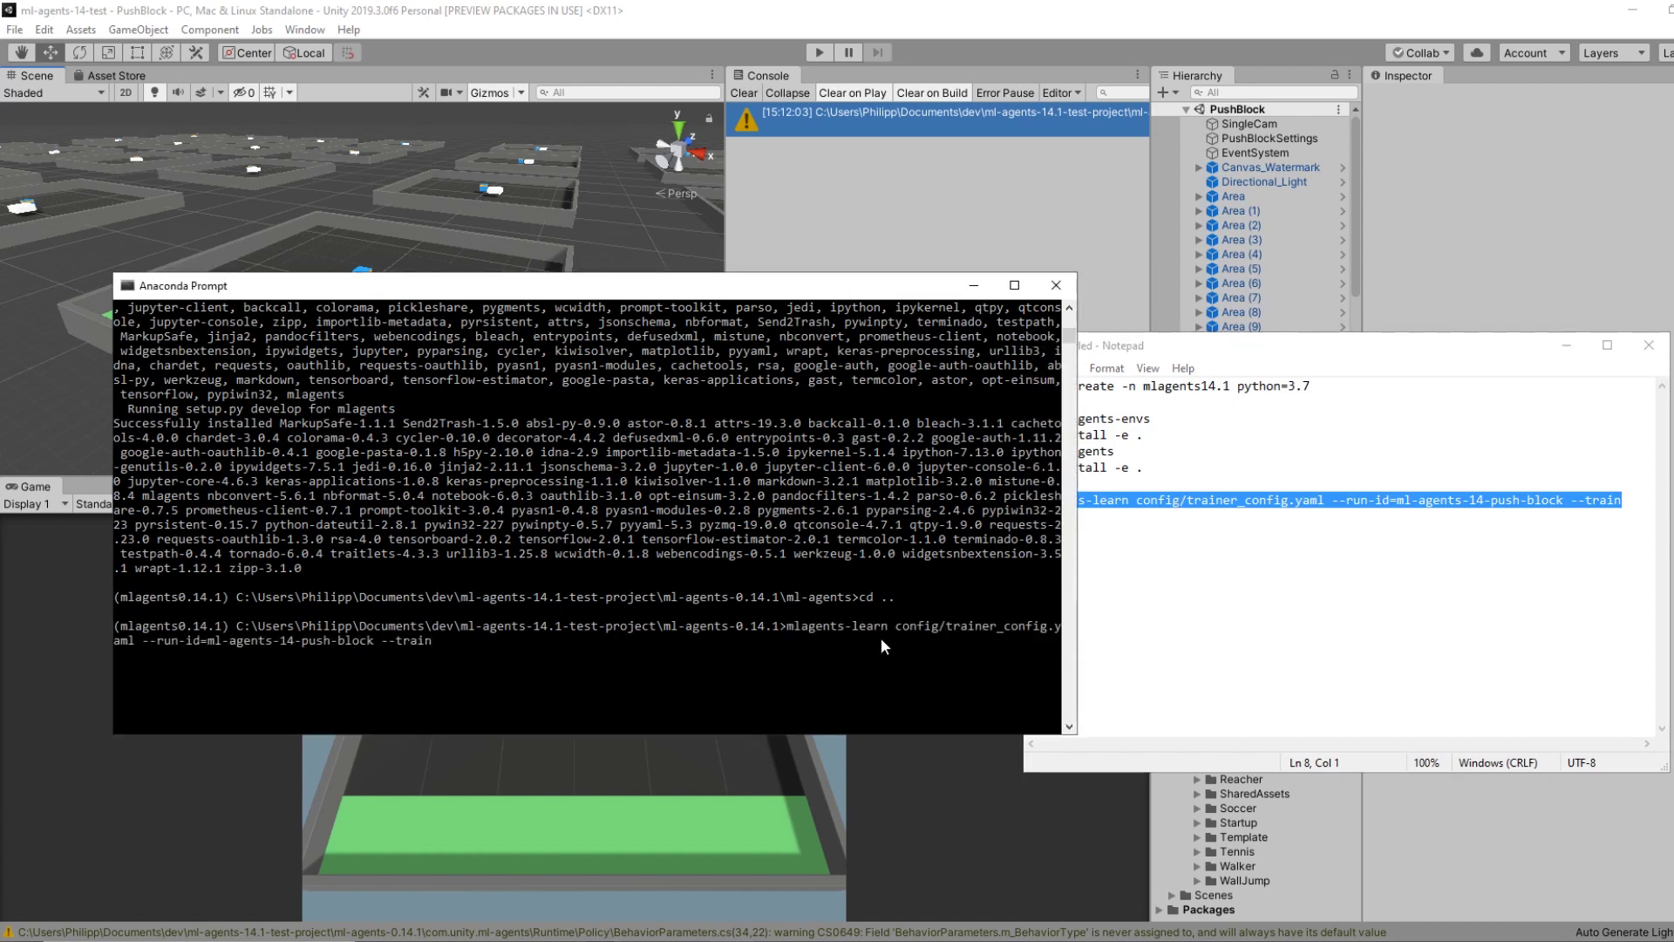
pyautogui.press('Return')
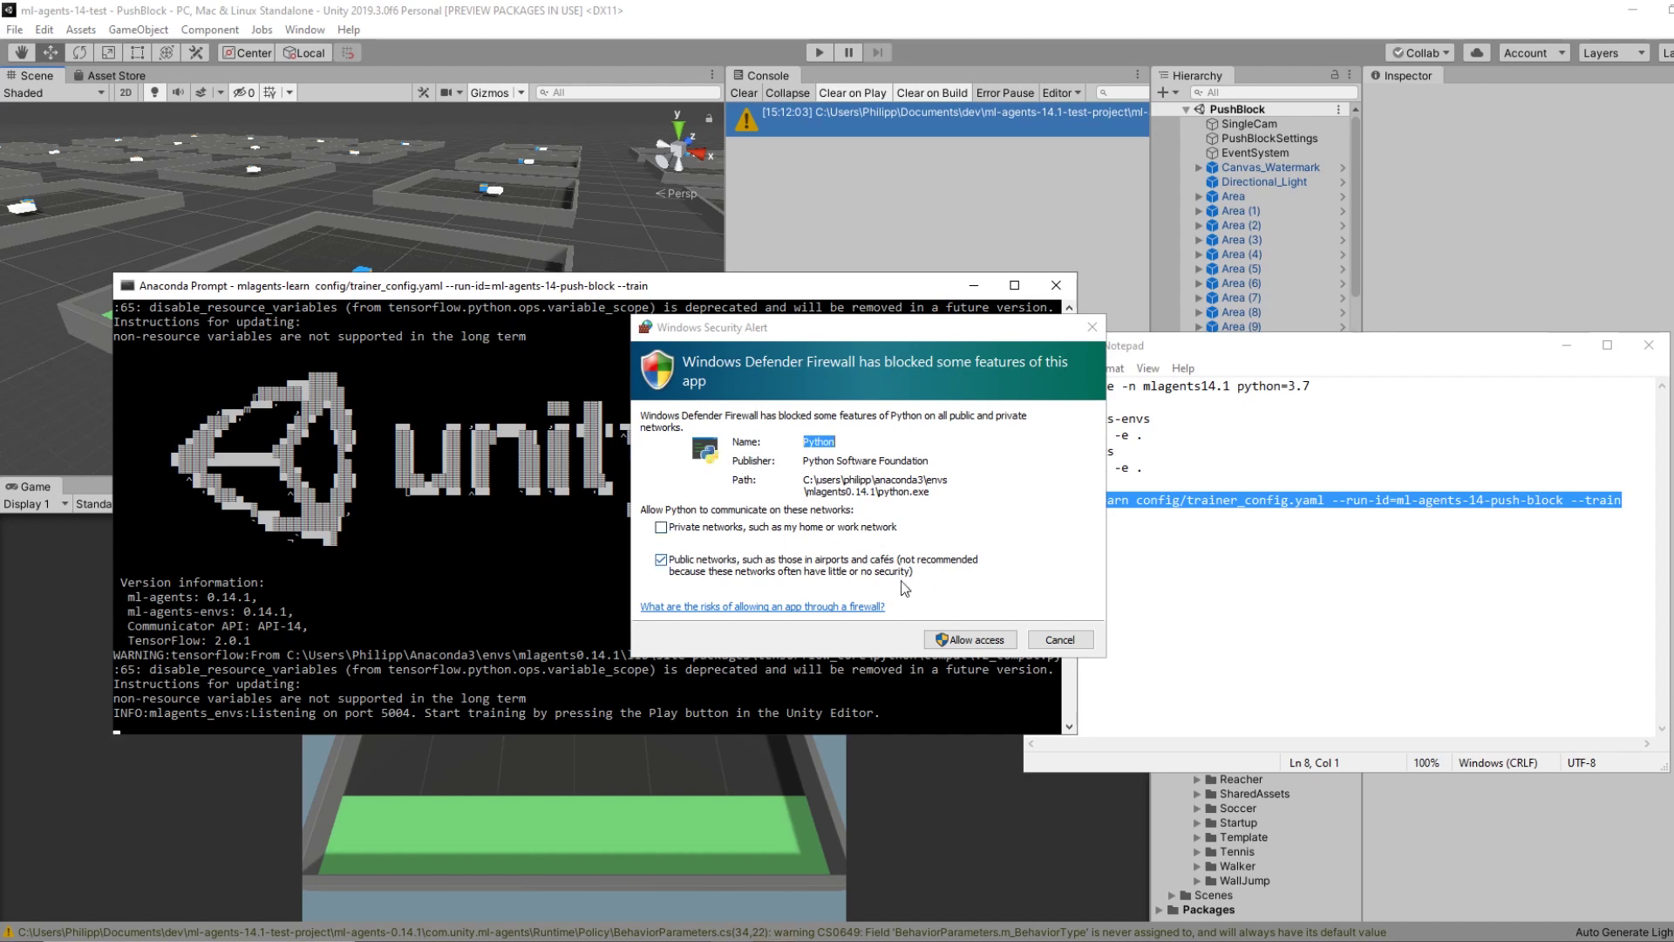
pyautogui.click(979, 648)
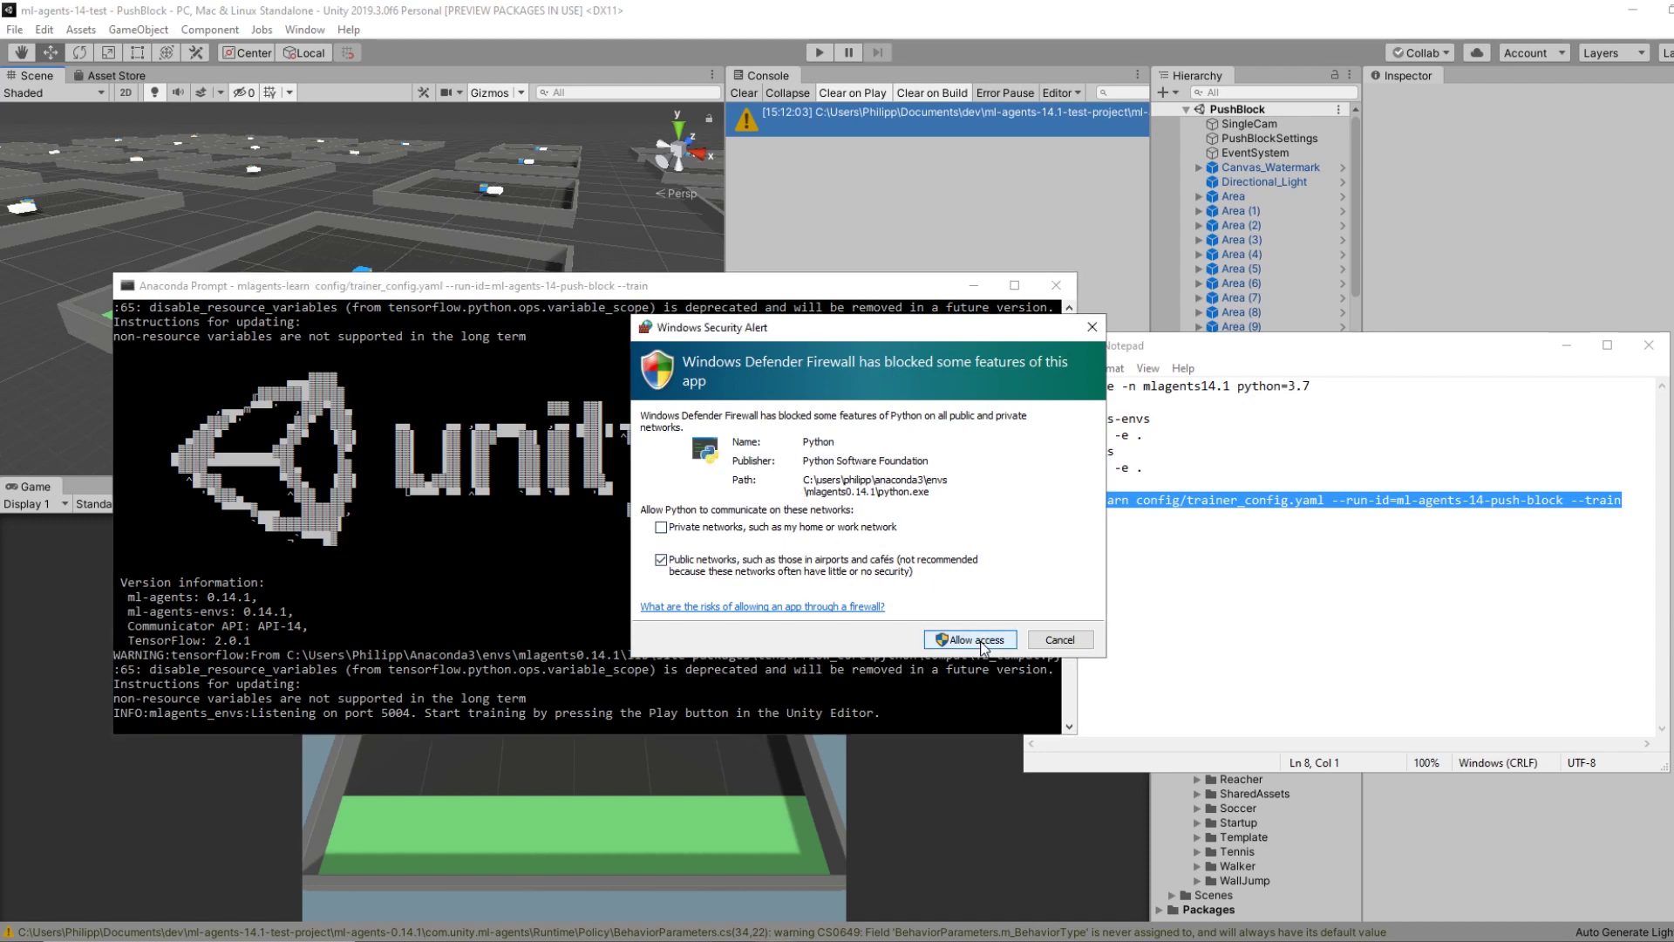
pyautogui.scroll(-3, 655, 480)
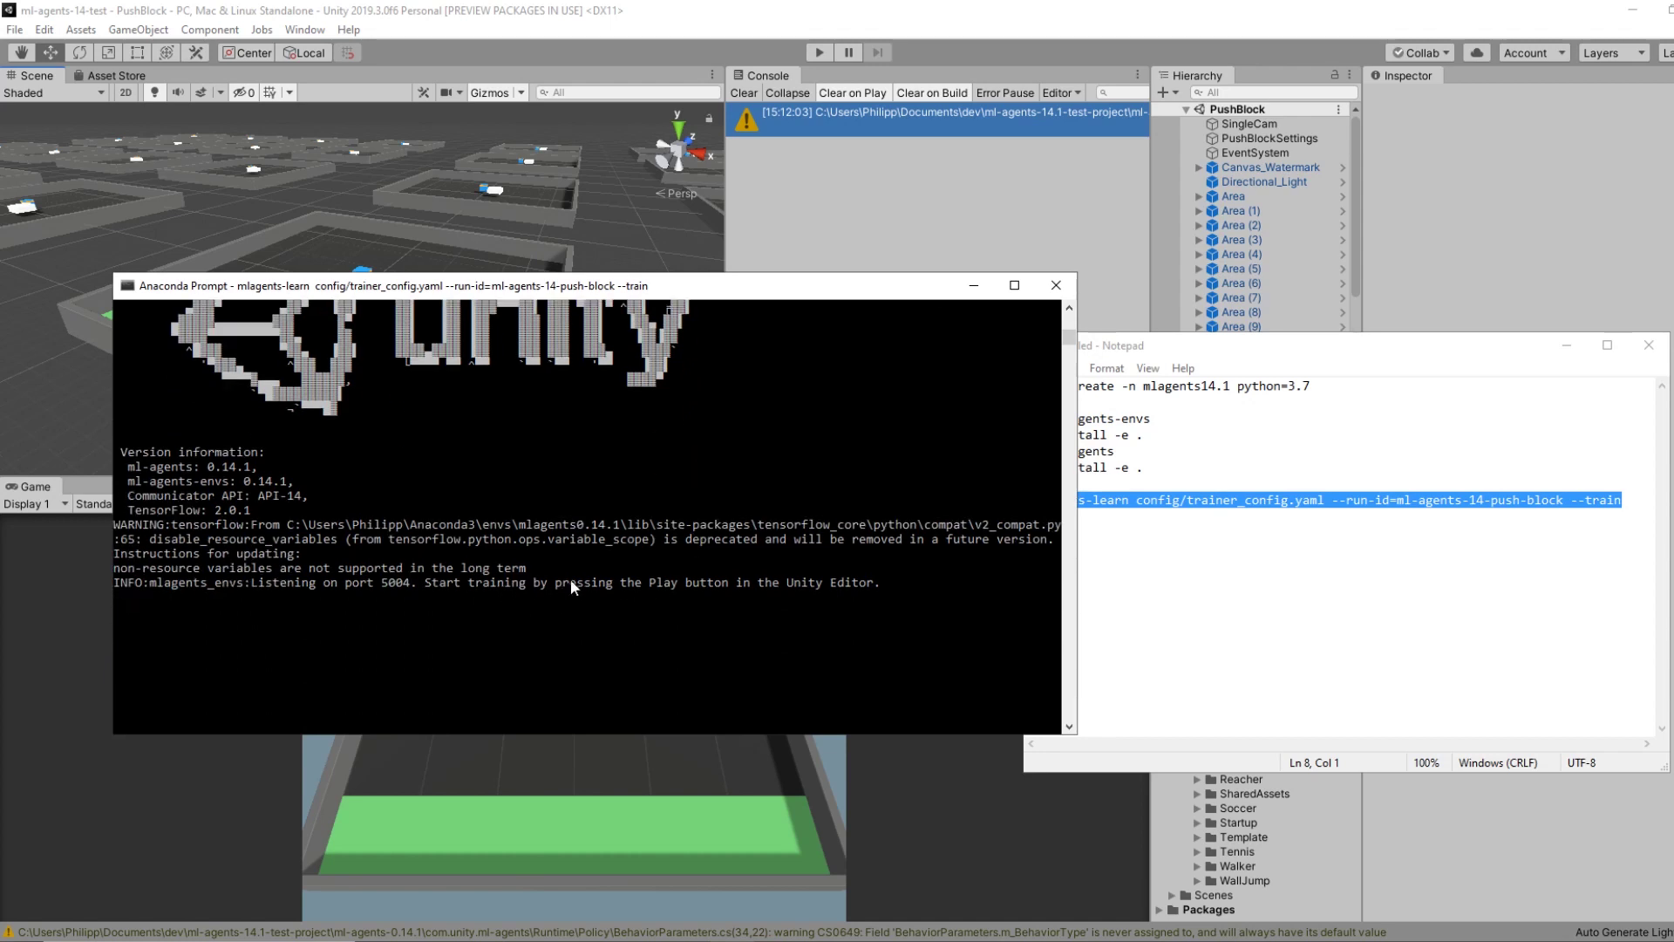
# Enter Play mode in the PushBlock scene and move Anaconda Prompt to the upper right to watch training.
pyautogui.click(824, 50)
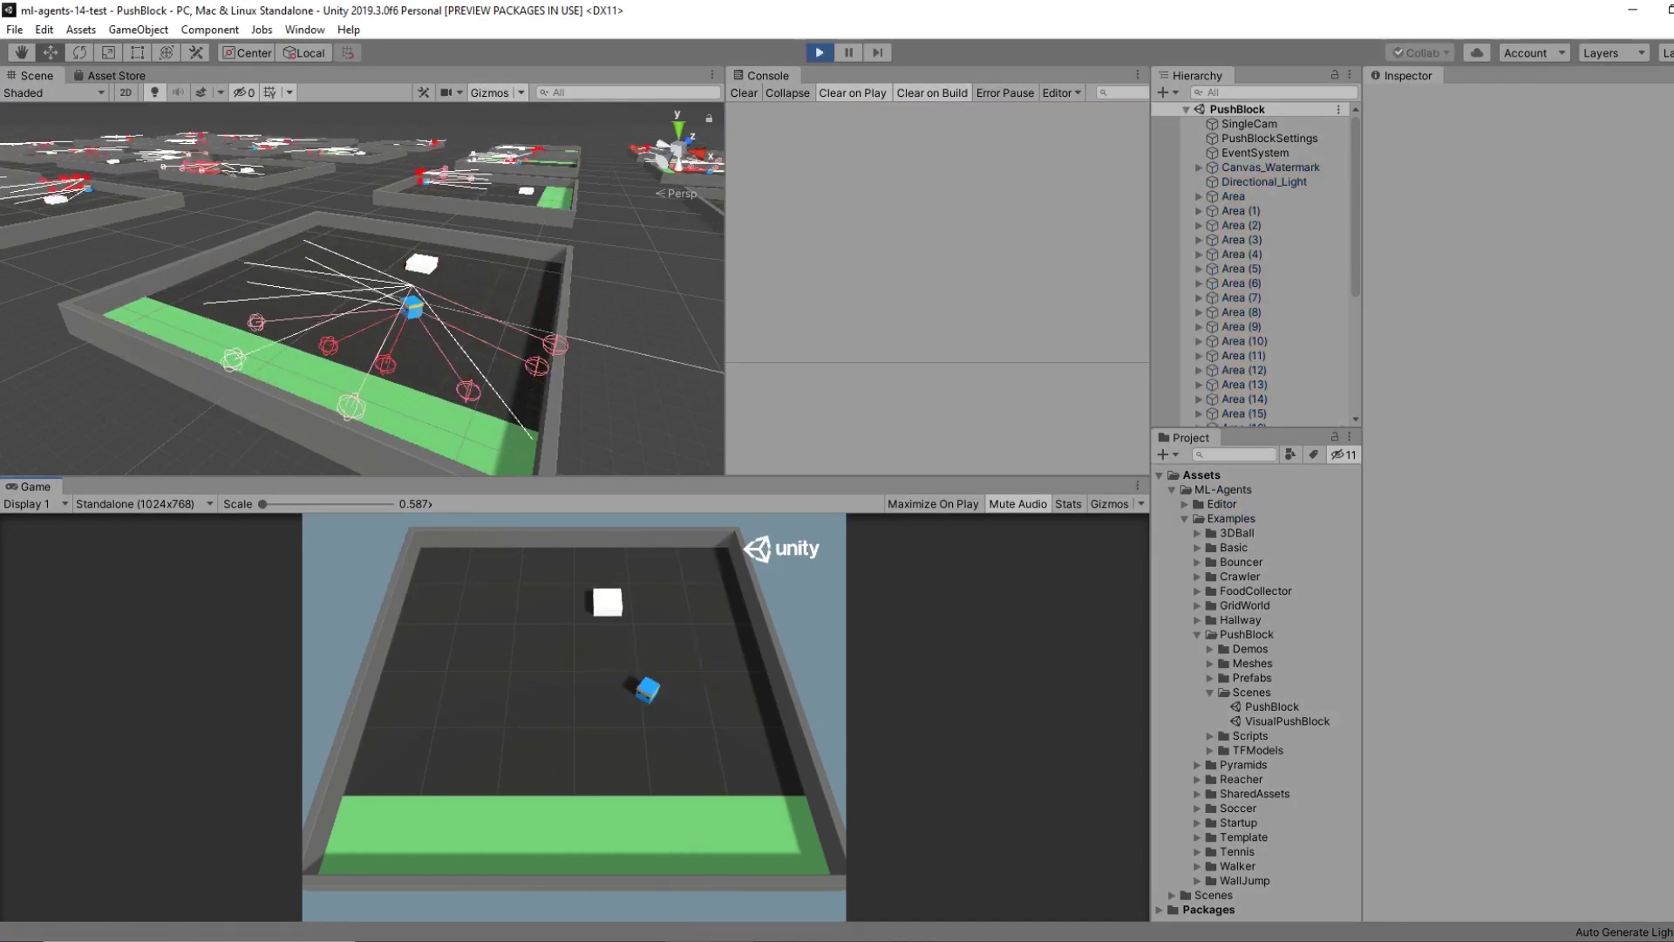
pyautogui.hotkey('alt', 'Tab')
pyautogui.moveTo(563, 286); pyautogui.dragTo(1200, 165)
pyautogui.scroll(-3, 1111, 307)
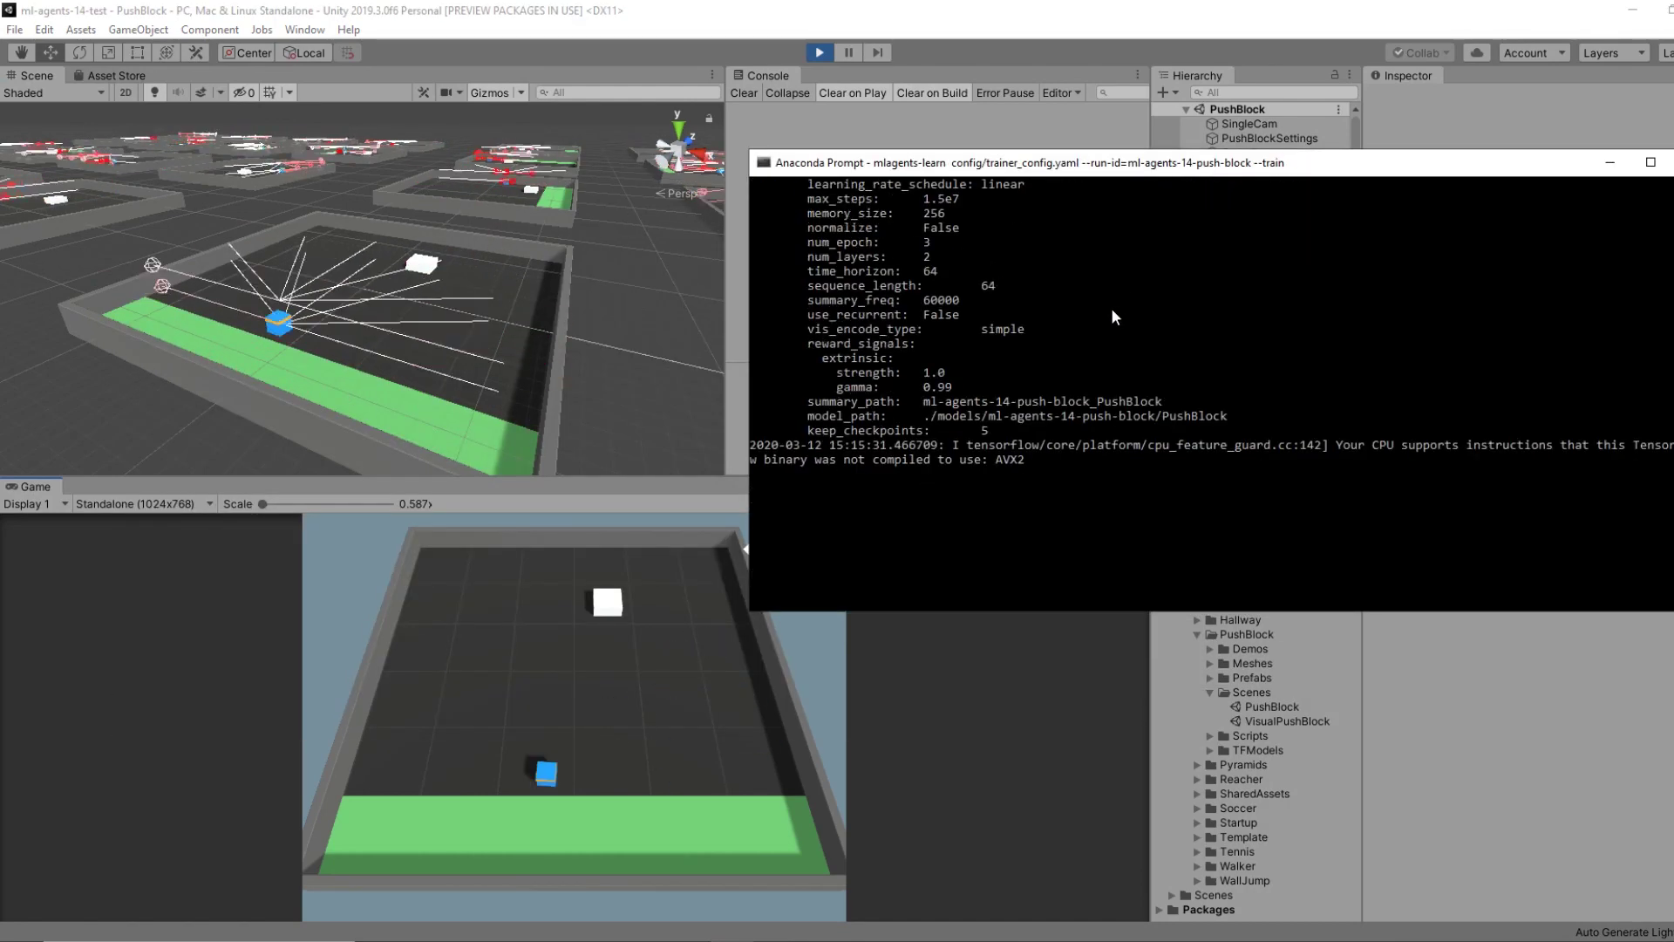